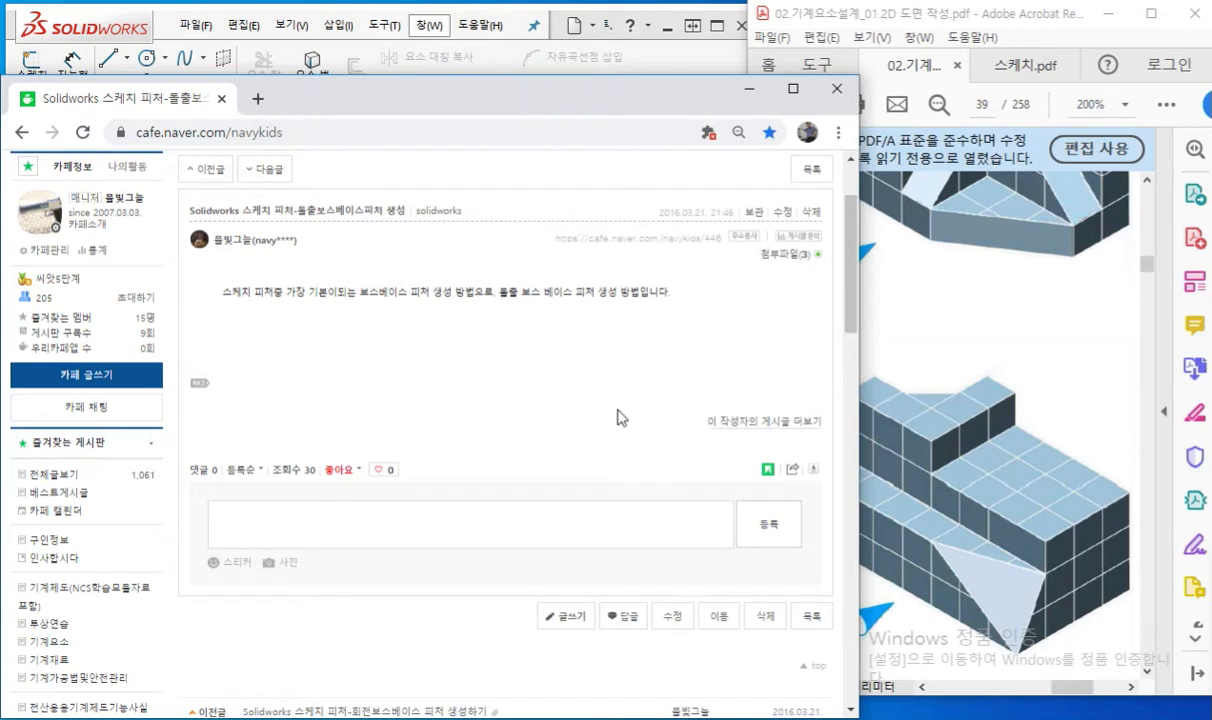
Step: Switch to Notepad, stretch its window across the full screen width and replace the whole note with "Solidworks게시판"
left_click(520, 718)
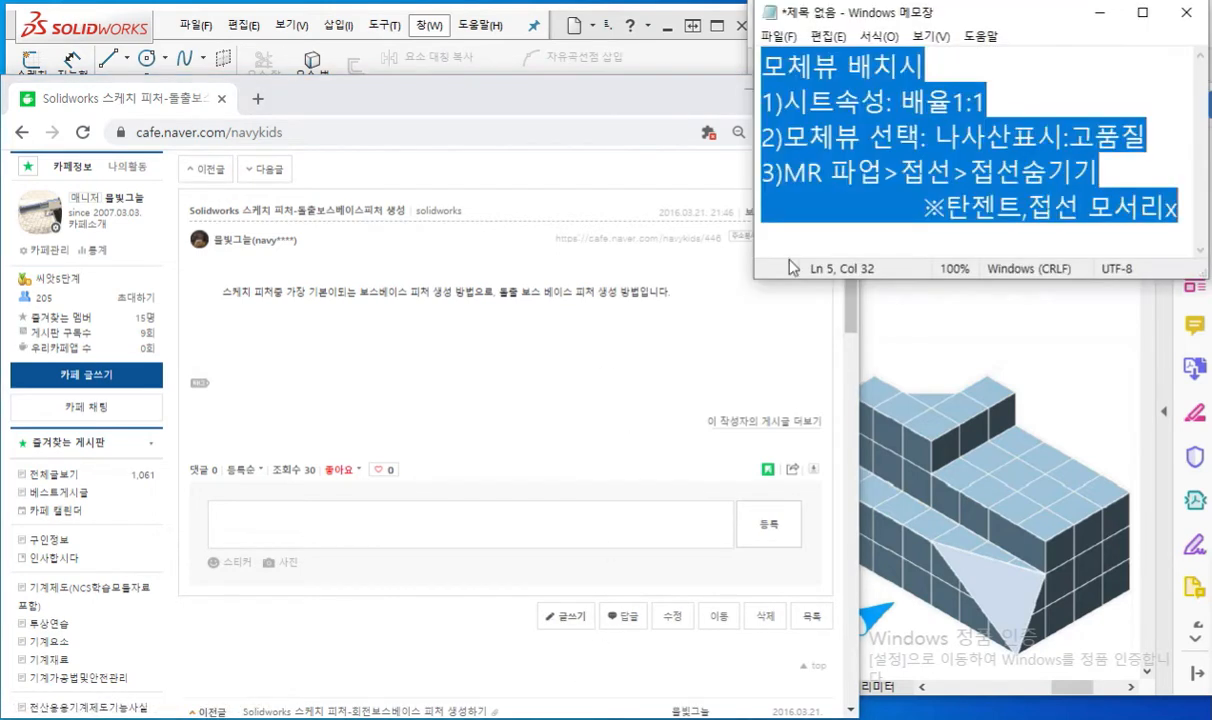
left_click_drag(755, 277, 1, 112)
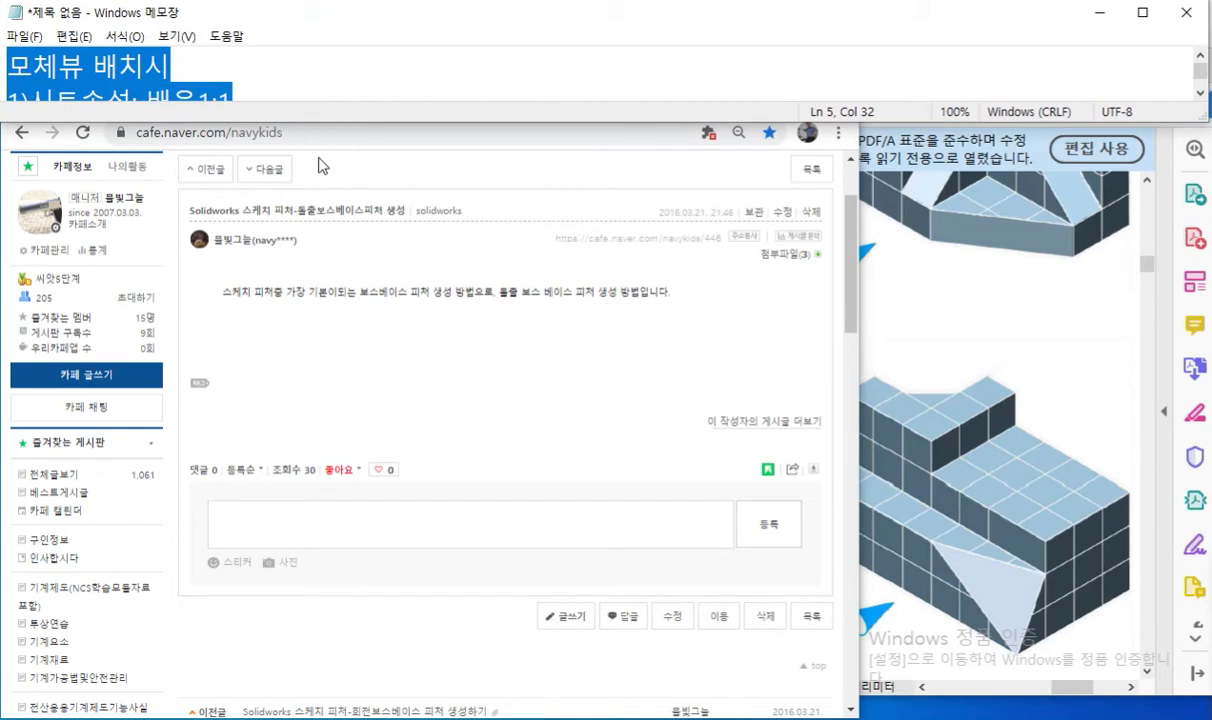
key("Delete")
type("ㄴ")
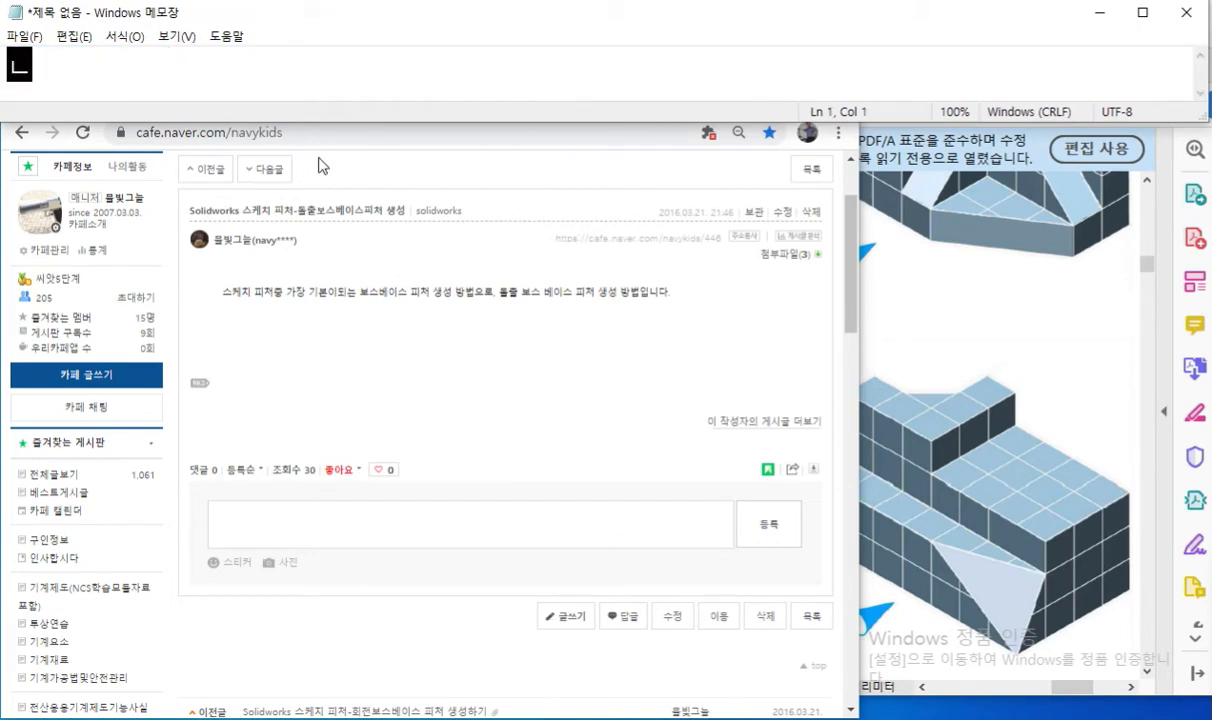
key("BackSpace")
type("Solidwo")
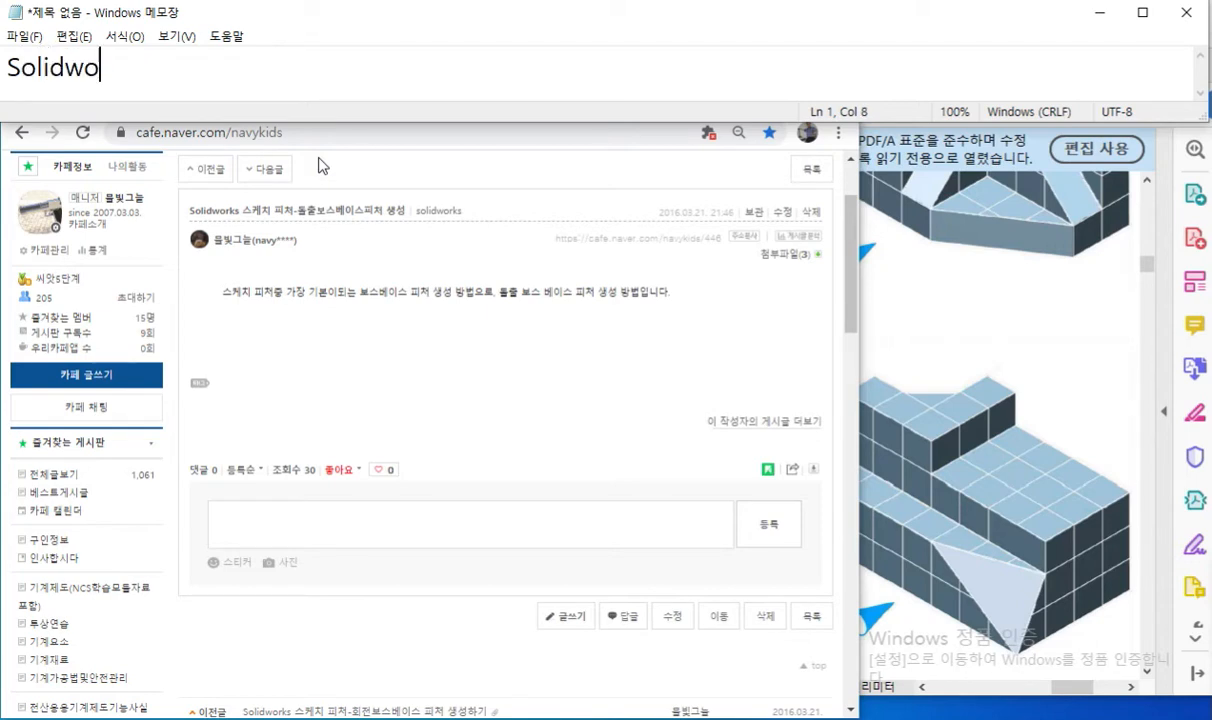
type("rks게시")
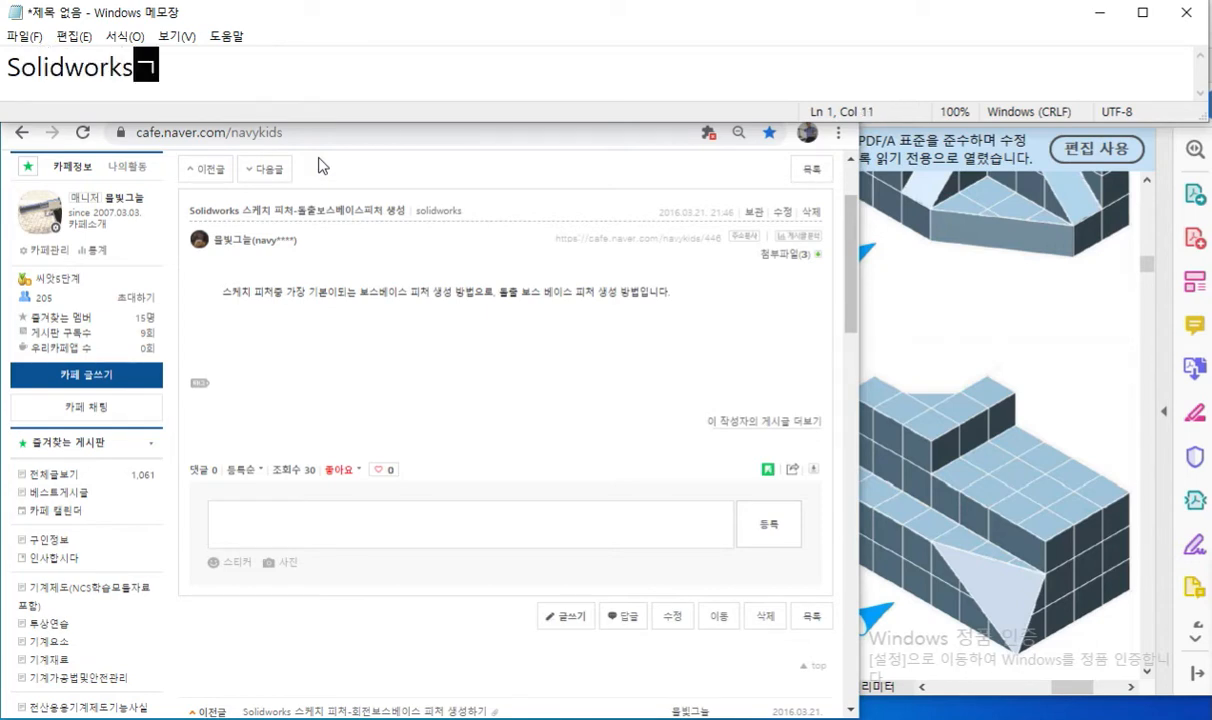
type("판")
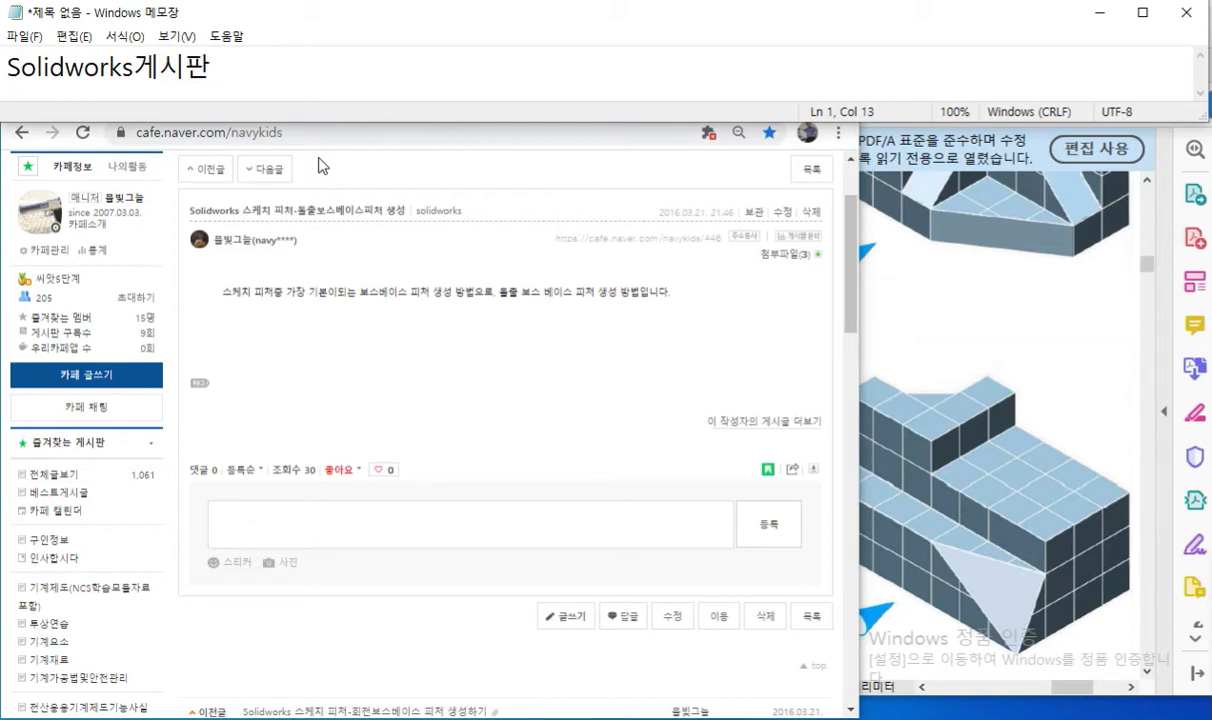
Step: Append " / Solidworks스케치피처-" to the end of the note's first line
type(" / Soldi")
key("BackSpace")
key("BackSpace")
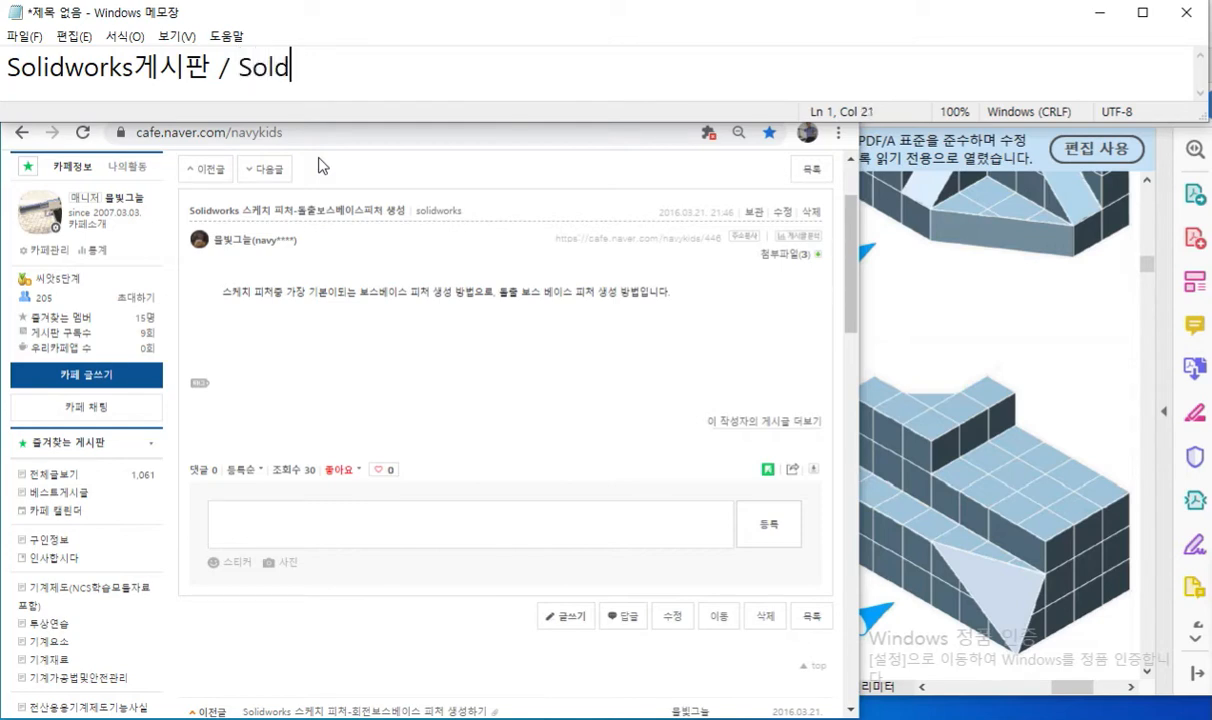
type("idworks")
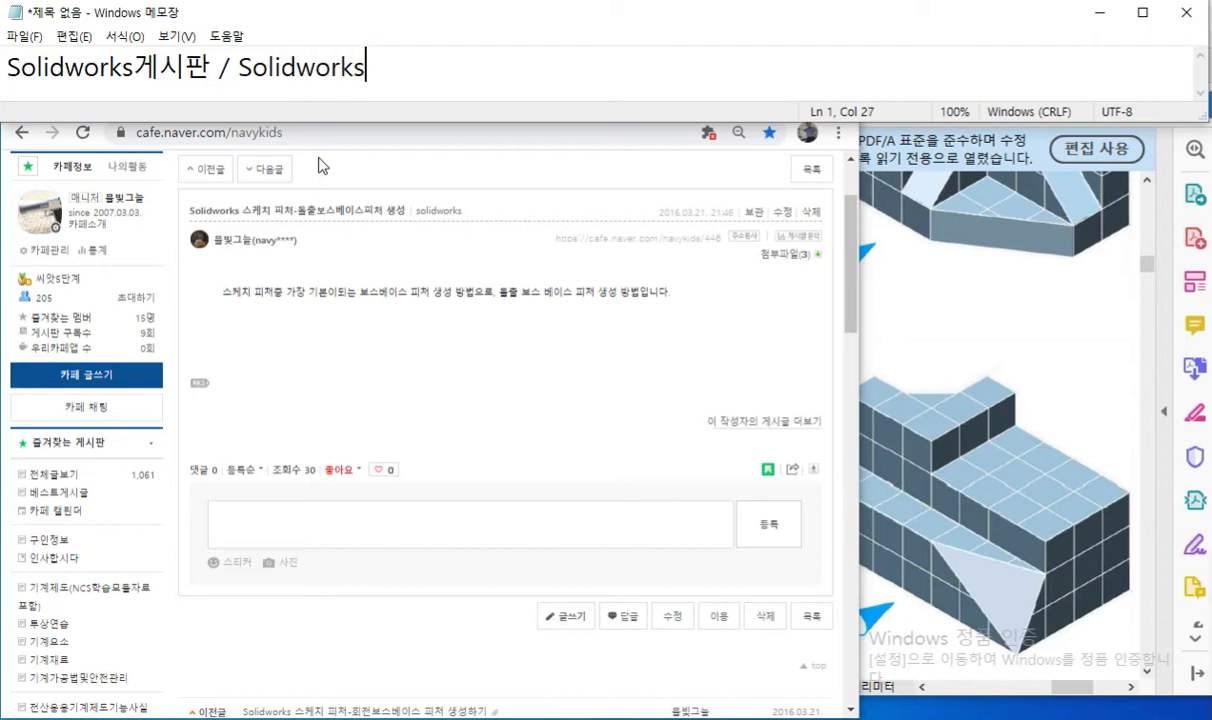
type("스케치")
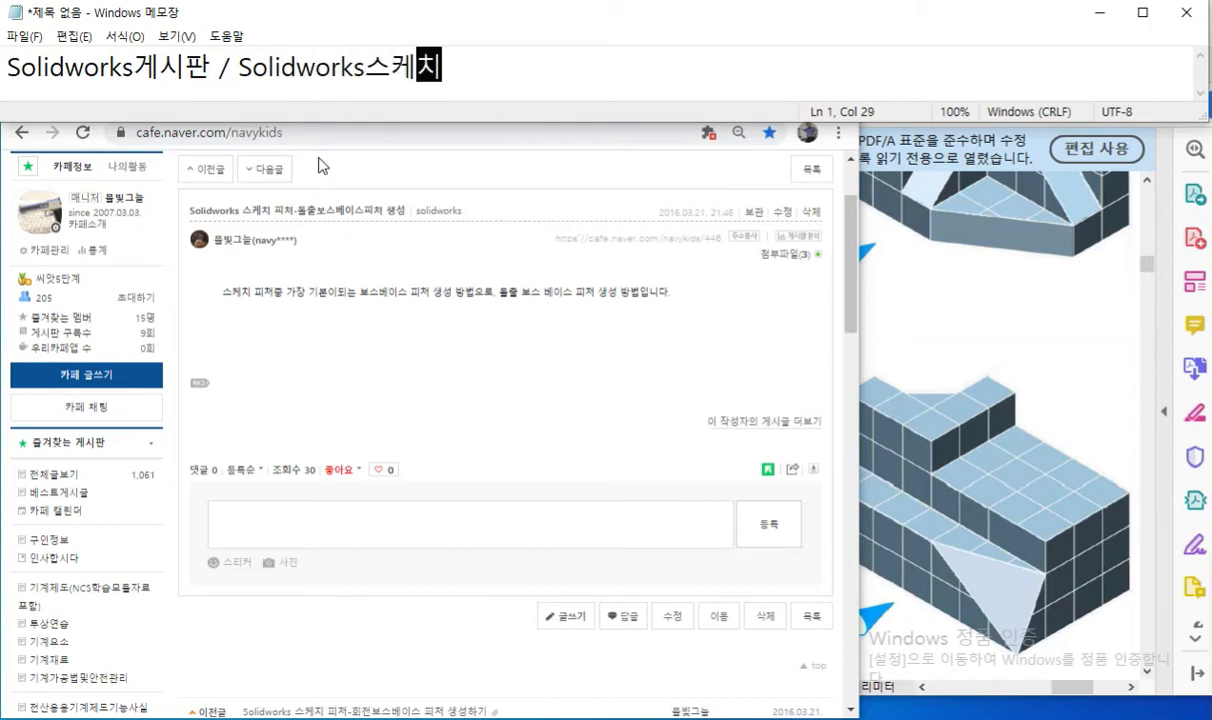
type("핓처-")
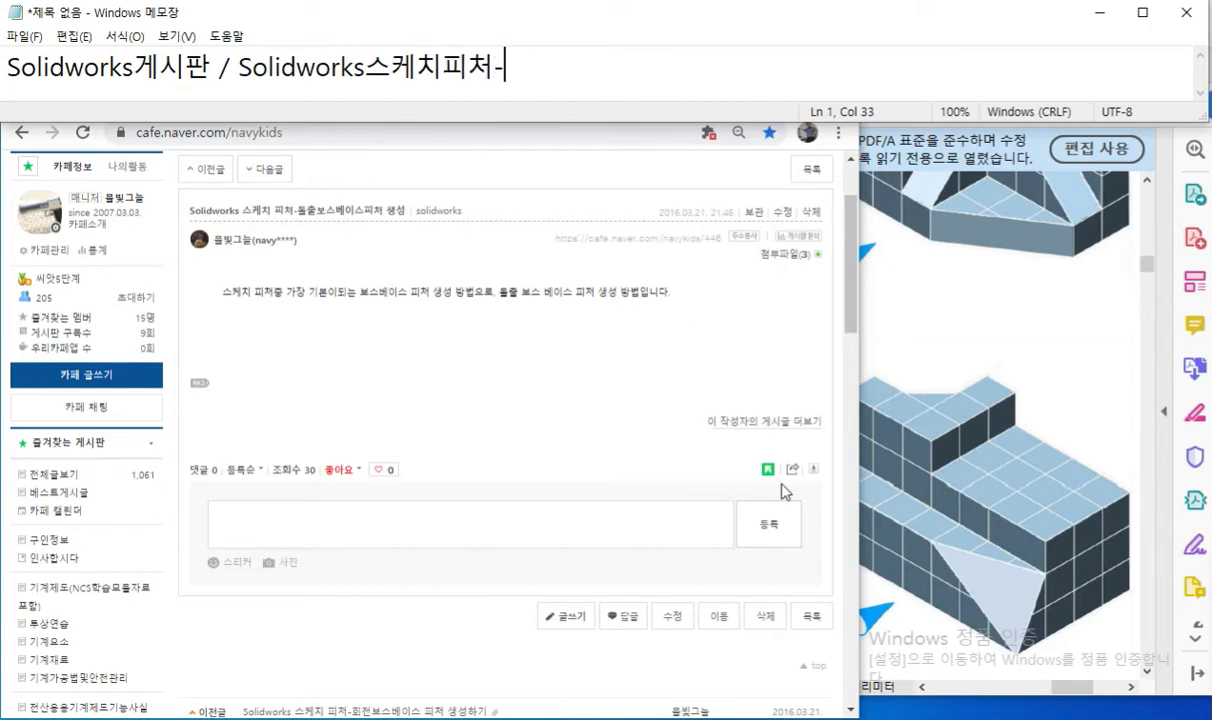
Step: Switch to the browser, return to the solidworks board's post list and open the post "스케치 예제 두번째"
left_click(812, 616)
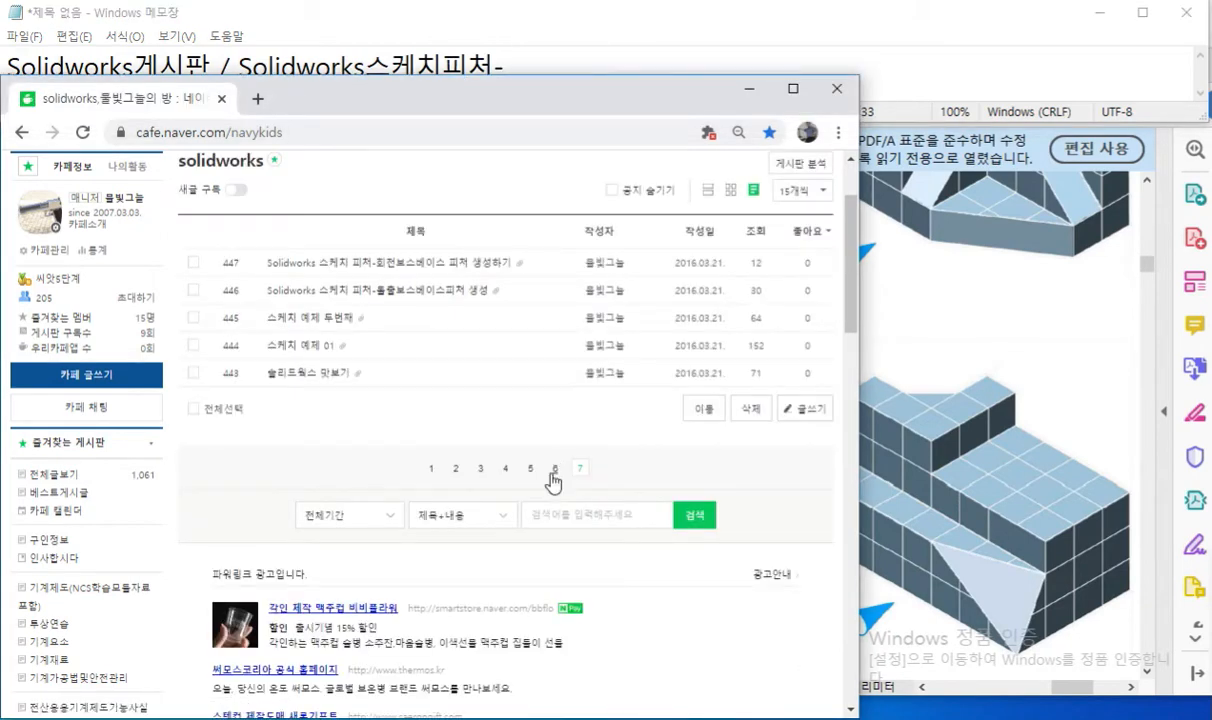
left_click(304, 317)
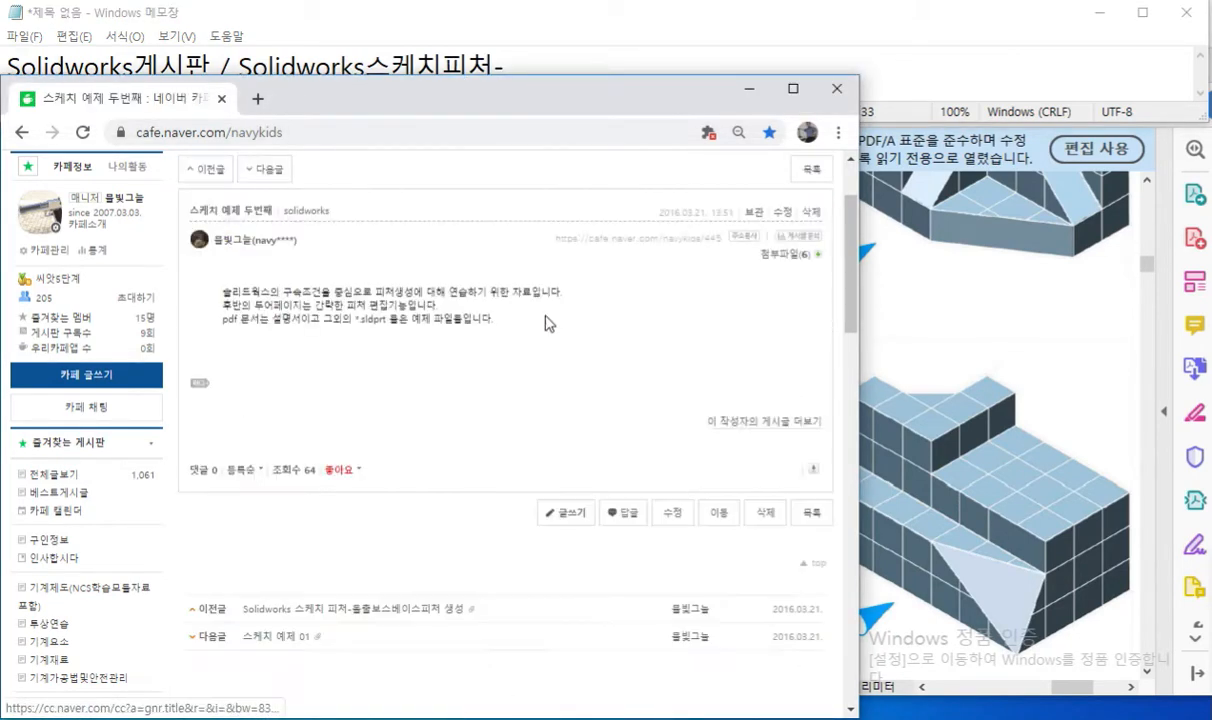
Step: In the Notepad note, change the text after the slash to "스케치피처예제 두번째: 첨부파일"
left_click(556, 62)
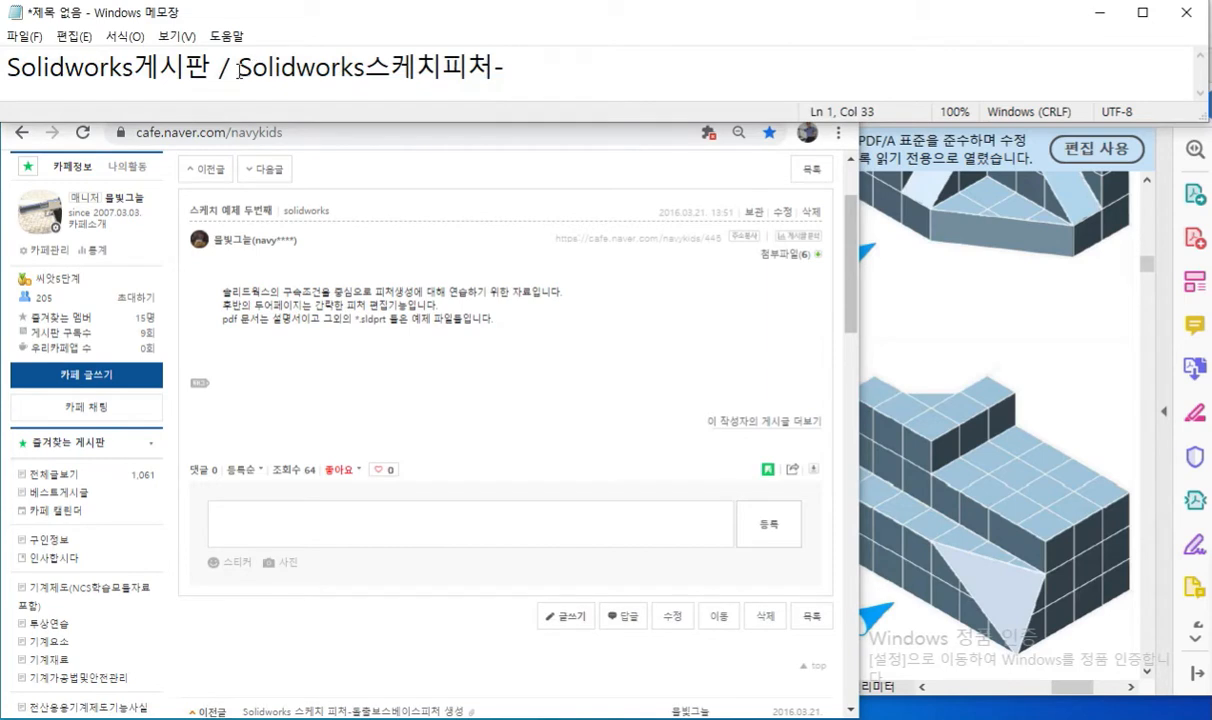
left_click_drag(237, 67, 370, 68)
key("BackSpace")
left_click(370, 68)
type("예ㅈ")
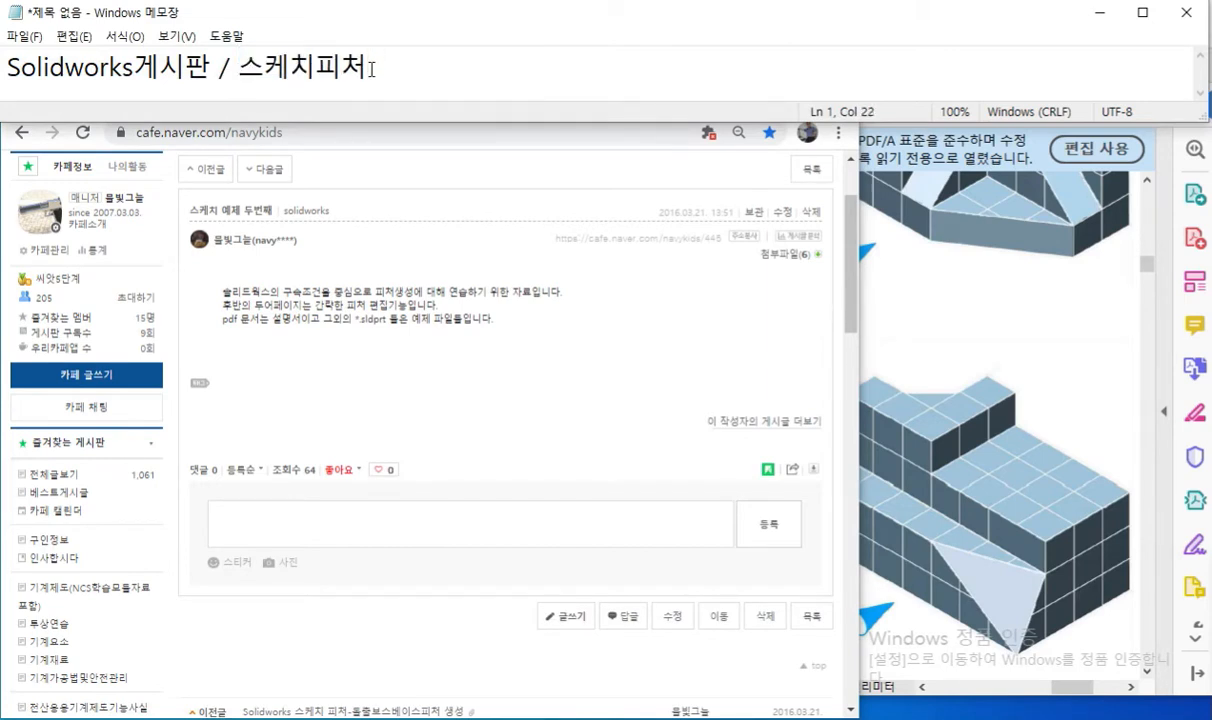
type("제")
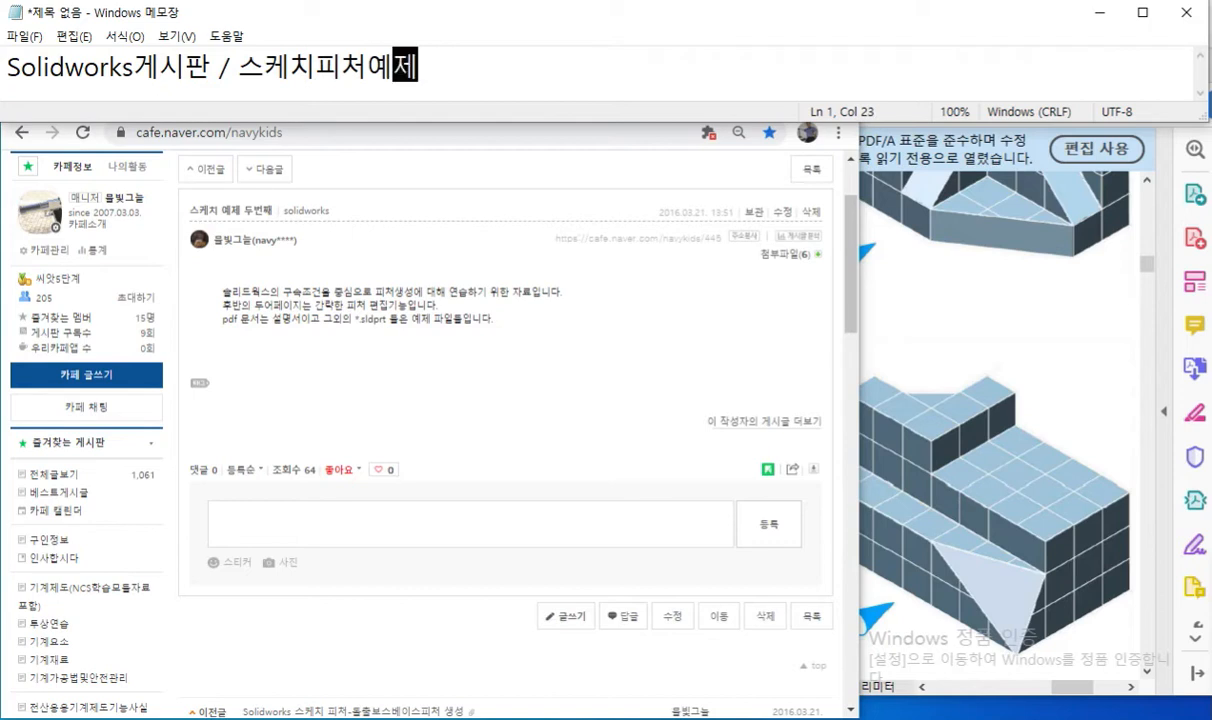
type(" ㄷ두번째")
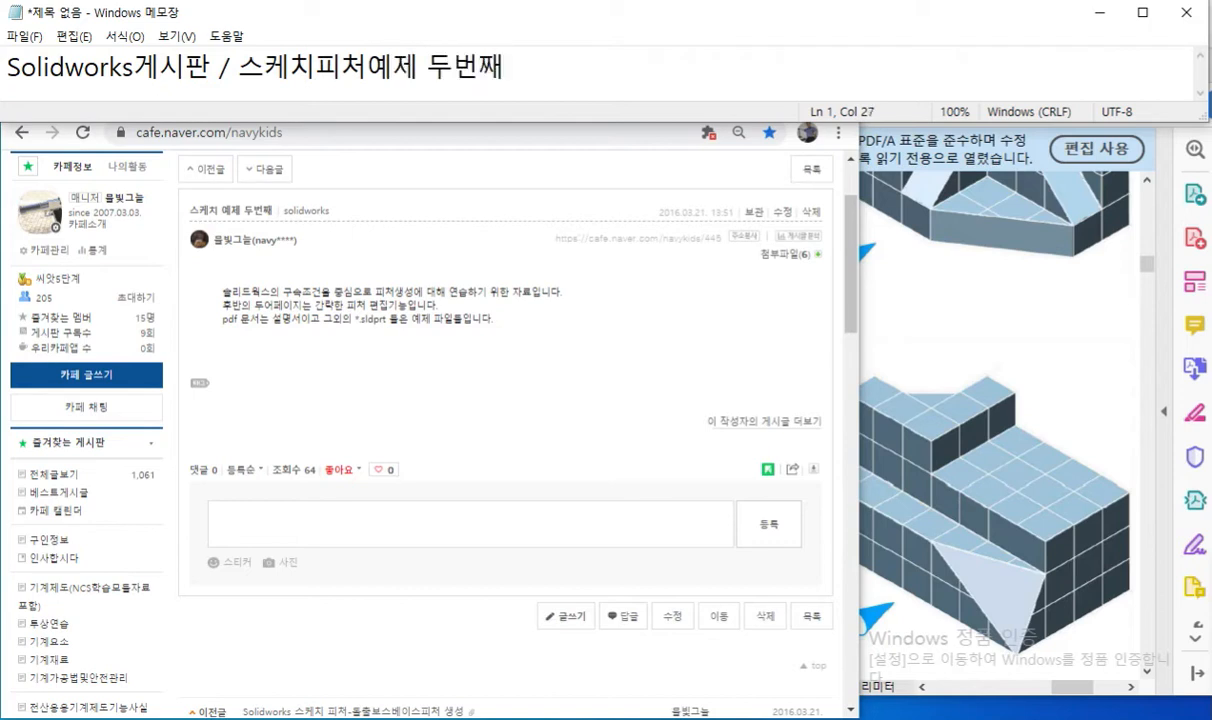
type(": 첨")
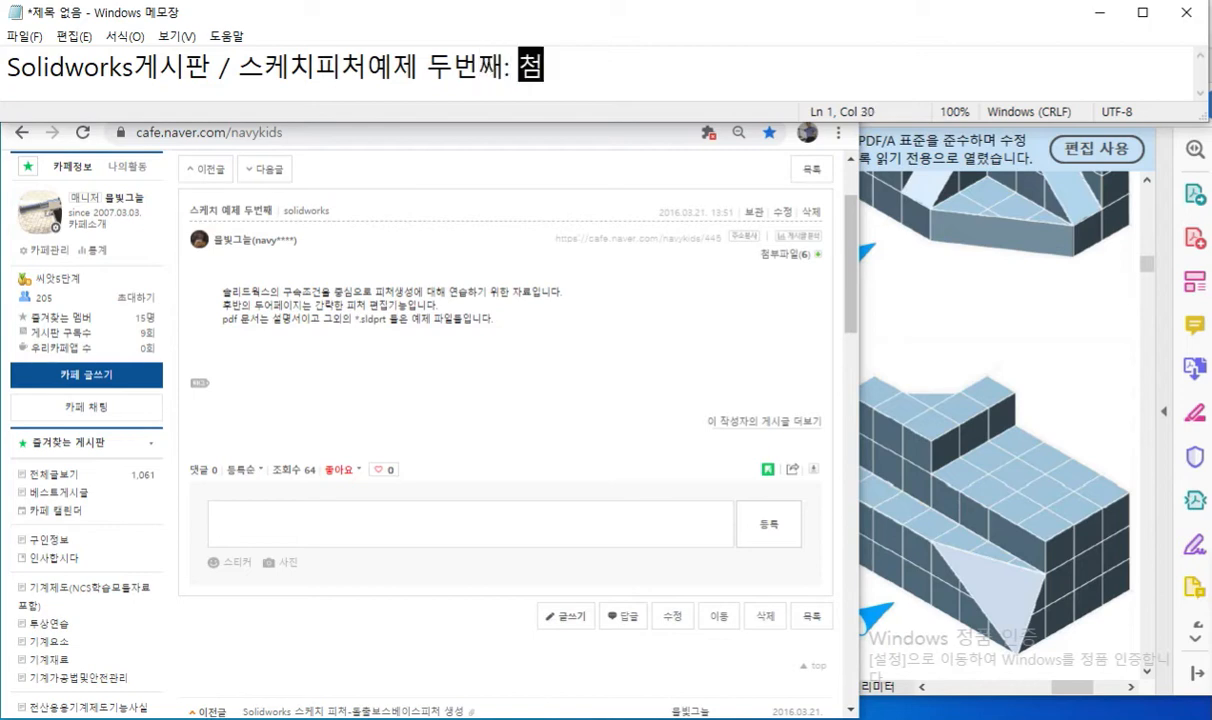
type("부파일")
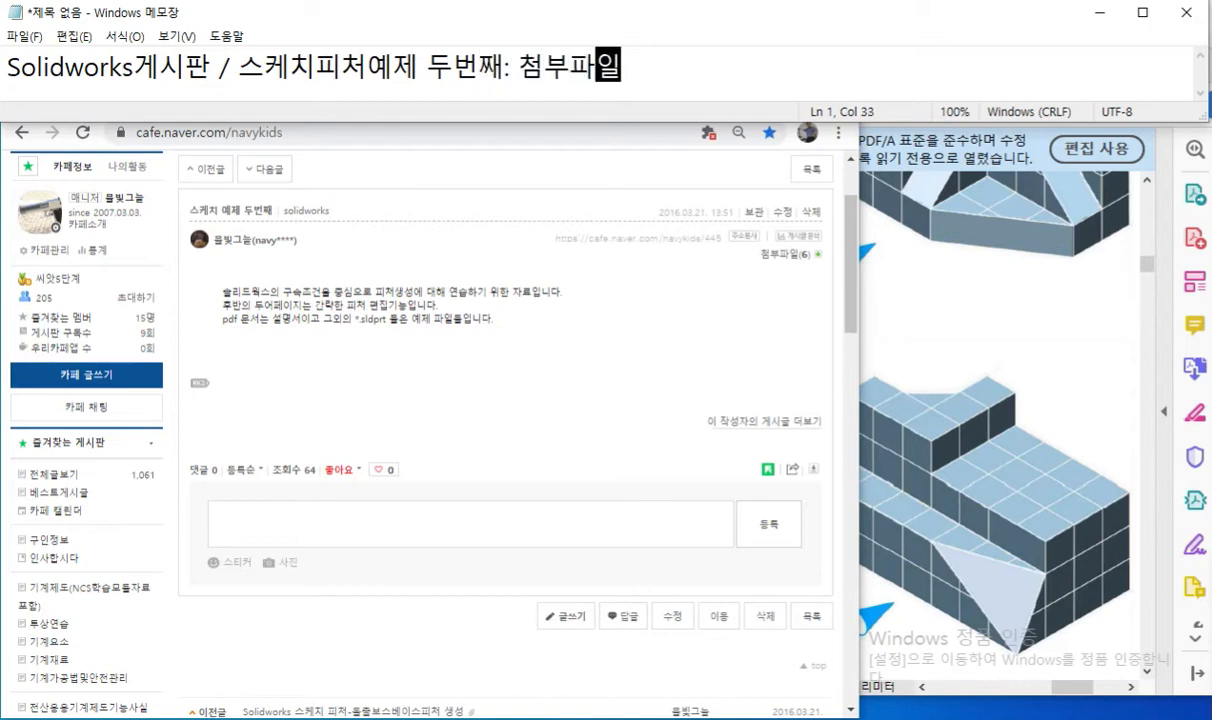
Step: Download all attachments of the cafe post to the PC: 스케치02.pdf and the Circular_sketch, convert, INTERSECTION_CURVE, Linear_sketch and offset SLDPRT files
left_click(782, 256)
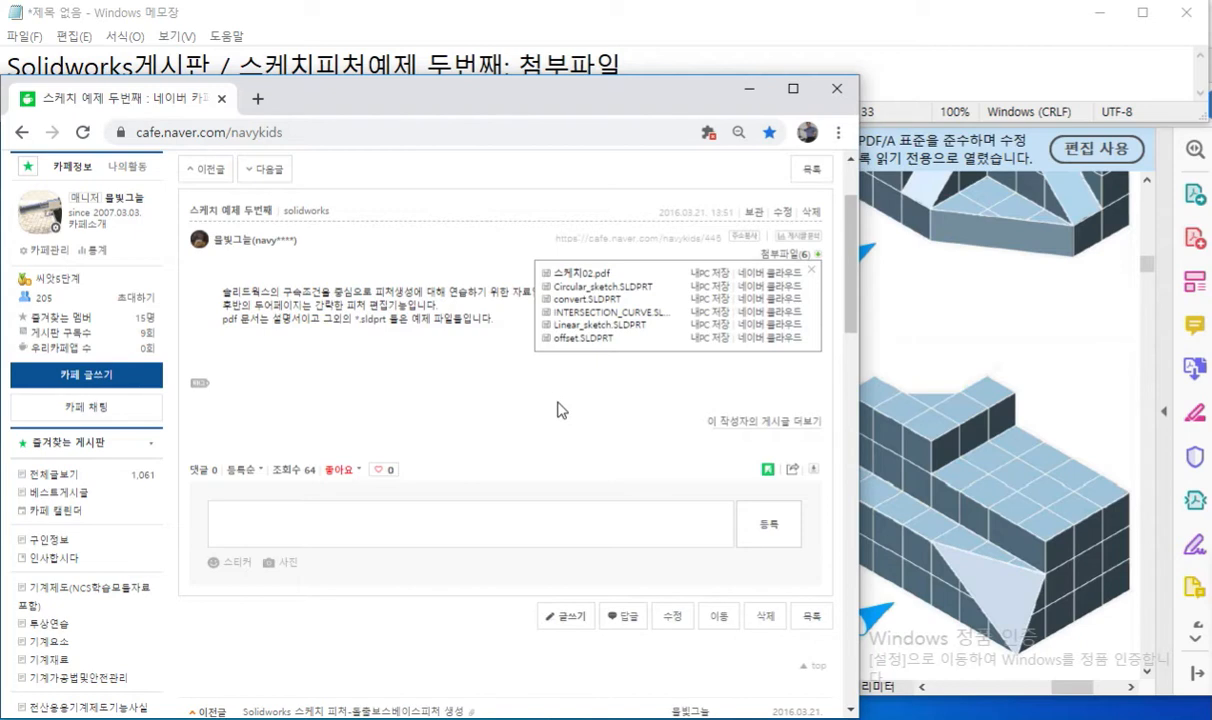
left_click(708, 273)
left_click(708, 286)
left_click(707, 299)
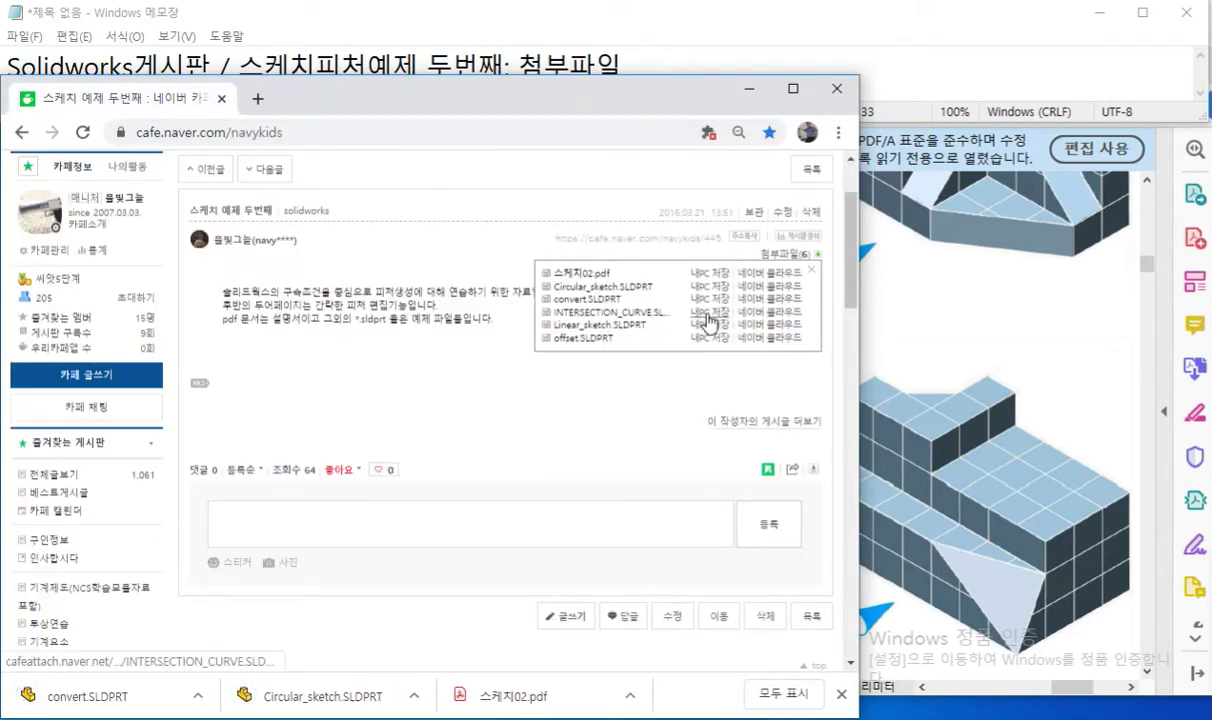
left_click(707, 313)
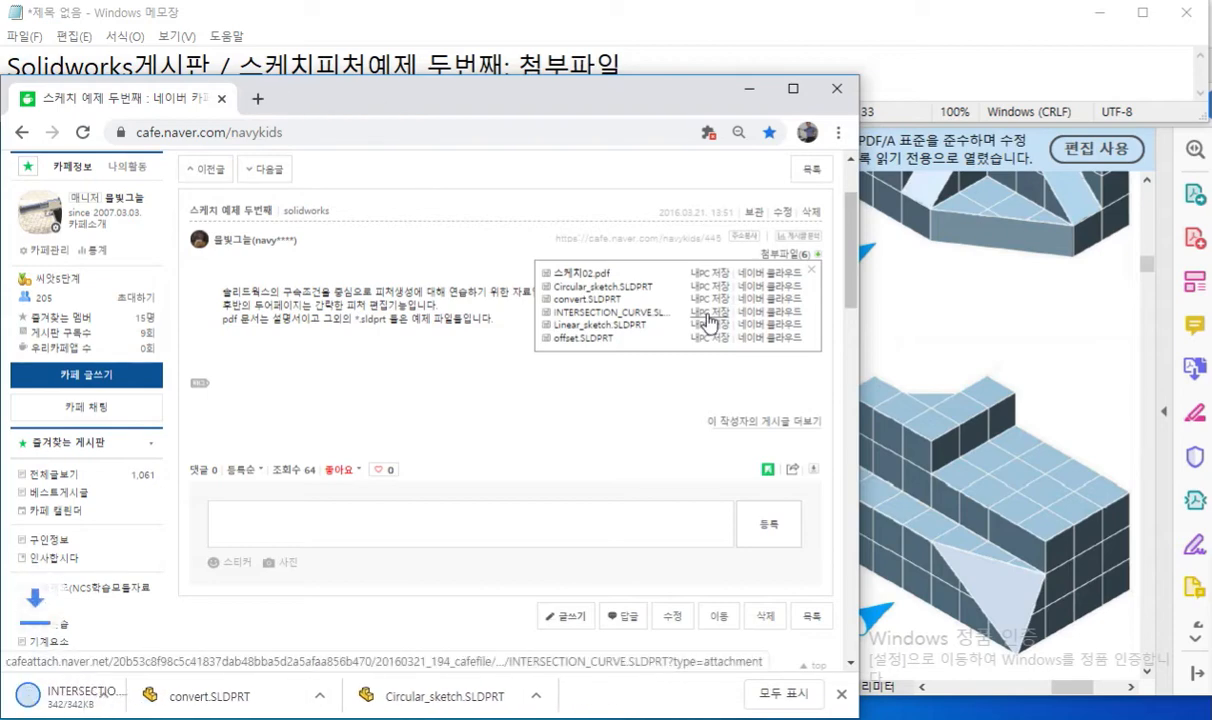
left_click(707, 325)
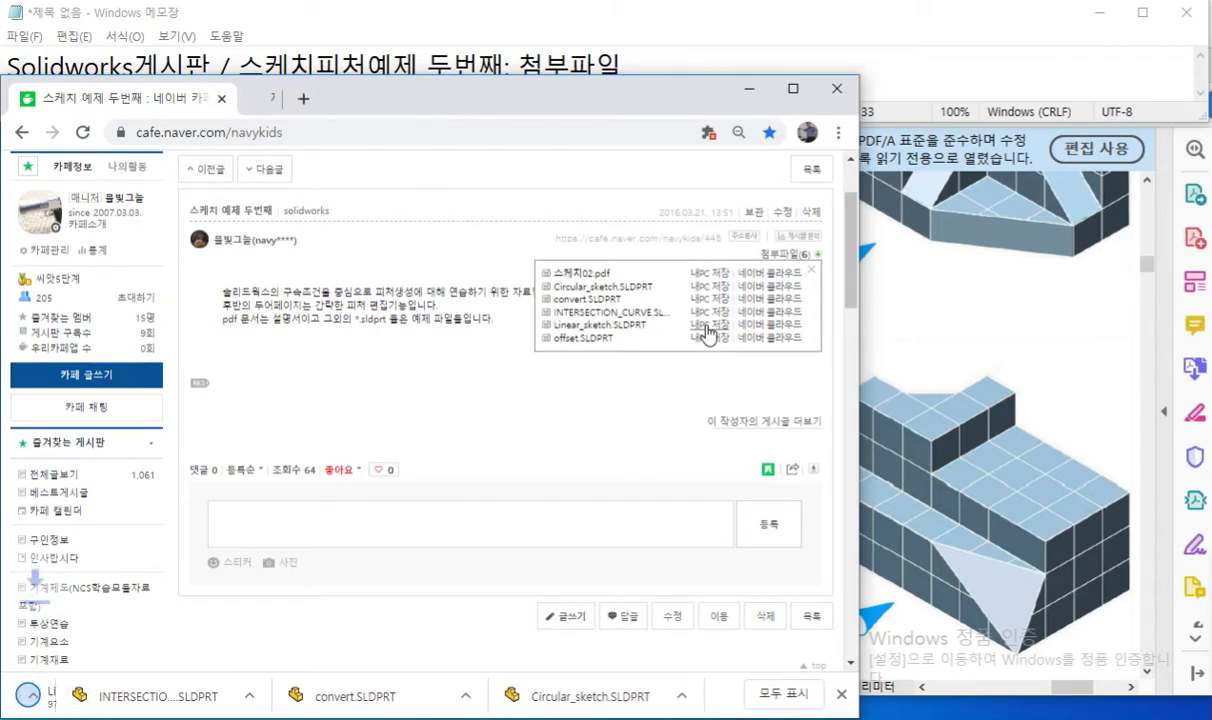
left_click(705, 338)
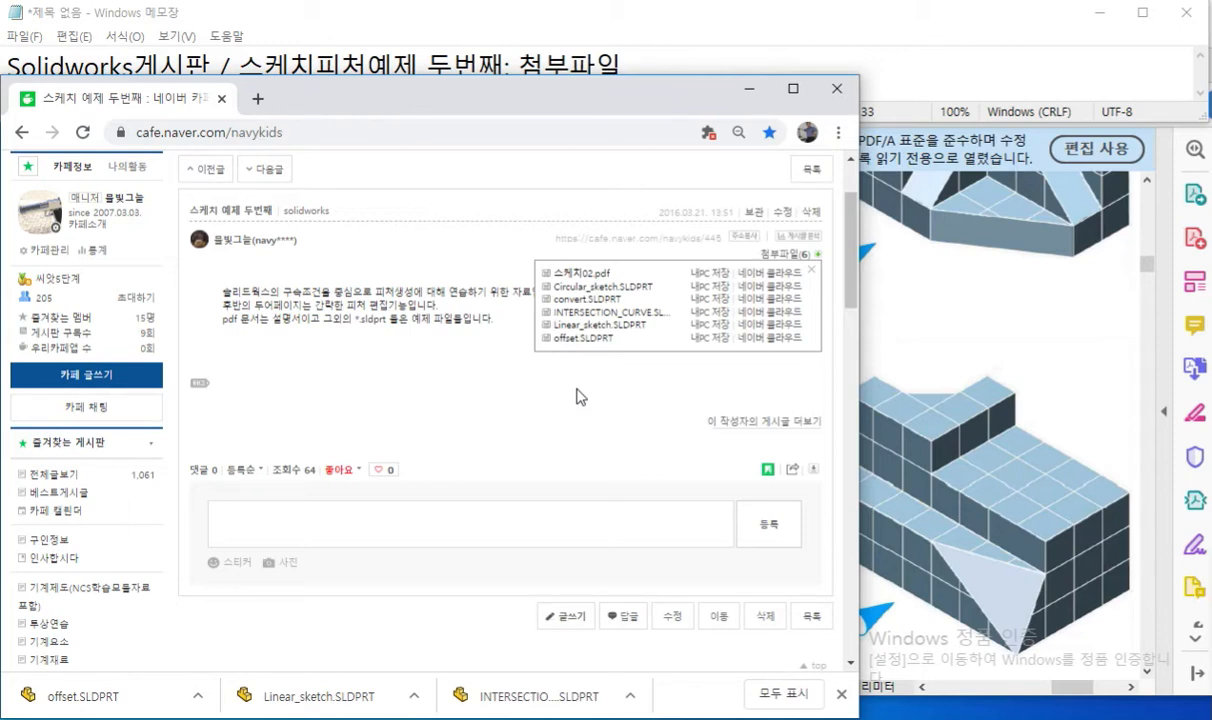
Step: Insert "7페이지" after the slash in the note, and lower and widen the browser window with its attachment list closed
left_click_drag(462, 76, 464, 89)
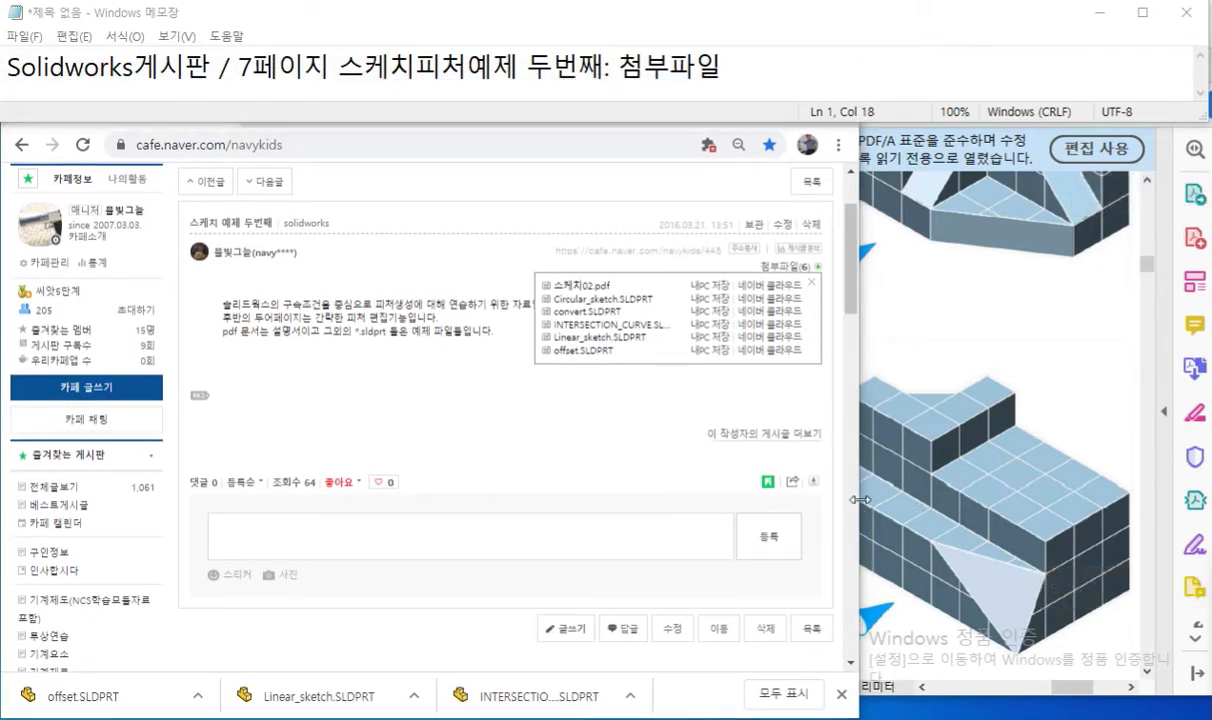
left_click_drag(860, 499, 942, 496)
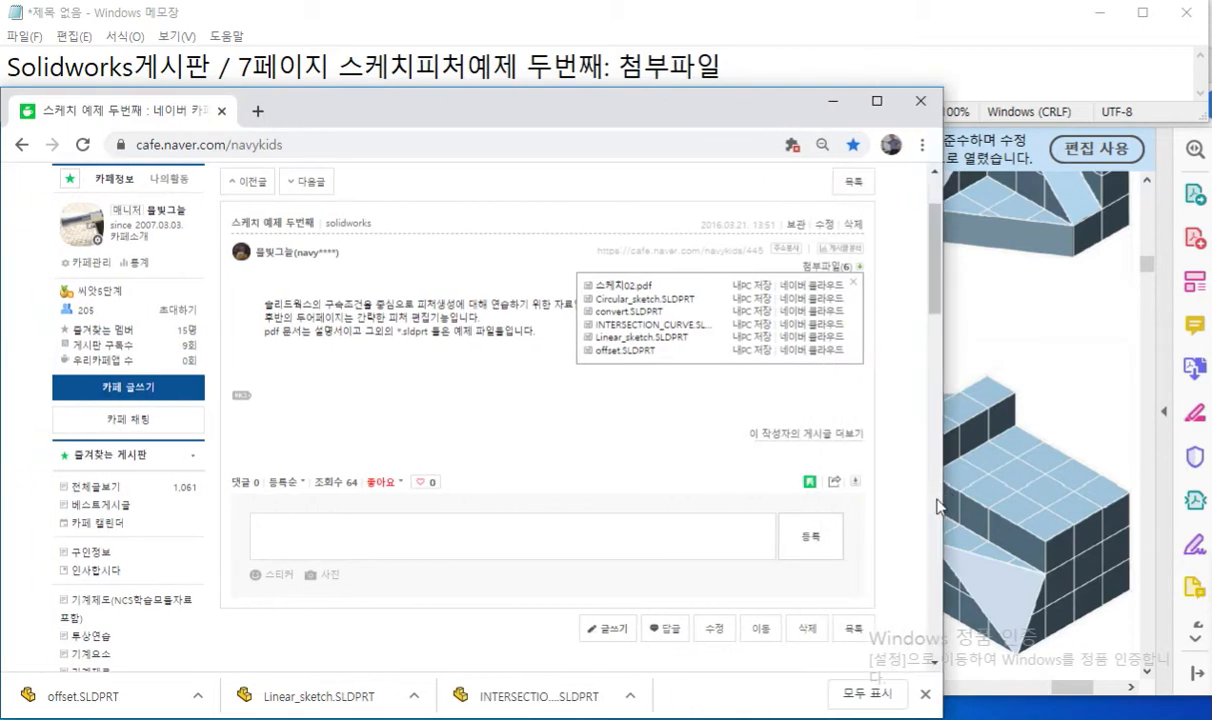
left_click(584, 402)
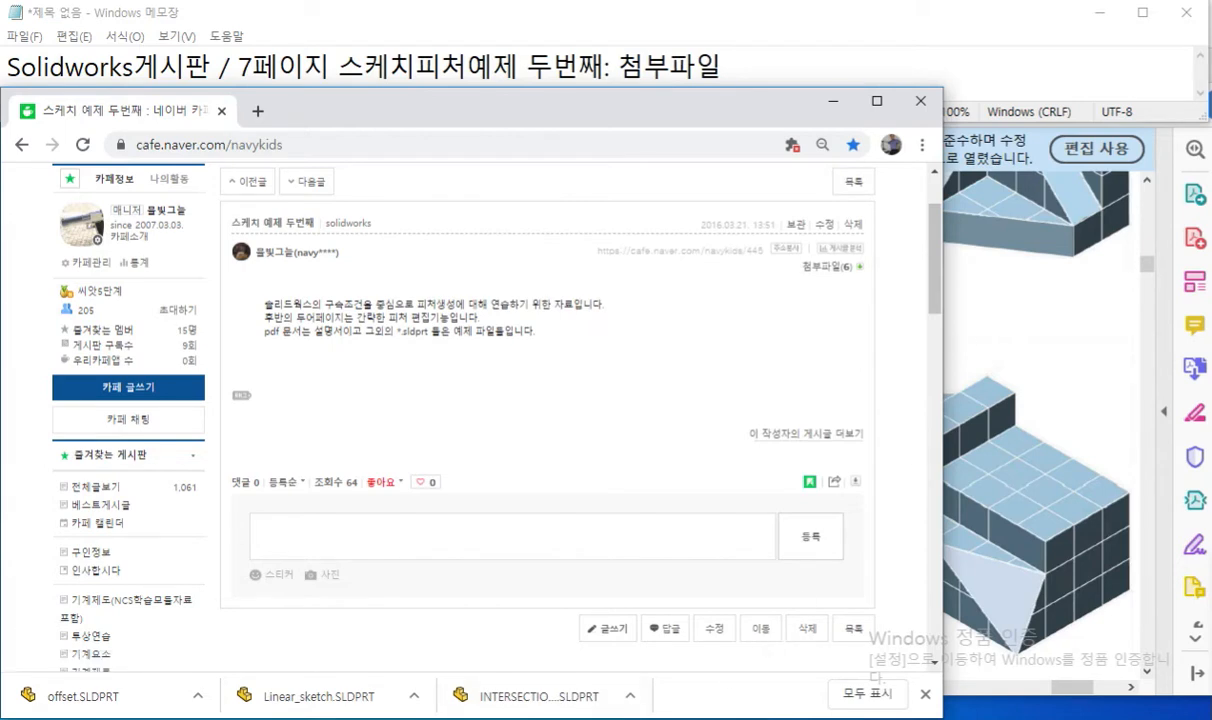
Step: Switch to SolidWorks and create a new document from the part (파트) template
key("alt+Tab")
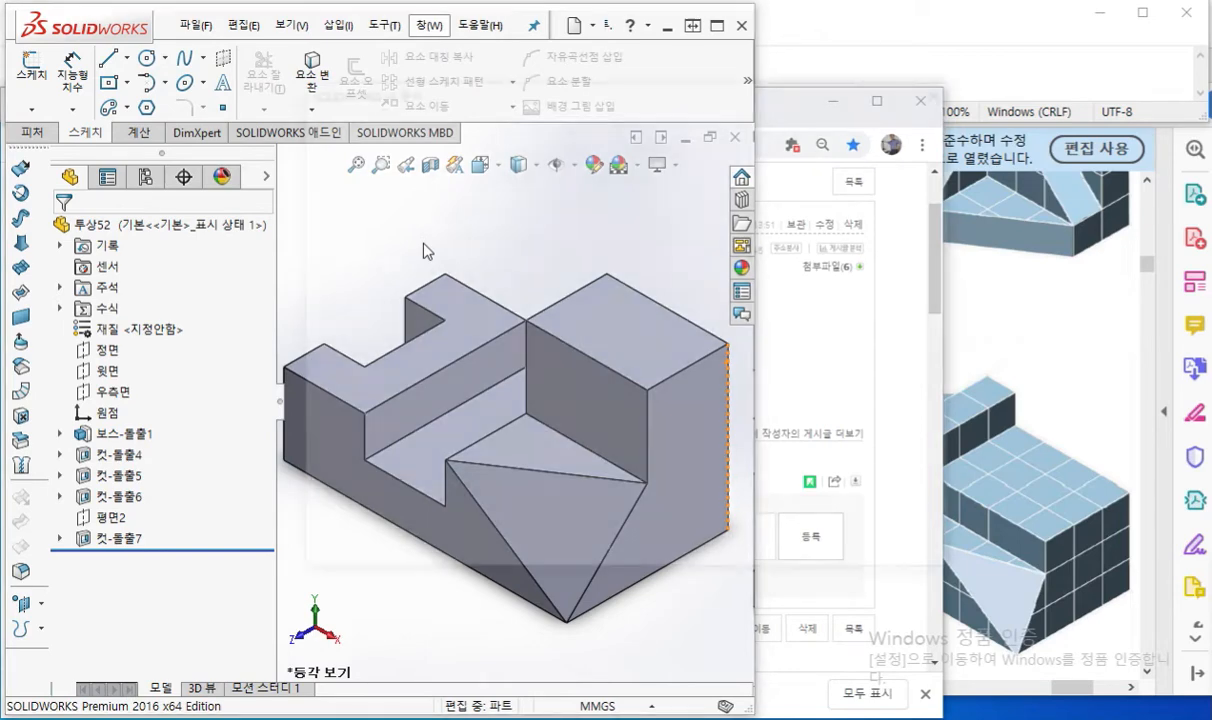
key("ctrl+n")
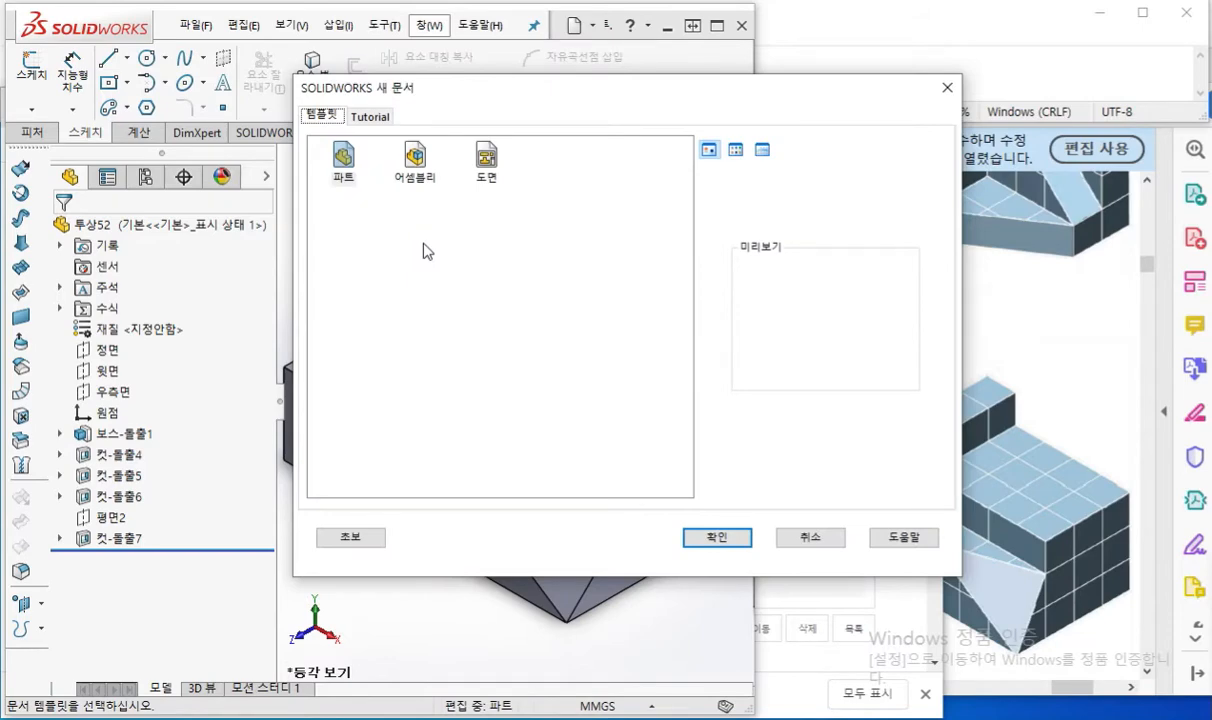
key("Return")
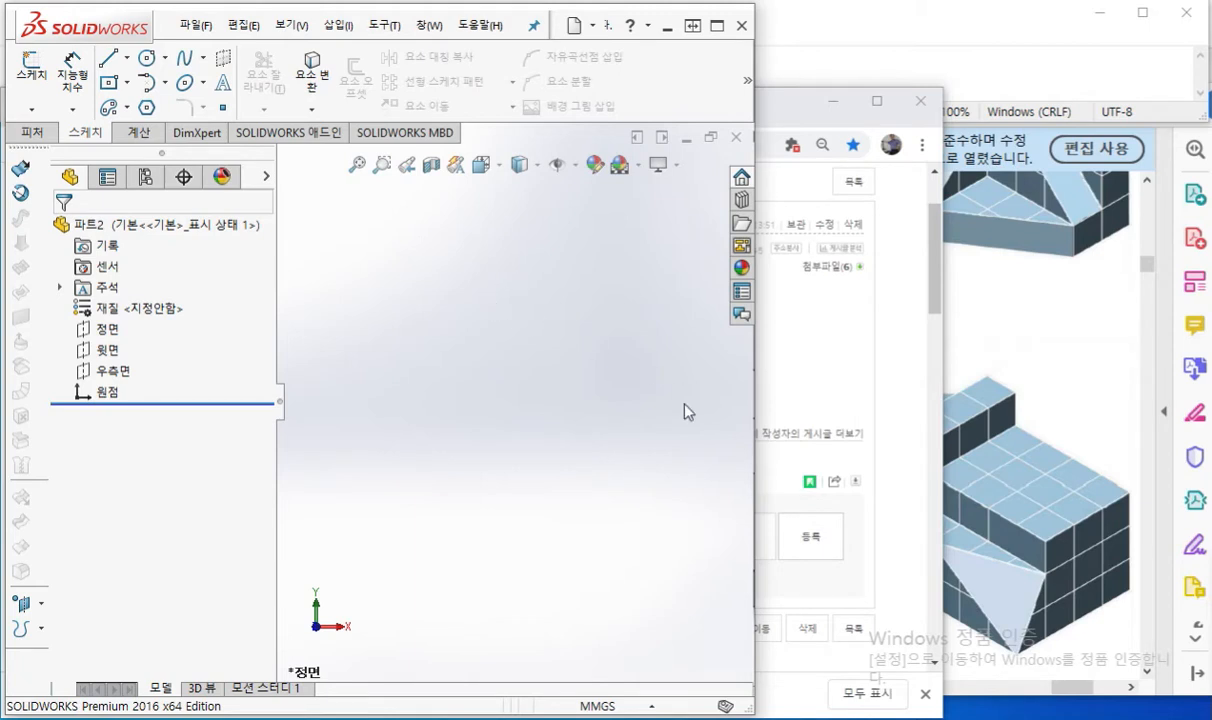
Step: Start a sketch on the Front plane (정면) and show the Convert Entities command variants
left_click(105, 328)
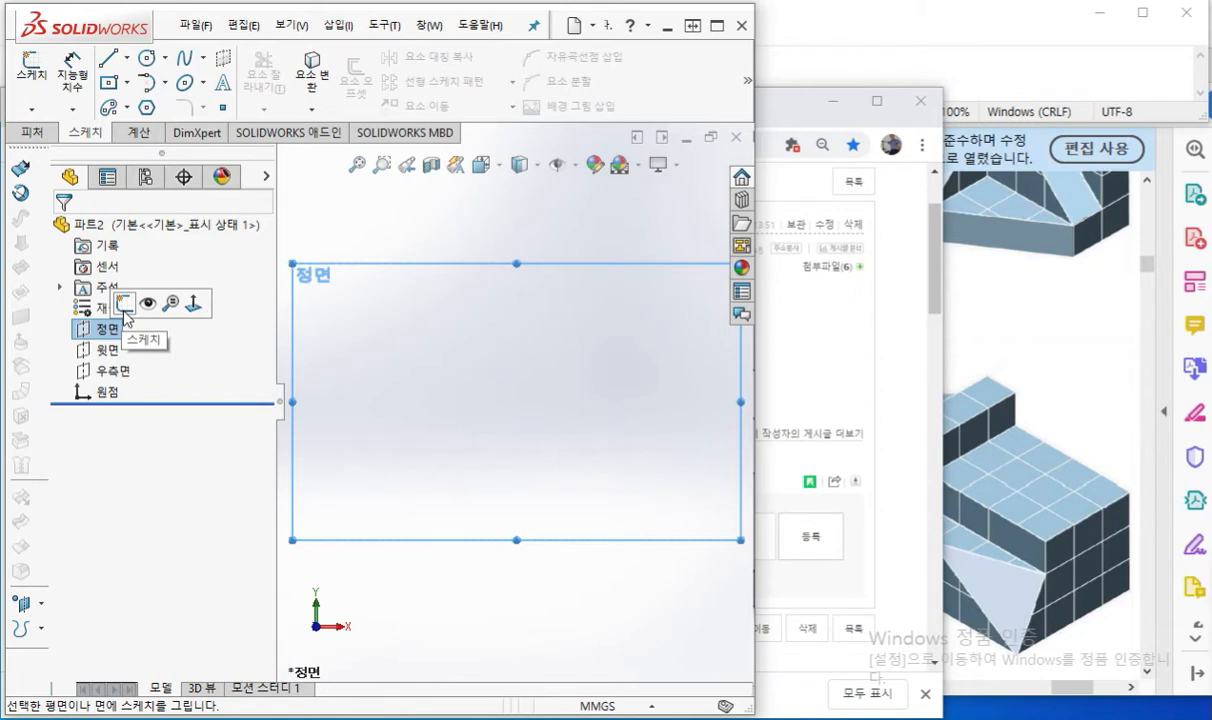
left_click(124, 308)
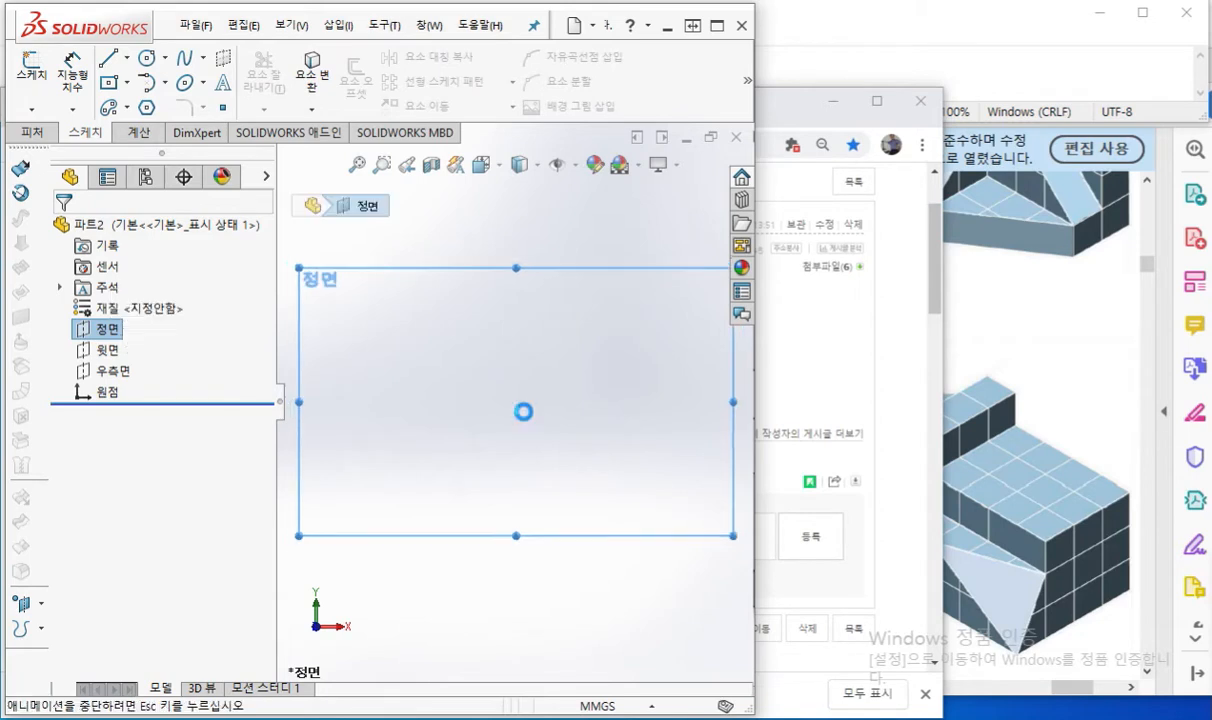
left_click(477, 435)
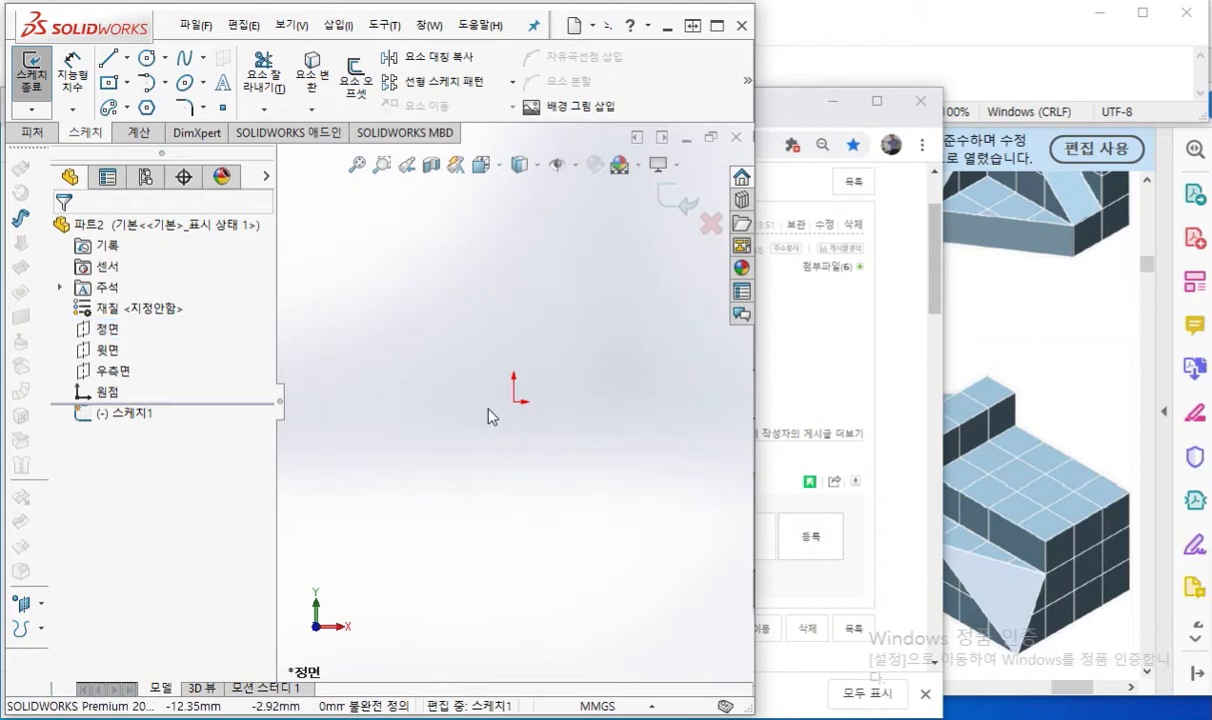
left_click(311, 112)
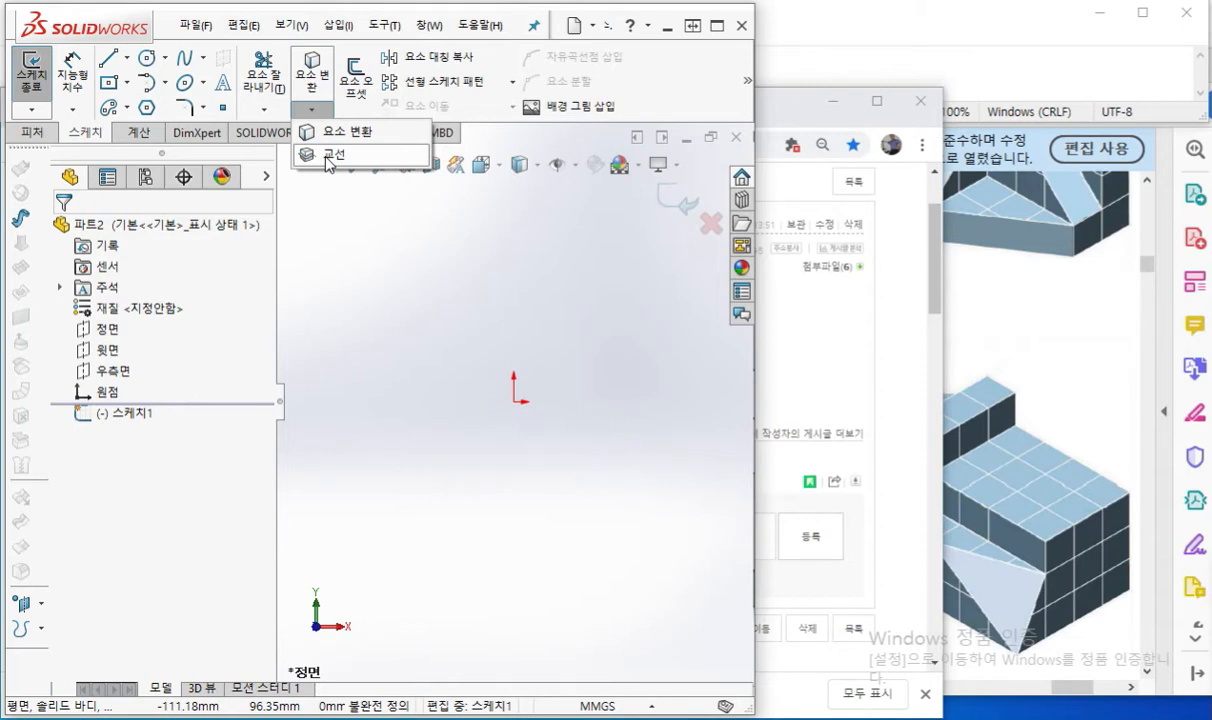
Step: Switch to the Notepad note, highlight "스케치피처예제 두번째: 첨부파일" in it, and return to SolidWorks
left_click(885, 30)
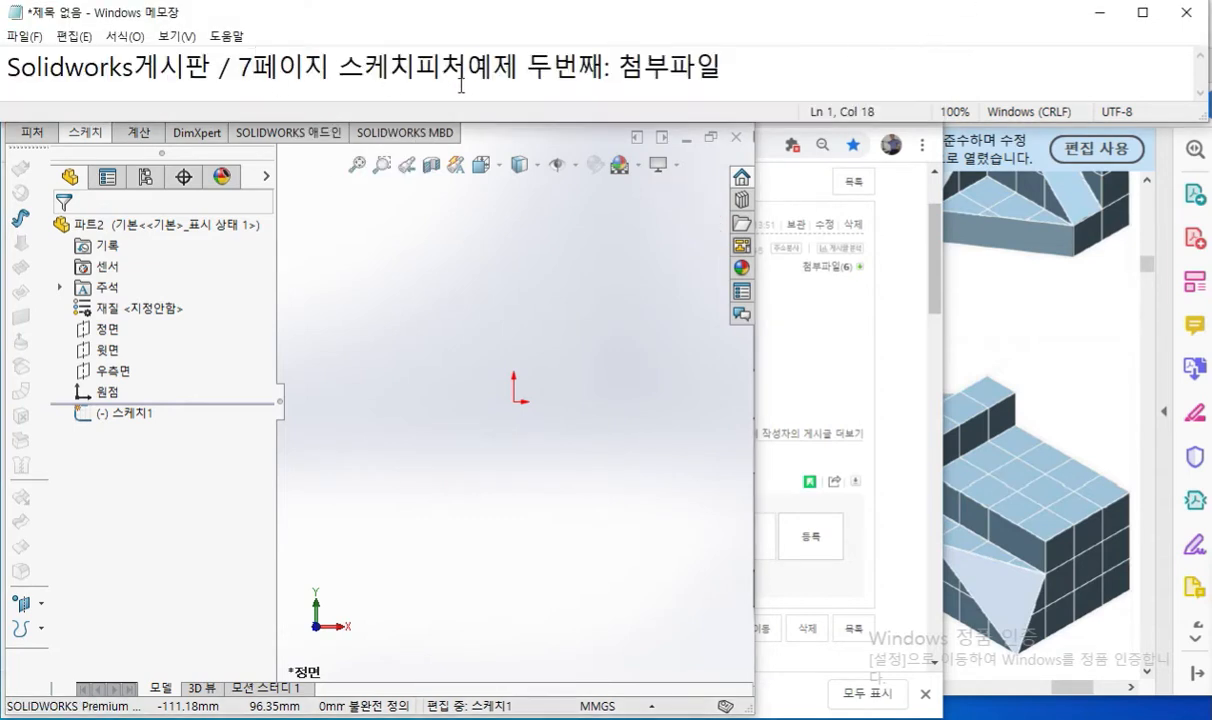
left_click_drag(338, 66, 782, 66)
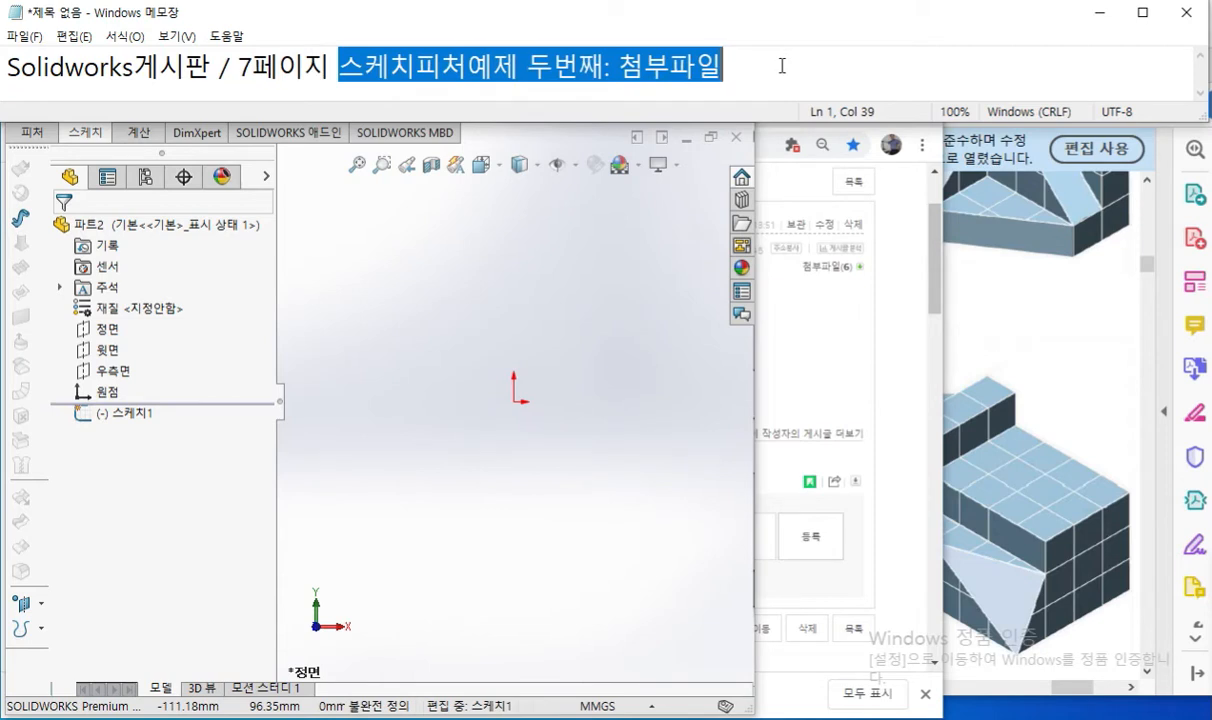
left_click(449, 276)
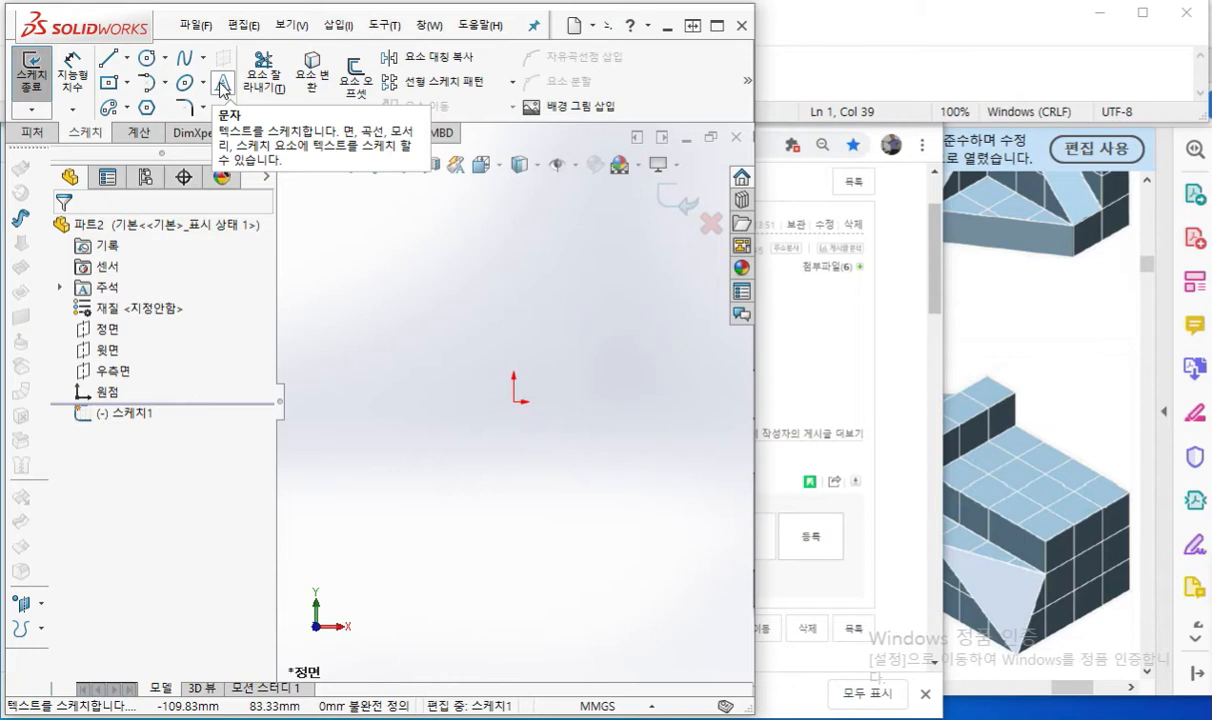
Step: Circle the Text (문자) tool with the screen pen, link it to the handwritten note "피처: 돌~ 곡면", and clear the marks
key("F12")
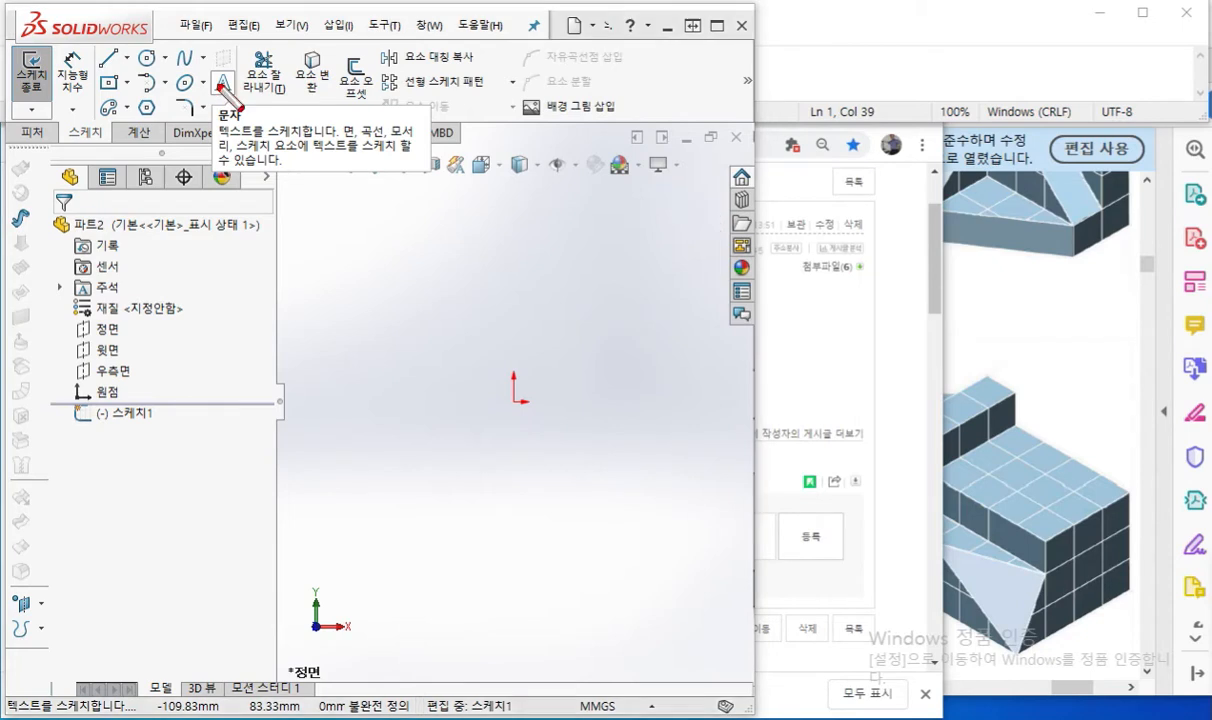
mouse_move(218, 88)
left_mouse_down()
mouse_move(228, 72)
mouse_move(238, 102)
left_mouse_up()
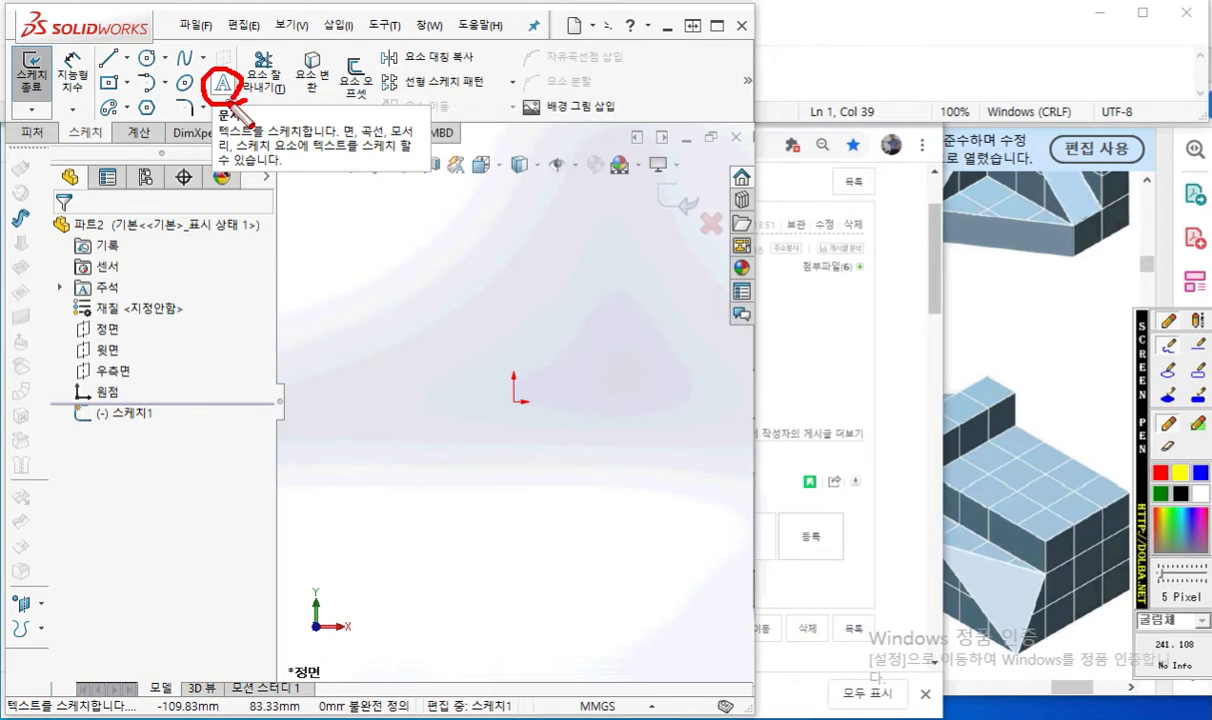
mouse_move(240, 95)
left_mouse_down()
mouse_move(322, 232)
mouse_move(367, 240)
mouse_move(350, 270)
left_mouse_up()
left_click_drag(364, 240, 363, 270)
left_click_drag(330, 272, 378, 273)
mouse_move(386, 228)
left_mouse_down()
mouse_move(386, 290)
mouse_move(421, 243)
mouse_move(406, 267)
mouse_move(433, 266)
left_mouse_up()
mouse_move(431, 255)
left_mouse_down()
mouse_move(443, 254)
mouse_move(445, 298)
left_mouse_up()
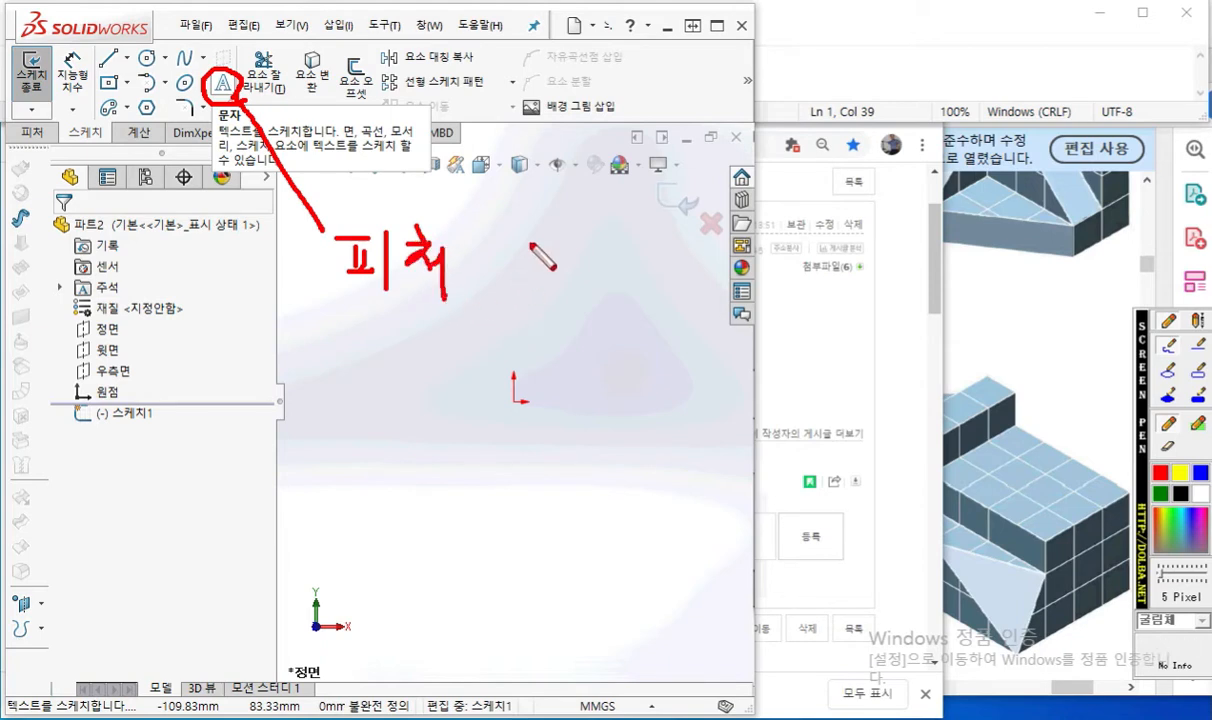
left_click(474, 243)
left_click(474, 270)
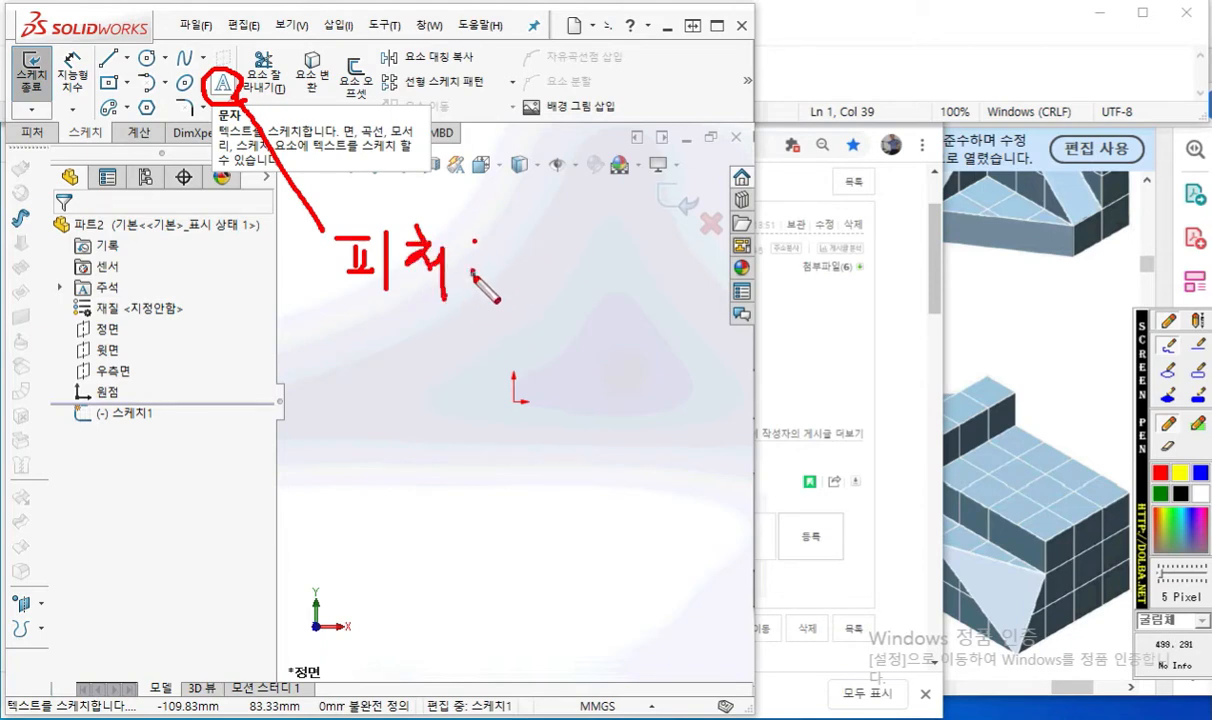
mouse_move(540, 240)
left_mouse_down()
mouse_move(588, 284)
mouse_move(650, 258)
left_mouse_up()
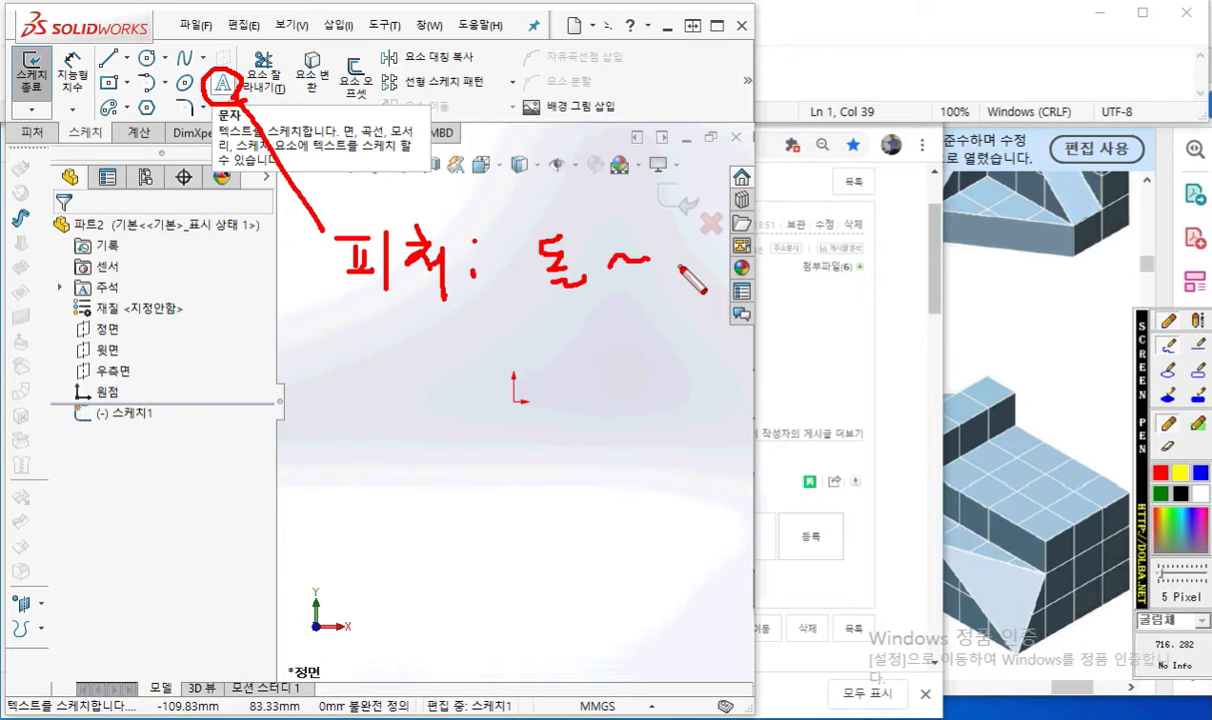
mouse_move(527, 316)
left_mouse_down()
mouse_move(572, 342)
mouse_move(570, 372)
left_mouse_up()
mouse_move(591, 330)
left_mouse_down()
mouse_move(593, 350)
mouse_move(638, 331)
mouse_move(641, 346)
left_mouse_up()
mouse_move(621, 351)
left_mouse_down()
mouse_move(633, 368)
mouse_move(656, 367)
left_mouse_up()
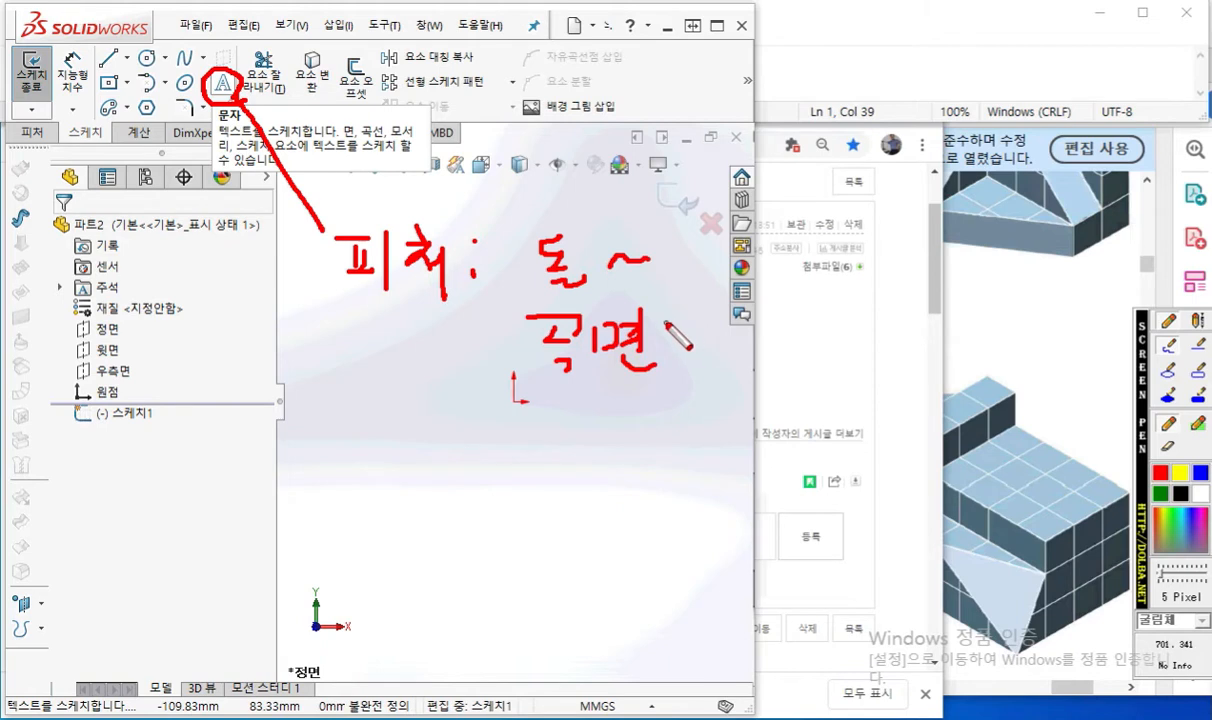
key("Escape")
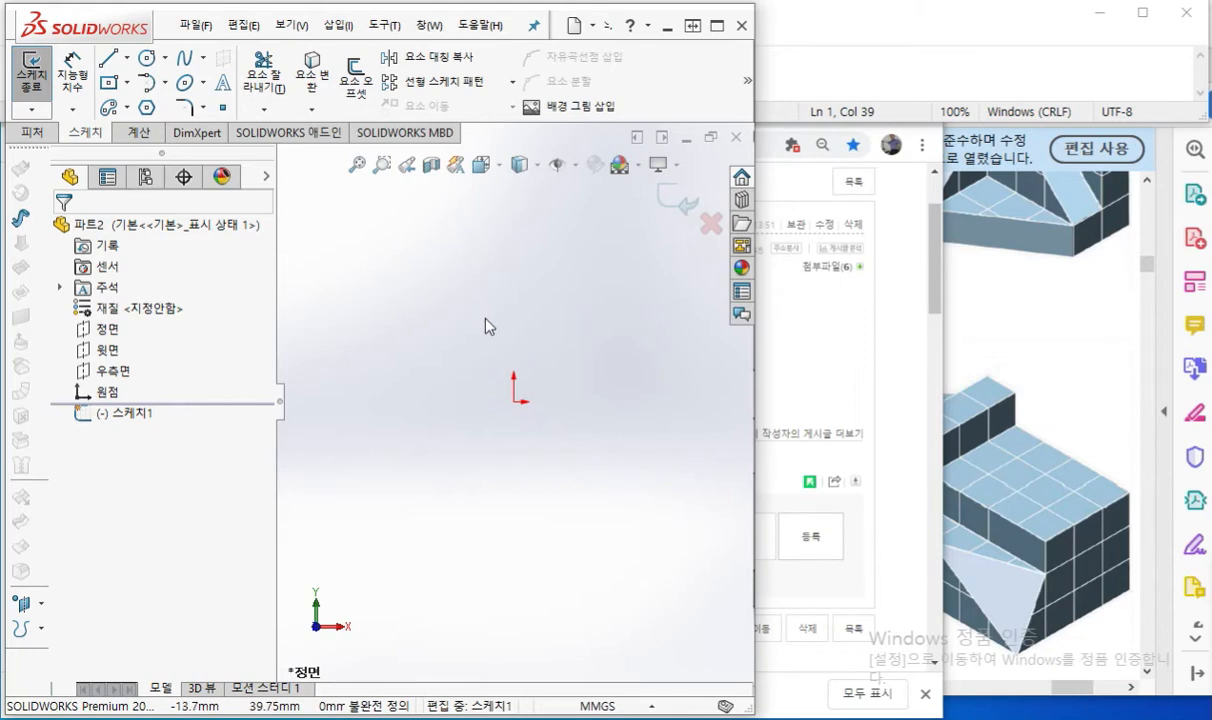
Step: Illustrate a four-line rectangle from the origin with the screen pen, number its corners 1 to 4, mark horizontal and vertical sides, and clear the marks
middle_click_drag(579, 355, 446, 365, "ctrl")
key("F12")
mouse_move(383, 415)
left_mouse_down()
mouse_move(651, 417)
mouse_move(671, 290)
left_mouse_up()
mouse_move(362, 436)
left_mouse_down()
mouse_move(392, 466)
mouse_move(385, 440)
left_mouse_up()
mouse_move(648, 440)
left_mouse_down()
mouse_move(663, 467)
mouse_move(682, 450)
mouse_move(640, 476)
left_mouse_up()
left_click_drag(470, 452, 532, 456)
left_click_drag(694, 367, 697, 320)
mouse_move(653, 248)
left_mouse_down()
mouse_move(664, 263)
mouse_move(652, 270)
left_mouse_up()
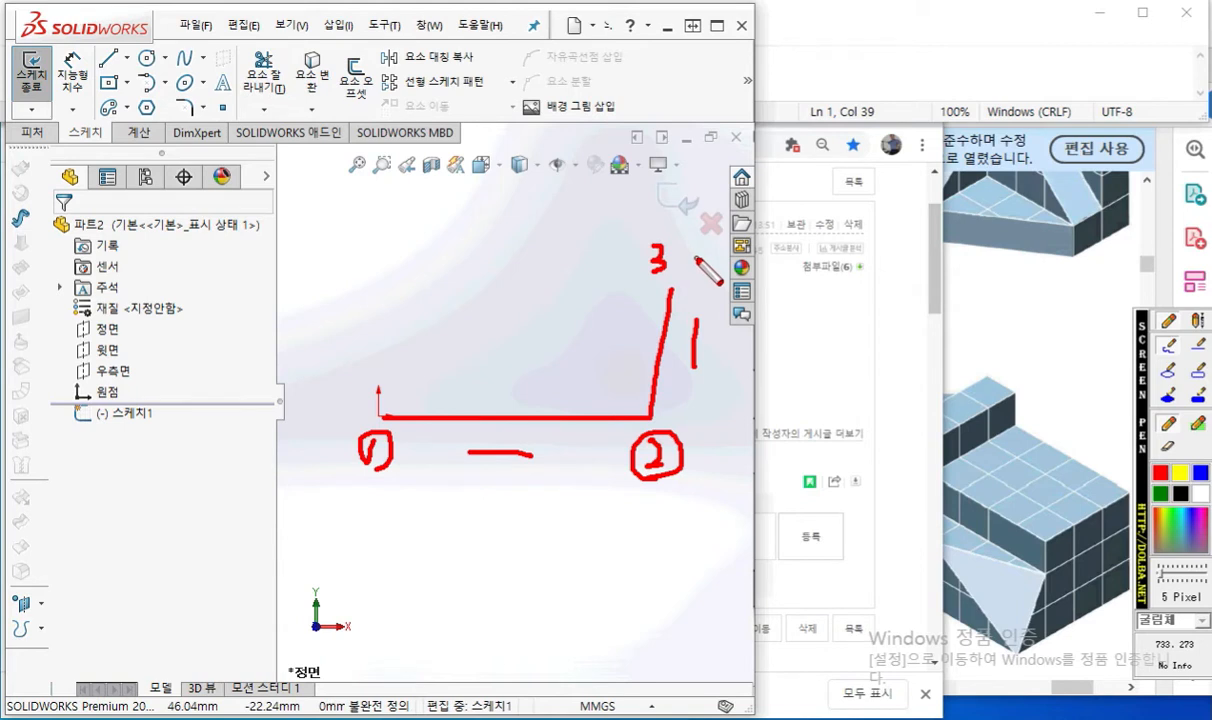
mouse_move(684, 263)
left_mouse_down()
mouse_move(645, 279)
mouse_move(681, 272)
mouse_move(376, 296)
mouse_move(386, 400)
mouse_move(365, 392)
mouse_move(410, 390)
left_mouse_up()
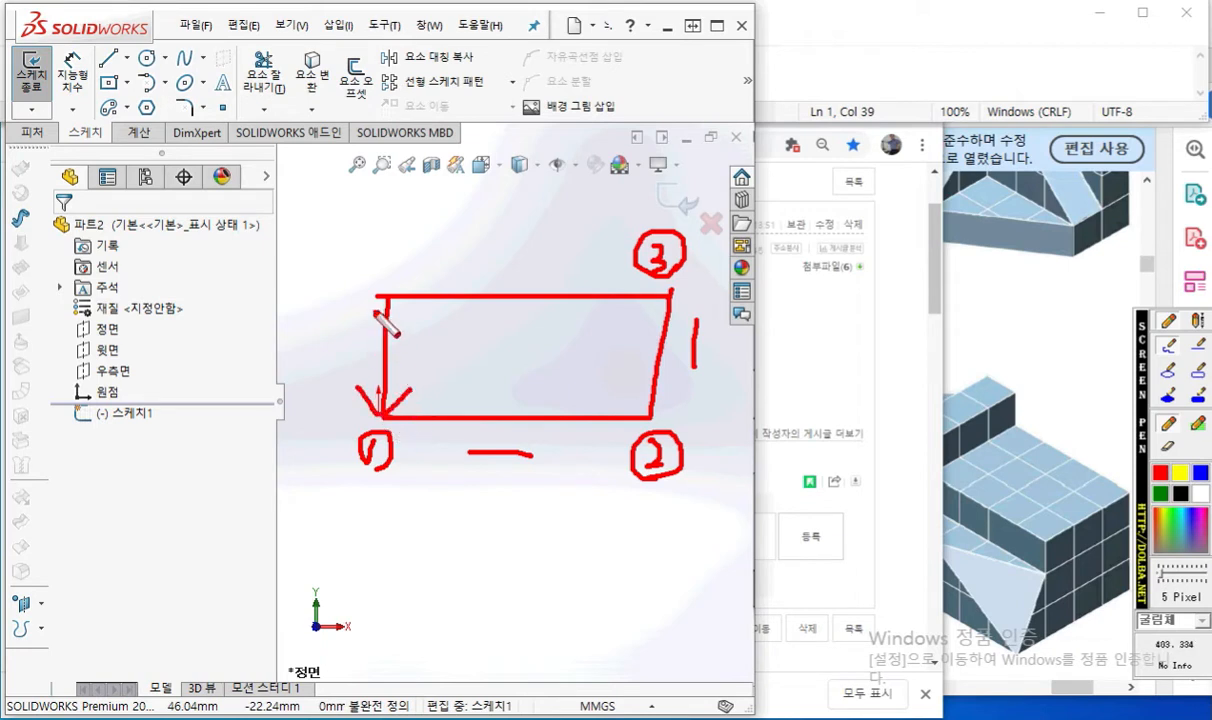
mouse_move(360, 262)
left_mouse_down()
mouse_move(379, 257)
mouse_move(346, 298)
mouse_move(381, 290)
left_mouse_up()
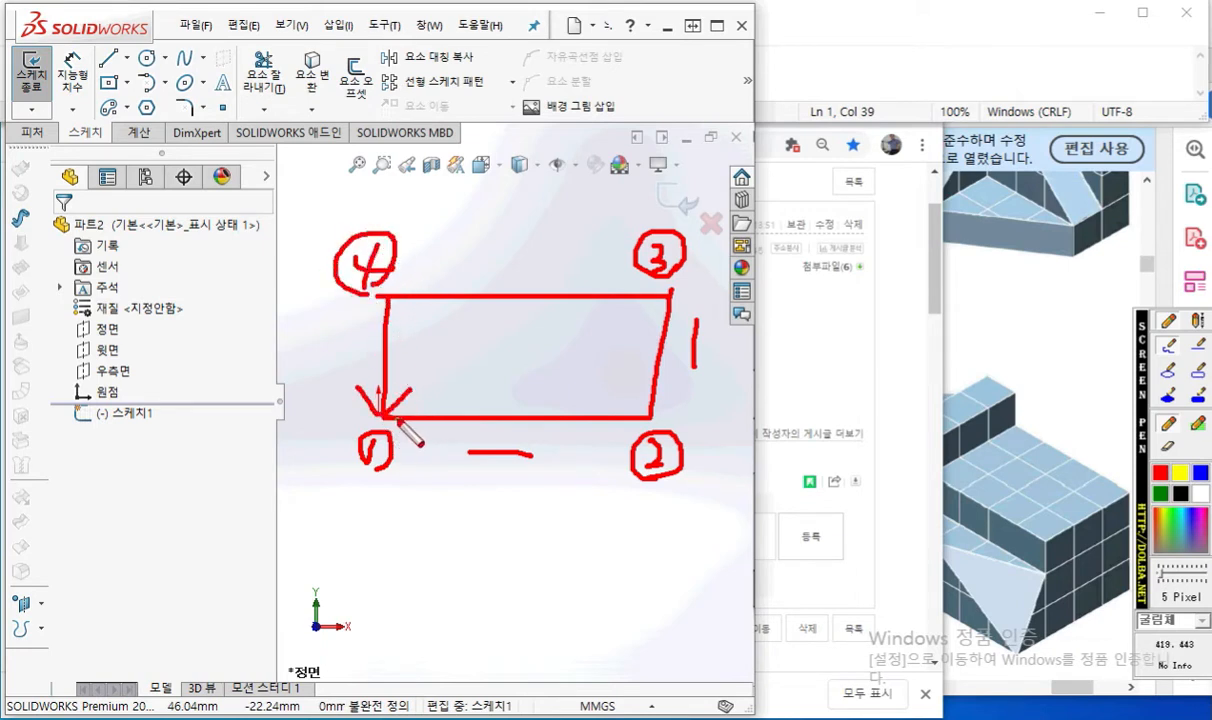
left_click_drag(480, 281, 524, 279)
left_click_drag(359, 330, 361, 350)
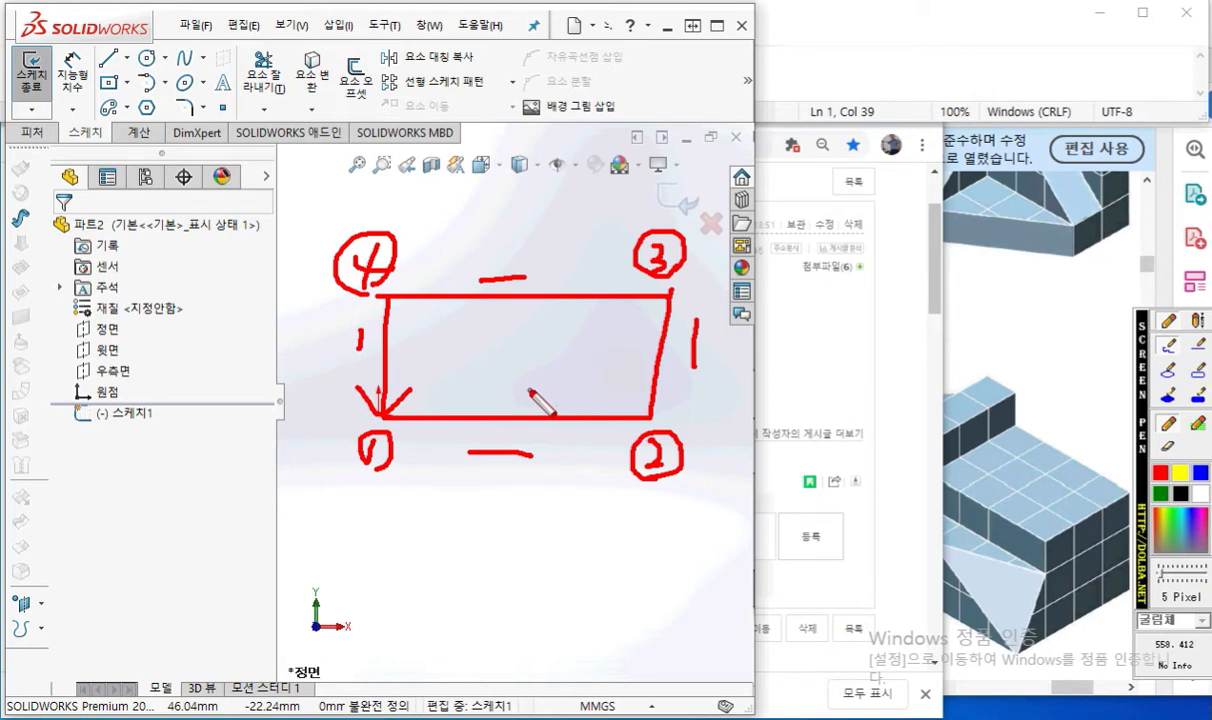
key("Escape")
Step: Sketch a horizontal line about 116 mm long starting at the origin
right_click_drag(581, 383, 449, 387)
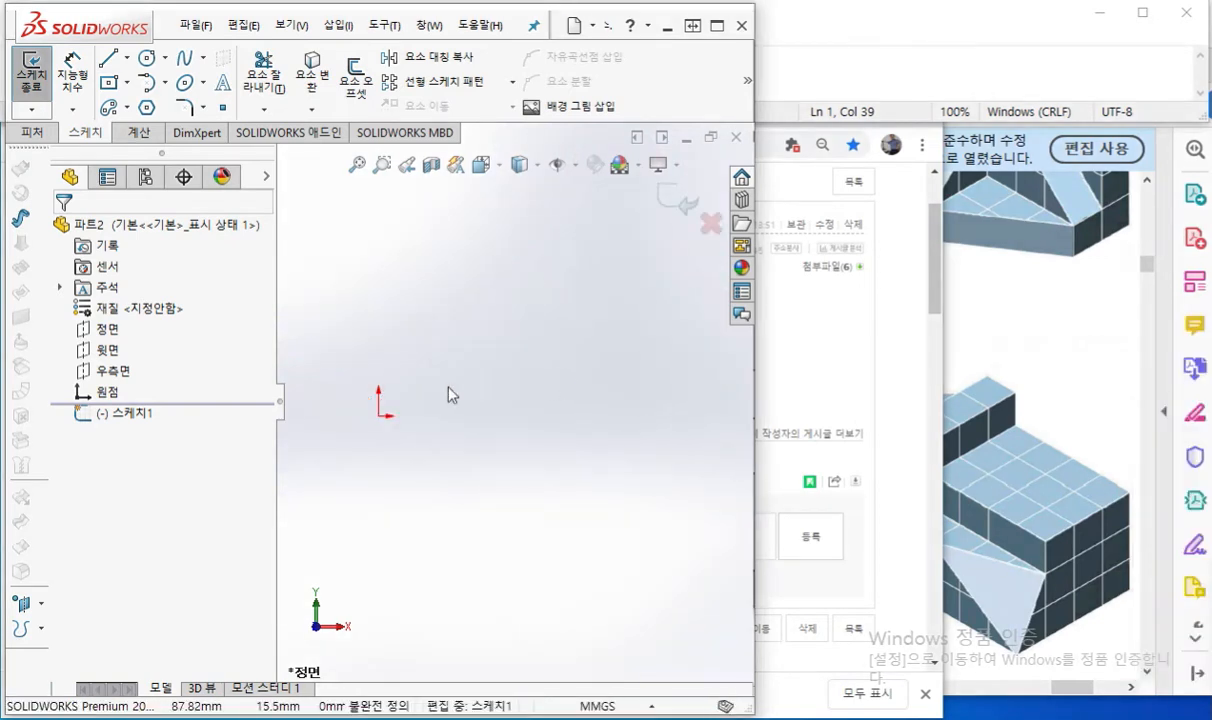
left_click(380, 415)
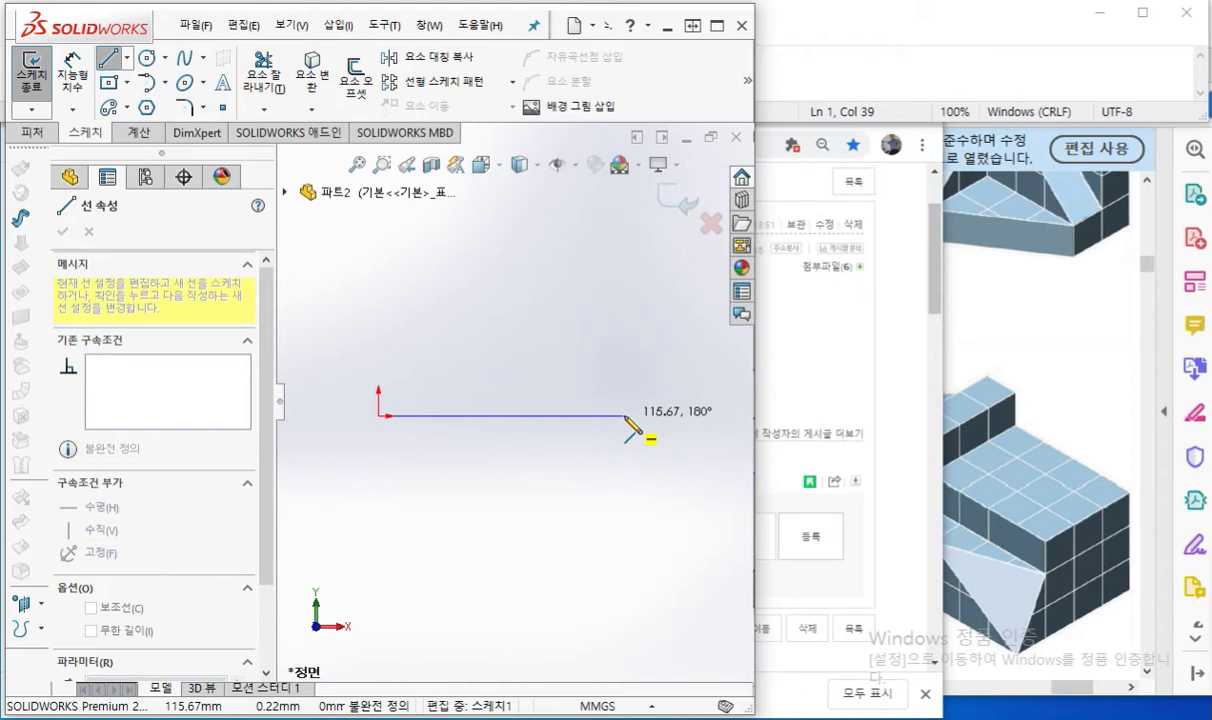
left_click(624, 415)
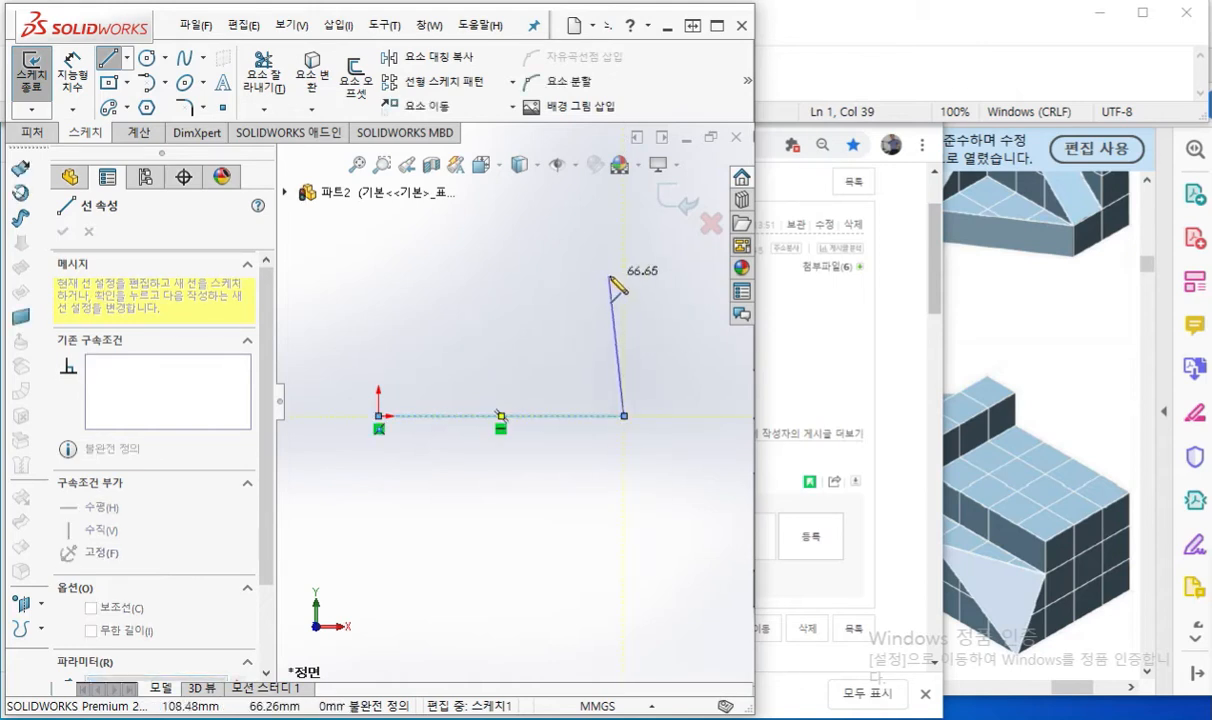
Step: Mark the extension guides, point 3 and the length label of the vertical line preview with the screen pen, and clear the marks
key("F12")
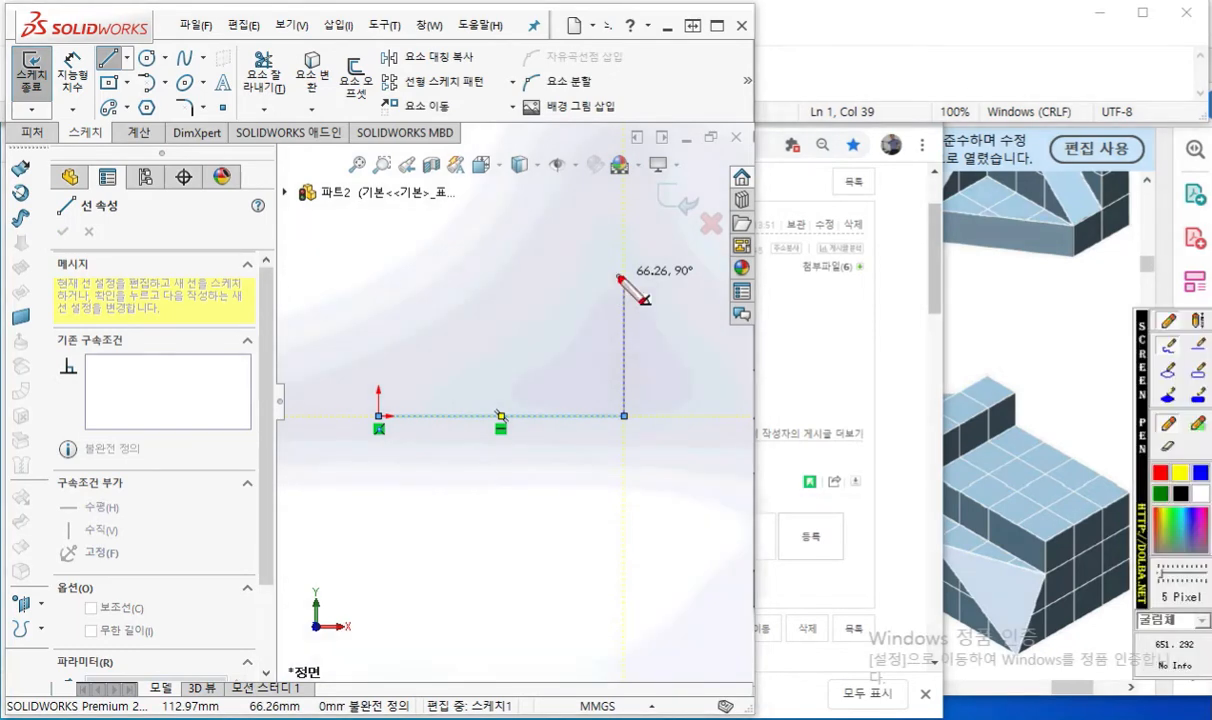
left_click_drag(634, 414, 725, 413)
left_click_drag(622, 434, 628, 576)
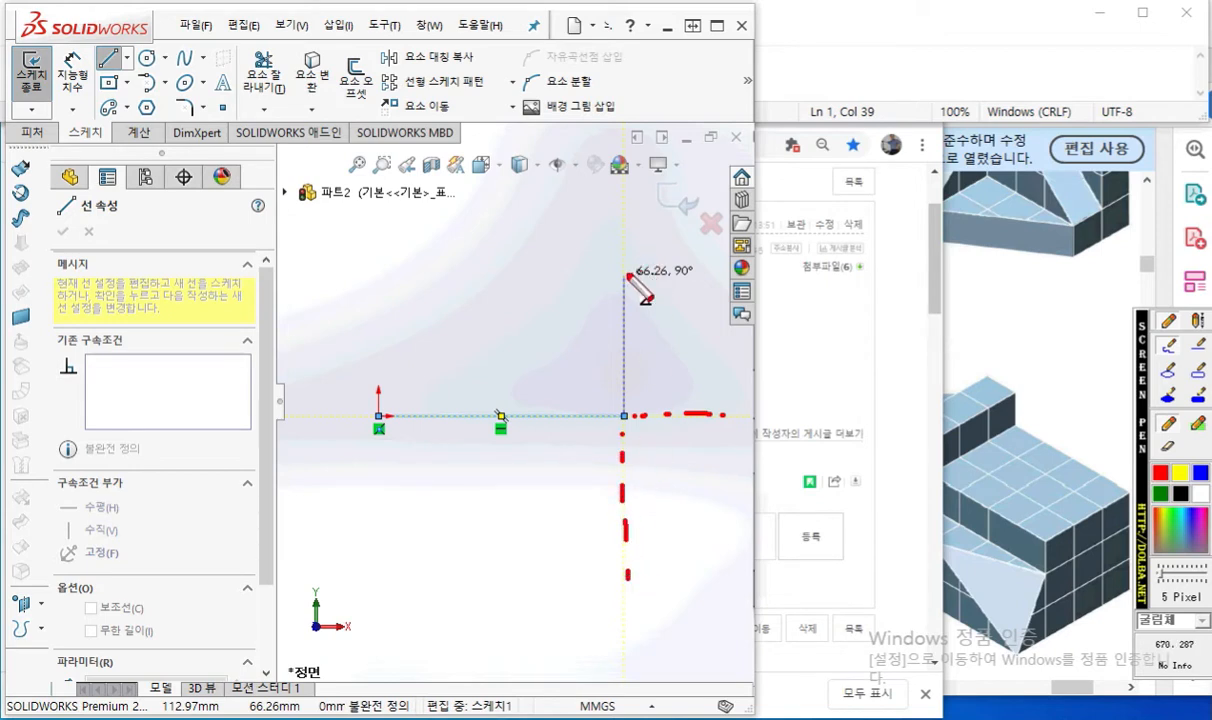
left_click_drag(626, 270, 568, 303)
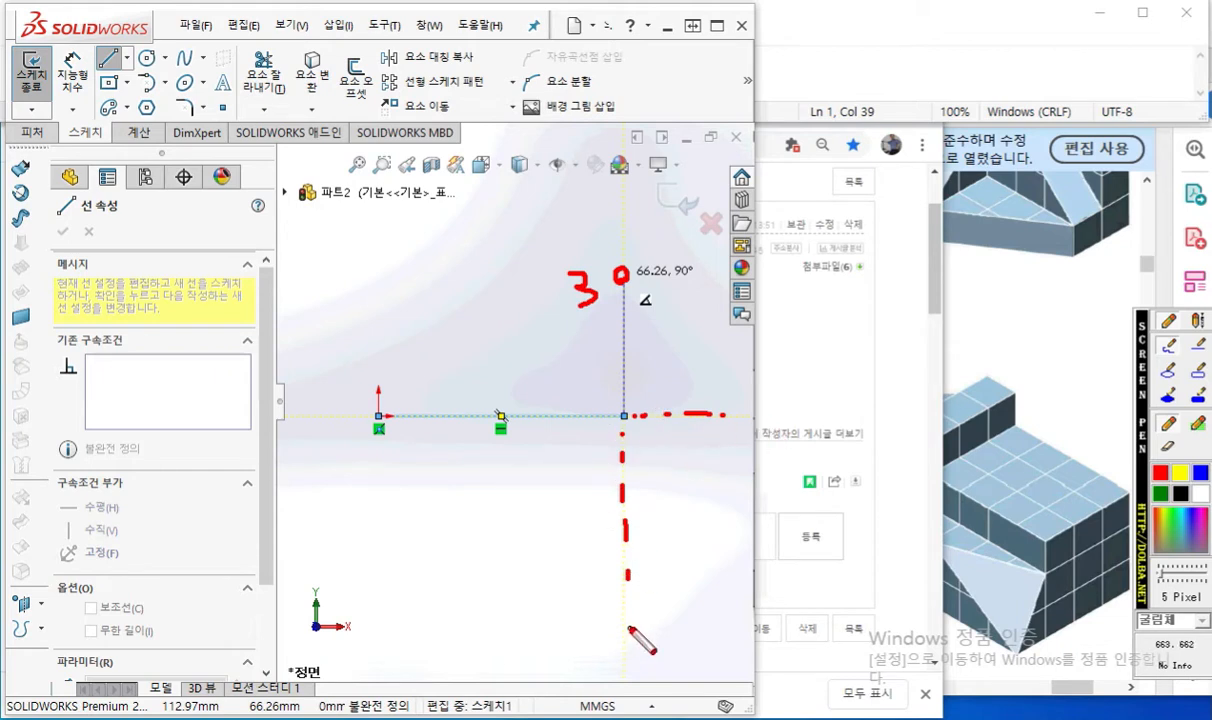
left_click_drag(637, 286, 705, 283)
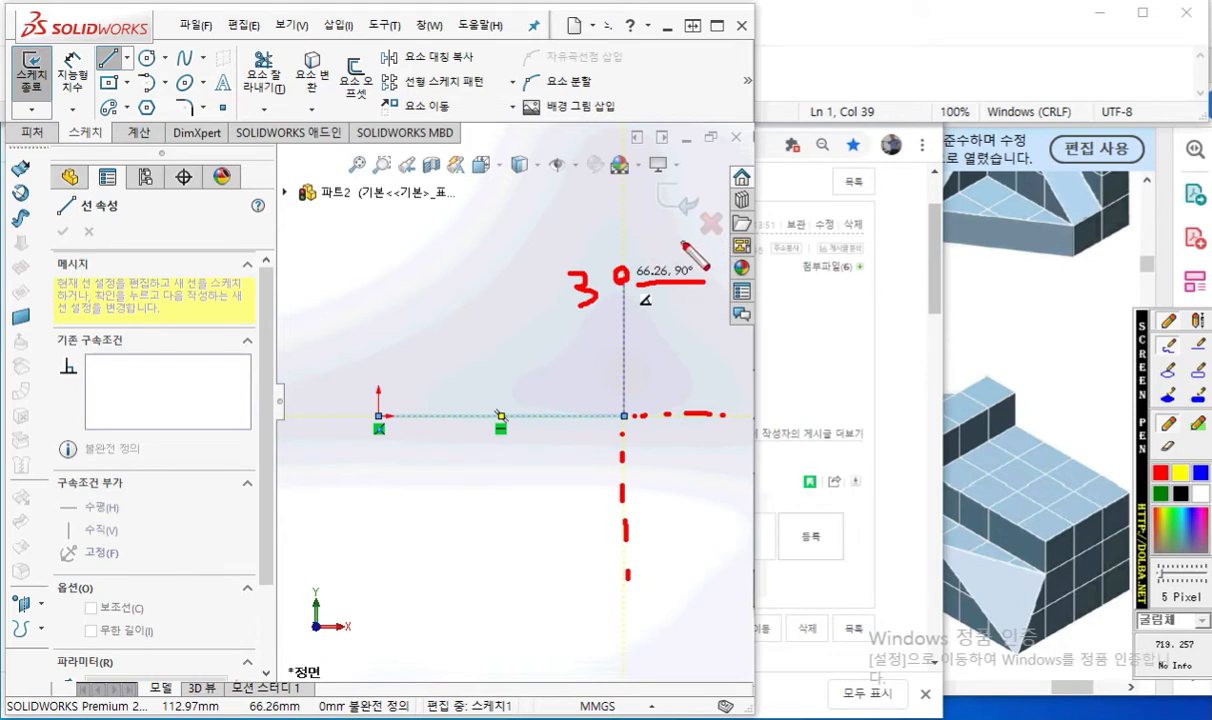
key("Escape")
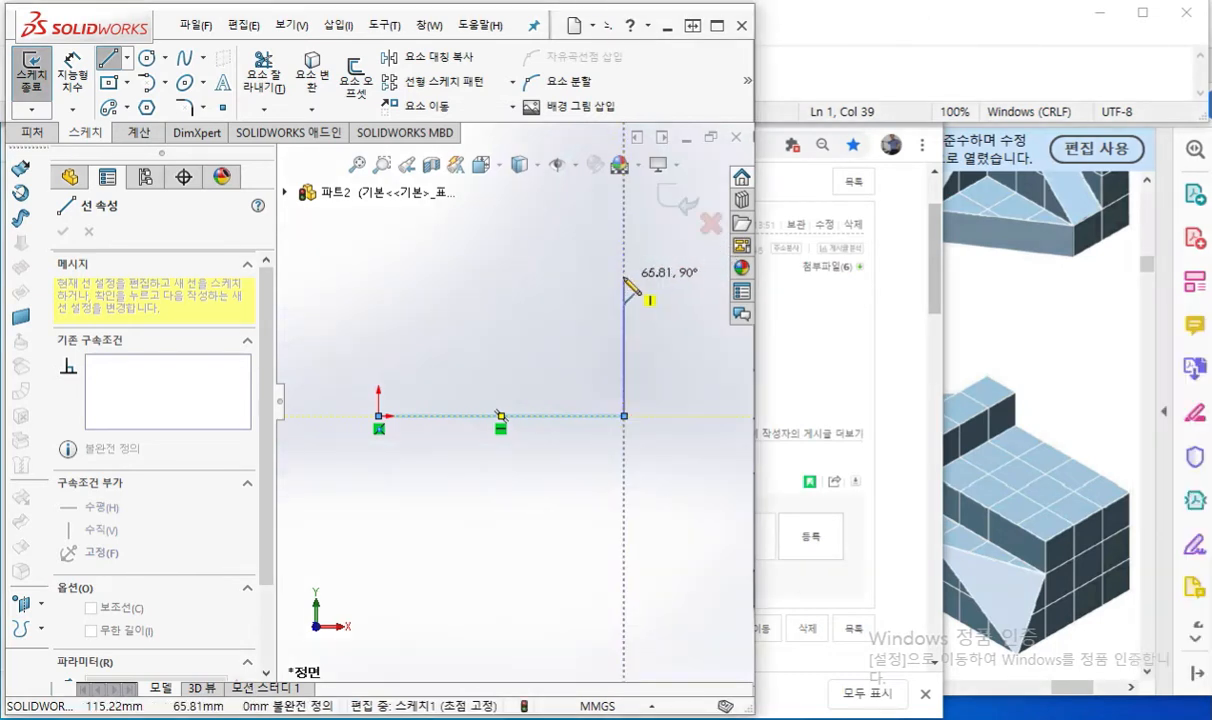
Step: Add a vertical line about 66 mm long upward from the horizontal line's free end
left_click(624, 277)
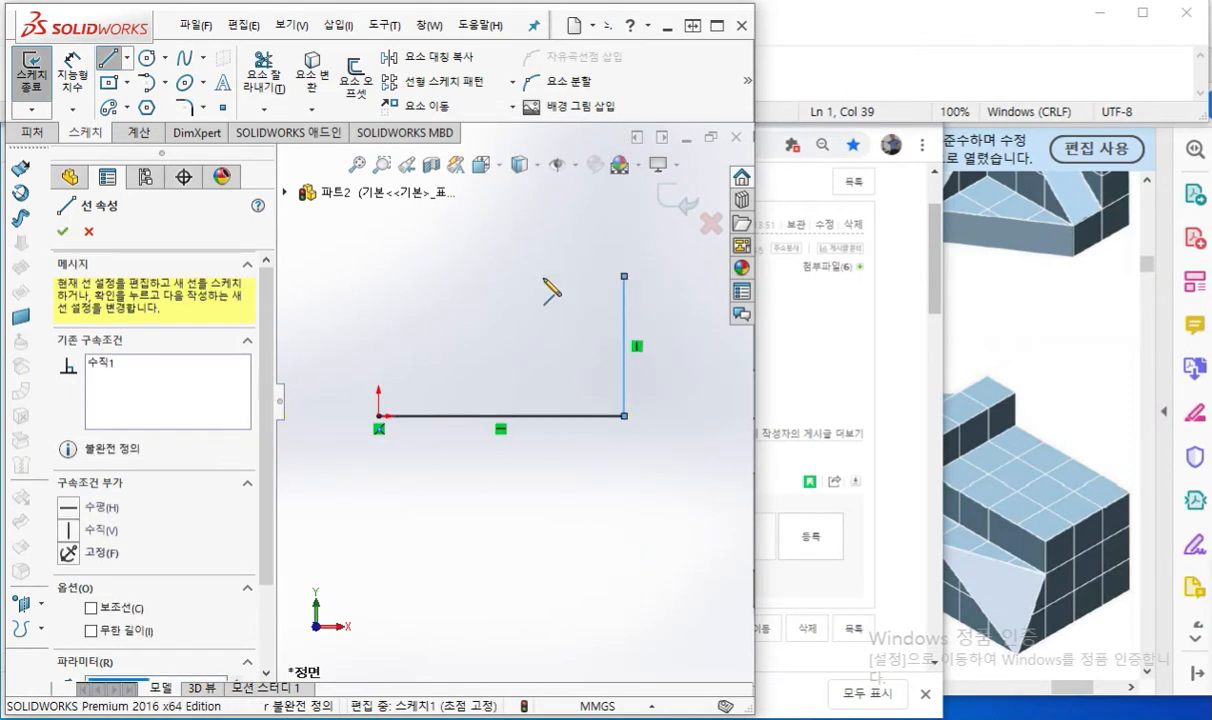
Step: Mark point 4, its alignment guides and the horizontal and vertical relation symbols with the screen pen, and clear the marks
key("F12")
mouse_move(364, 215)
left_mouse_down()
mouse_move(357, 225)
mouse_move(381, 239)
mouse_move(363, 260)
mouse_move(252, 282)
left_mouse_up()
left_click(372, 281)
left_click(361, 281)
left_click(343, 282)
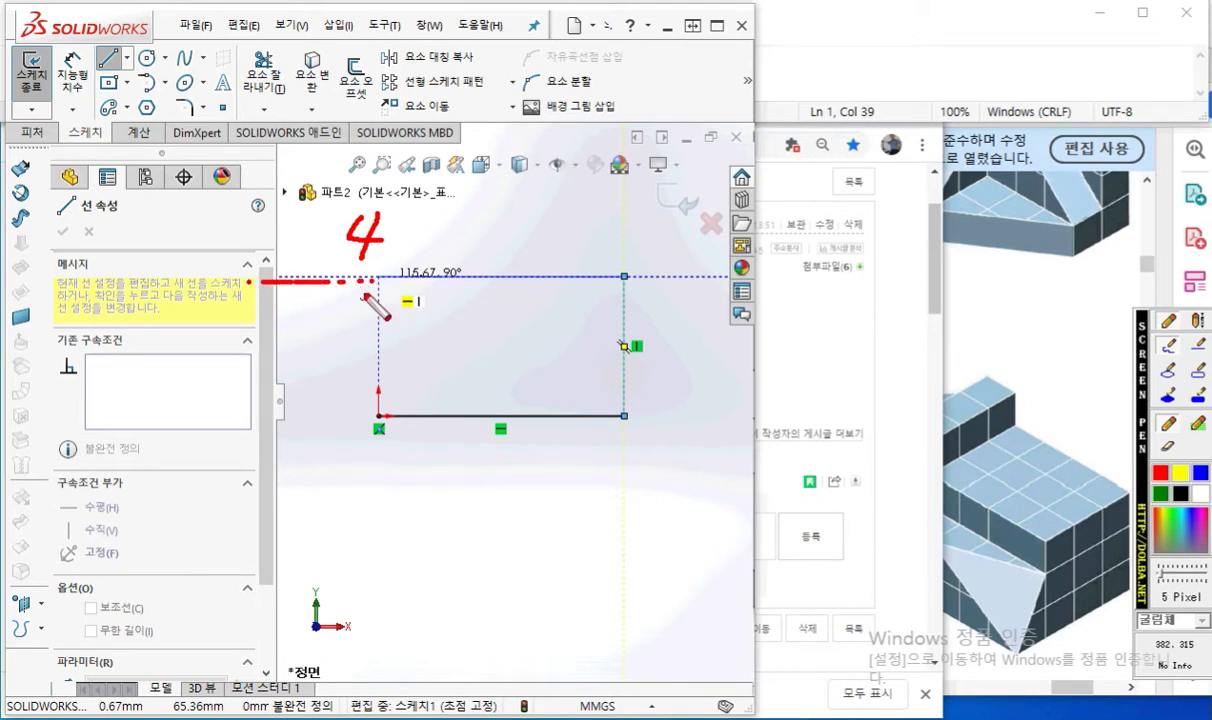
left_click_drag(376, 285, 378, 414)
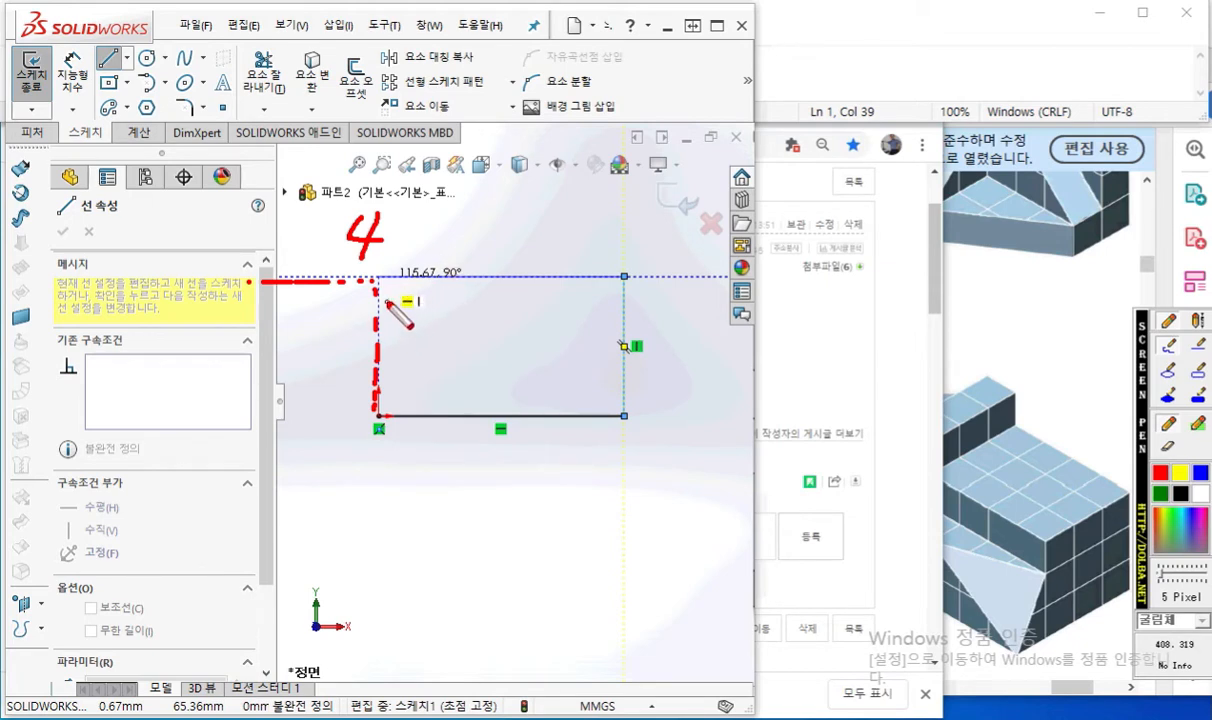
mouse_move(384, 300)
left_mouse_down()
mouse_move(415, 300)
mouse_move(422, 322)
left_mouse_up()
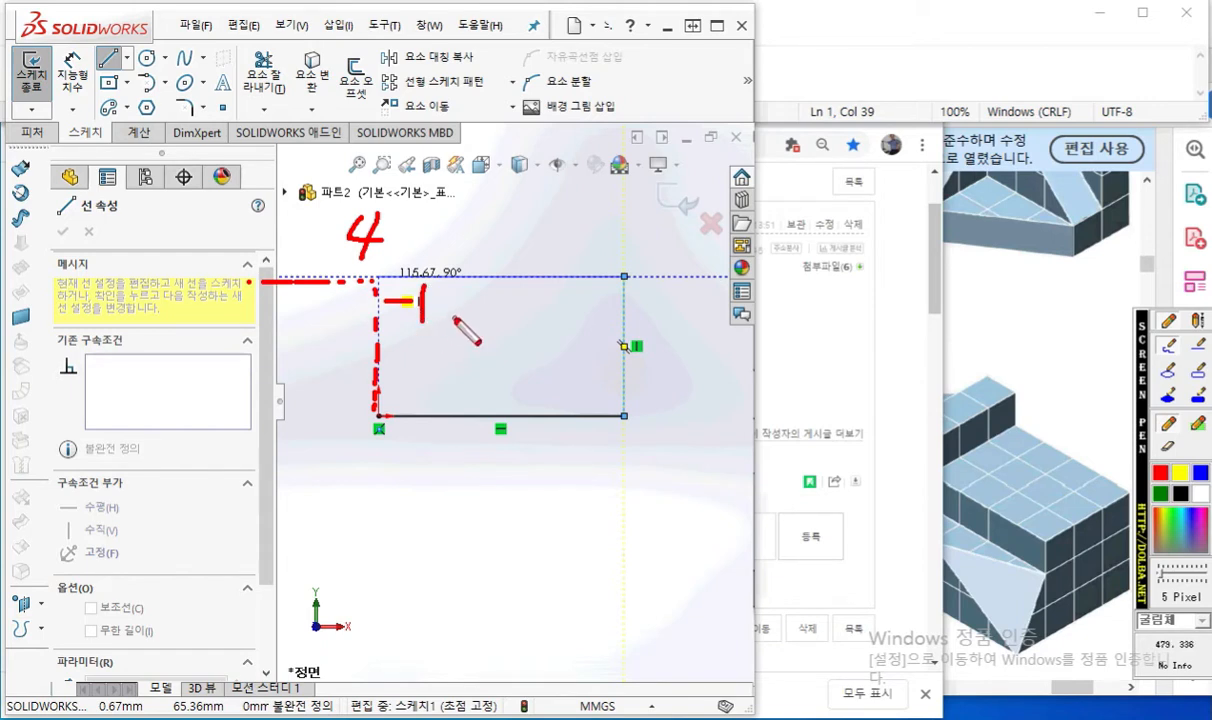
key("Escape")
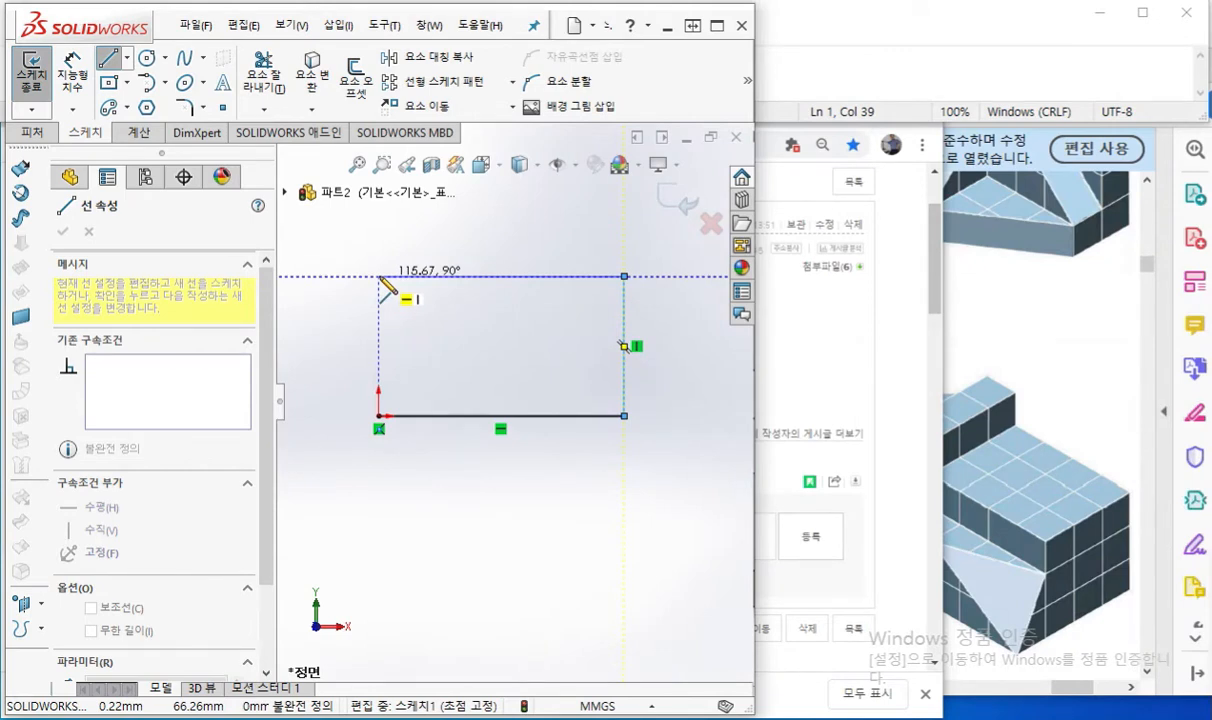
Step: Close the rectangle with a horizontal upper line ending above the origin and a vertical line down to the origin, and end the Line command
left_click(378, 276)
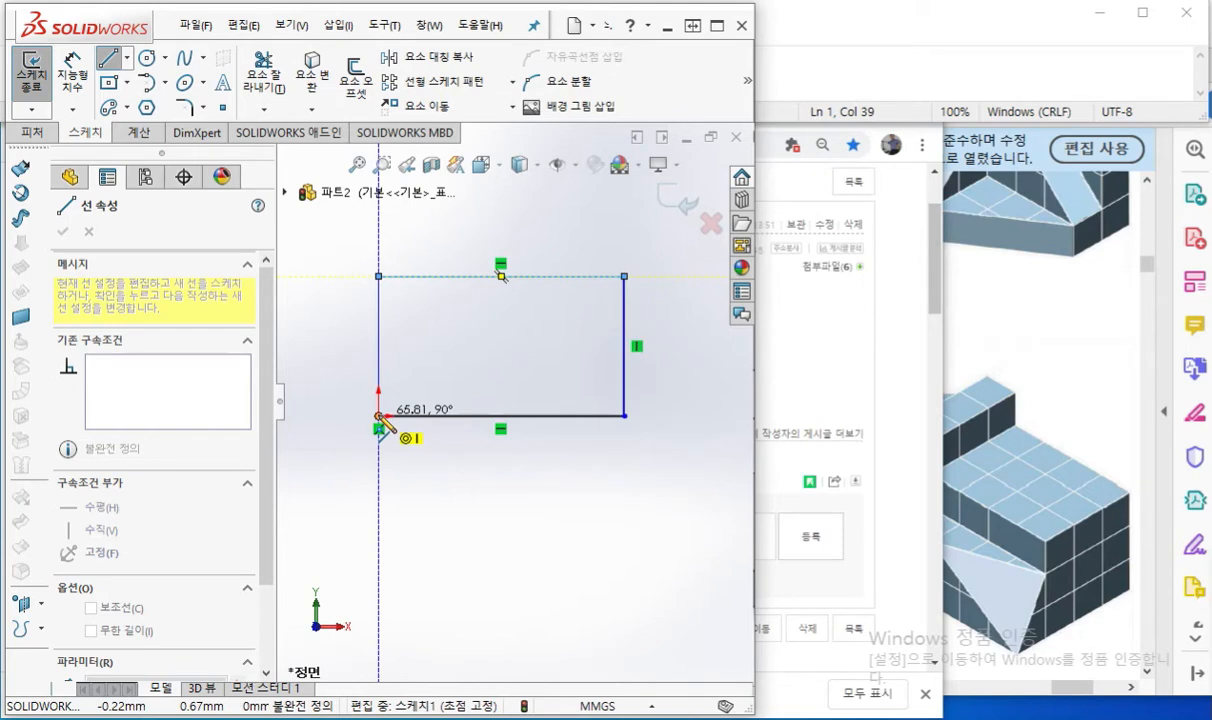
left_click(378, 415)
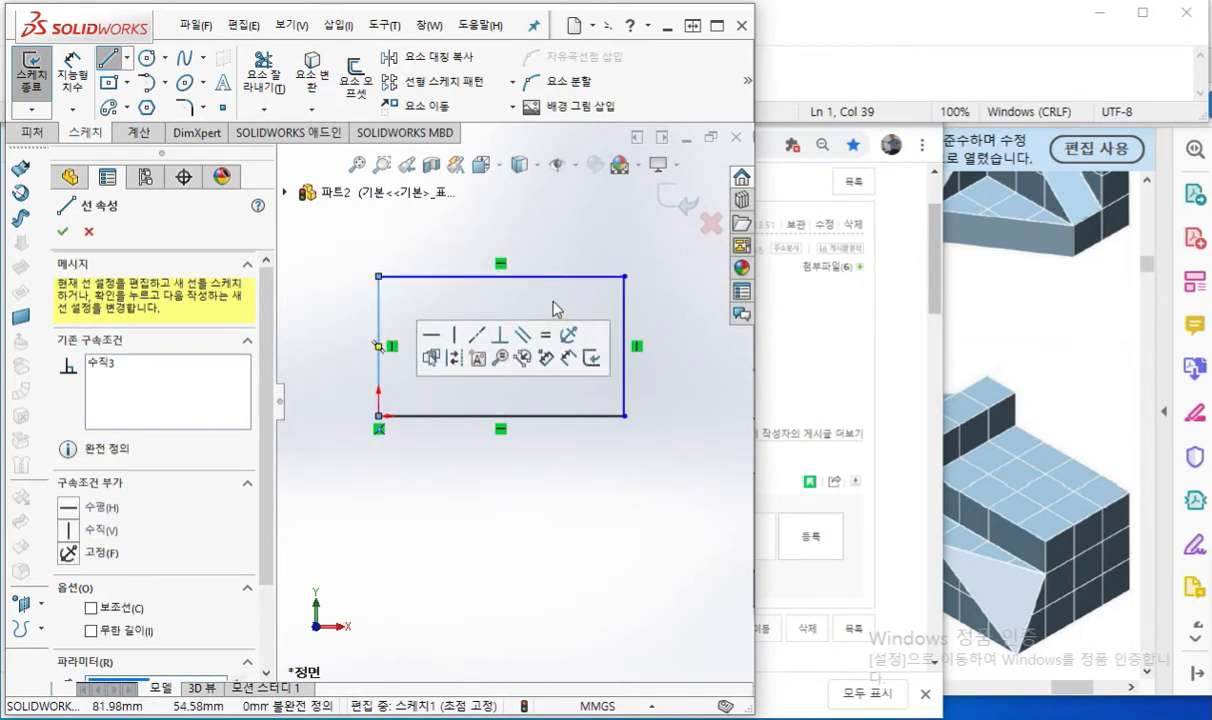
right_click(615, 318)
left_click(604, 316)
Step: Dimension the rectangle's lower line with Smart Dimension and set its length to 100 mm
left_click_drag(500, 322, 514, 360)
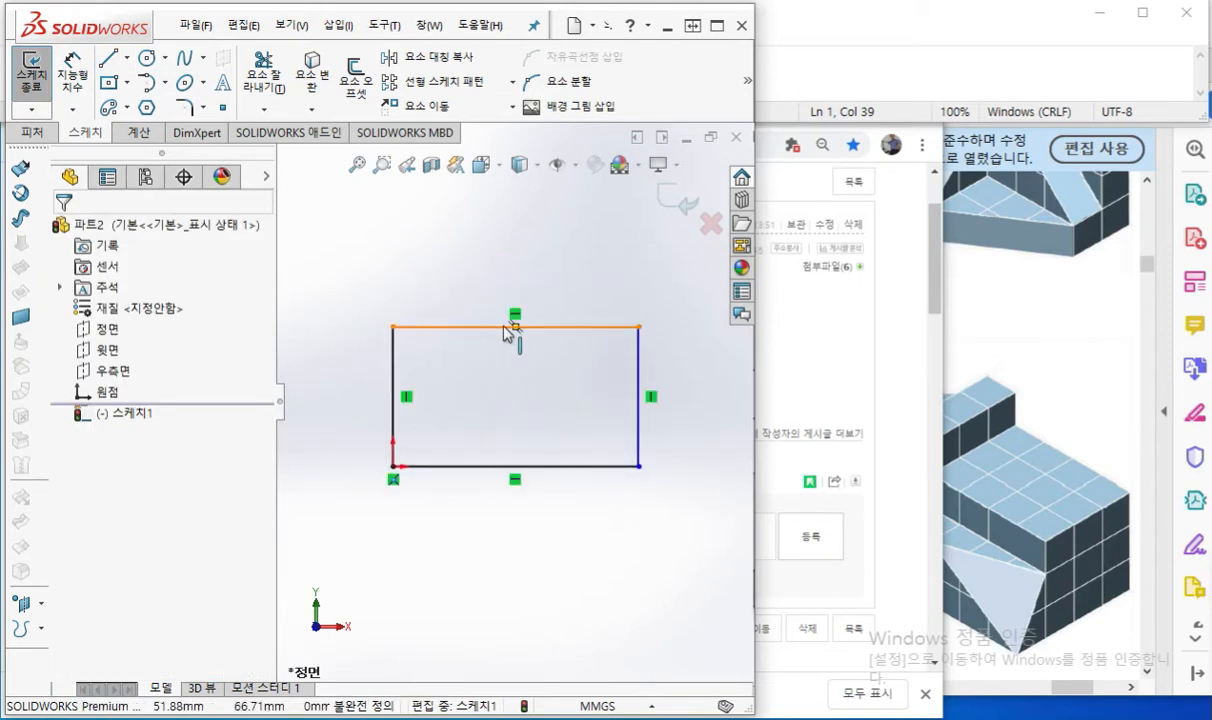
right_click(478, 467)
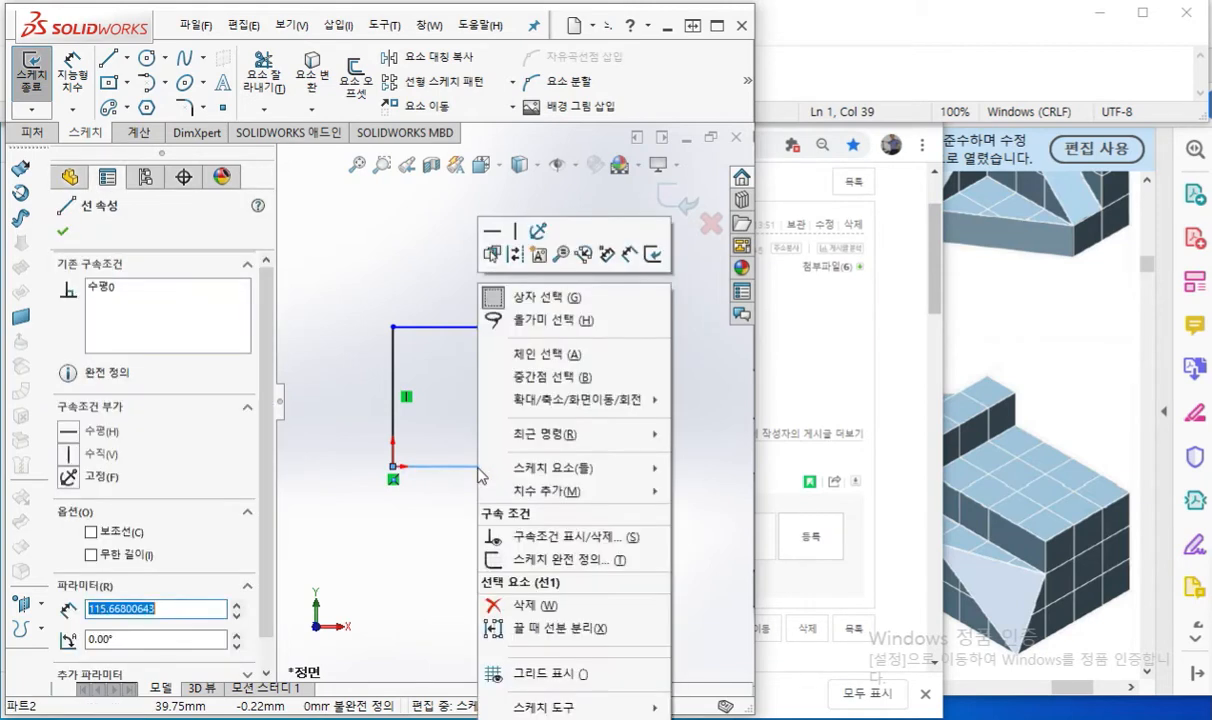
left_click(636, 262)
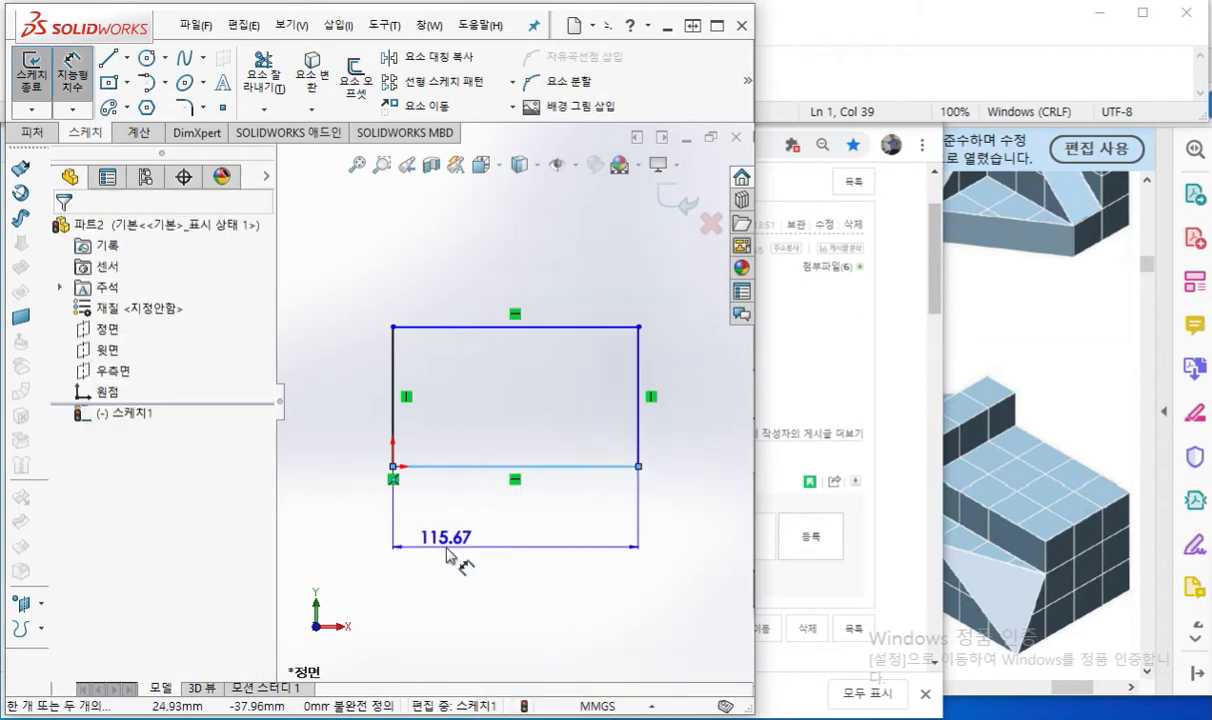
left_click(514, 527)
type("100")
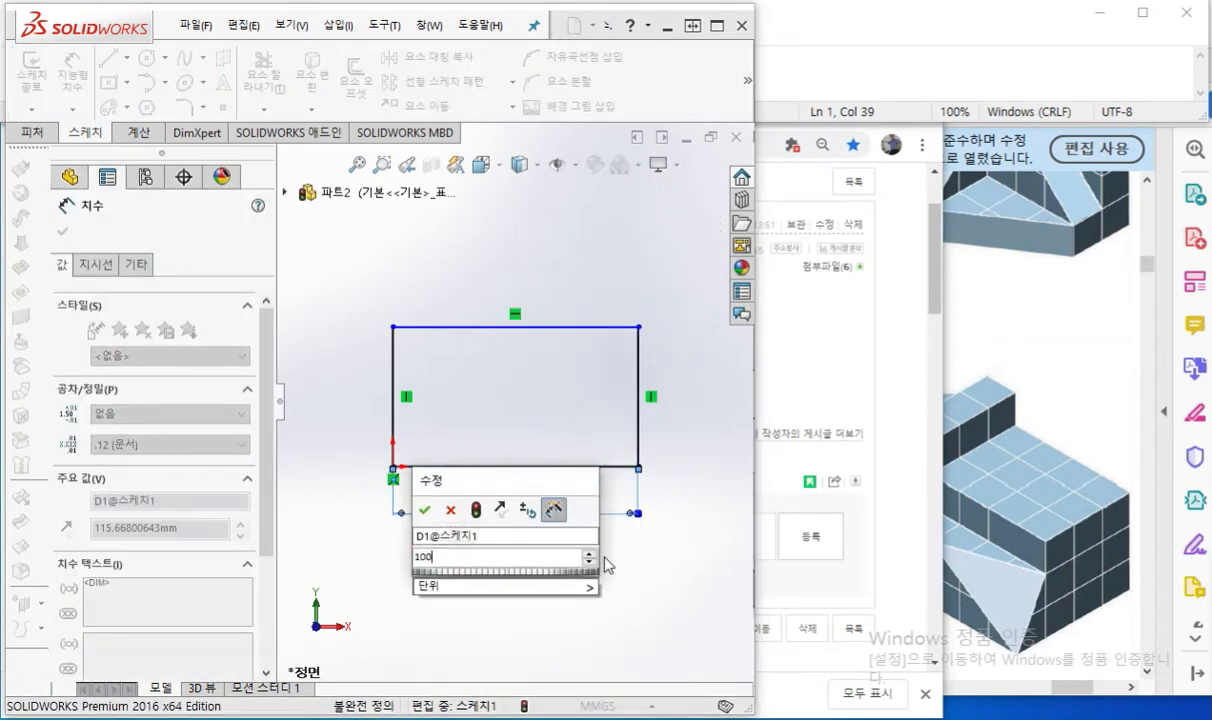
key("Return")
left_click(577, 397)
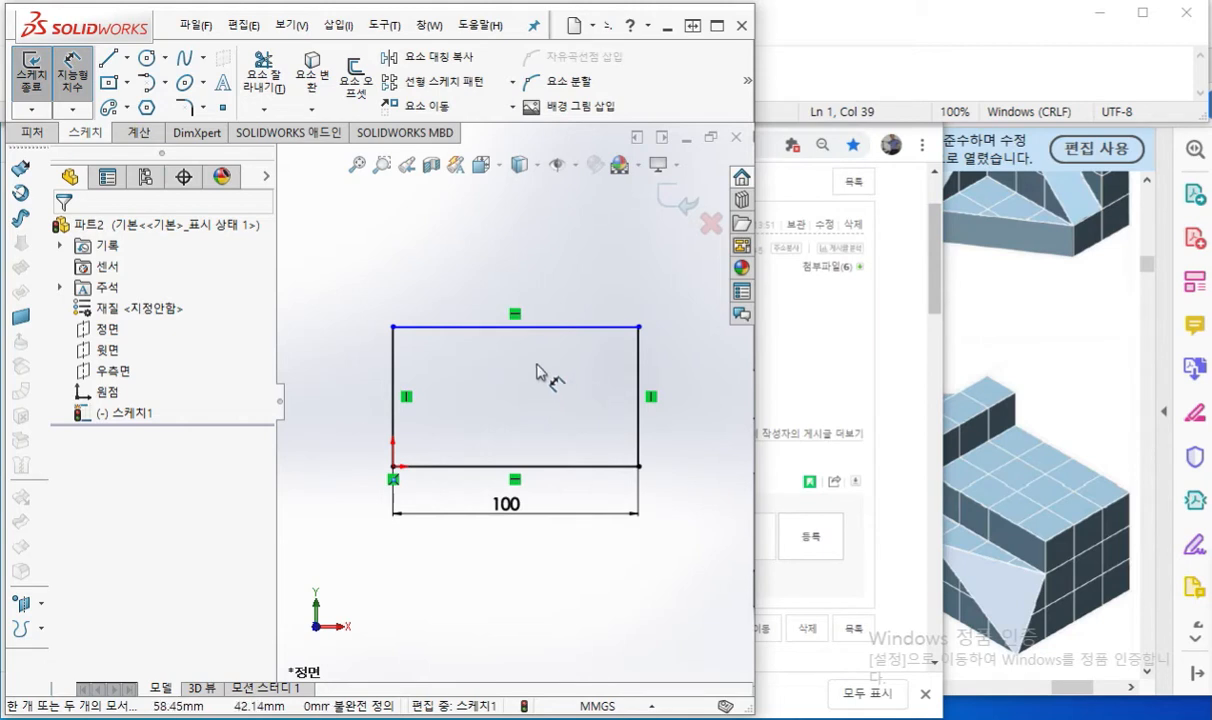
Step: End dimensioning and lower the rectangle's upper edge to reduce its height
right_click(537, 372)
left_click(588, 421)
left_click_drag(469, 337, 477, 375)
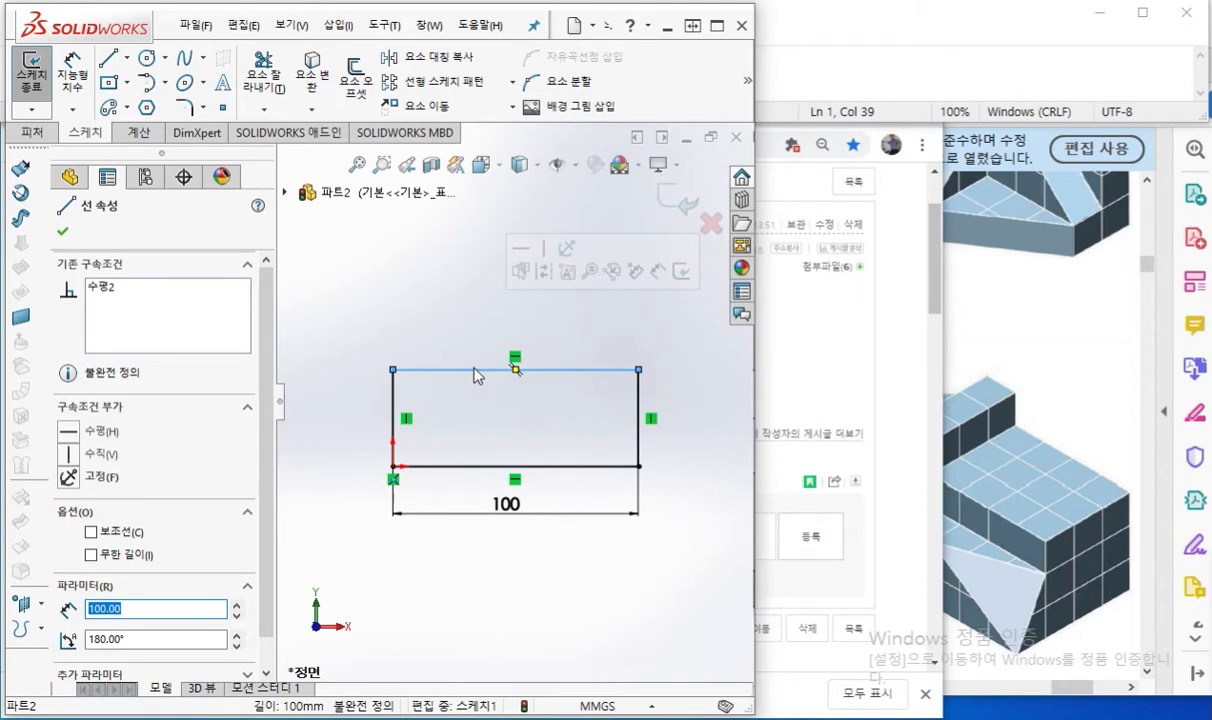
Step: Delete the rectangle's upper line and maximize the program window
key("Delete")
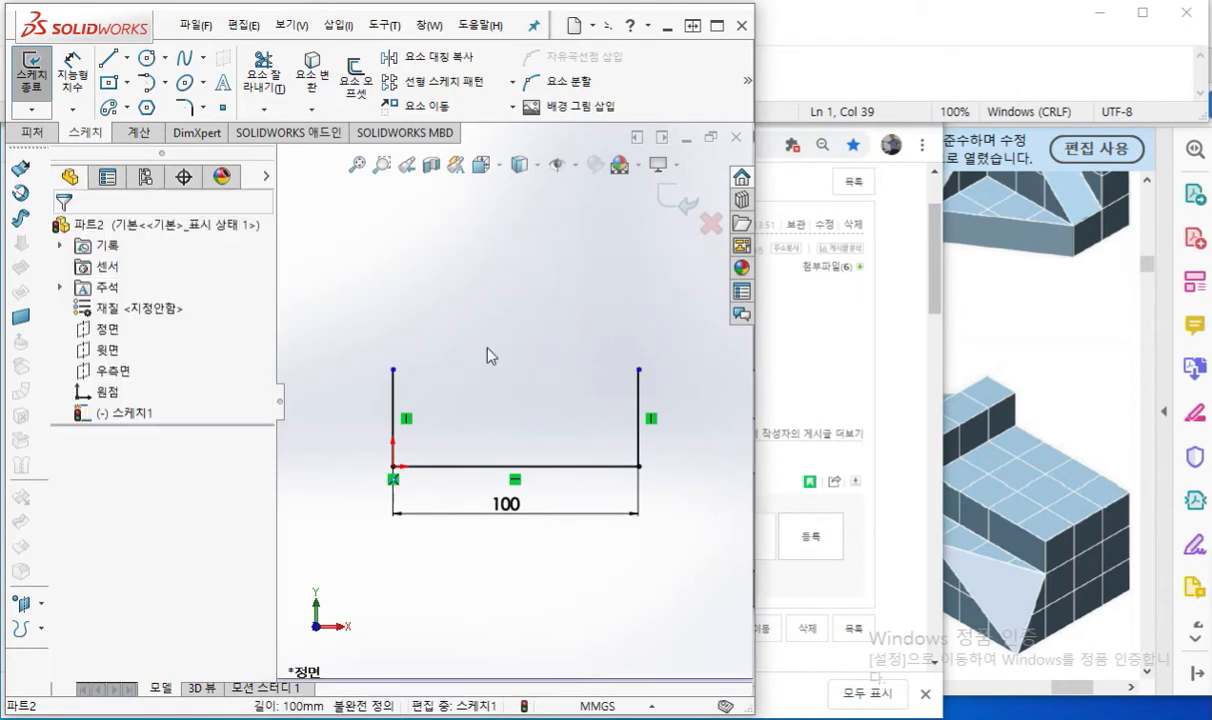
left_click(720, 27)
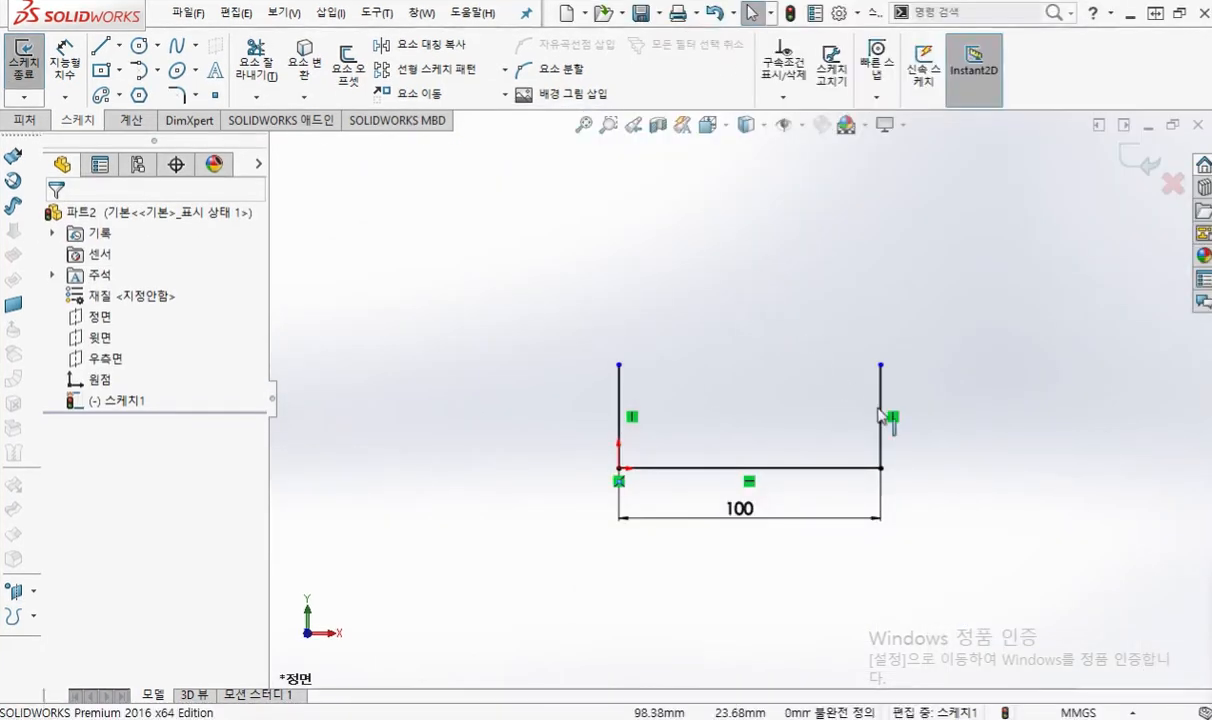
scroll(713, 389, "down", 1)
middle_click_drag(697, 381, 706, 378, "ctrl")
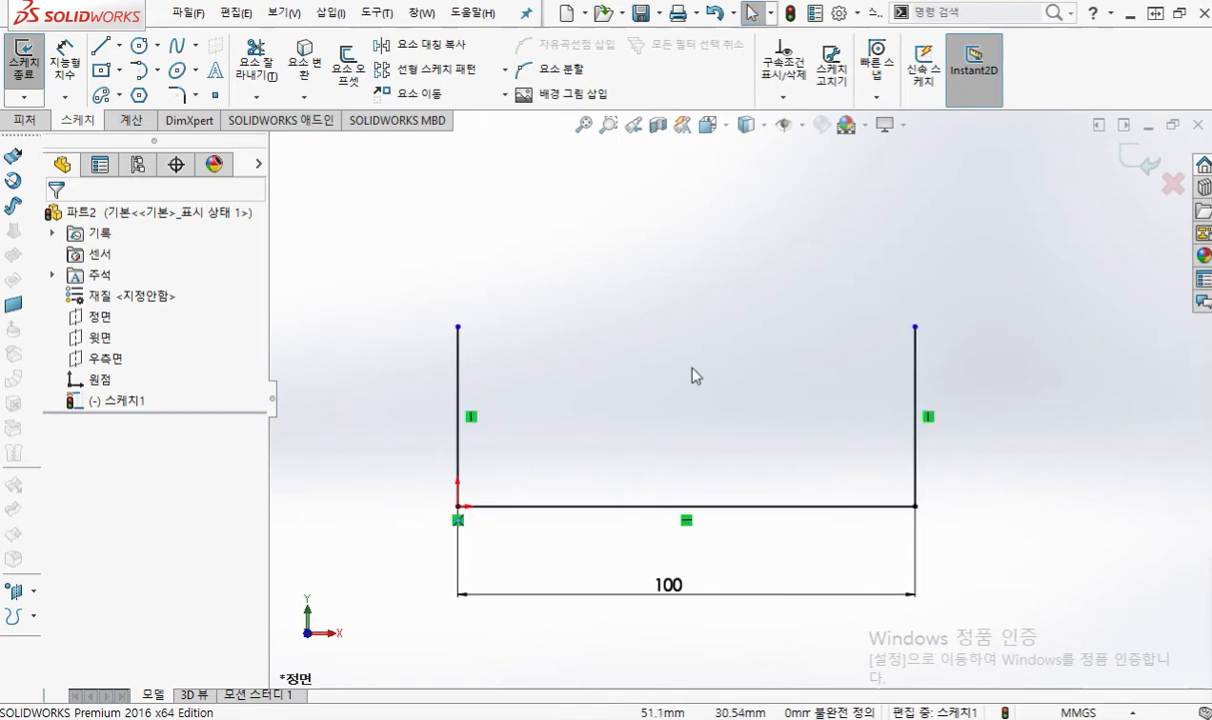
Step: Mark a wavy curve between the vertical lines' upper endpoints and circle the Spline tool with the screen pen
key("F9")
mouse_move(460, 327)
left_mouse_down()
mouse_move(767, 316)
mouse_move(871, 334)
mouse_move(915, 321)
left_mouse_up()
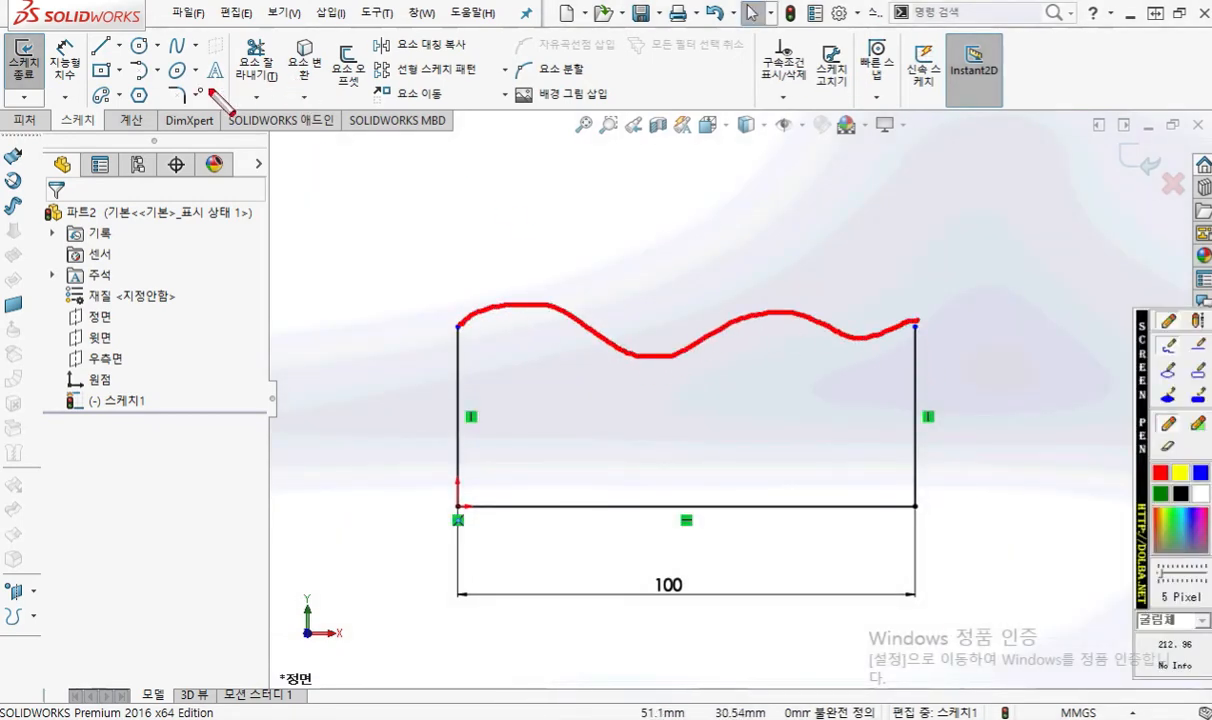
left_click_drag(200, 60, 215, 56)
Step: Number the wavy curve's points 1 to 6 with the screen pen and clear all marks
mouse_move(432, 302)
left_mouse_down()
mouse_move(432, 340)
mouse_move(414, 302)
mouse_move(438, 336)
left_mouse_up()
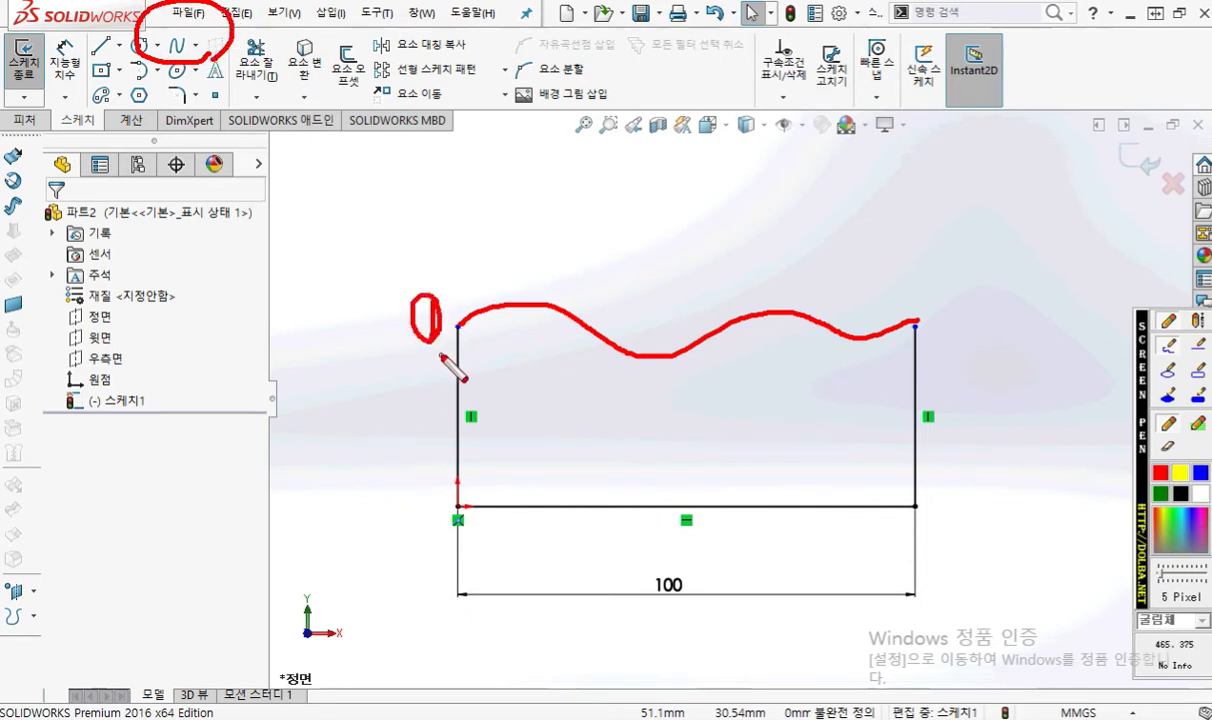
mouse_move(562, 280)
left_mouse_down()
mouse_move(571, 272)
mouse_move(586, 292)
left_mouse_up()
left_click_drag(643, 374, 648, 406)
mouse_move(768, 268)
left_mouse_down()
mouse_move(791, 284)
mouse_move(782, 300)
left_mouse_up()
left_click_drag(852, 358, 845, 393)
left_click_drag(852, 358, 868, 357)
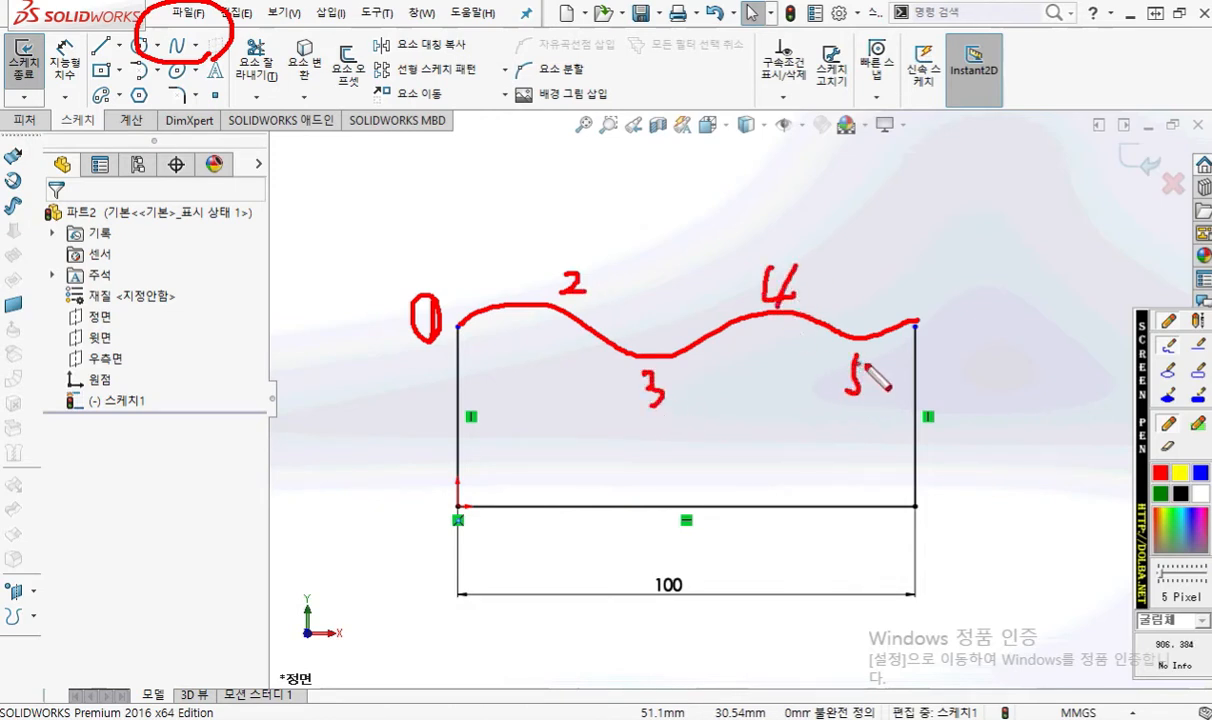
mouse_move(956, 284)
left_mouse_down()
mouse_move(944, 320)
mouse_move(915, 330)
left_mouse_up()
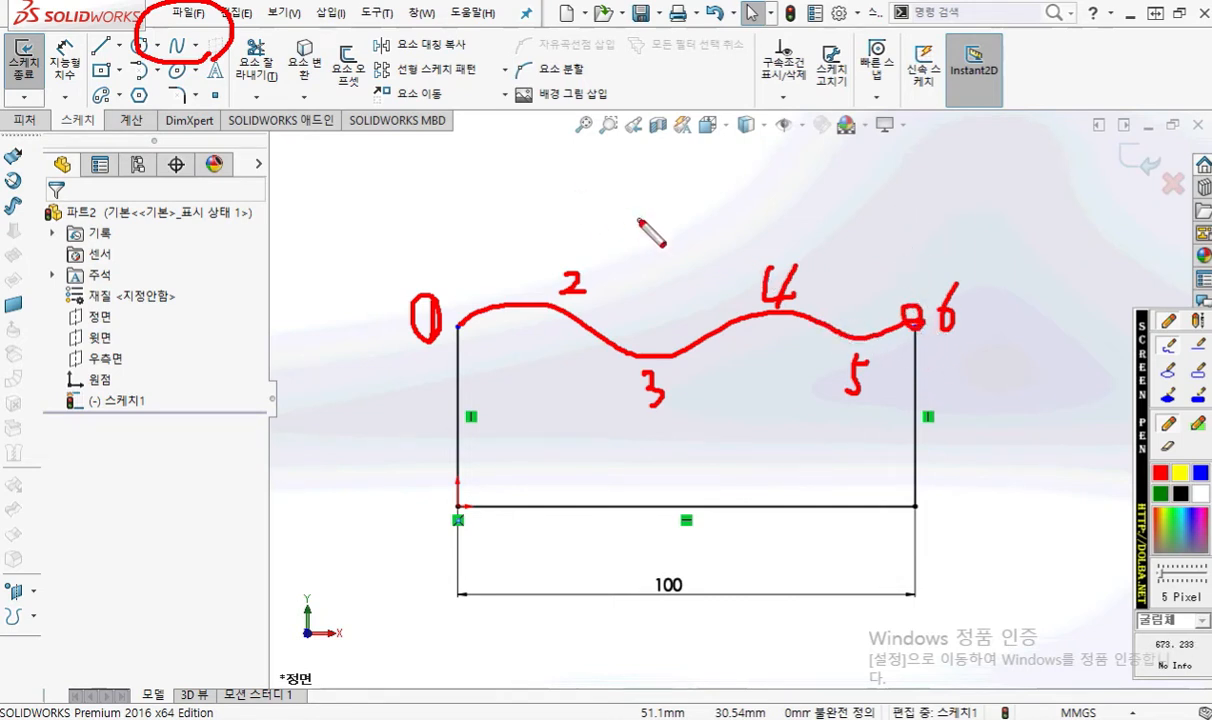
right_click(409, 190)
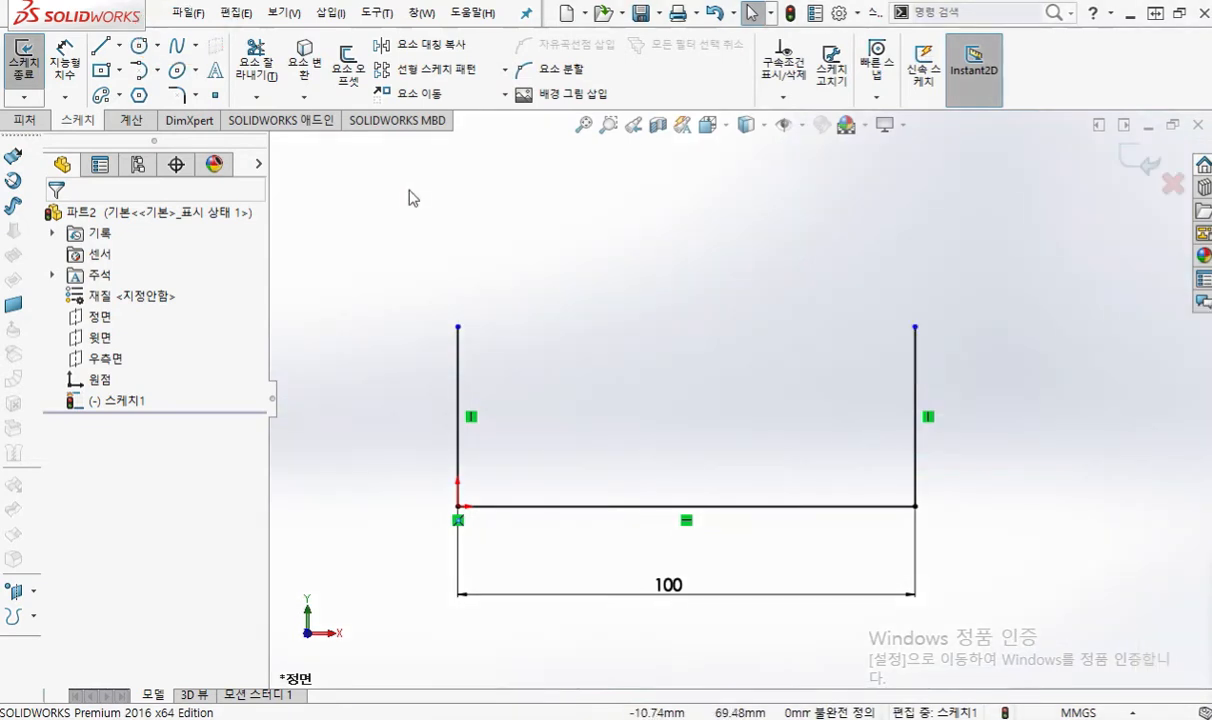
left_click(349, 347)
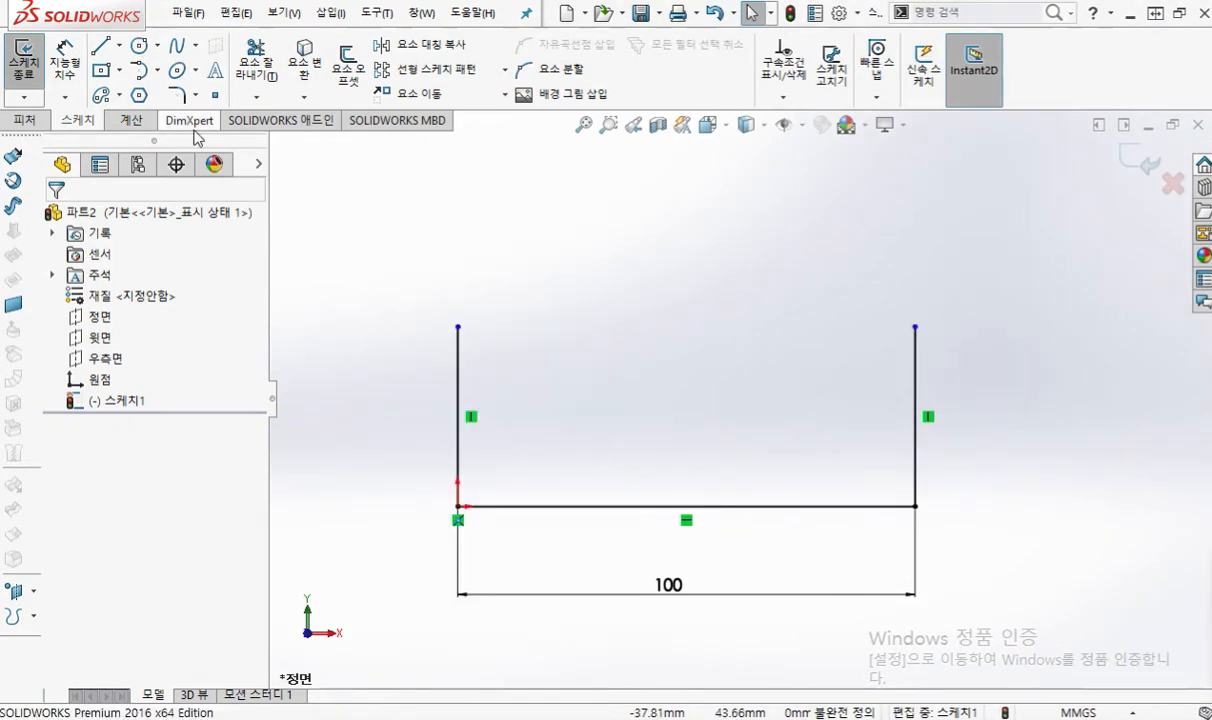
Step: Draw a wavy six-point spline from the left vertical line's upper endpoint to the right one's and end the Spline command
left_click(177, 46)
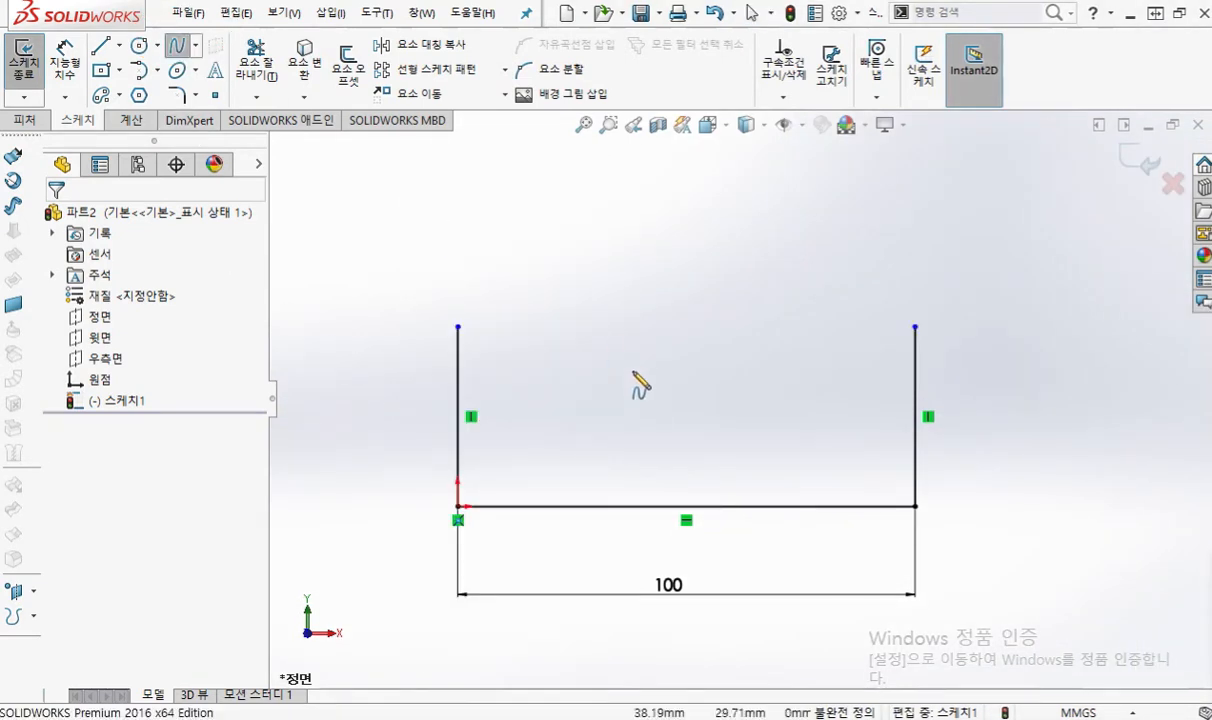
left_click(458, 326)
left_click(541, 290)
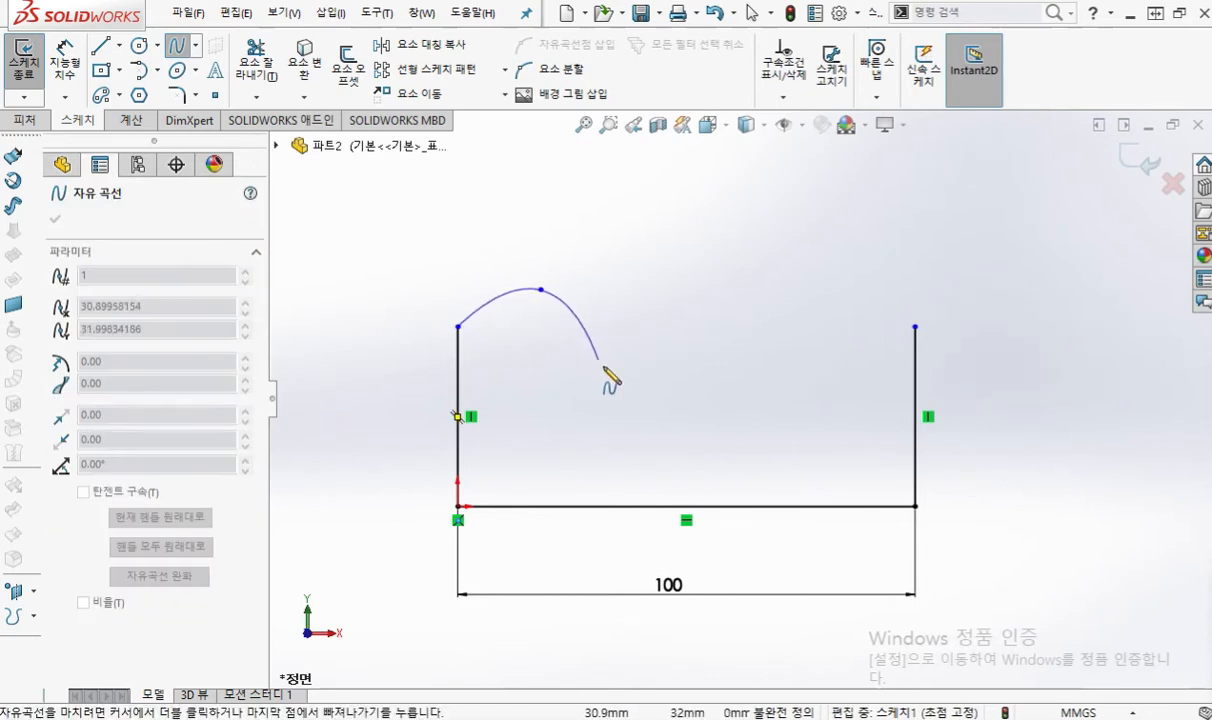
left_click(639, 369)
left_click(767, 296)
left_click(836, 364)
left_click(915, 327)
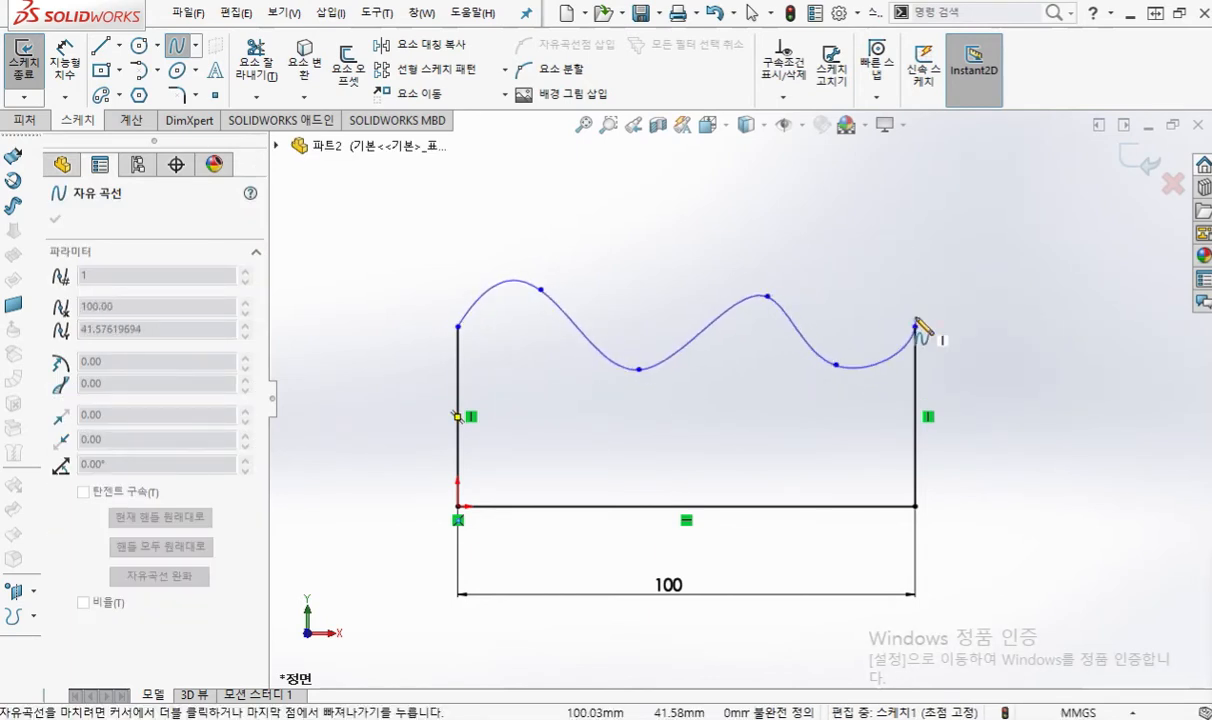
right_click(1032, 222)
left_click(1081, 236)
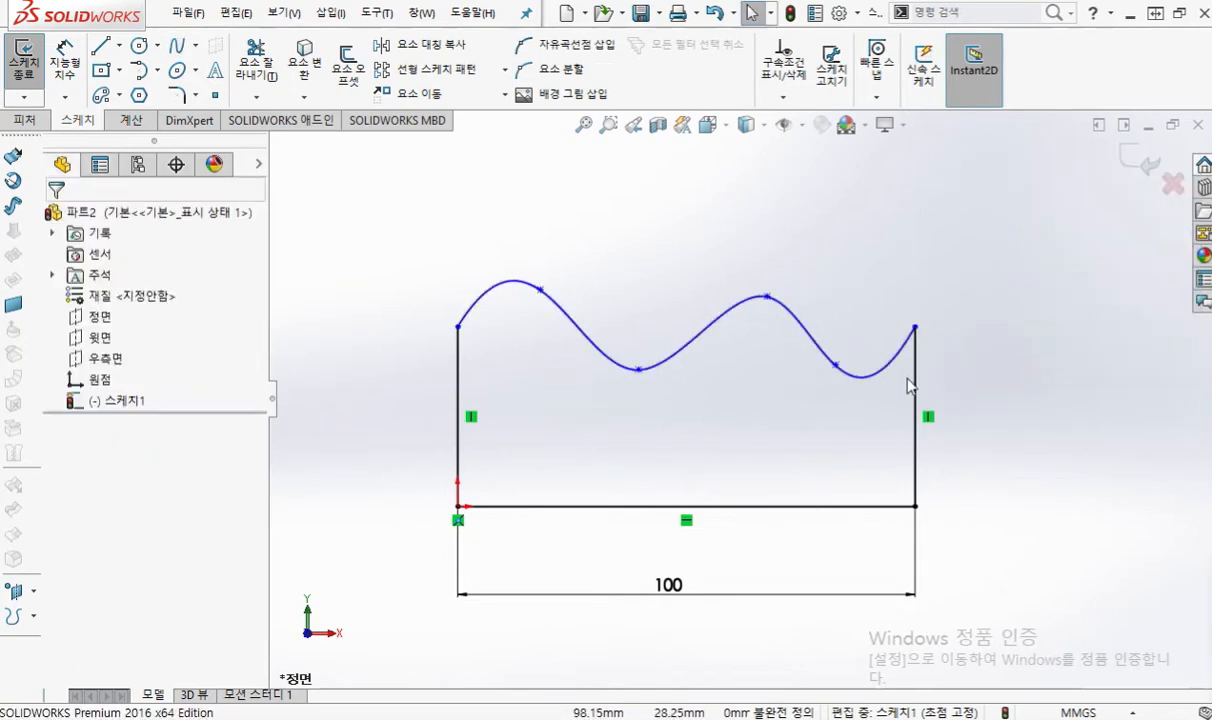
Step: Flatten the spline's waves by raising its fifth and third points and lowering its second point
left_click_drag(837, 366, 848, 332)
left_click(557, 226)
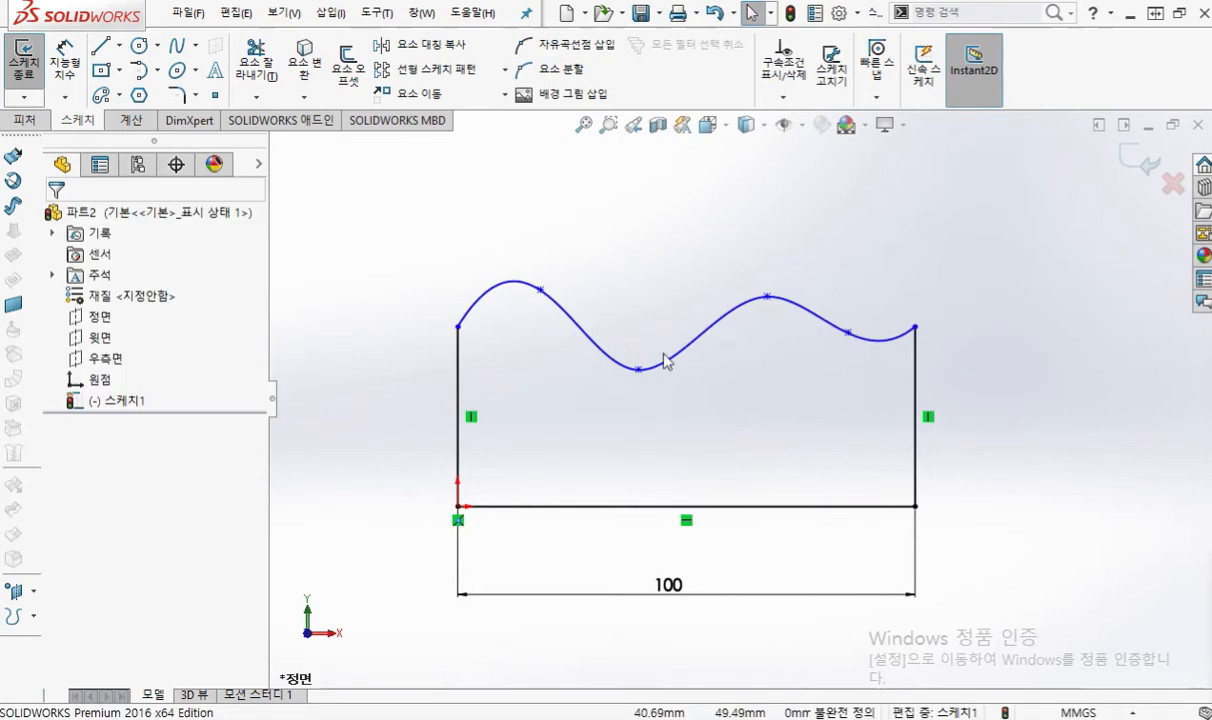
left_click_drag(640, 370, 636, 333)
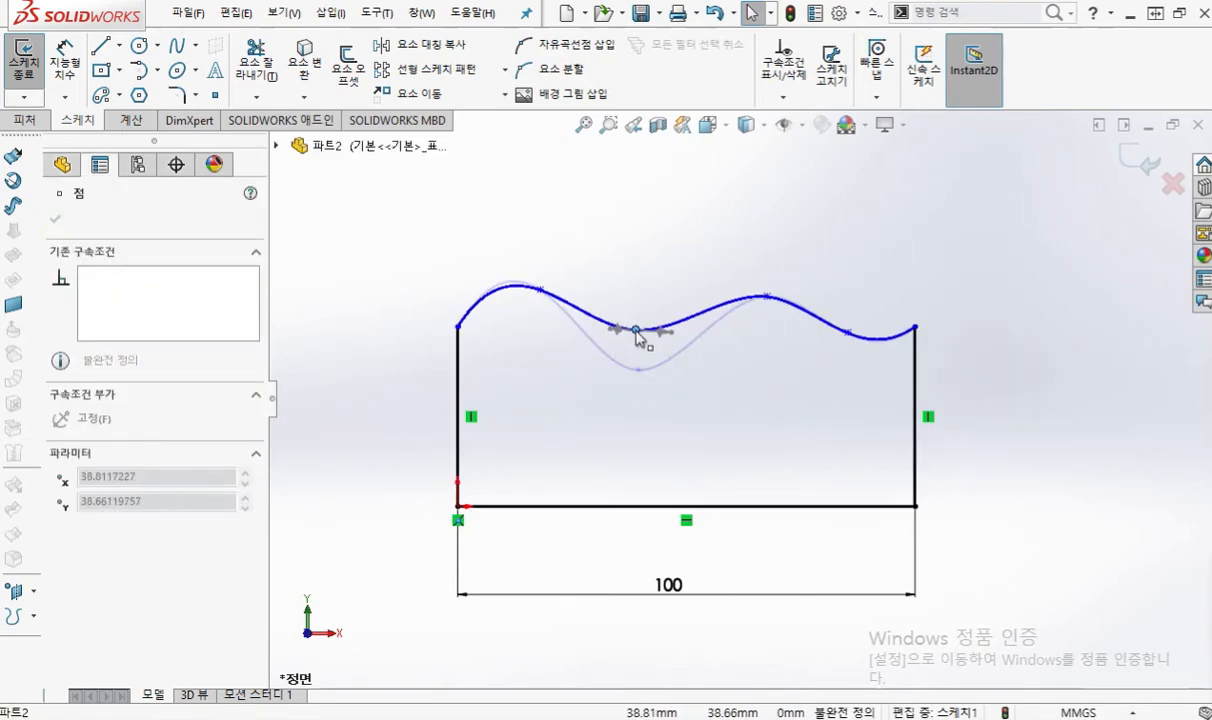
left_click_drag(636, 333, 631, 335)
left_click(596, 245)
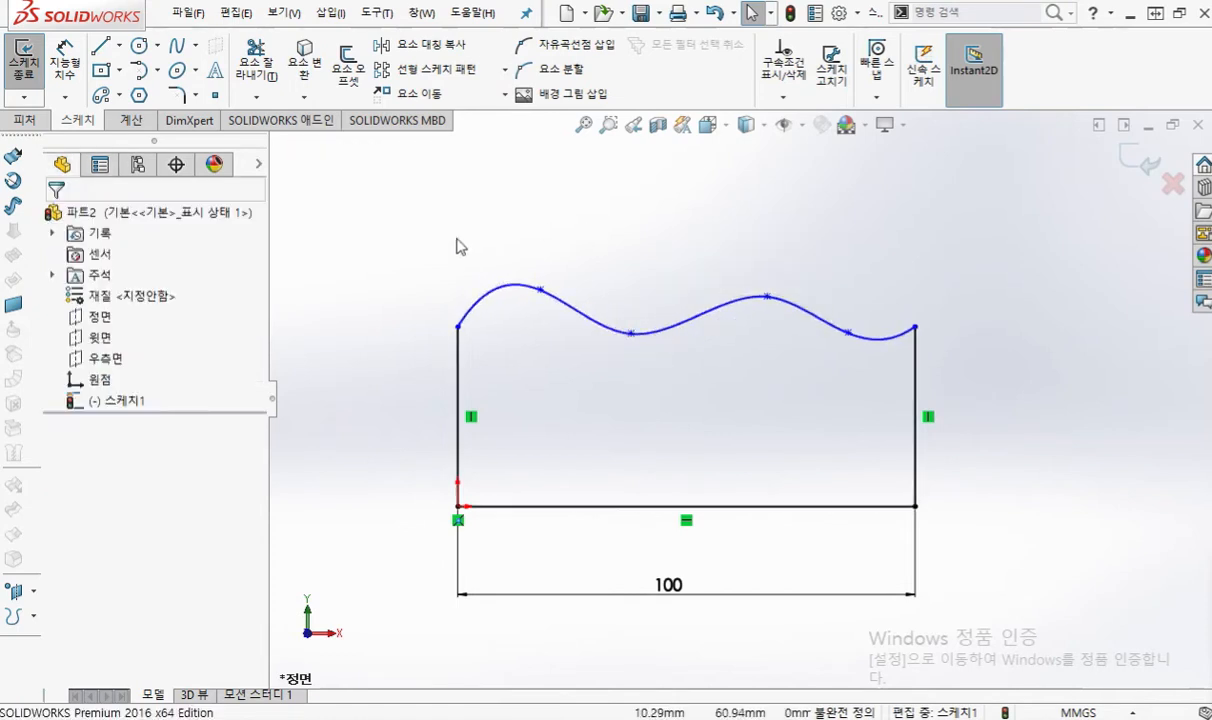
left_click_drag(541, 292, 522, 316)
left_click(856, 281)
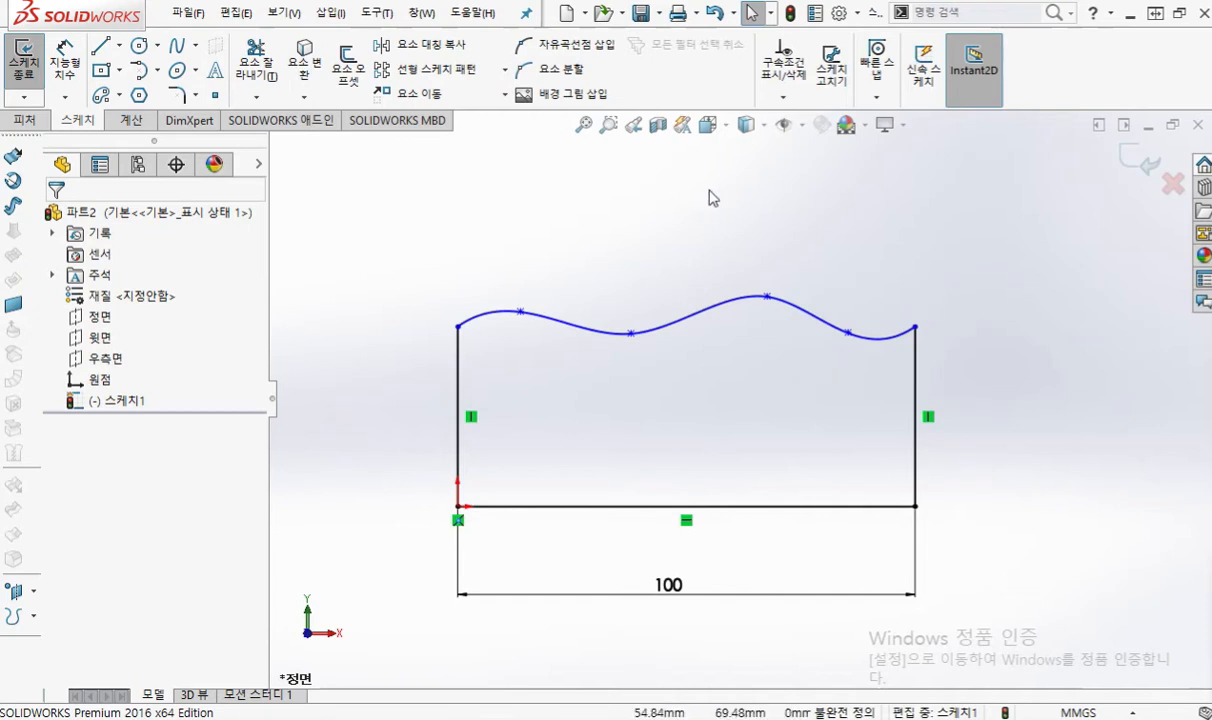
Step: Start a boss extrusion of the wavy profile with the mid-plane (중간 평면) end condition
key("s")
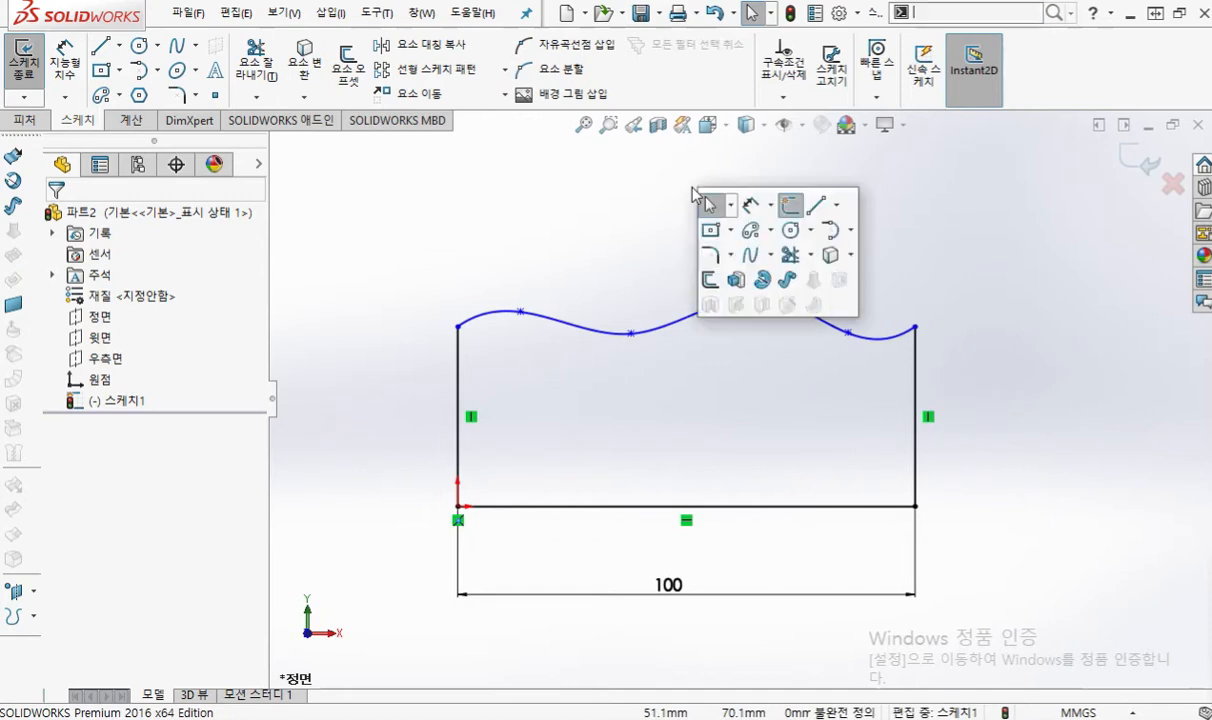
left_click(734, 283)
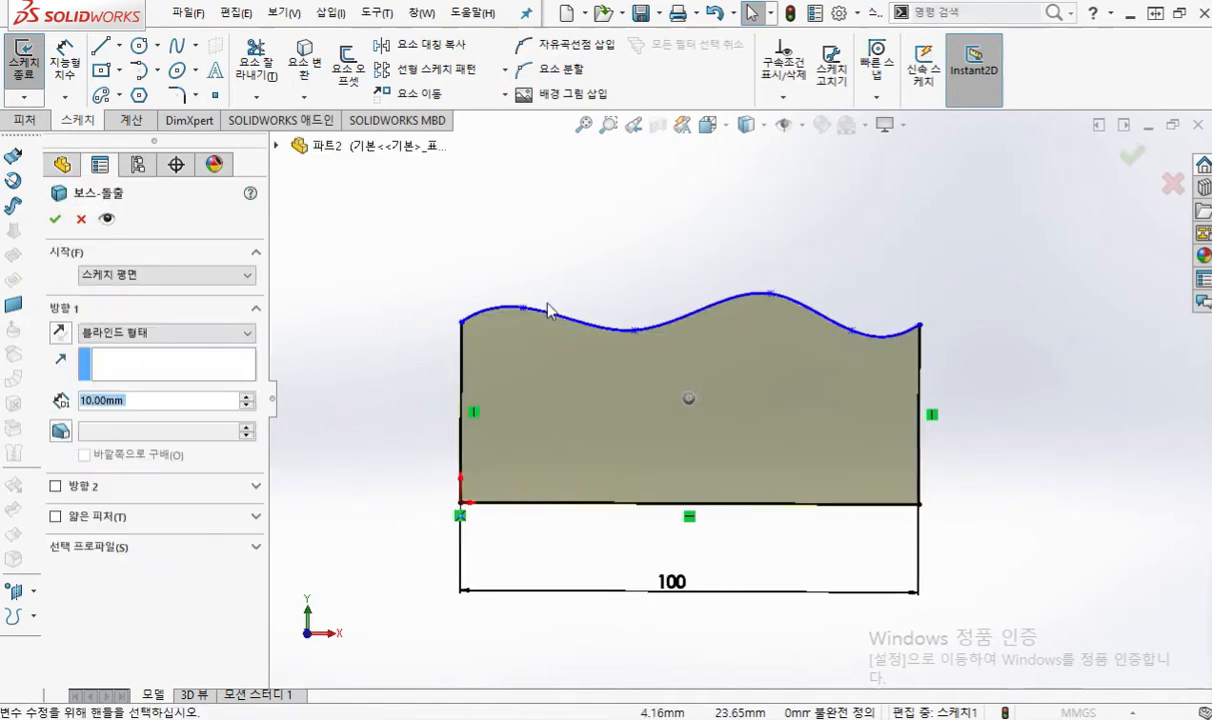
left_click(187, 333)
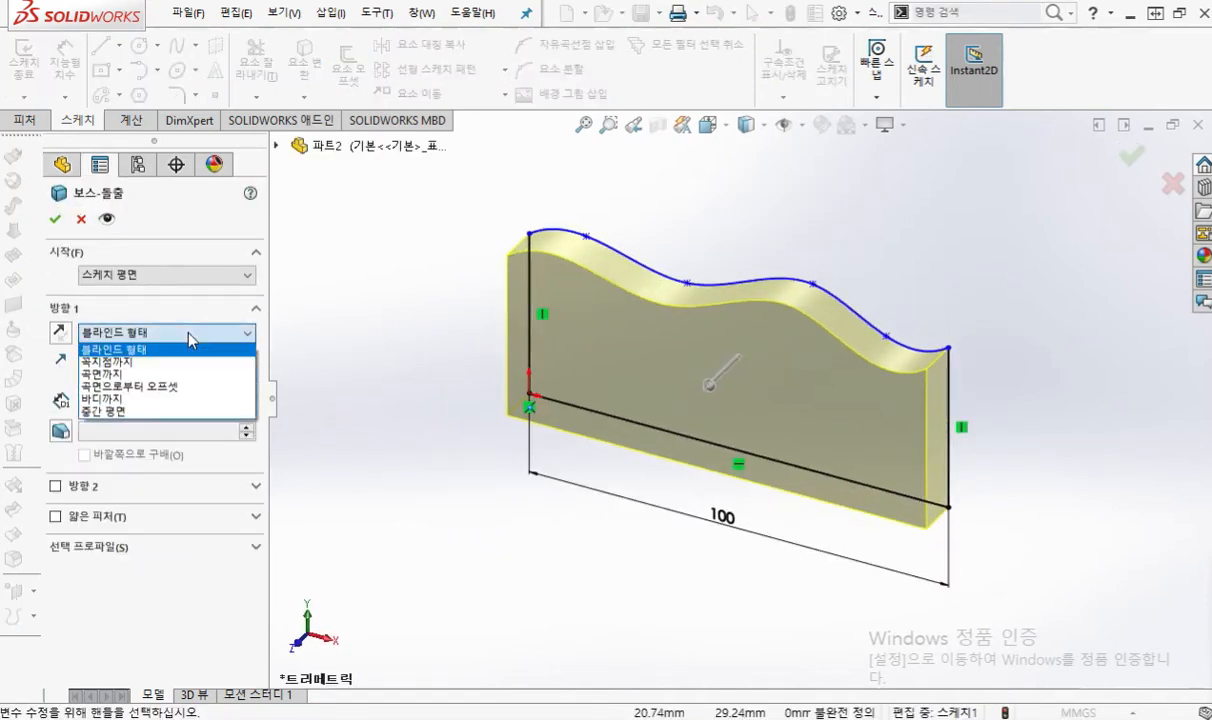
left_click(187, 415)
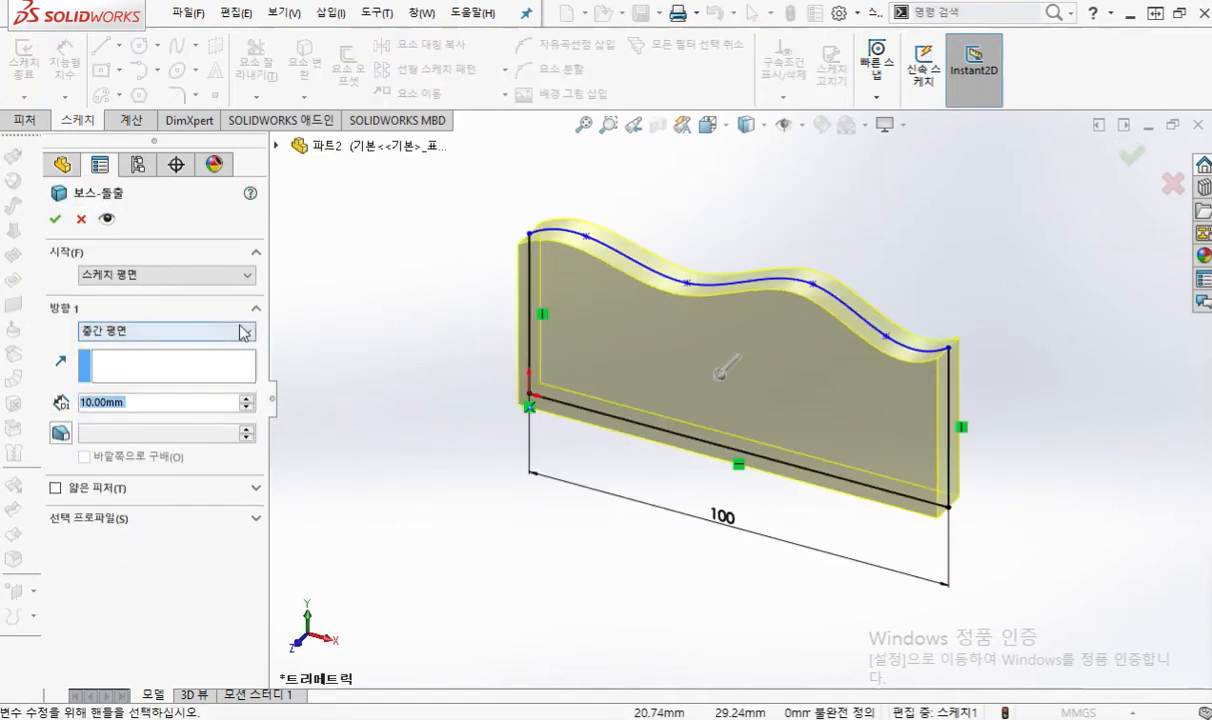
Step: Write 중간 beside the end condition and 400 beside the depth with the screen pen, and clear the marks
mouse_move(152, 302)
left_mouse_down()
mouse_move(147, 346)
mouse_move(205, 318)
left_mouse_up()
left_click_drag(222, 274, 232, 340)
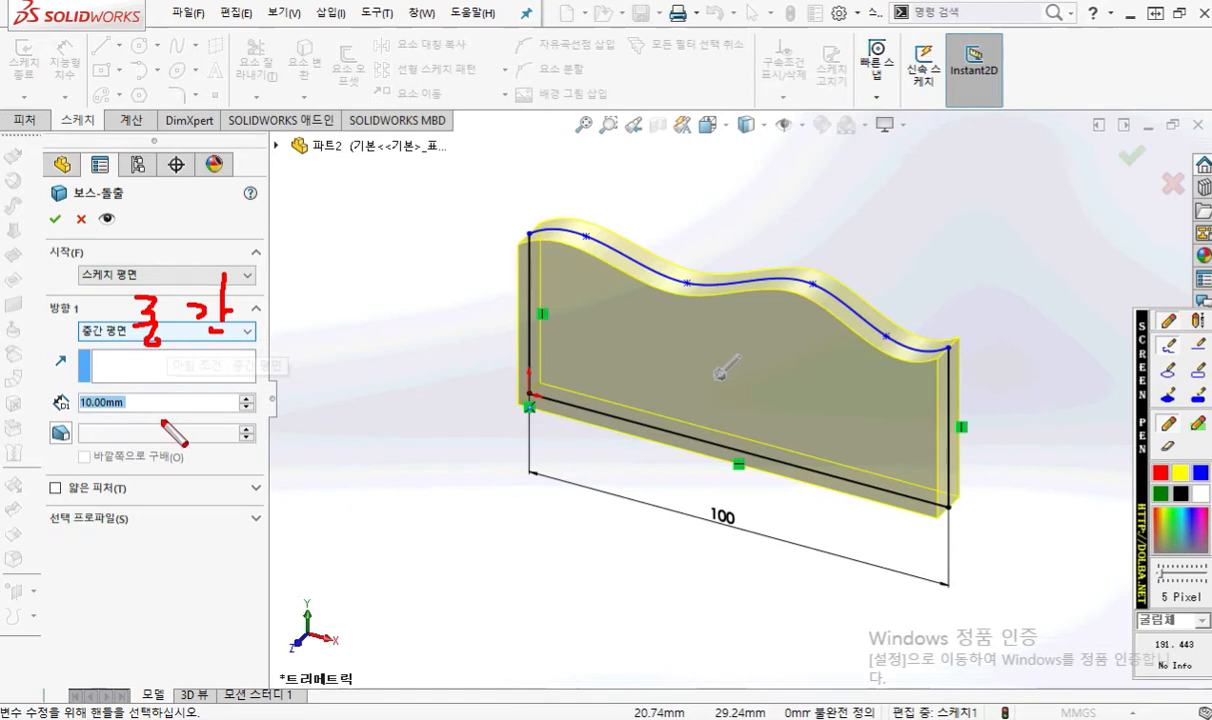
mouse_move(150, 377)
left_mouse_down()
mouse_move(169, 412)
mouse_move(190, 391)
mouse_move(234, 398)
left_mouse_up()
left_click(177, 378)
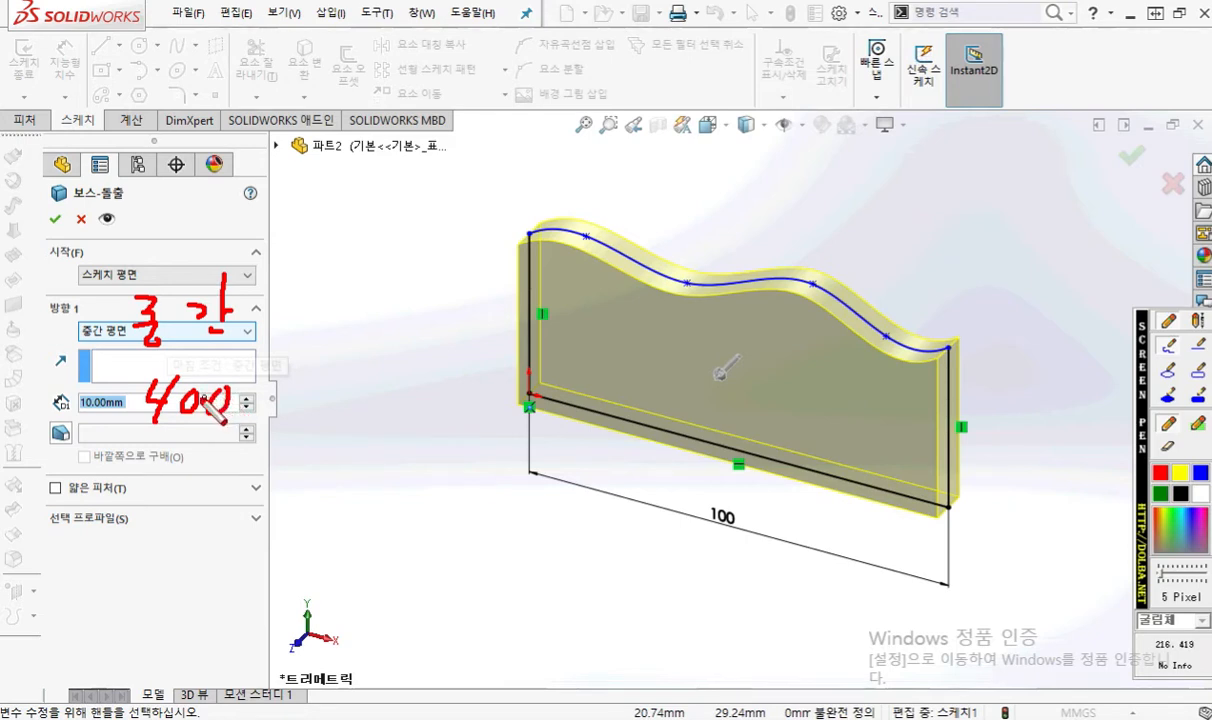
key("Escape")
Step: Set the extrusion depth to 400 mm, complete the boss and clear its selection
left_click_drag(178, 404, 15, 400)
type("400")
key("Return")
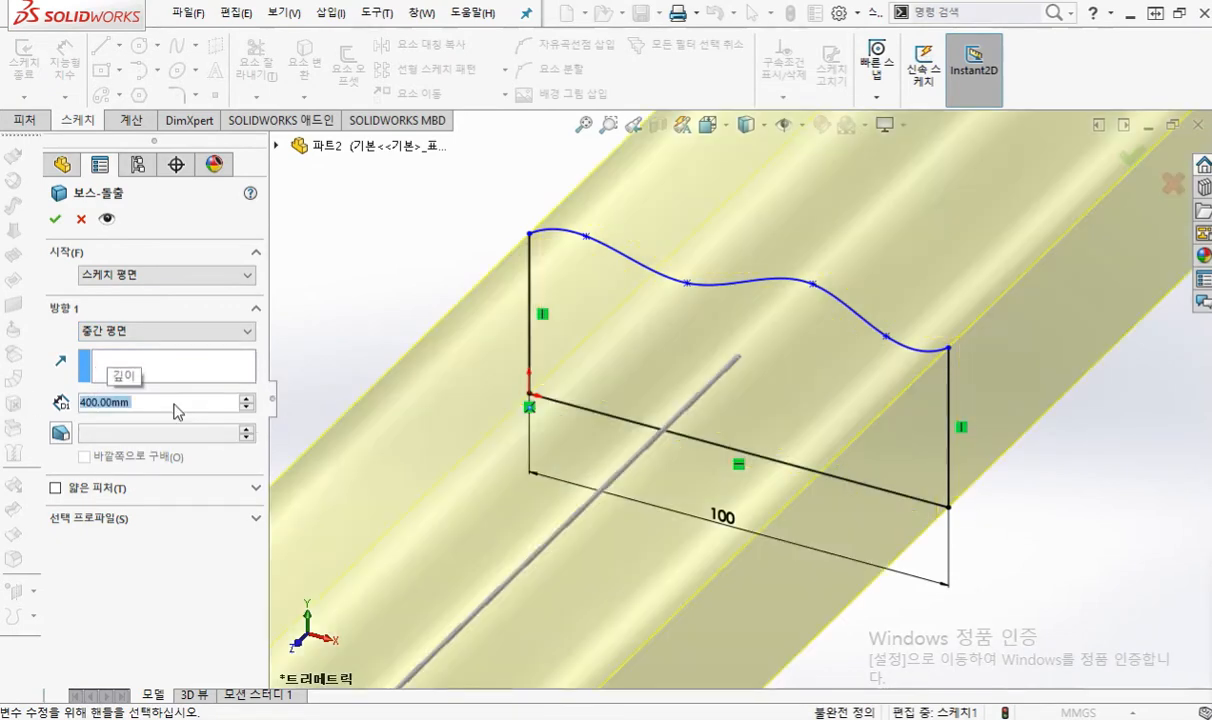
key("Return")
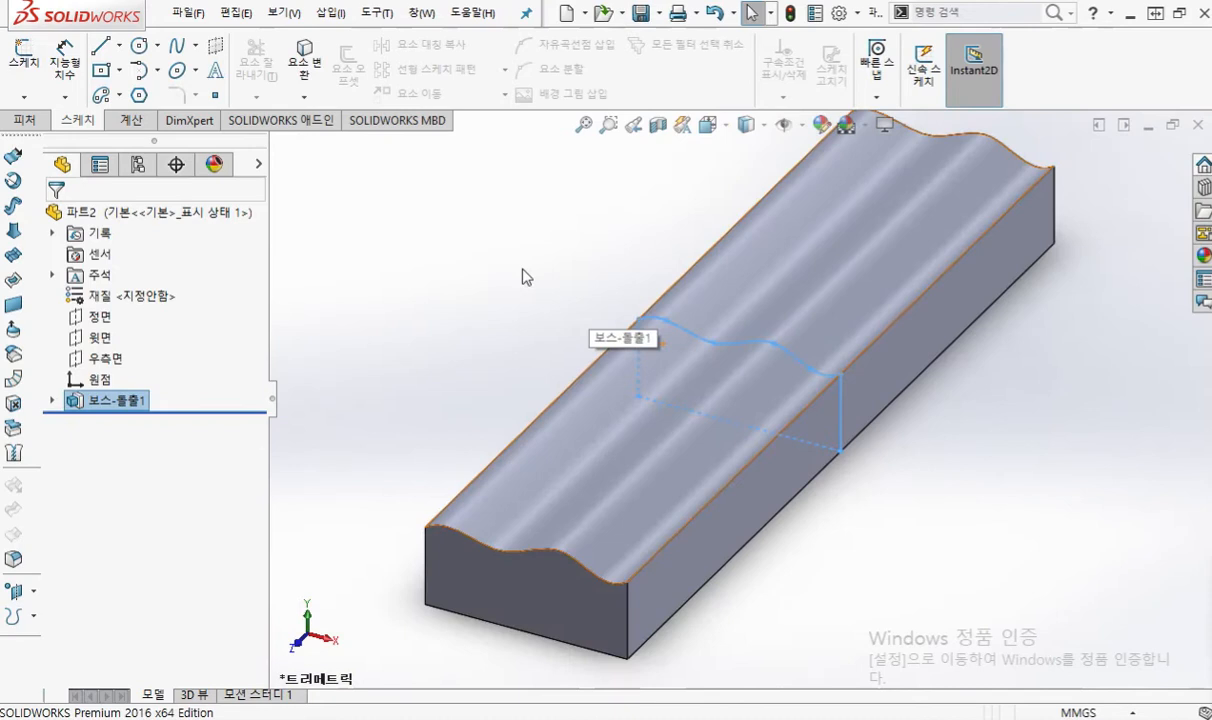
left_click(530, 300)
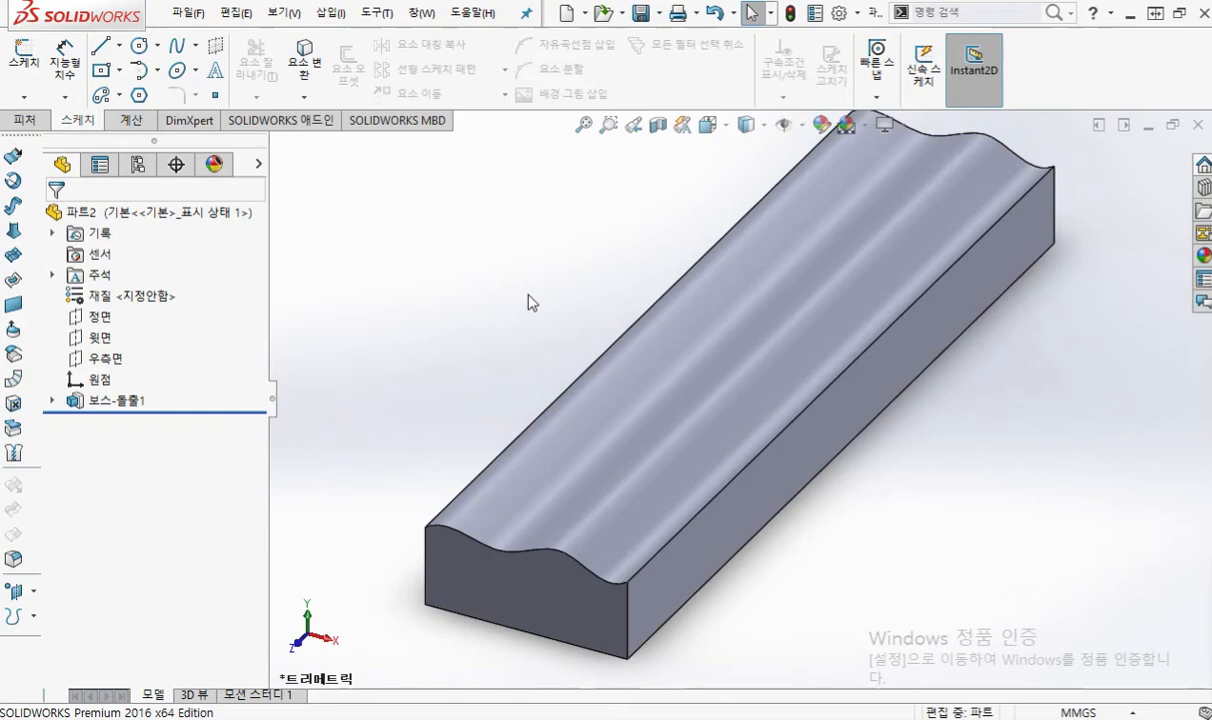
Step: Show the whole wavy block and select the Top Plane (윗면)
middle_click_drag(544, 279, 578, 290)
scroll(539, 294, "up", 2)
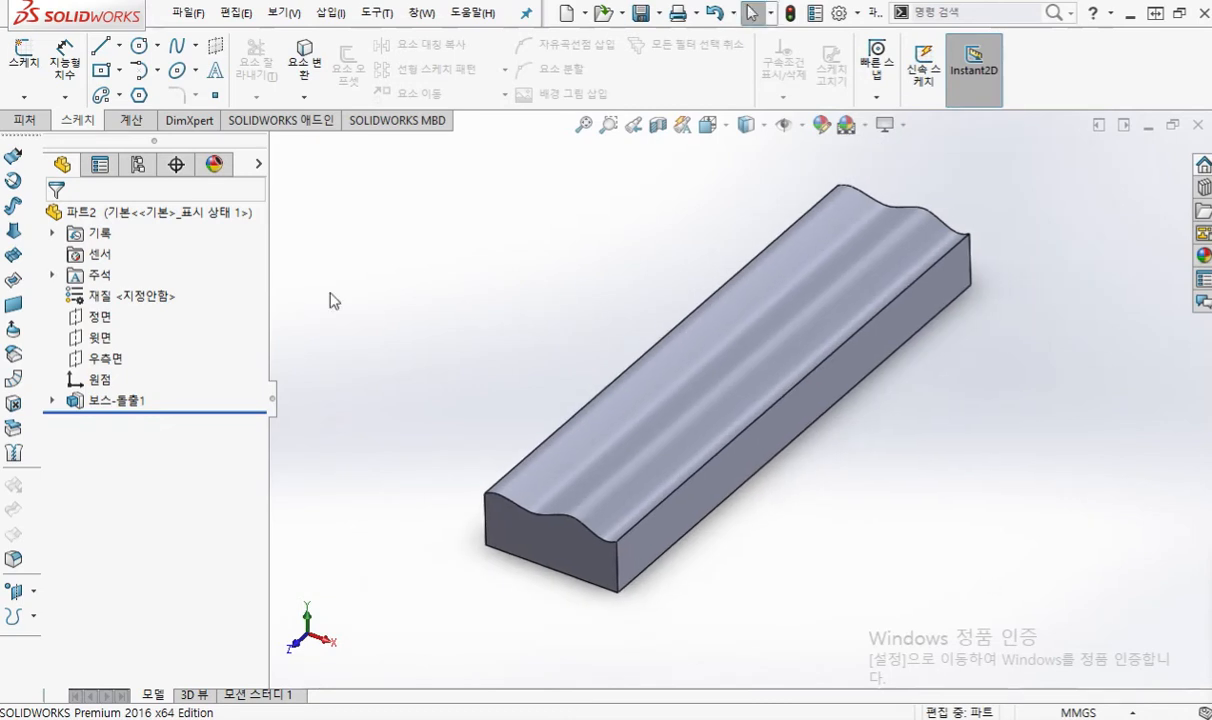
left_click(101, 338)
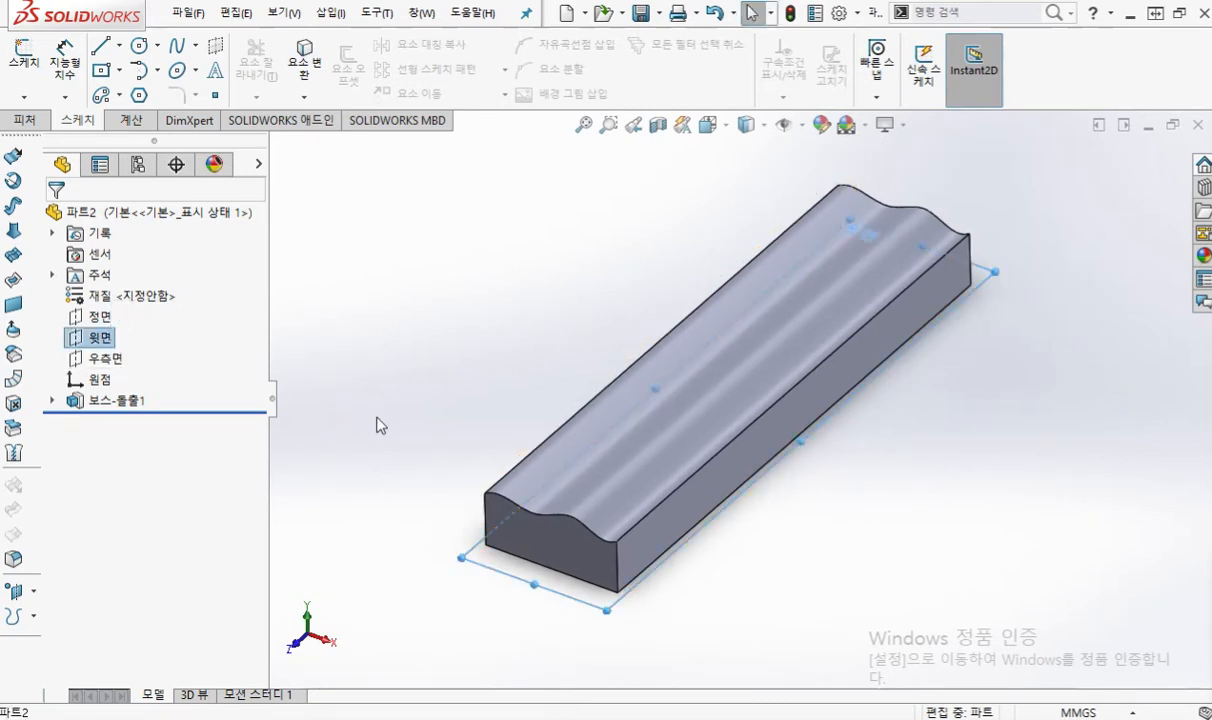
Step: Circle the Top Plane (윗면), underline the block's front lower edge and draw an arrow towards it with the screen pen
key("F12")
mouse_move(61, 349)
left_mouse_down()
mouse_move(140, 350)
mouse_move(70, 322)
mouse_move(80, 356)
left_mouse_up()
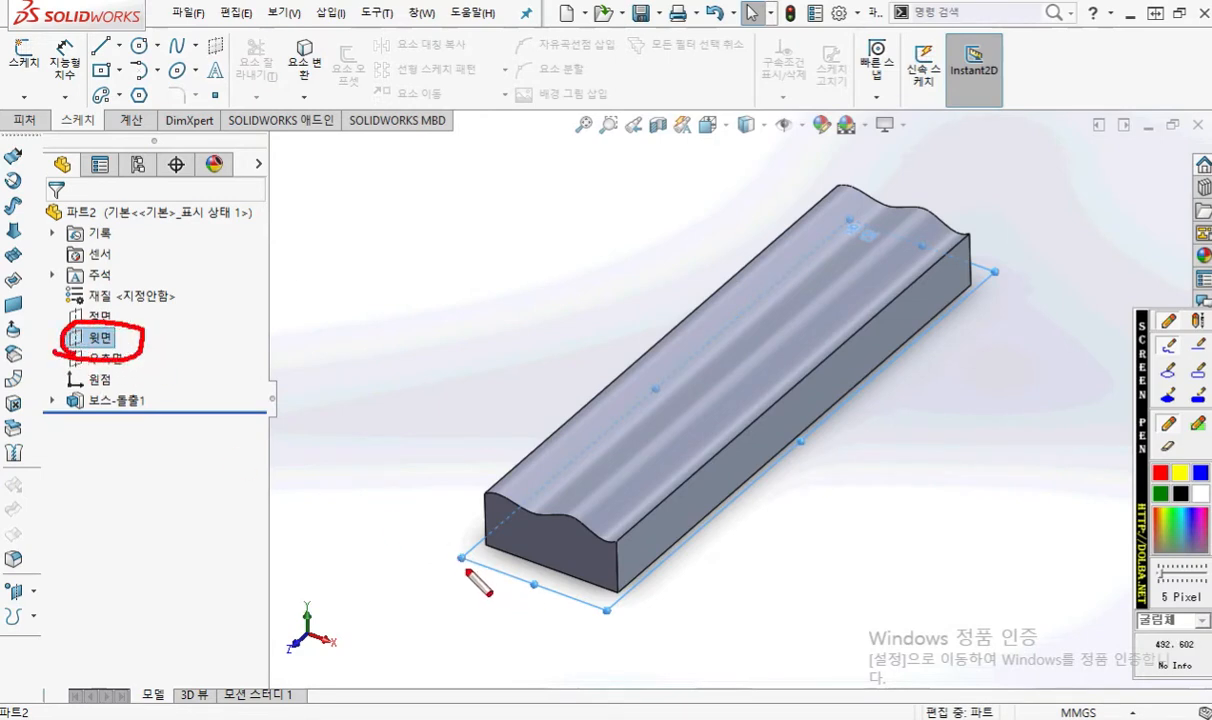
left_click_drag(489, 554, 607, 591)
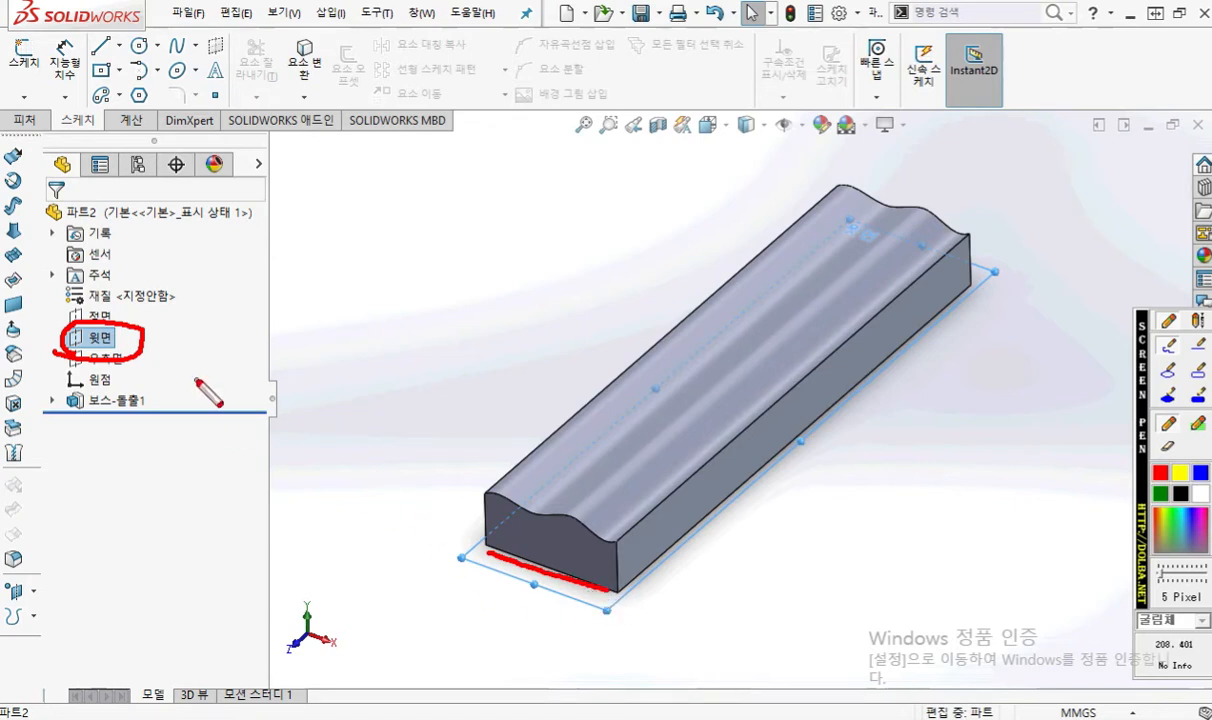
mouse_move(143, 338)
left_mouse_down()
mouse_move(406, 461)
mouse_move(448, 495)
mouse_move(418, 523)
left_mouse_up()
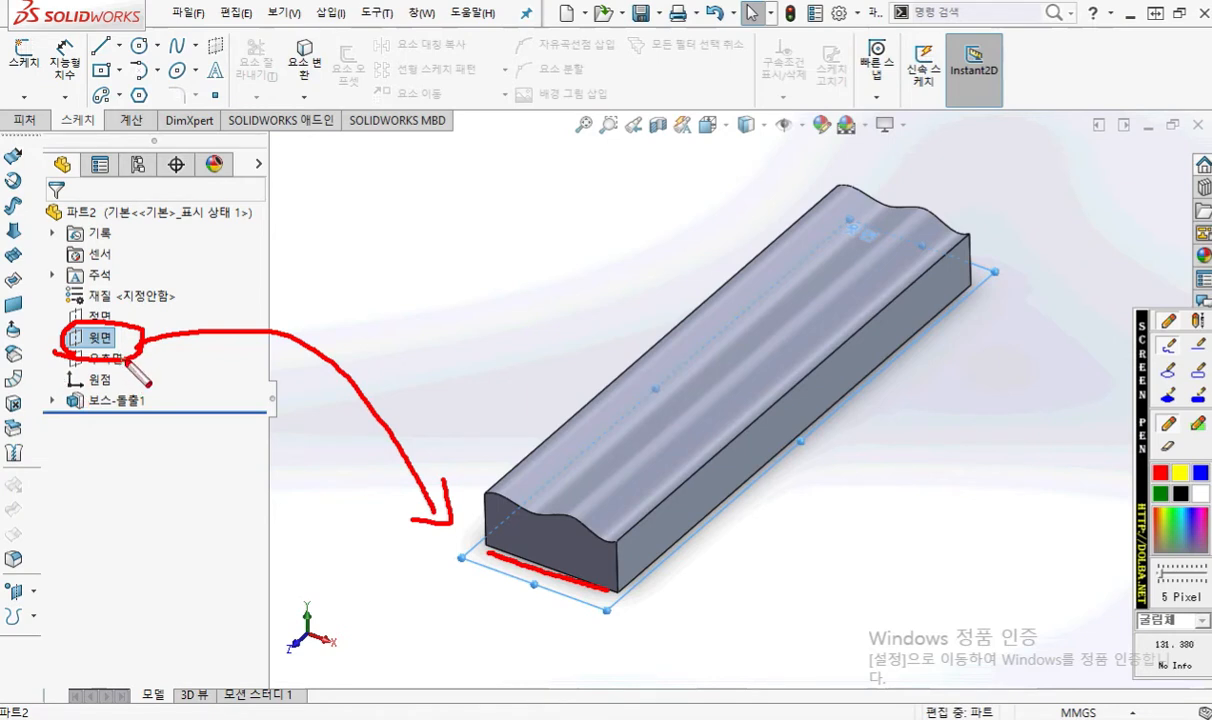
Step: Mark a move cursor, an upward arrow and the outline of a plane above the block, and clear the marks
mouse_move(432, 569)
left_mouse_down()
mouse_move(472, 569)
mouse_move(460, 600)
mouse_move(481, 573)
mouse_move(435, 581)
mouse_move(461, 534)
mouse_move(475, 547)
mouse_move(476, 336)
left_mouse_up()
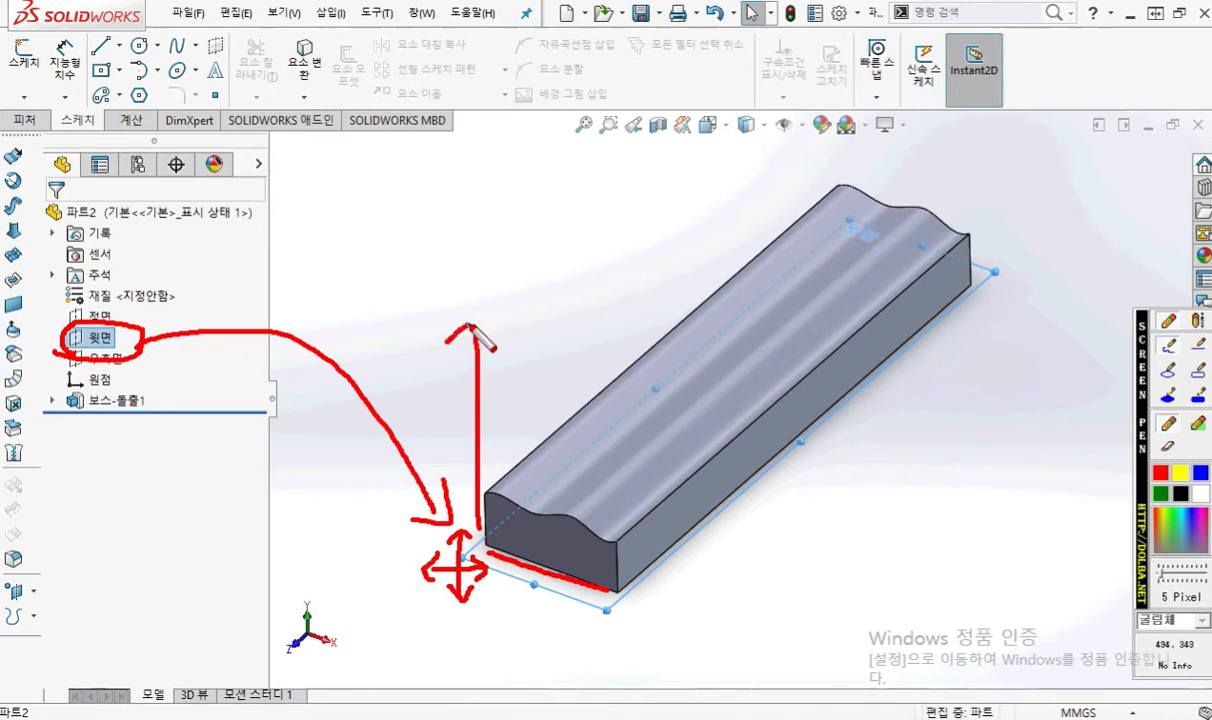
left_click(481, 304)
left_click(437, 295)
mouse_move(437, 295)
left_mouse_down()
mouse_move(680, 366)
mouse_move(924, 196)
mouse_move(716, 83)
mouse_move(447, 290)
left_mouse_up()
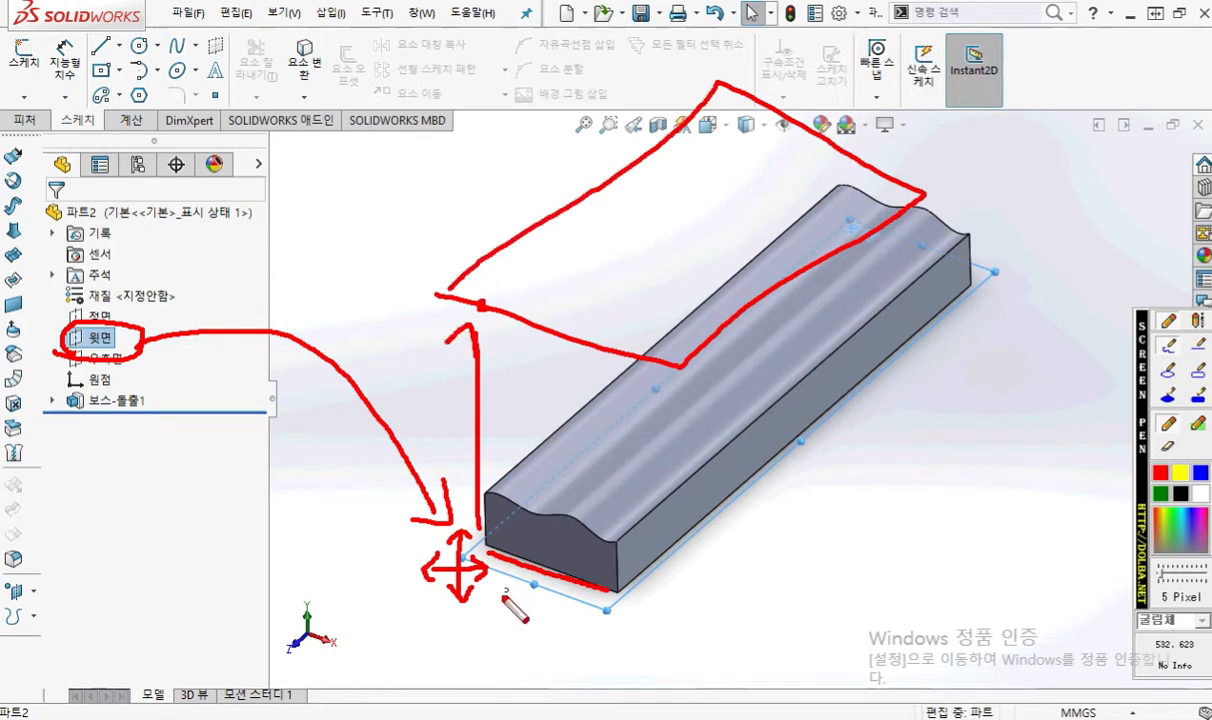
key("Escape")
Step: Create a reference plane offset about 159 mm above the Top Plane (윗면)
mouse_move(485, 567)
left_mouse_down("ctrl")
mouse_move(487, 314)
mouse_move(474, 364)
left_mouse_up("ctrl")
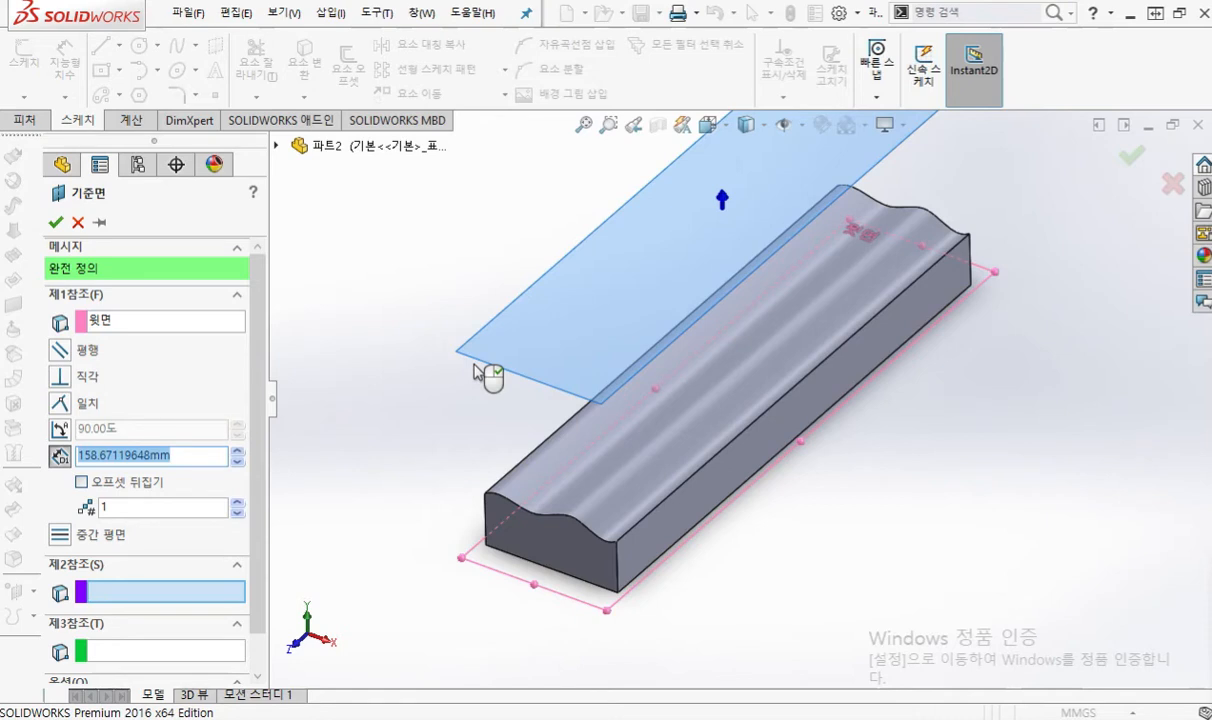
scroll(640, 352, "up", 1)
middle_click_drag(638, 434, 577, 290)
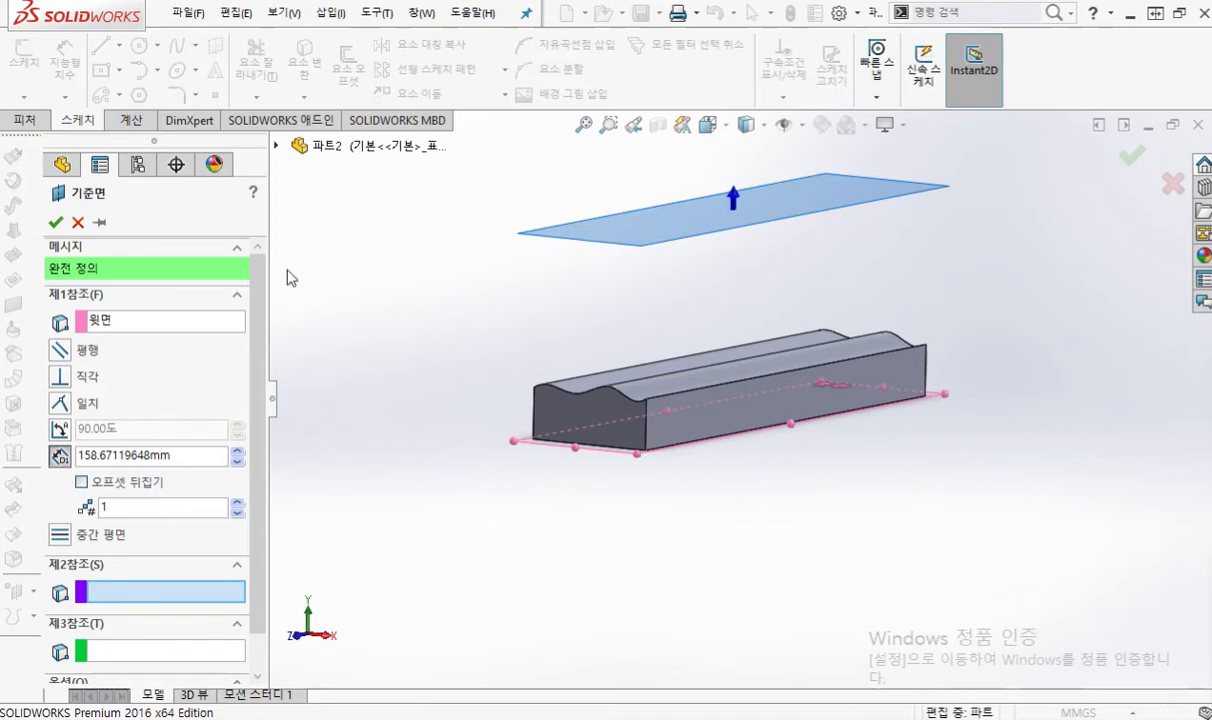
left_click(55, 222)
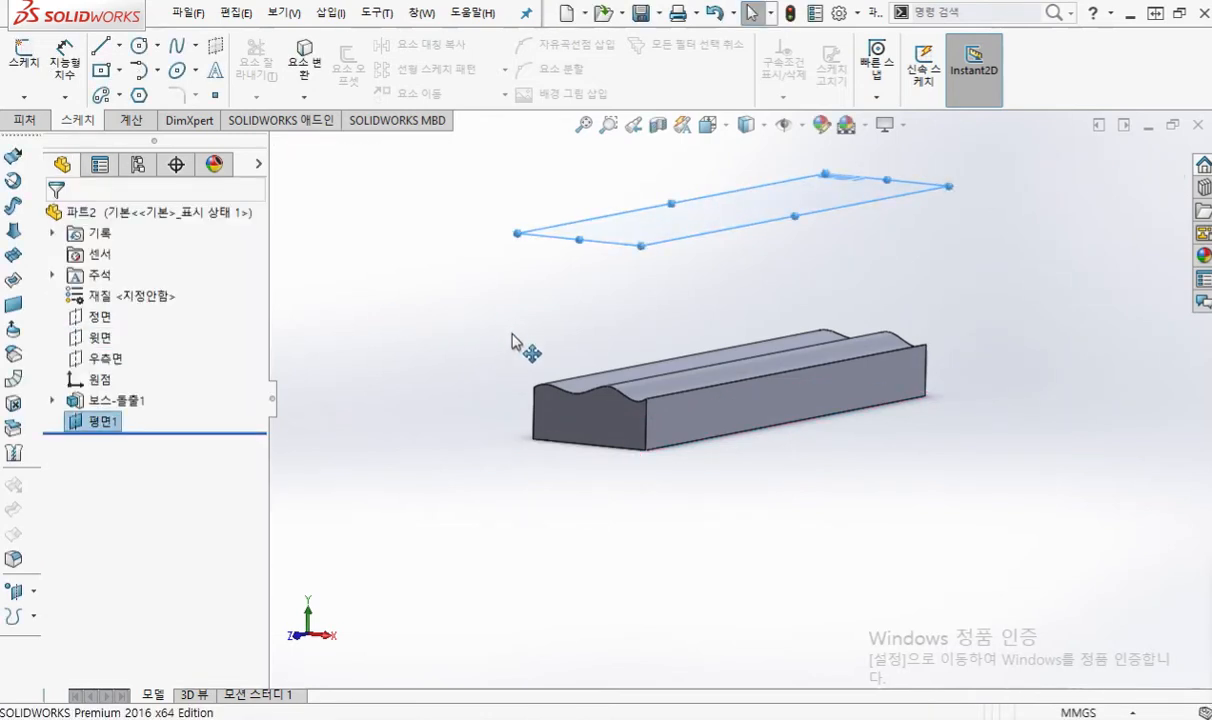
Step: Start a sketch on the offset plane and orient the view straight down with the block lying lengthwise across
middle_click_drag(514, 344, 517, 393)
middle_click_drag(785, 231, 763, 312, "ctrl")
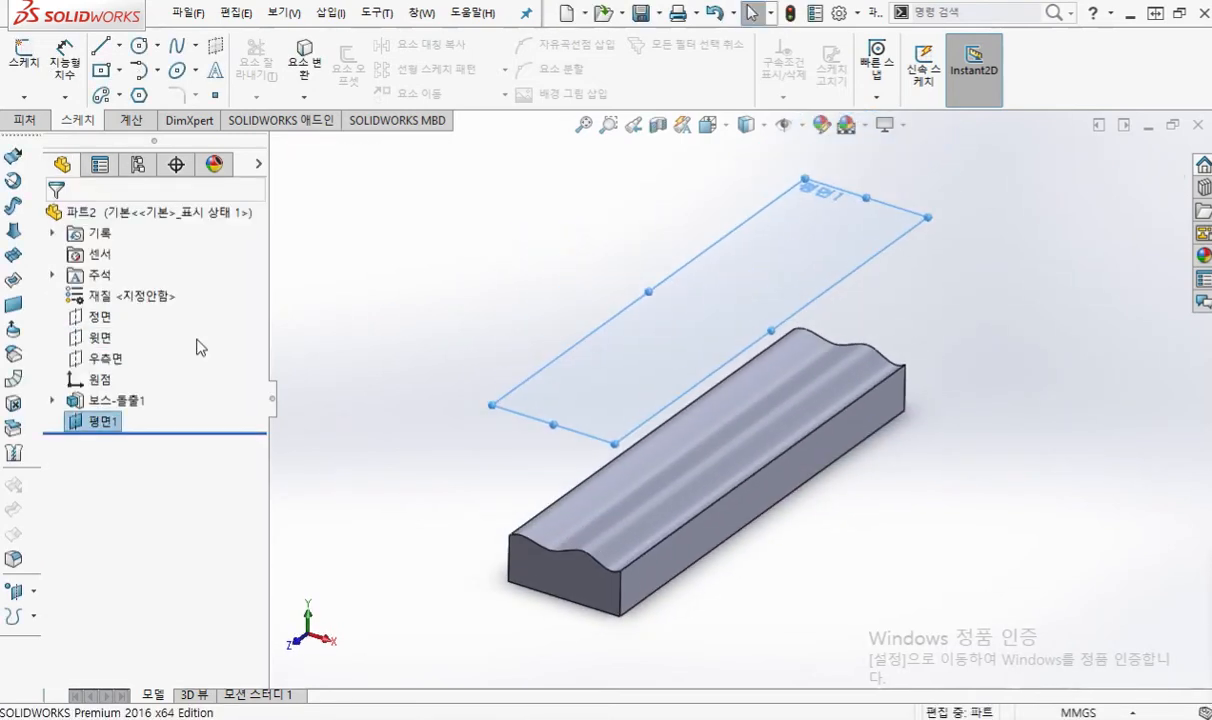
right_click(104, 428)
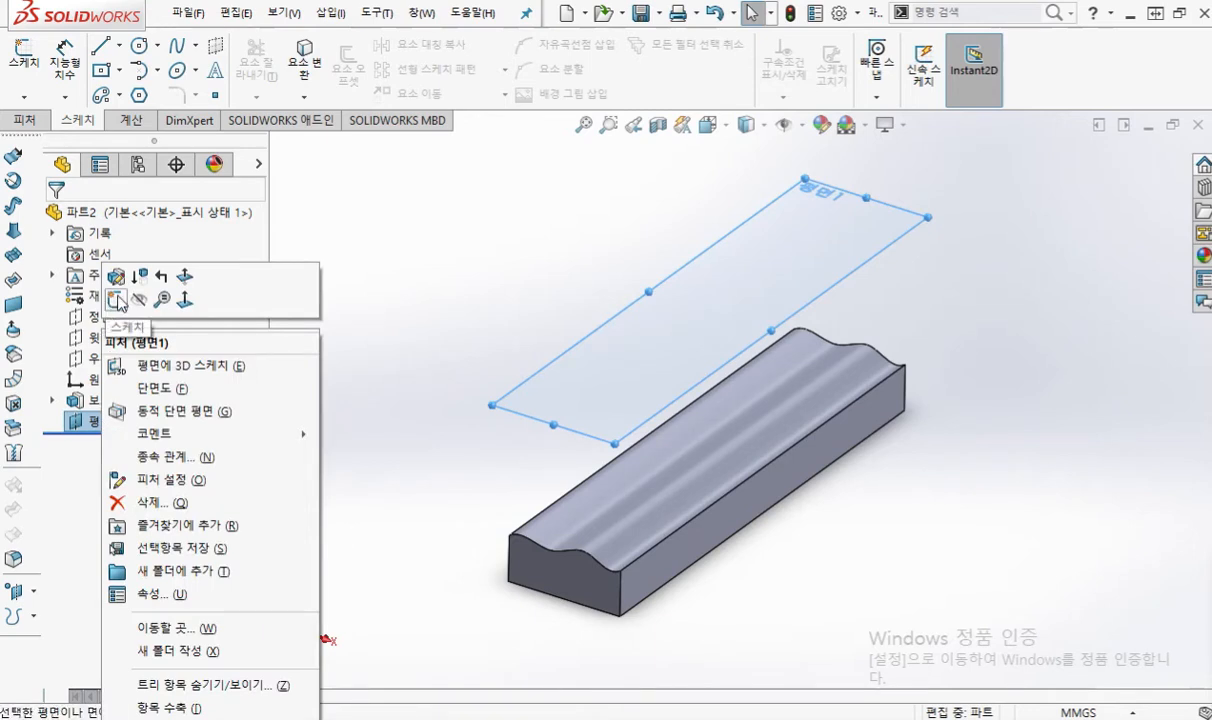
left_click(117, 300)
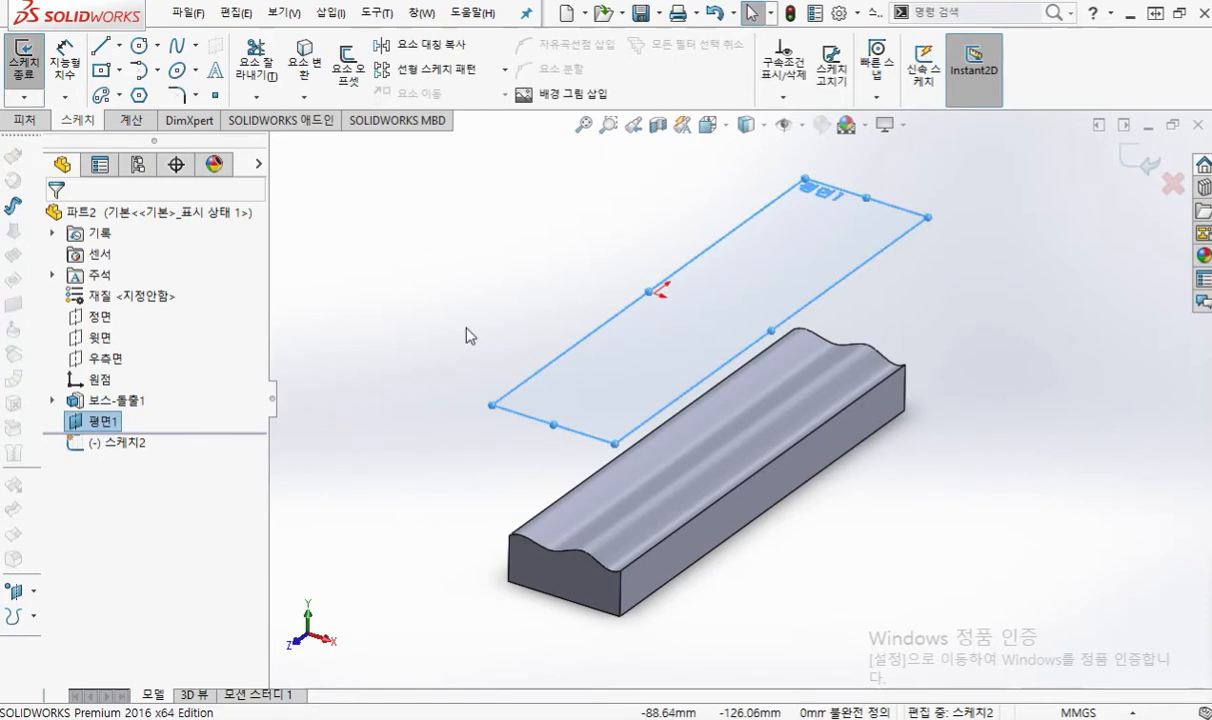
key("ctrl+8")
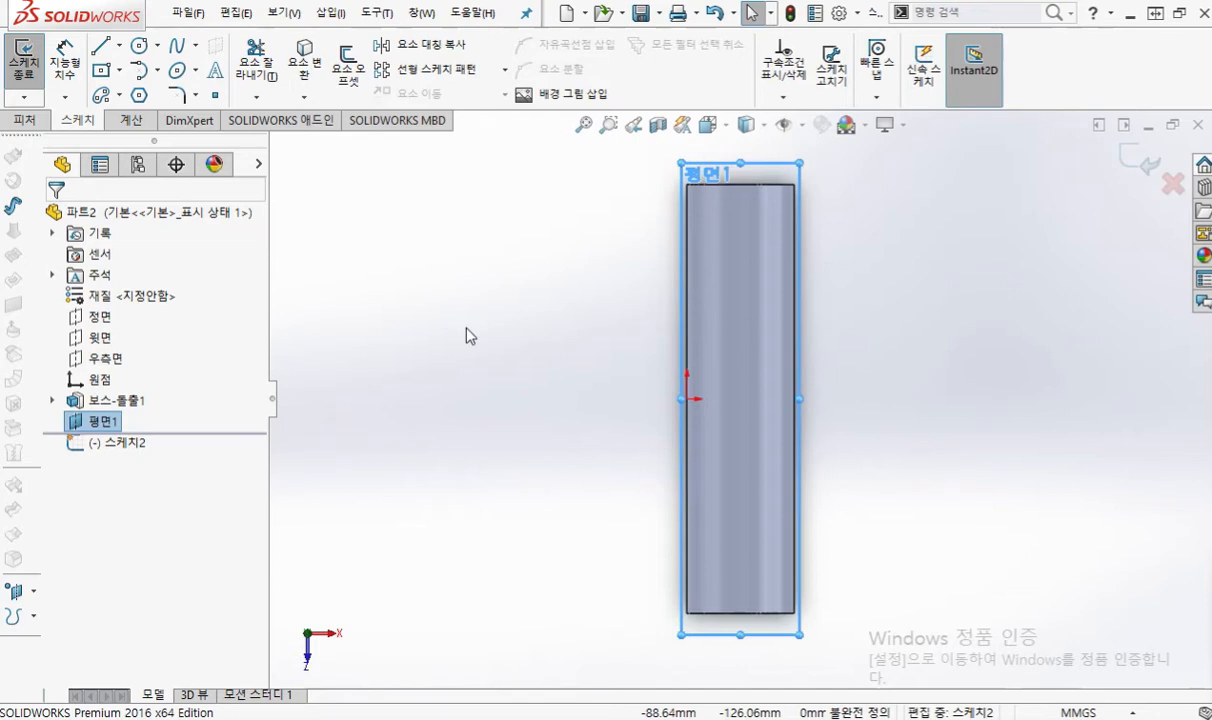
key("ctrl+1")
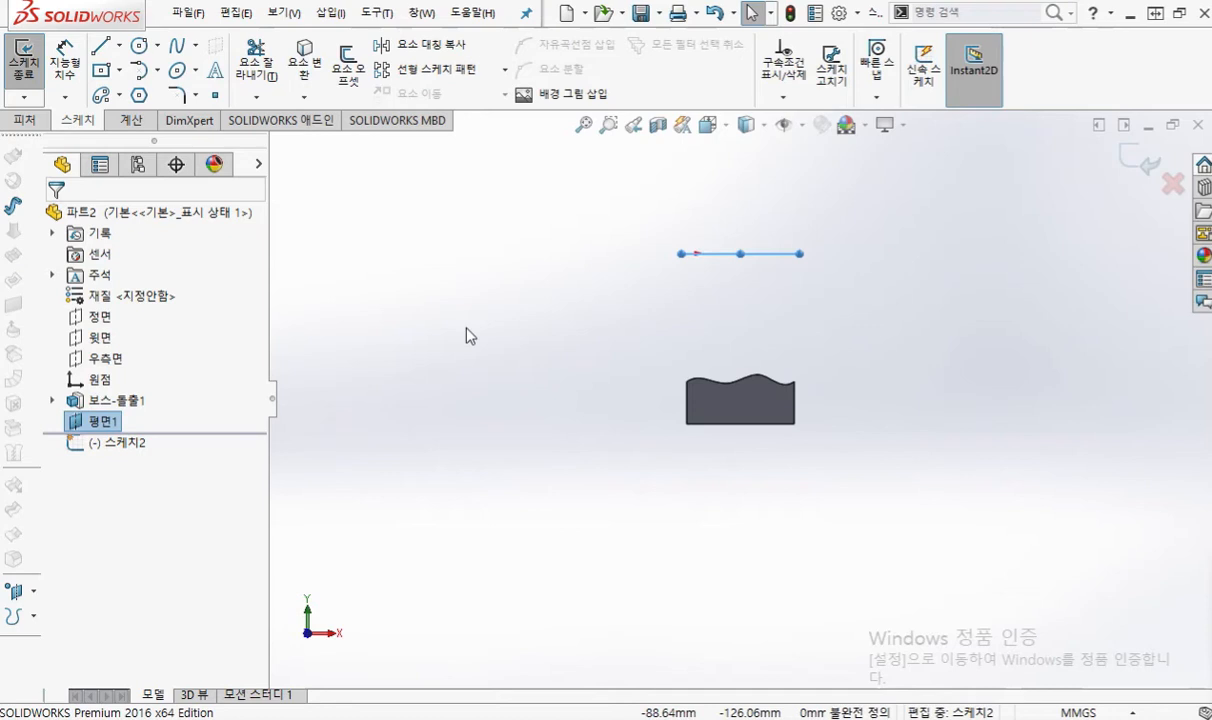
key("ctrl+4")
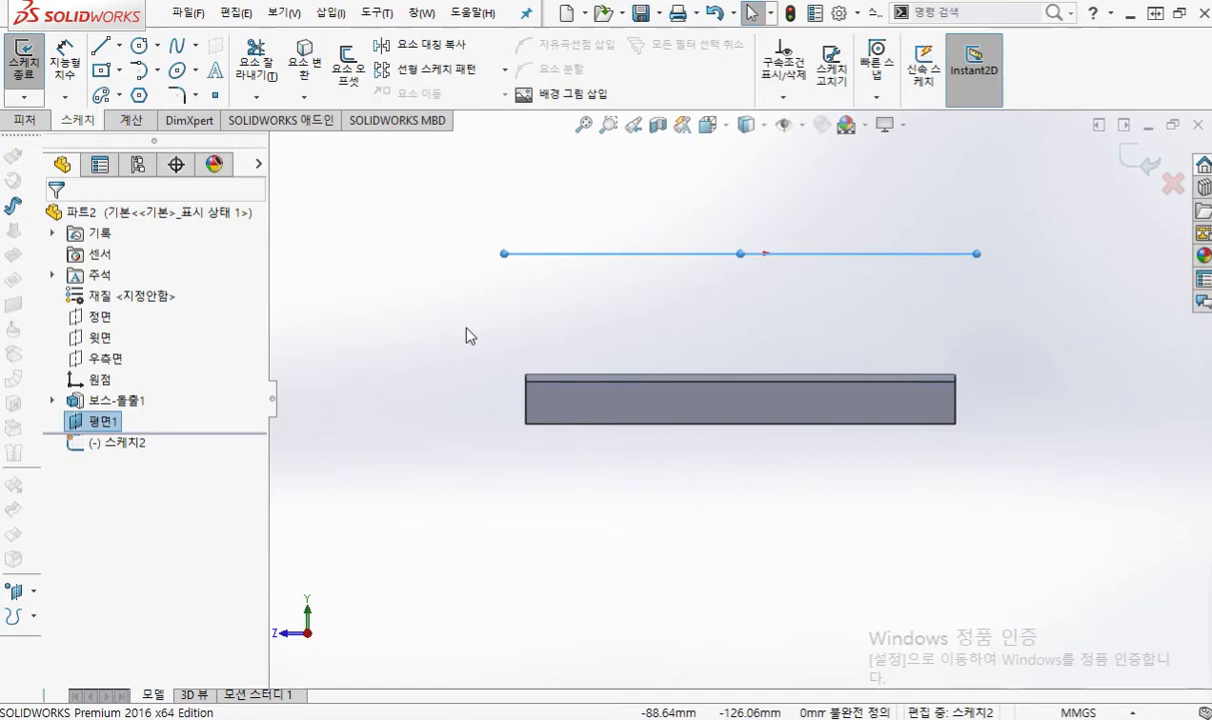
key("ctrl+8")
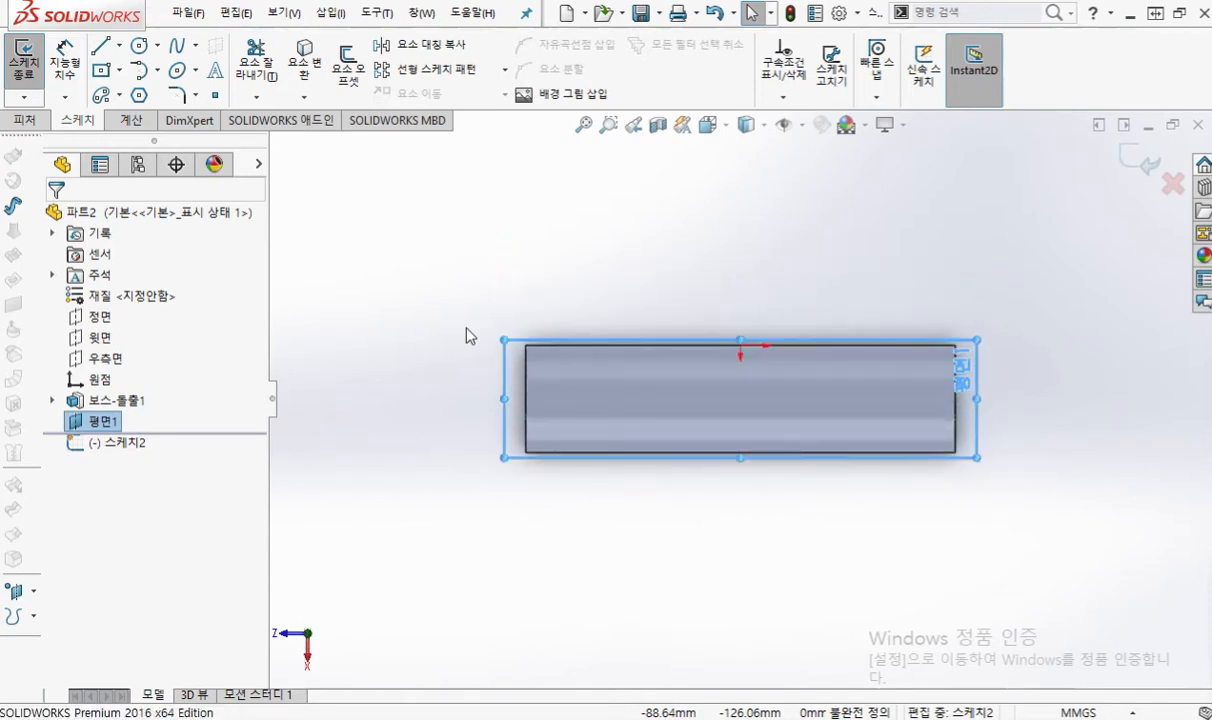
left_click(612, 289)
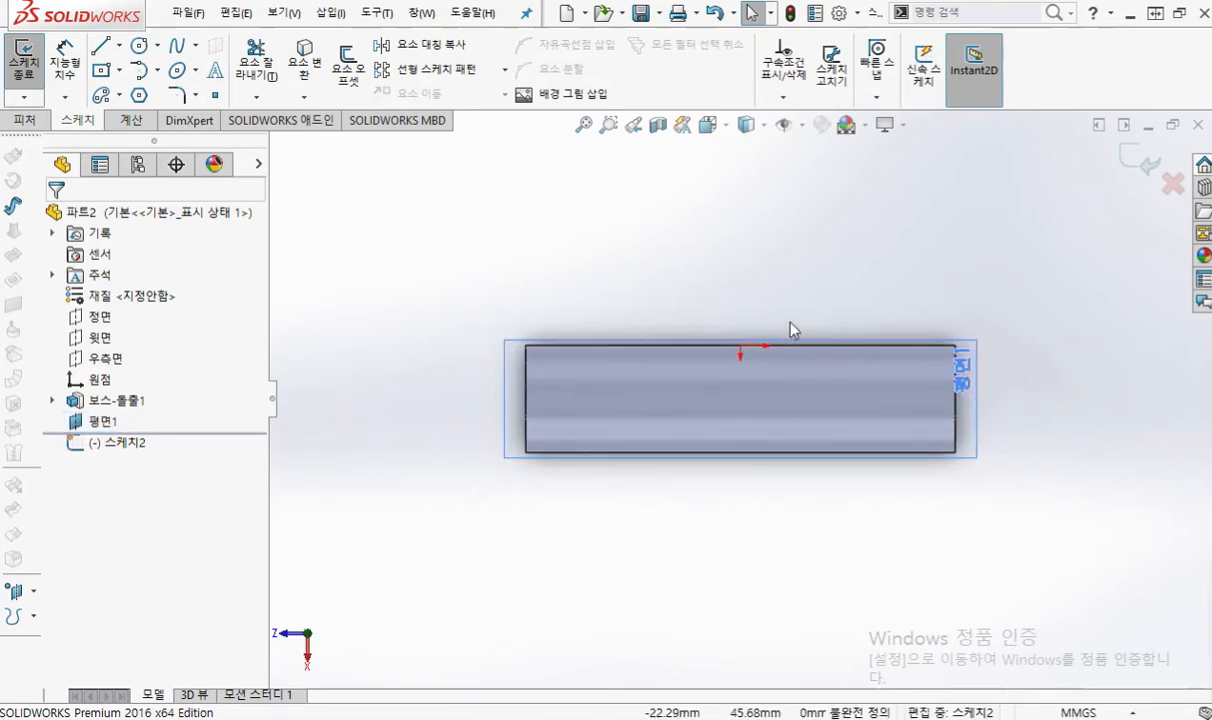
Step: Mark the sketch origin's X and Y directions with the screen pen and label a line along X as 수평
key("F2")
mouse_move(737, 343)
left_mouse_down()
mouse_move(741, 402)
mouse_move(751, 392)
mouse_move(724, 440)
mouse_move(745, 441)
mouse_move(790, 344)
mouse_move(787, 357)
mouse_move(845, 348)
mouse_move(847, 372)
left_mouse_up()
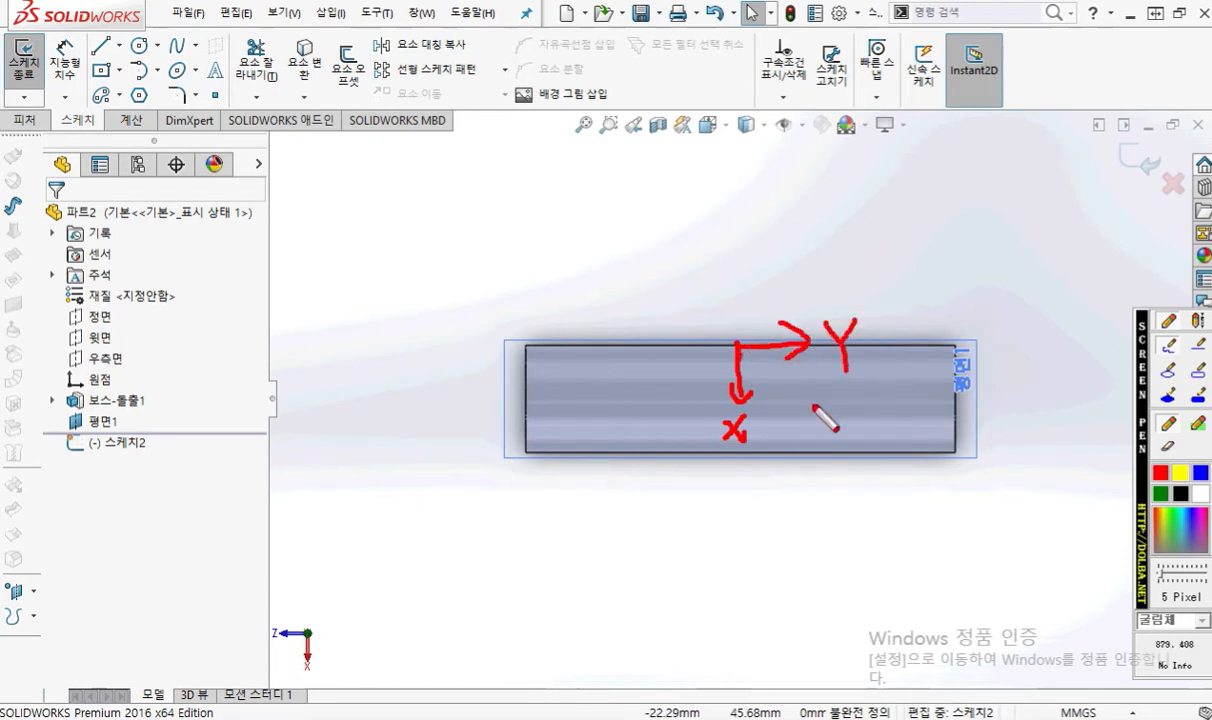
left_click_drag(692, 358, 694, 404)
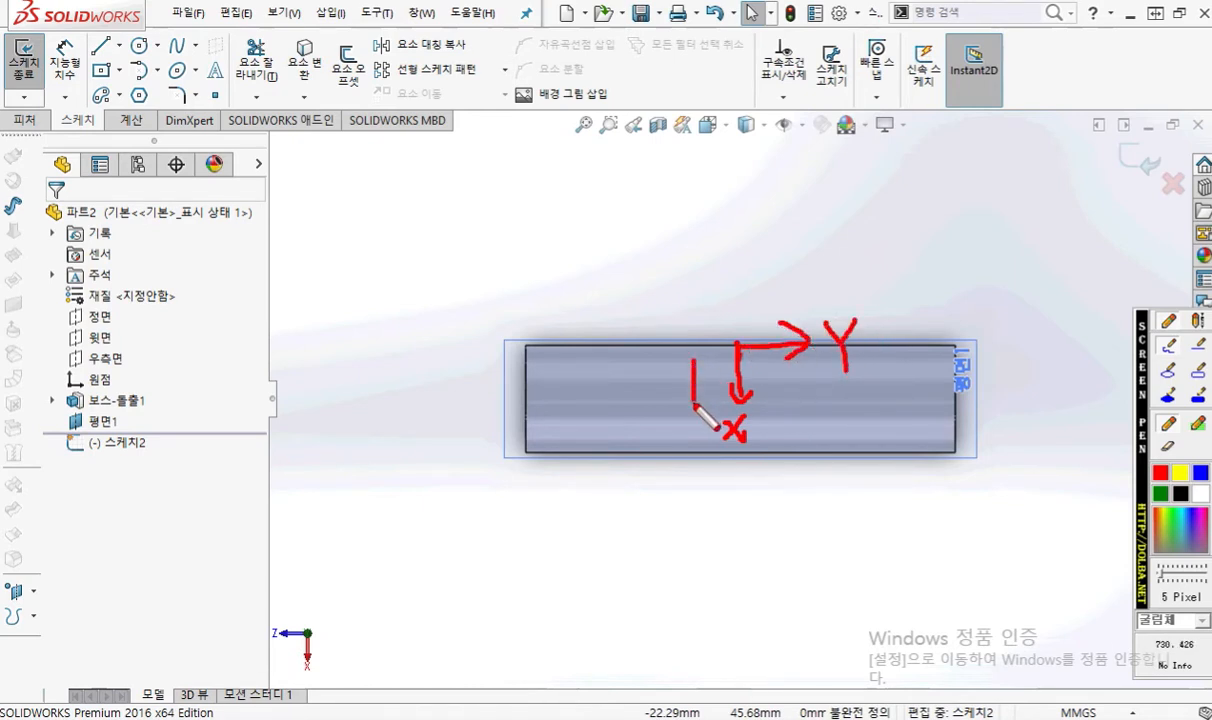
mouse_move(621, 371)
left_mouse_down()
mouse_move(607, 389)
mouse_move(633, 389)
mouse_move(625, 423)
left_mouse_up()
mouse_move(645, 374)
left_mouse_down()
mouse_move(660, 373)
mouse_move(652, 397)
left_mouse_up()
left_click_drag(659, 376, 659, 397)
mouse_move(645, 401)
left_mouse_down()
mouse_move(673, 380)
mouse_move(671, 406)
left_mouse_up()
Step: Draw a short line along the Y direction above the block, label it 수직 and clear the pen marks
left_click_drag(736, 294, 783, 294)
mouse_move(754, 234)
left_mouse_down()
mouse_move(740, 250)
mouse_move(760, 261)
left_mouse_up()
mouse_move(755, 261)
left_mouse_down()
mouse_move(755, 272)
mouse_move(778, 247)
mouse_move(768, 260)
left_mouse_up()
left_click_drag(776, 250, 797, 261)
mouse_move(779, 263)
left_mouse_down()
mouse_move(801, 263)
mouse_move(801, 277)
left_mouse_up()
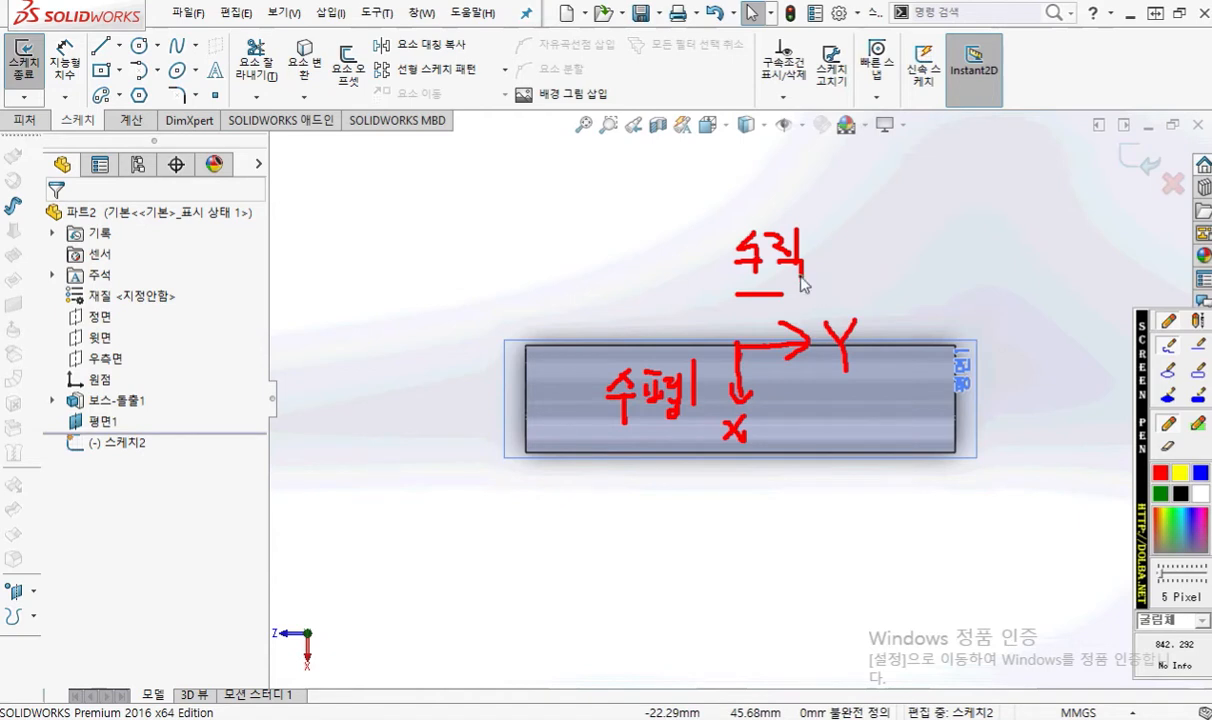
key("Escape")
Step: Mark a dash-dot line lengthwise near the block's lower edge with the screen pen and clear it
scroll(780, 470, "down", 3)
middle_click_drag(789, 401, 775, 432, "ctrl")
key("F12")
left_click(411, 436)
left_click_drag(440, 437, 602, 436)
left_click(638, 437)
left_click_drag(720, 437, 948, 428)
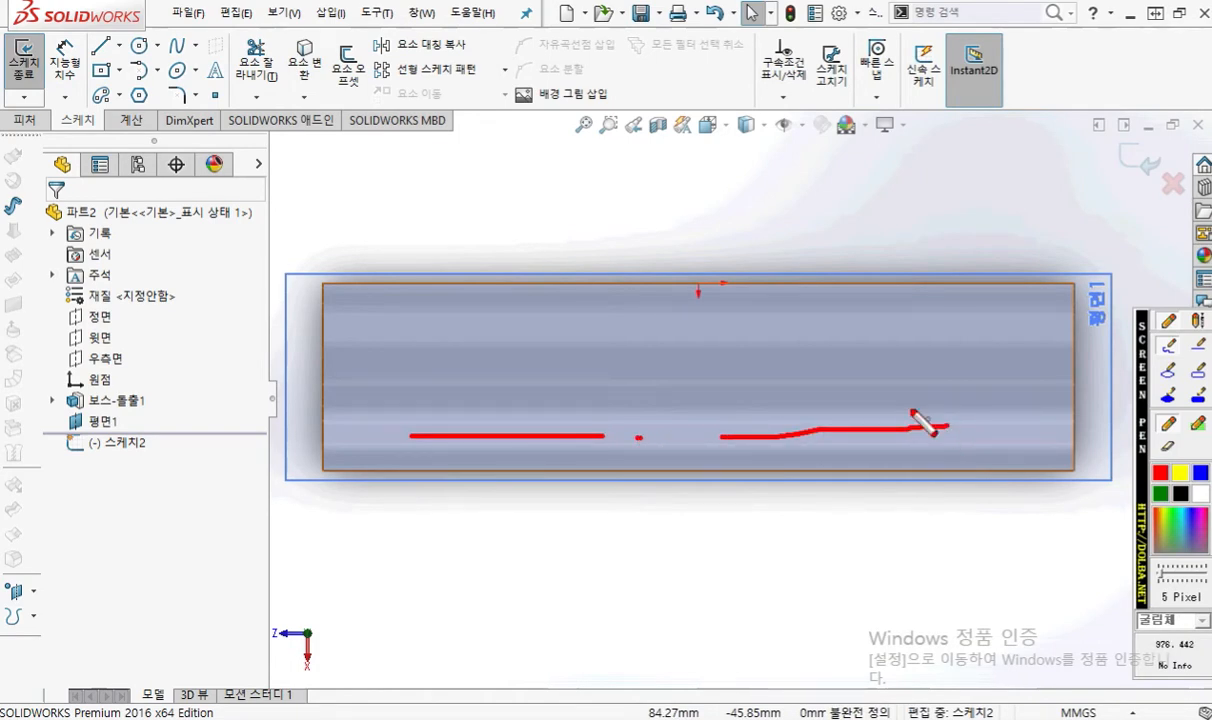
key("Escape")
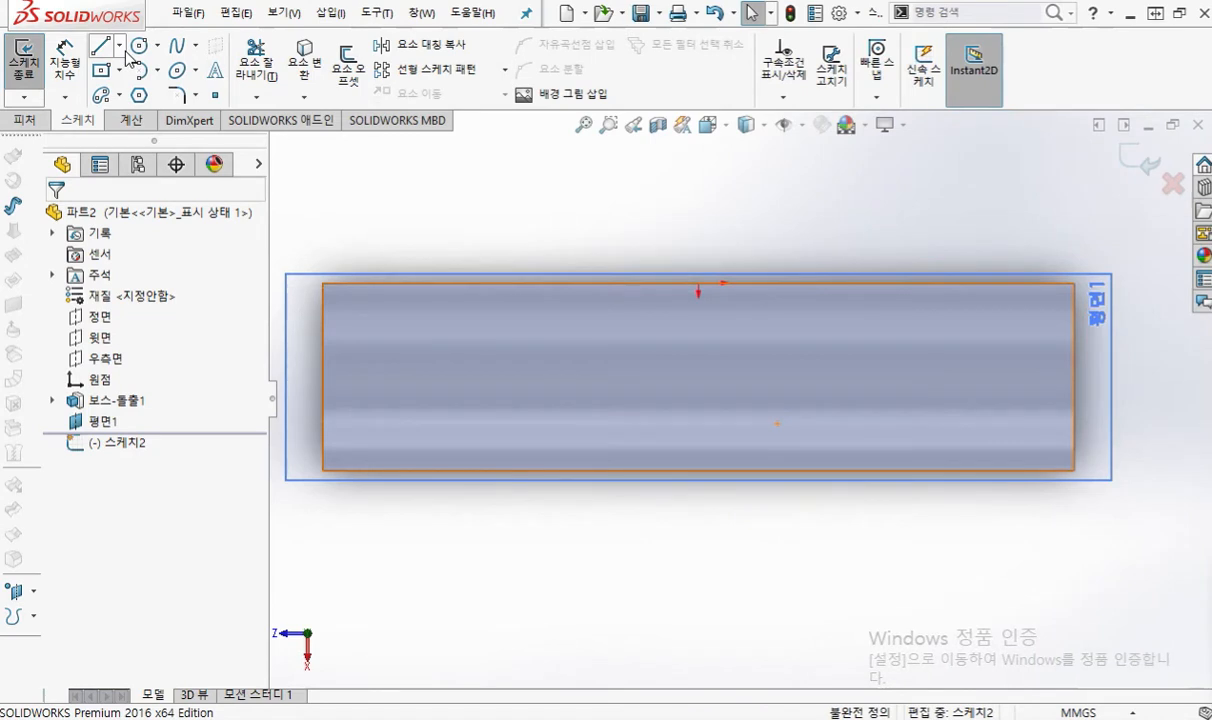
Step: Sketch a centerline (중심선) about 226 mm long, running lengthwise near the block's lower edge
left_click(119, 46)
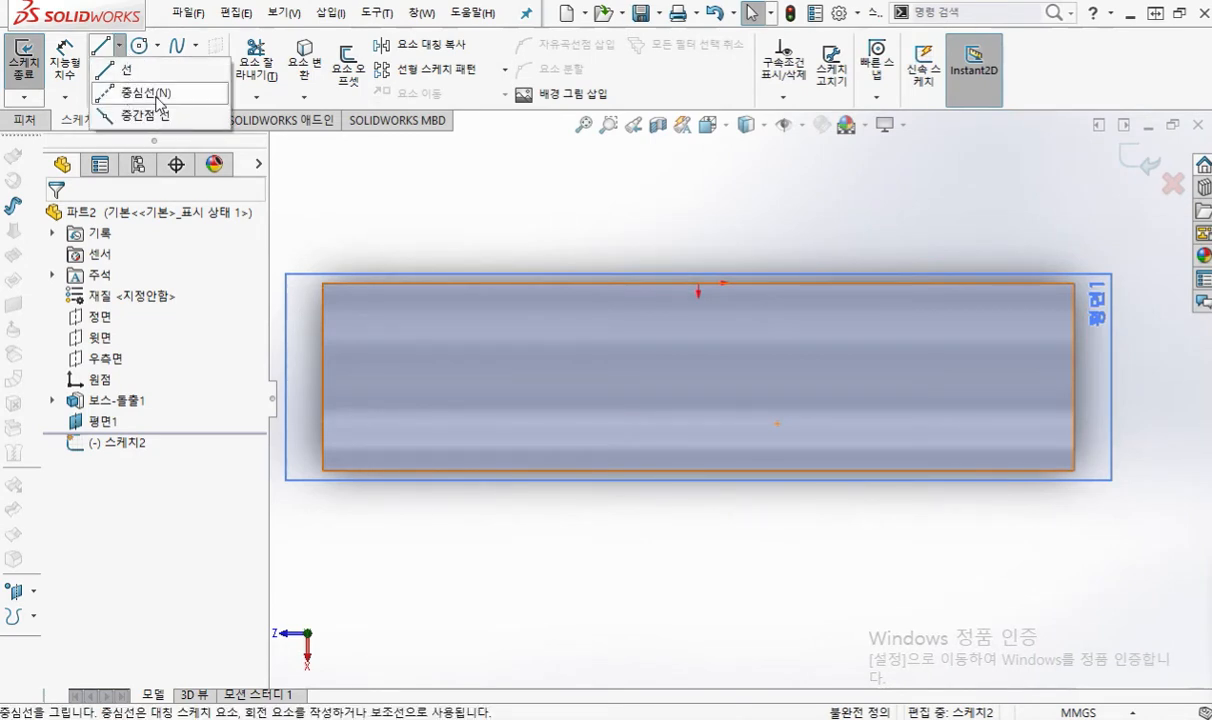
left_click(150, 93)
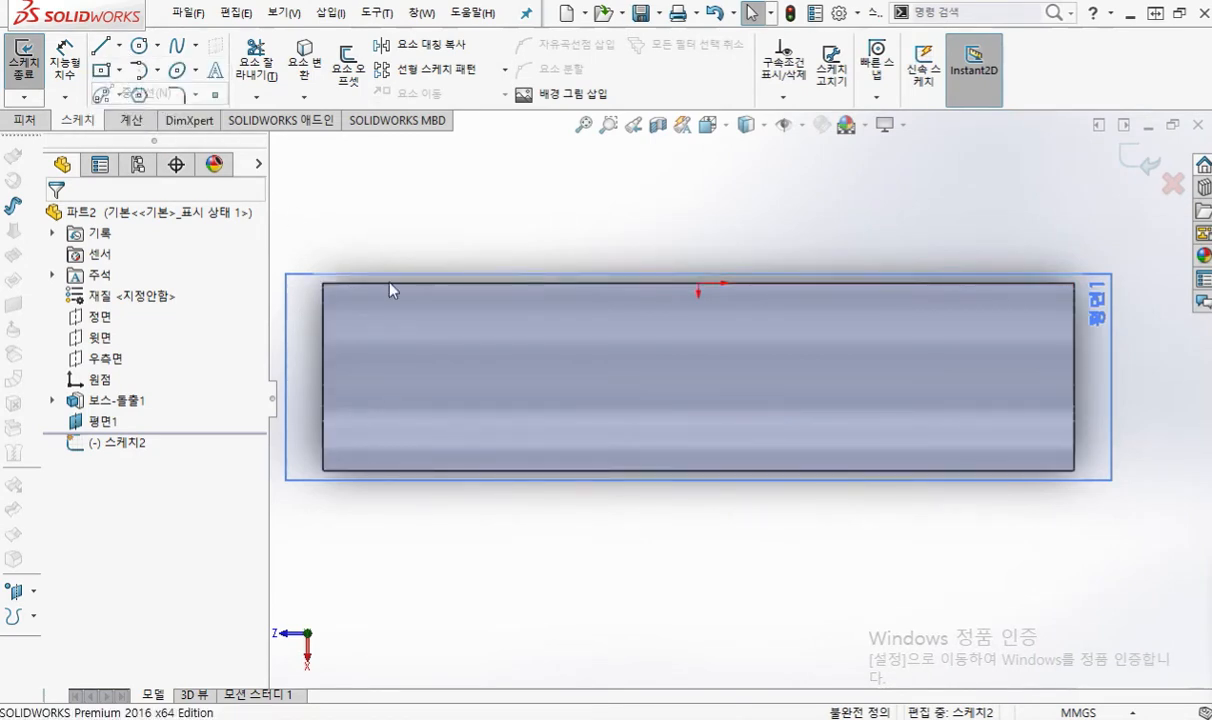
left_click(483, 425)
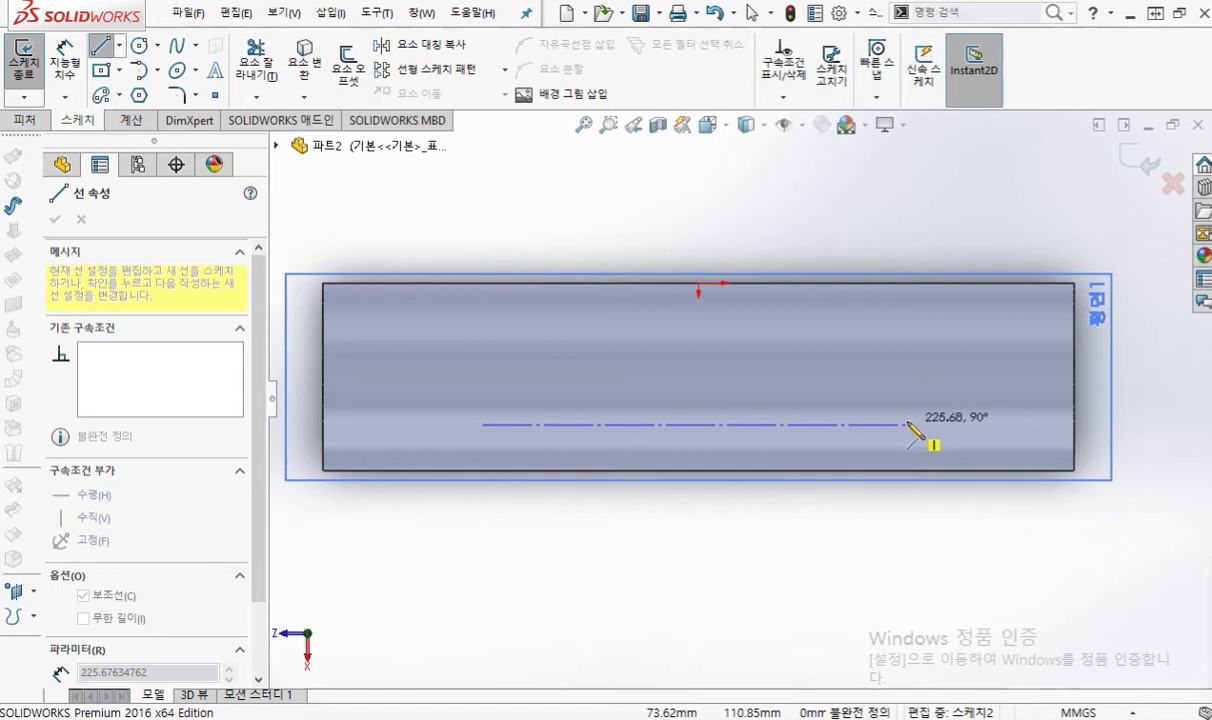
left_click(908, 425)
right_click(858, 200)
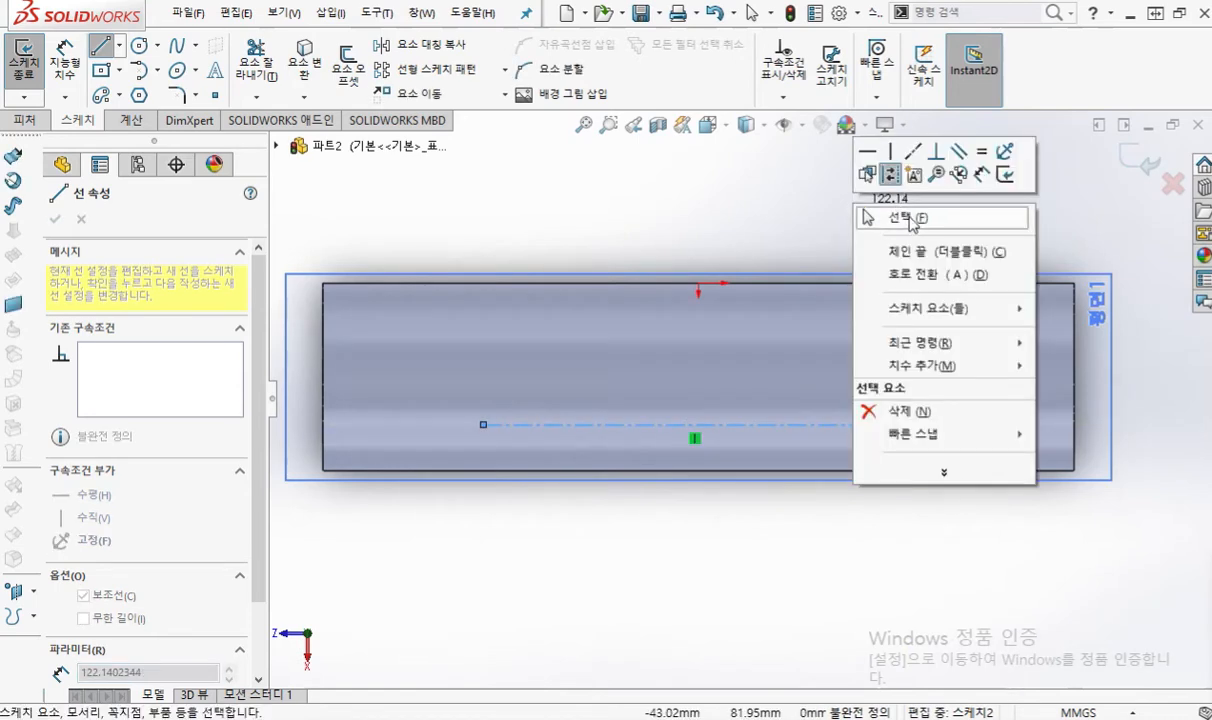
left_click(910, 218)
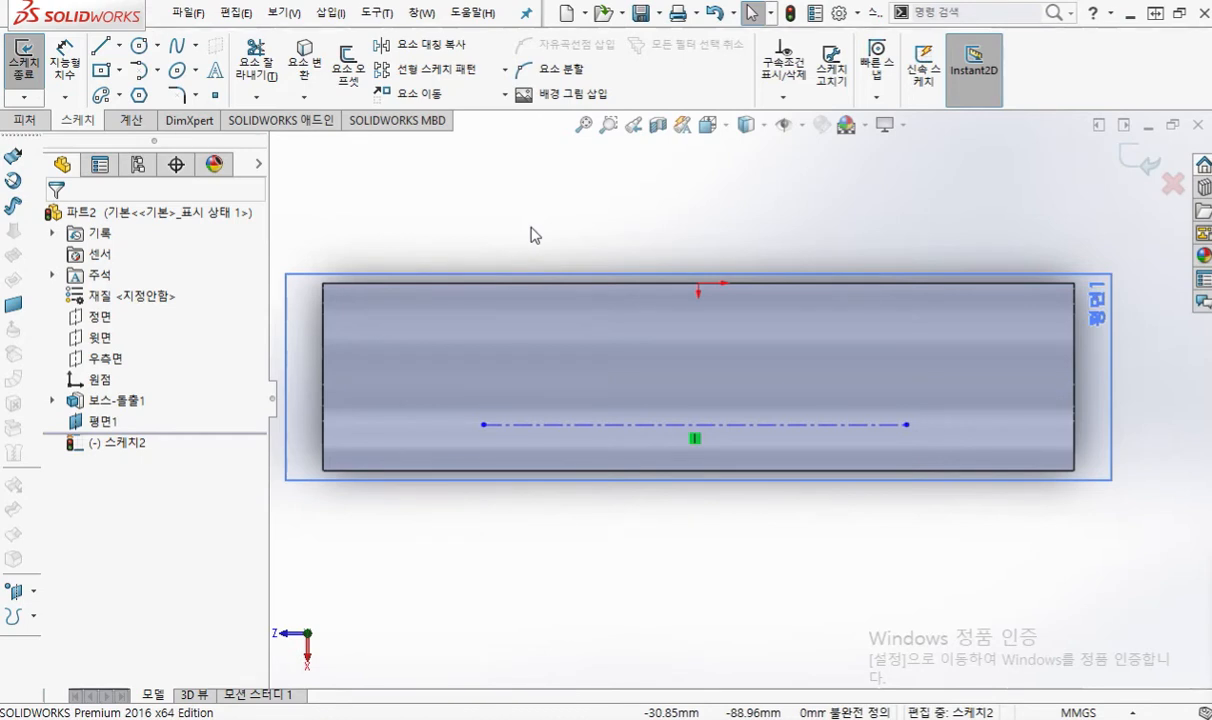
Step: Circle the 3-point arc option (3점호) with the screen pen and cross out the centerline's left endpoint
left_click(157, 70)
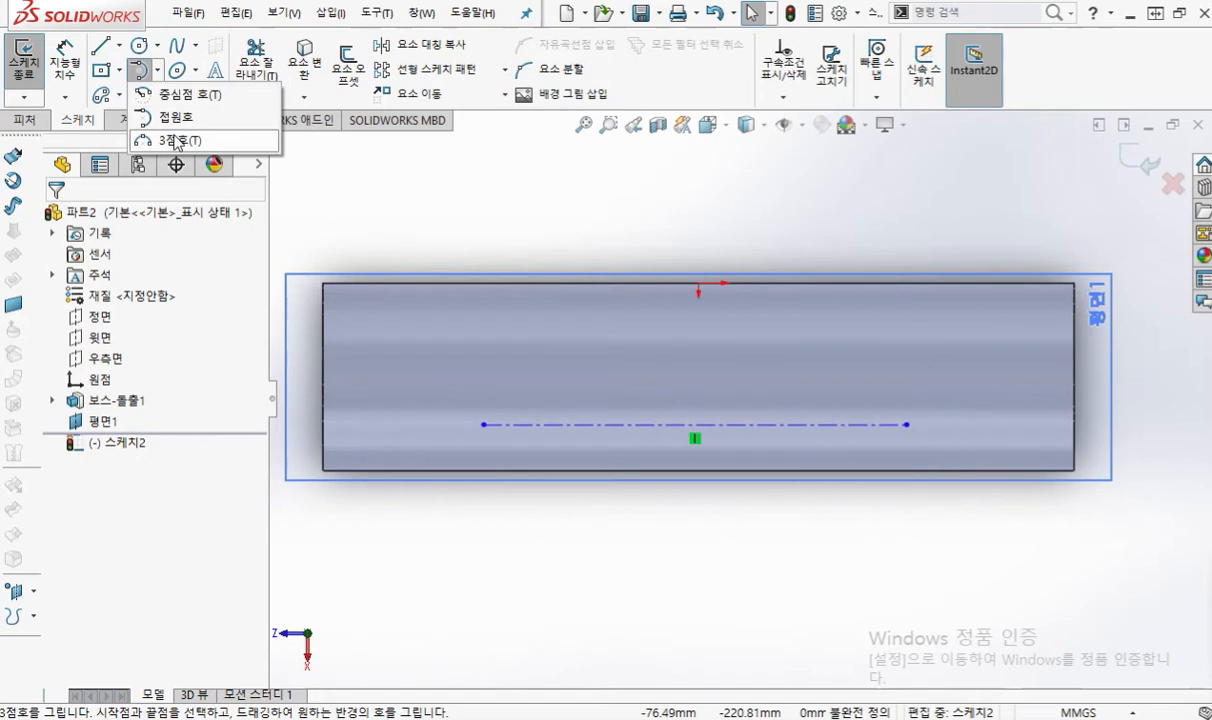
key("F12")
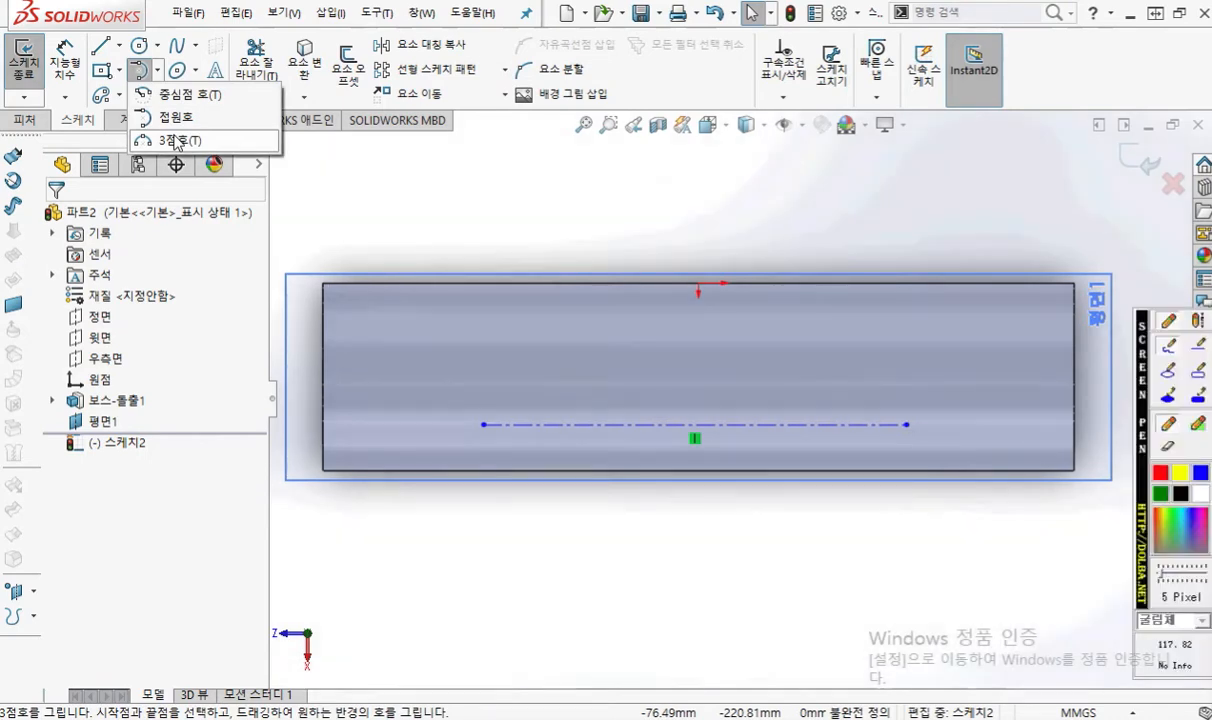
mouse_move(266, 171)
left_mouse_down()
mouse_move(180, 181)
mouse_move(186, 117)
mouse_move(237, 167)
left_mouse_up()
mouse_move(499, 437)
left_mouse_down()
mouse_move(474, 430)
mouse_move(489, 433)
mouse_move(462, 449)
left_mouse_up()
left_click_drag(452, 404, 491, 436)
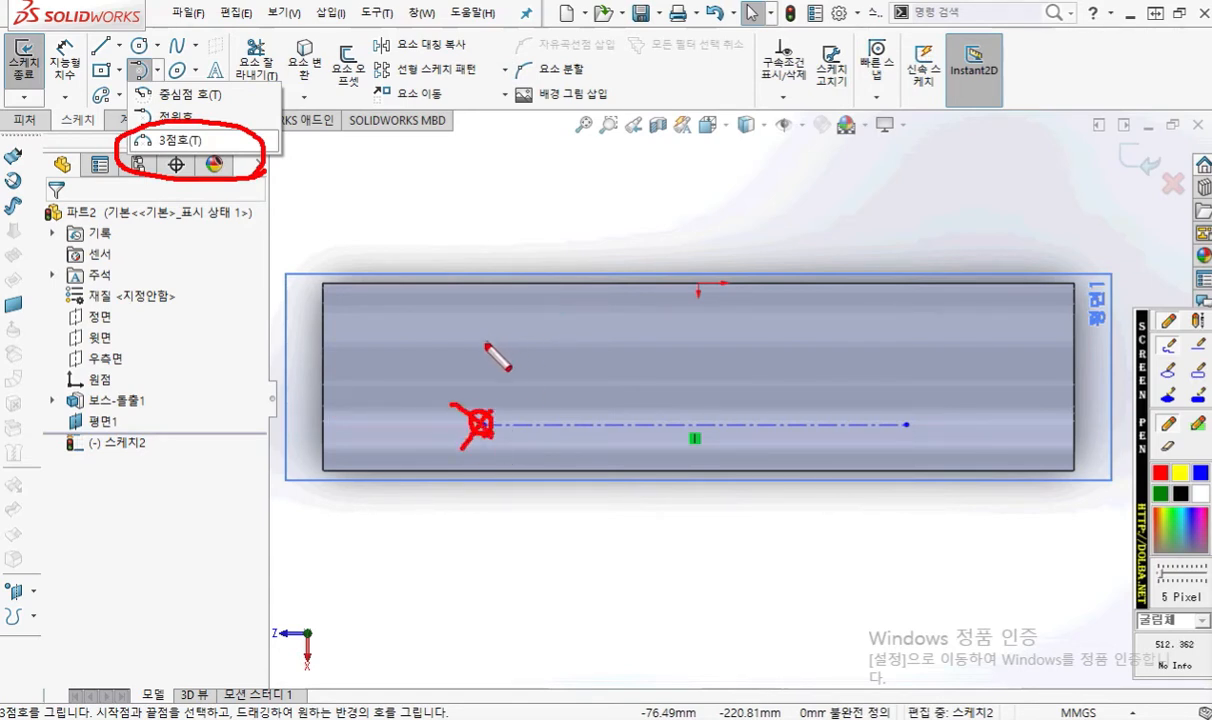
Step: Number the arc's start, end and peak 1, 2 and 3 with the screen pen, trace the arc and clear the marks
left_click_drag(458, 336, 458, 364)
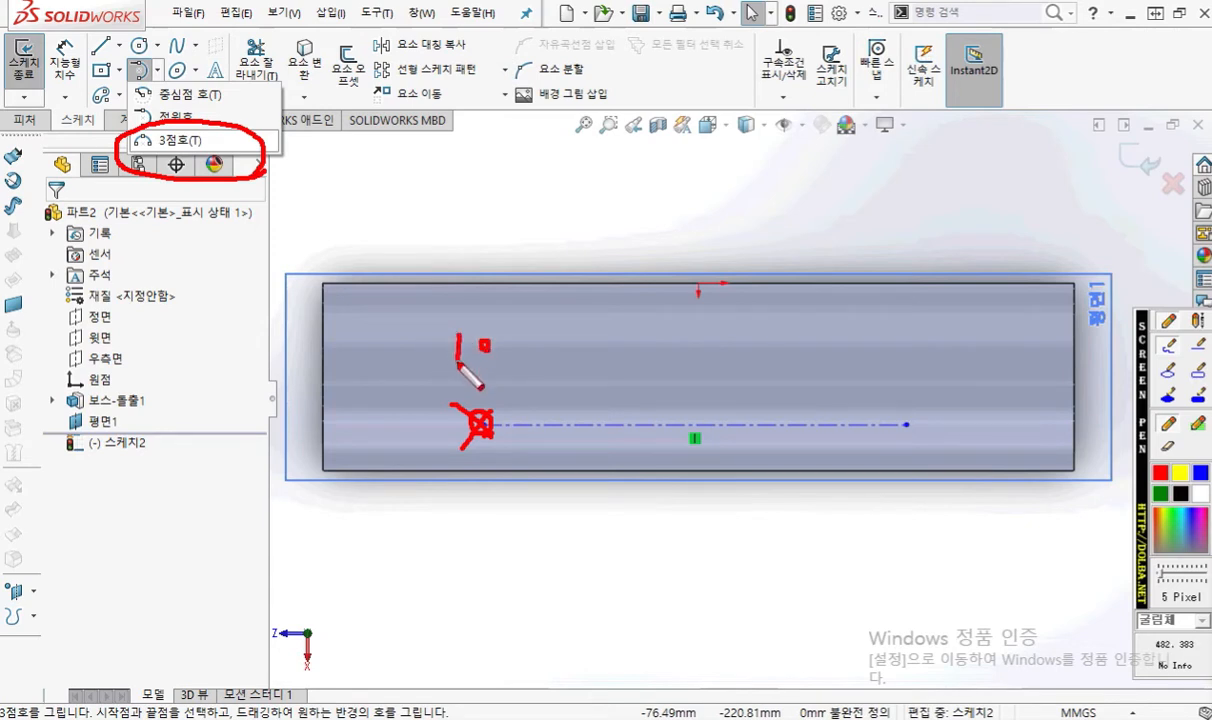
left_click_drag(893, 342, 918, 357)
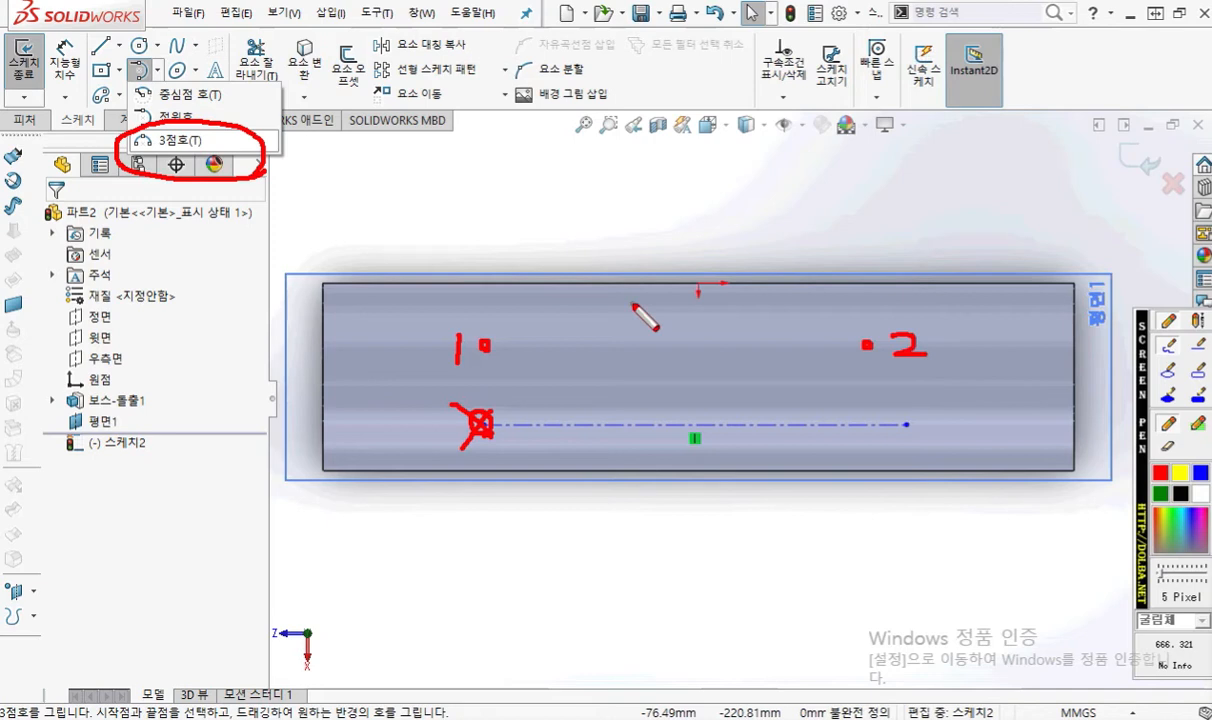
mouse_move(678, 224)
left_mouse_down()
mouse_move(703, 232)
mouse_move(682, 250)
left_mouse_up()
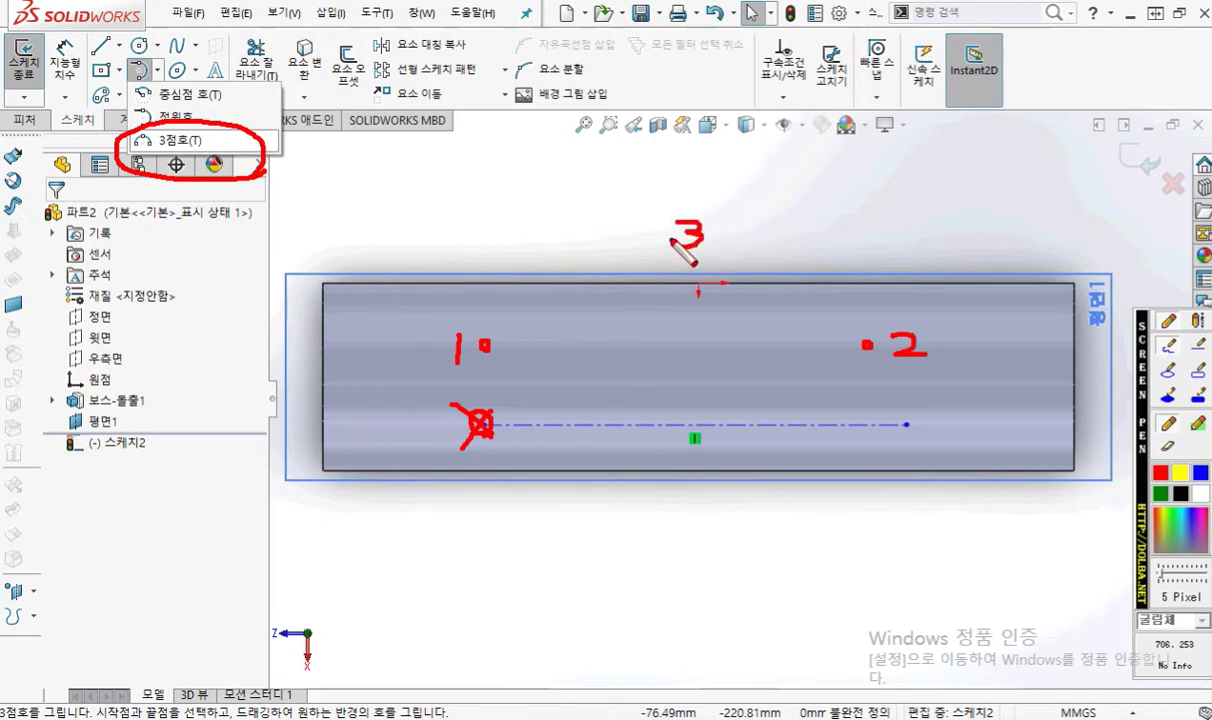
mouse_move(487, 345)
left_mouse_down()
mouse_move(705, 247)
mouse_move(872, 345)
left_mouse_up()
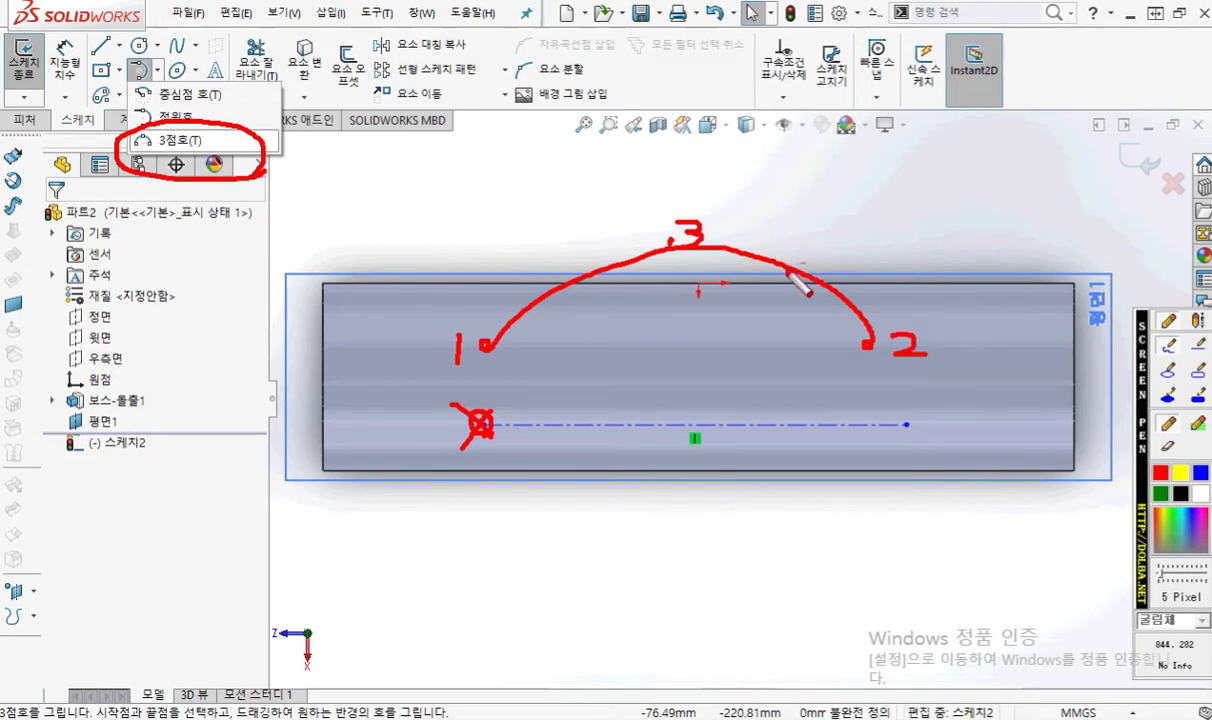
key("Escape")
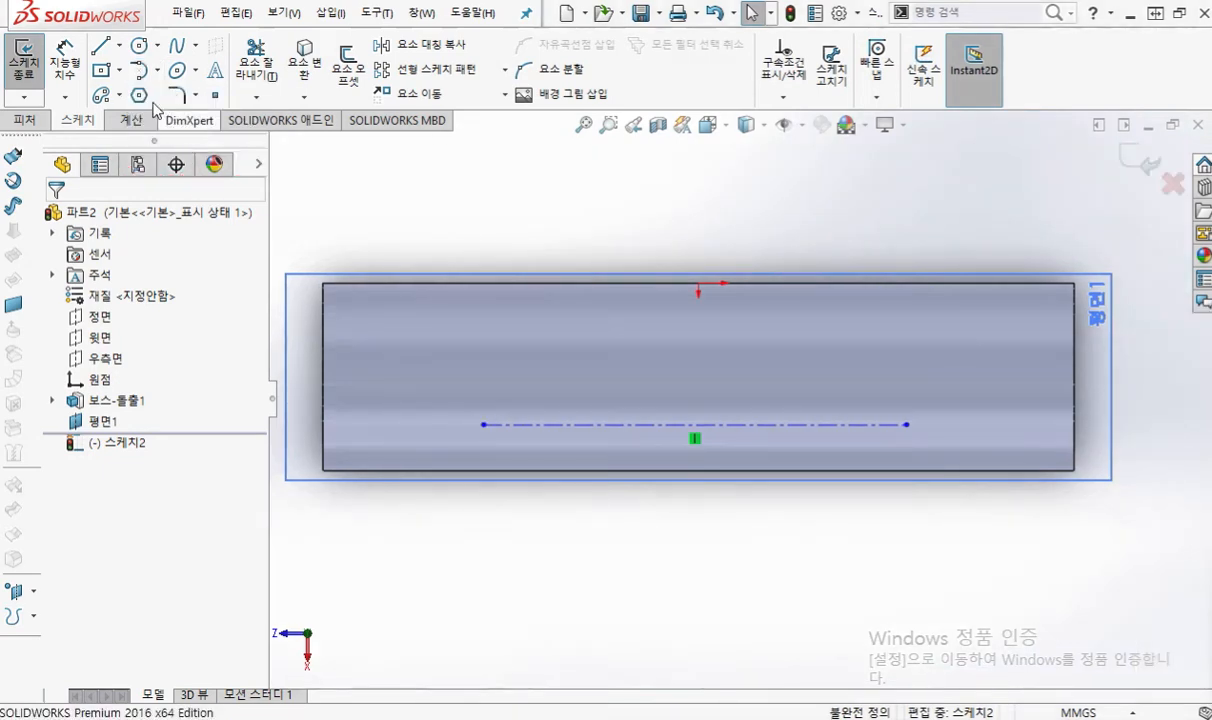
Step: Sketch a 3-point arc of about 130 mm radius bulging above the centerline and make it construction geometry (보조선)
left_click(157, 70)
left_click(180, 135)
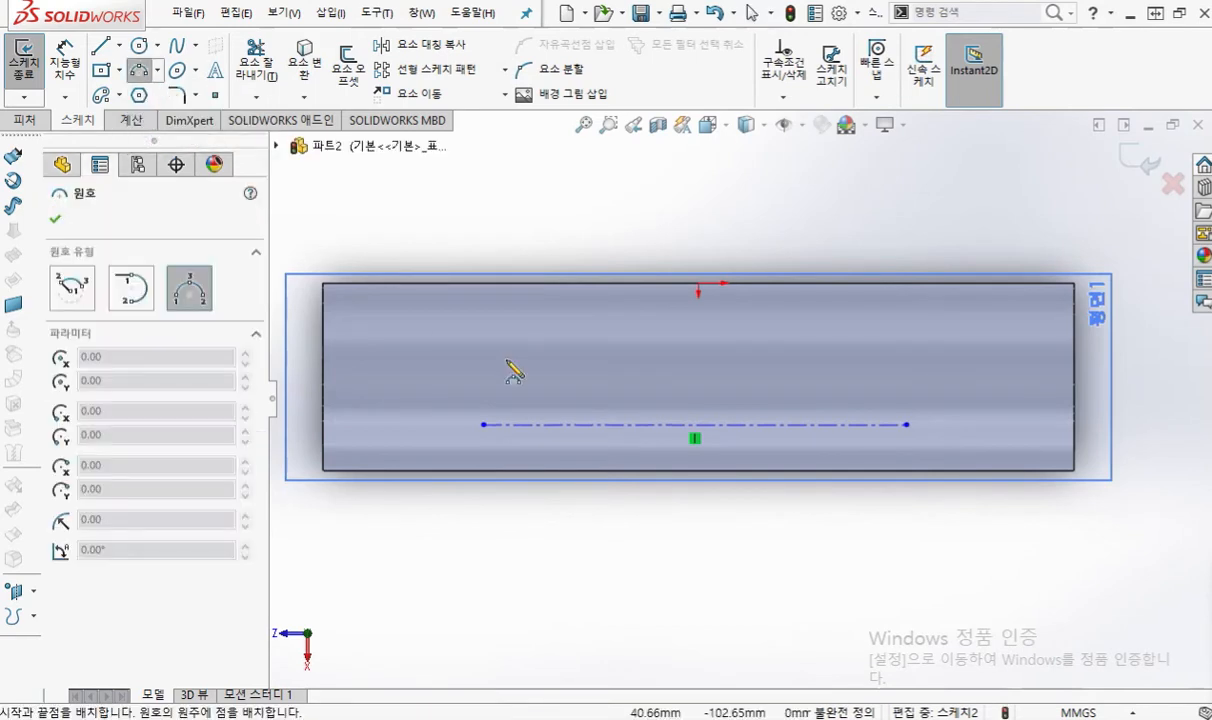
left_click(490, 350)
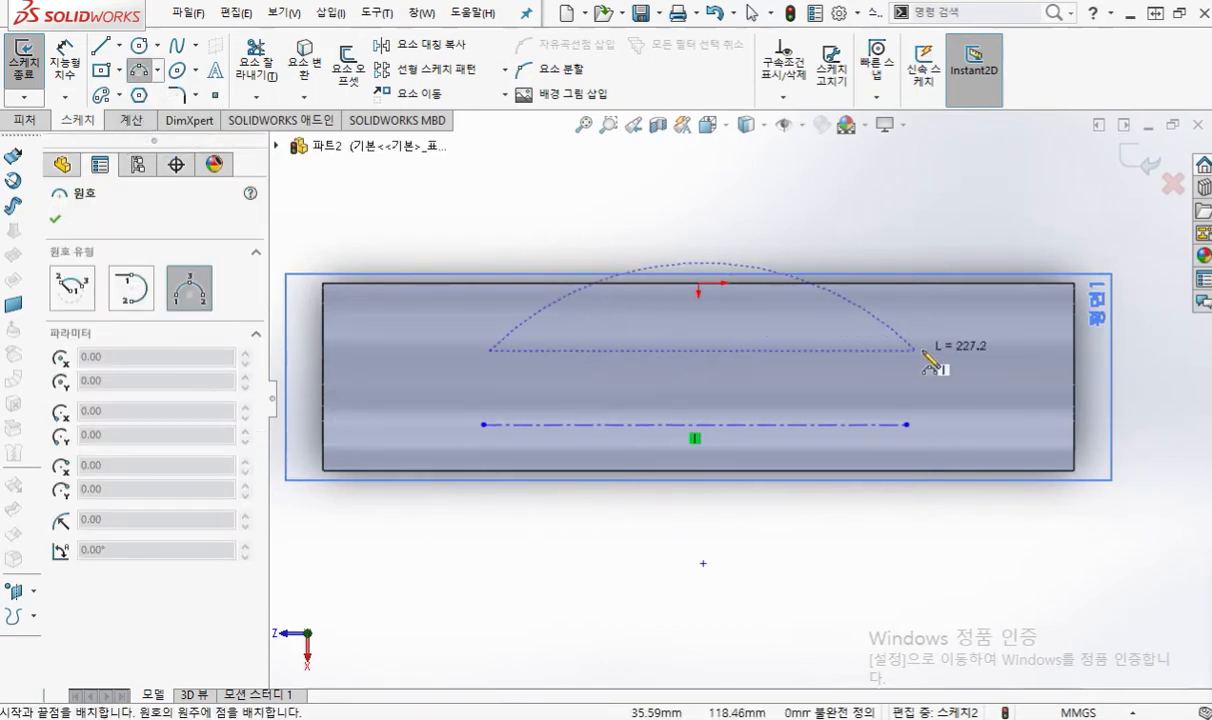
left_click(888, 357)
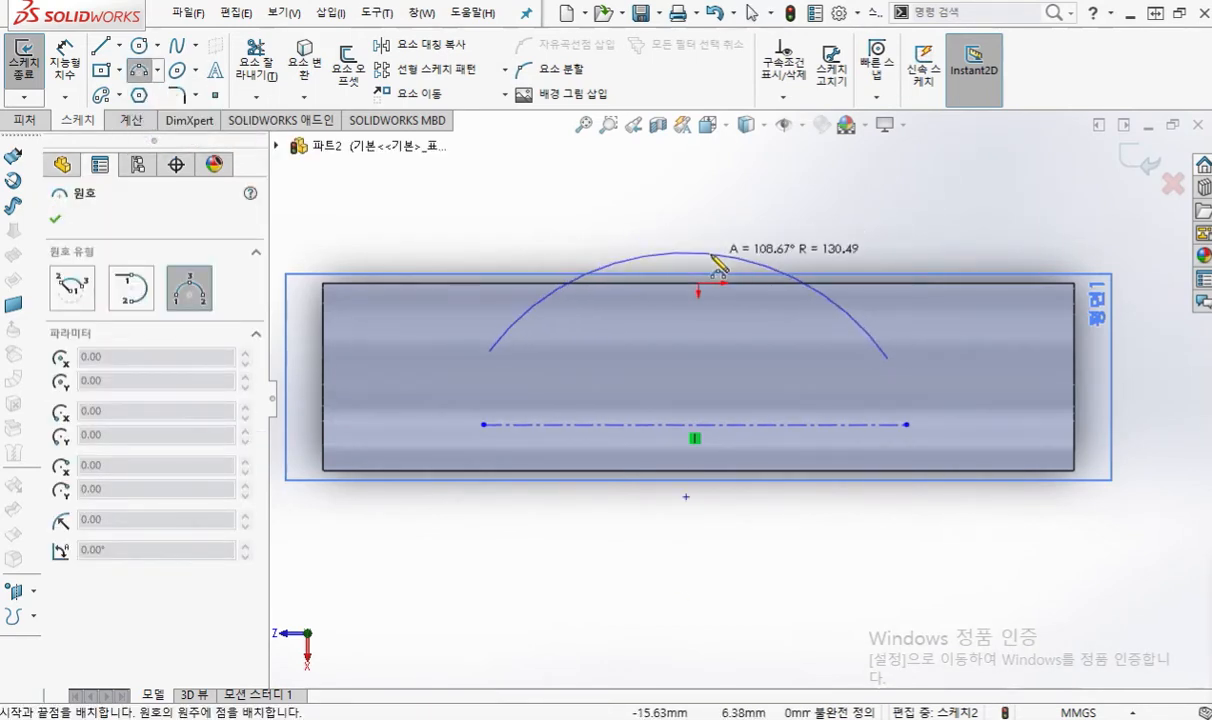
left_click(718, 259)
left_click(84, 557)
Step: Circle the construction option (보조선) with the screen pen, clear the mark and finish the arc
mouse_move(155, 565)
left_mouse_down()
mouse_move(40, 505)
mouse_move(150, 560)
mouse_move(160, 600)
left_mouse_up()
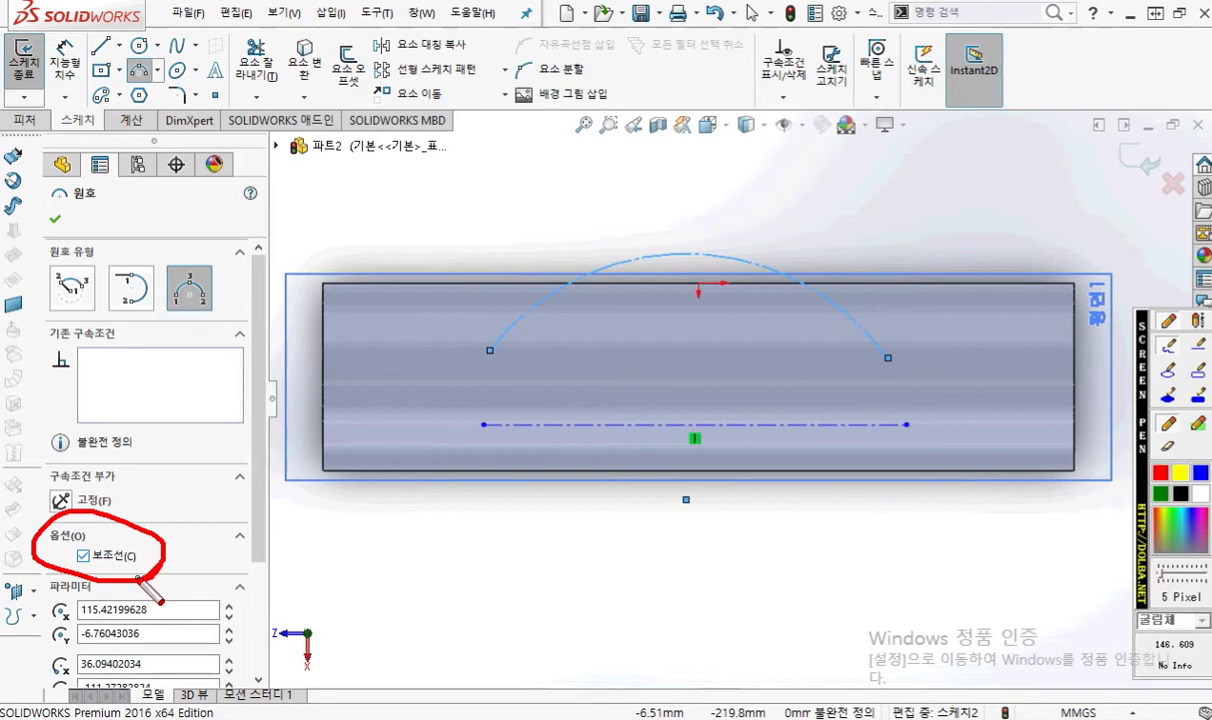
key("Escape")
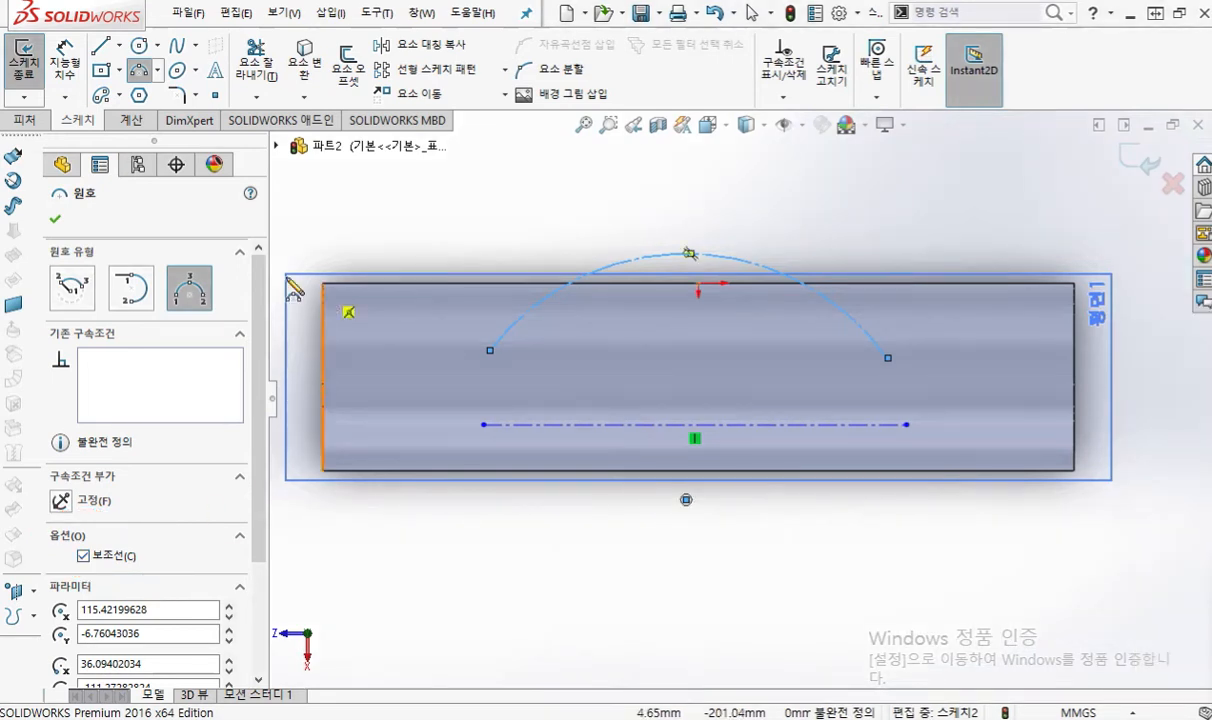
left_click(56, 219)
left_click(900, 192)
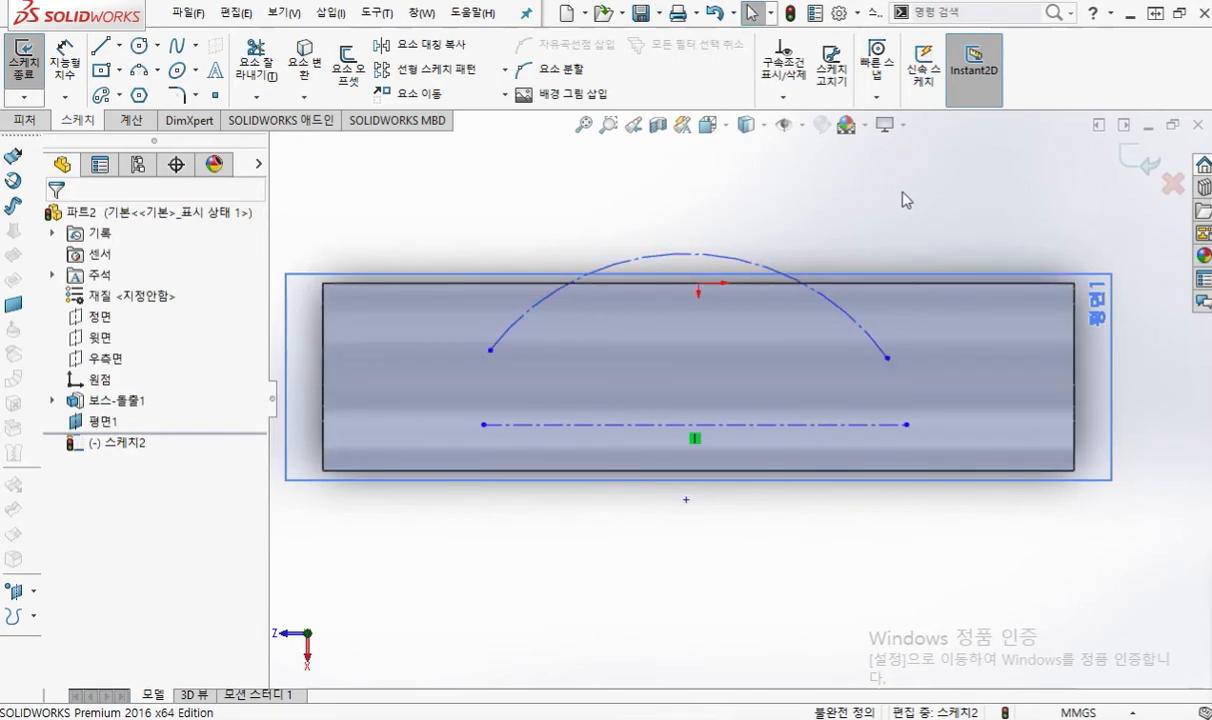
Step: Circle the sketch text tool with the screen pen, draw arrows to the arc and centerline, number them 2 and 1, and clear the marks
middle_click_drag(839, 243, 834, 268, "ctrl")
scroll(834, 268, "up", 2)
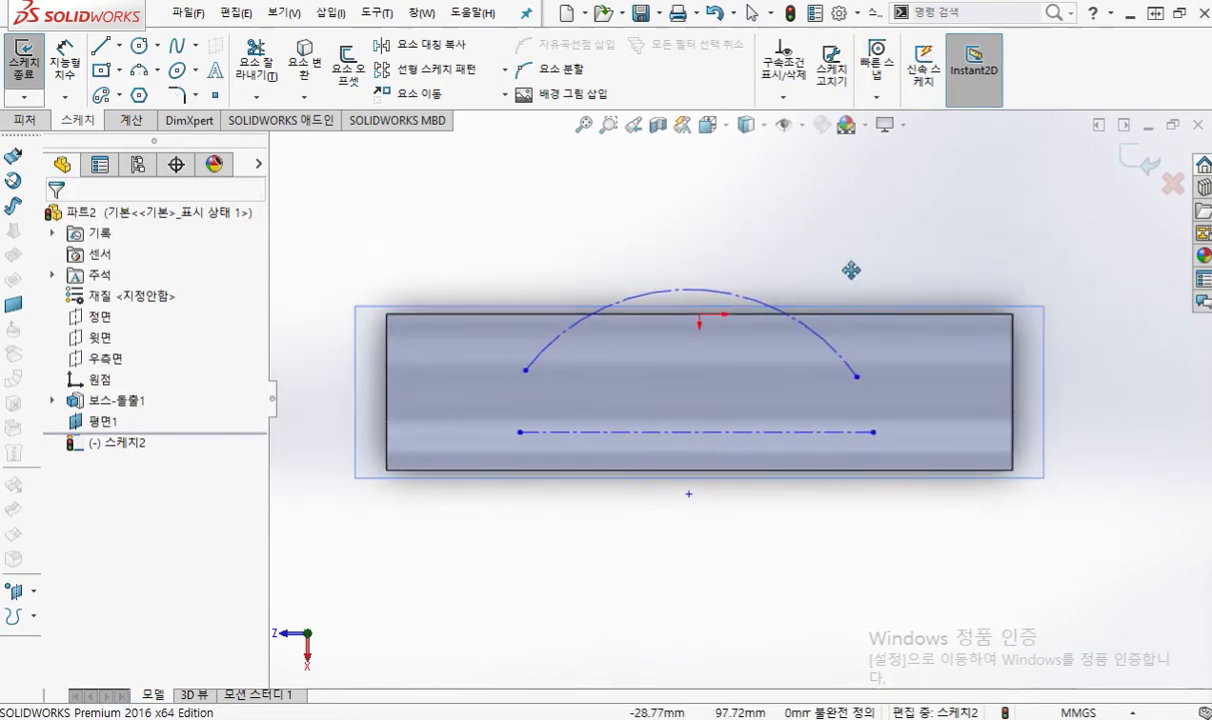
key("F12")
mouse_move(229, 87)
left_mouse_down()
mouse_move(194, 85)
mouse_move(231, 57)
mouse_move(214, 90)
left_mouse_up()
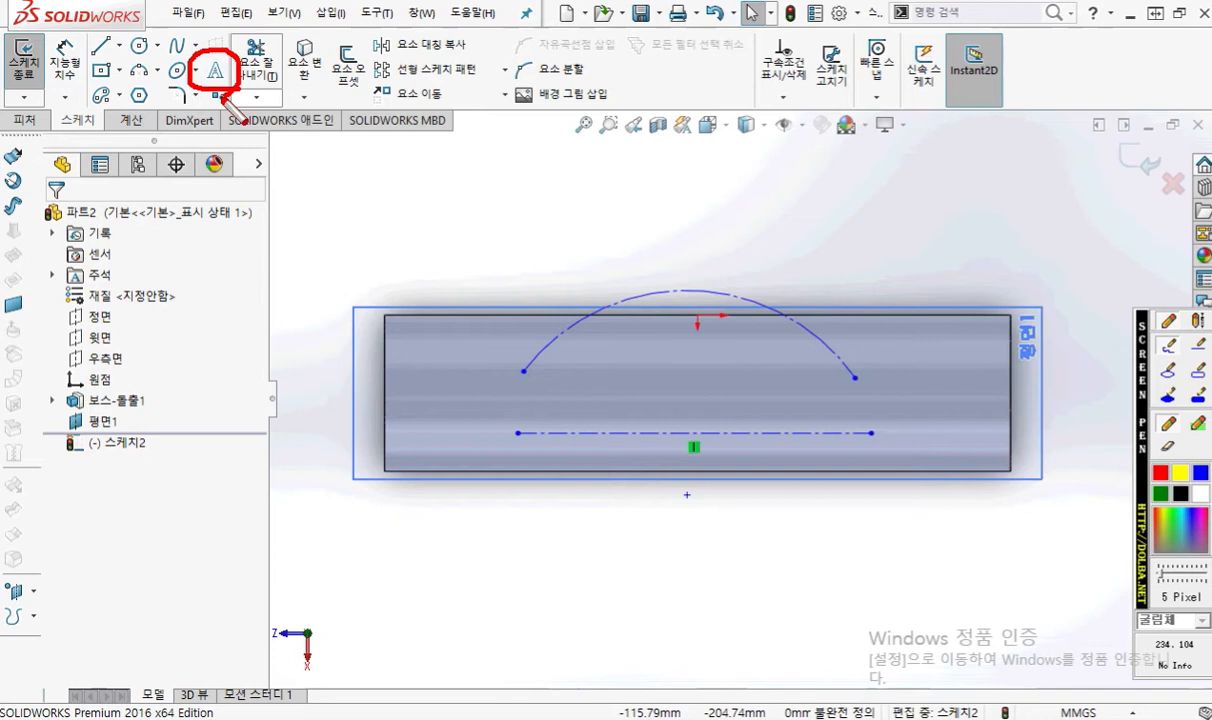
mouse_move(233, 100)
left_mouse_down()
mouse_move(545, 235)
mouse_move(572, 300)
mouse_move(607, 272)
left_mouse_up()
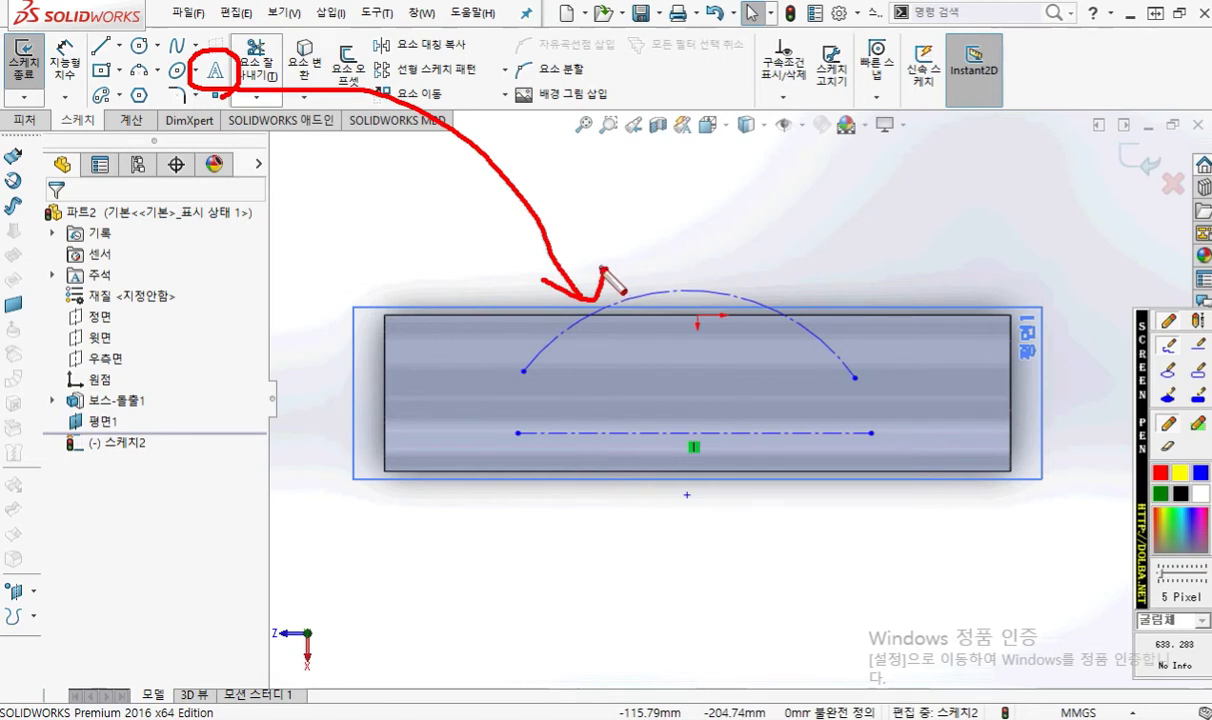
mouse_move(289, 87)
left_mouse_down()
mouse_move(572, 362)
mouse_move(597, 425)
mouse_move(622, 377)
left_mouse_up()
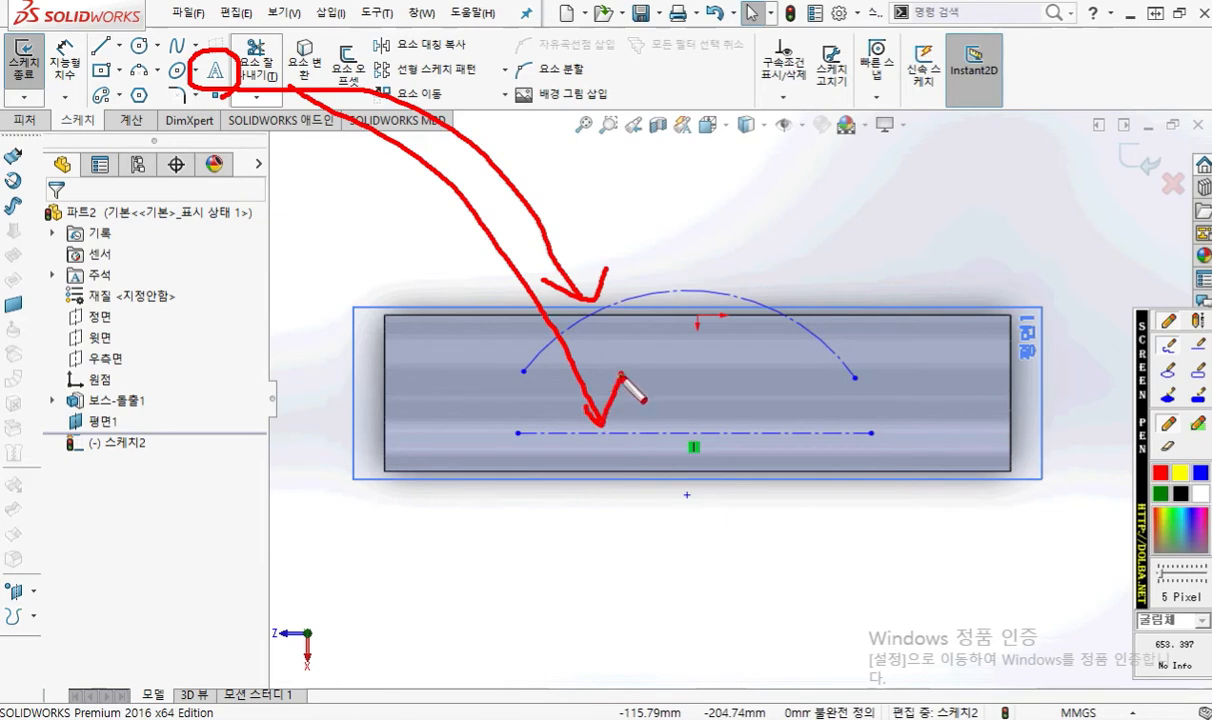
left_click_drag(655, 410, 670, 459)
mouse_move(662, 266)
left_mouse_down()
mouse_move(664, 288)
mouse_move(705, 283)
mouse_move(698, 238)
mouse_move(736, 306)
left_mouse_up()
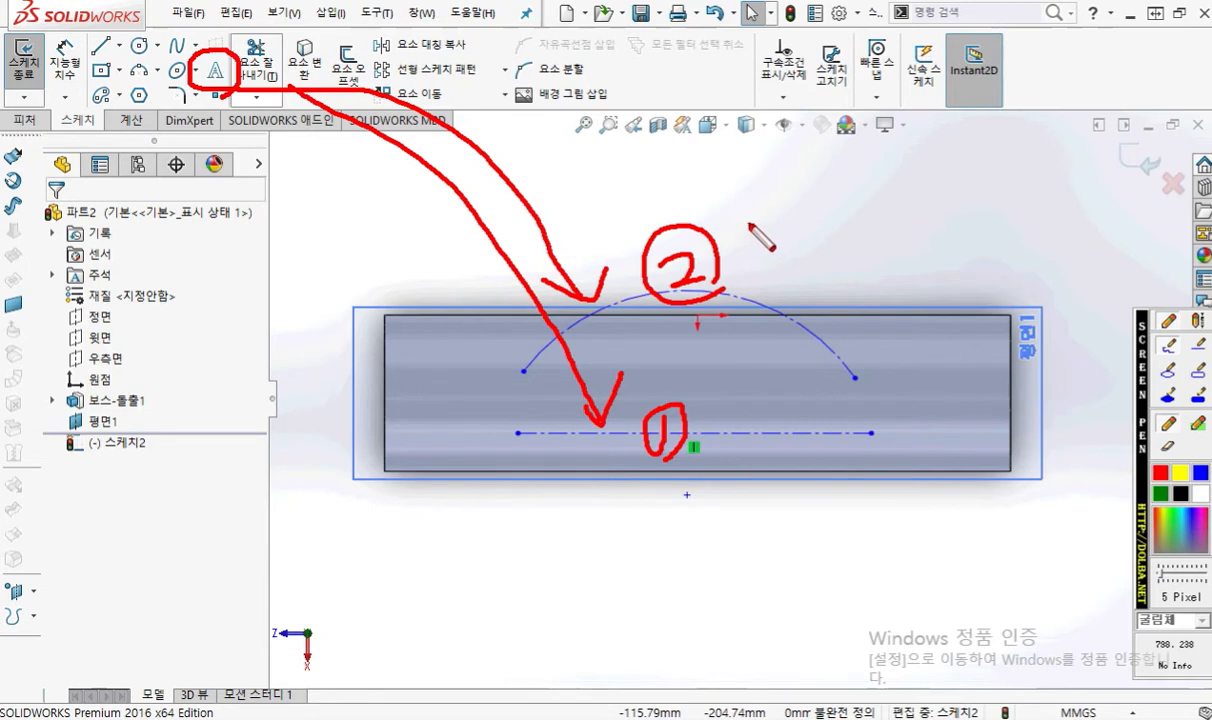
key("Escape")
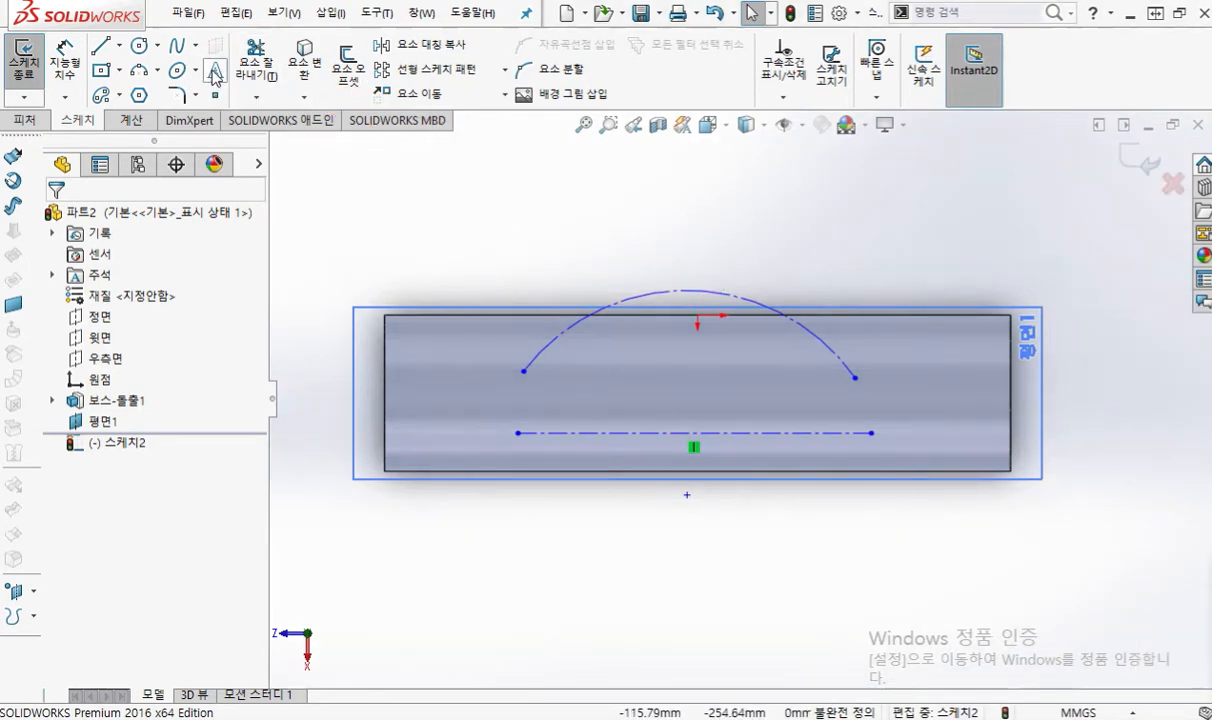
Step: Start a sketch text, circle its curve selection (곡선) with the screen pen, link it to the traced centerline and clear the marks
left_click(215, 70)
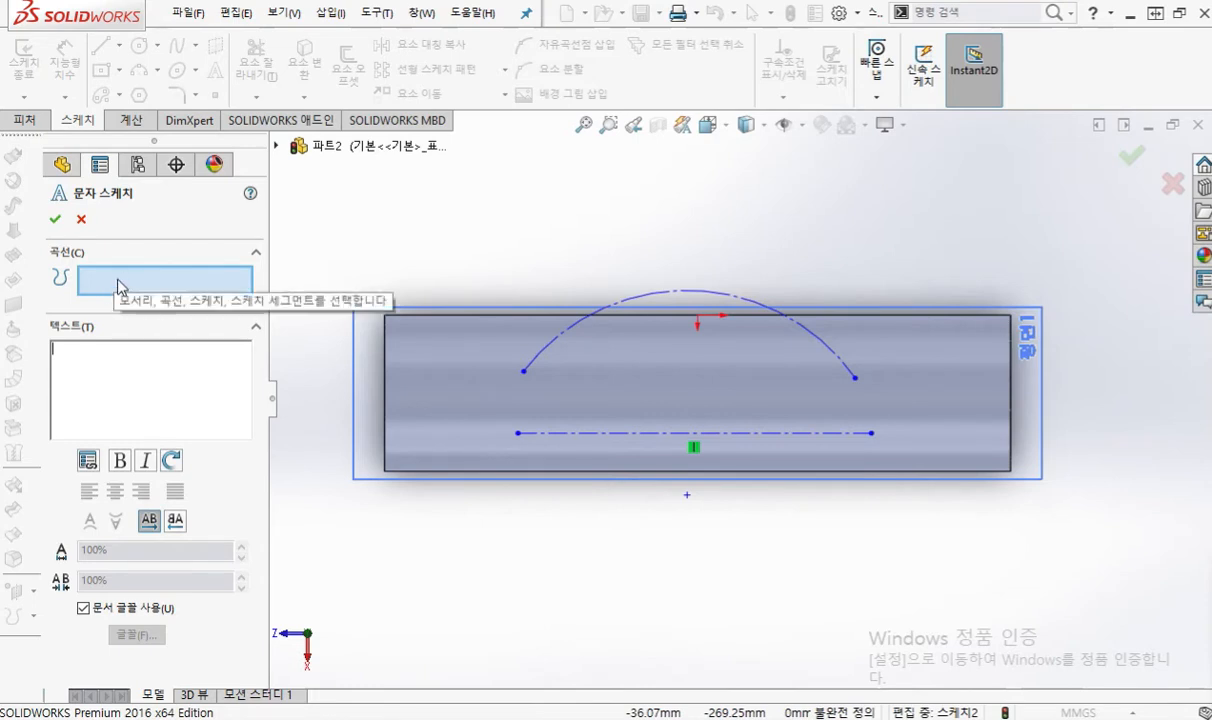
mouse_move(250, 303)
left_mouse_down()
mouse_move(257, 311)
mouse_move(55, 280)
mouse_move(262, 305)
mouse_move(231, 328)
left_mouse_up()
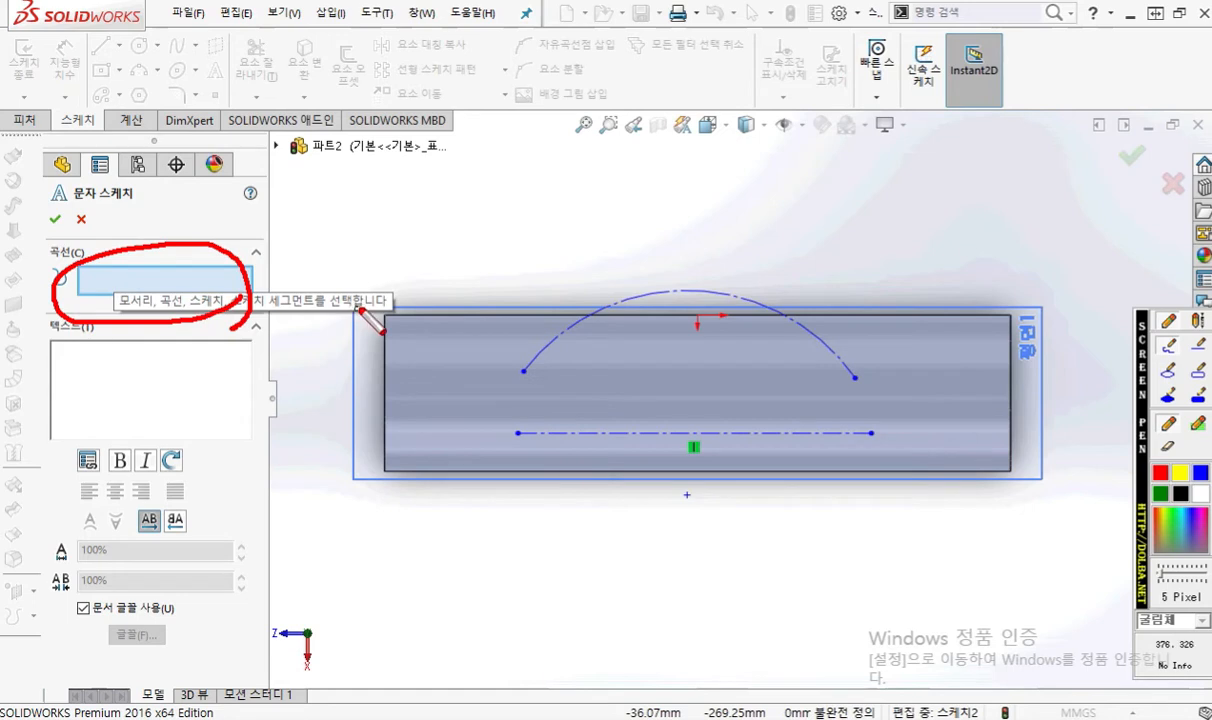
left_click_drag(386, 475, 1008, 472)
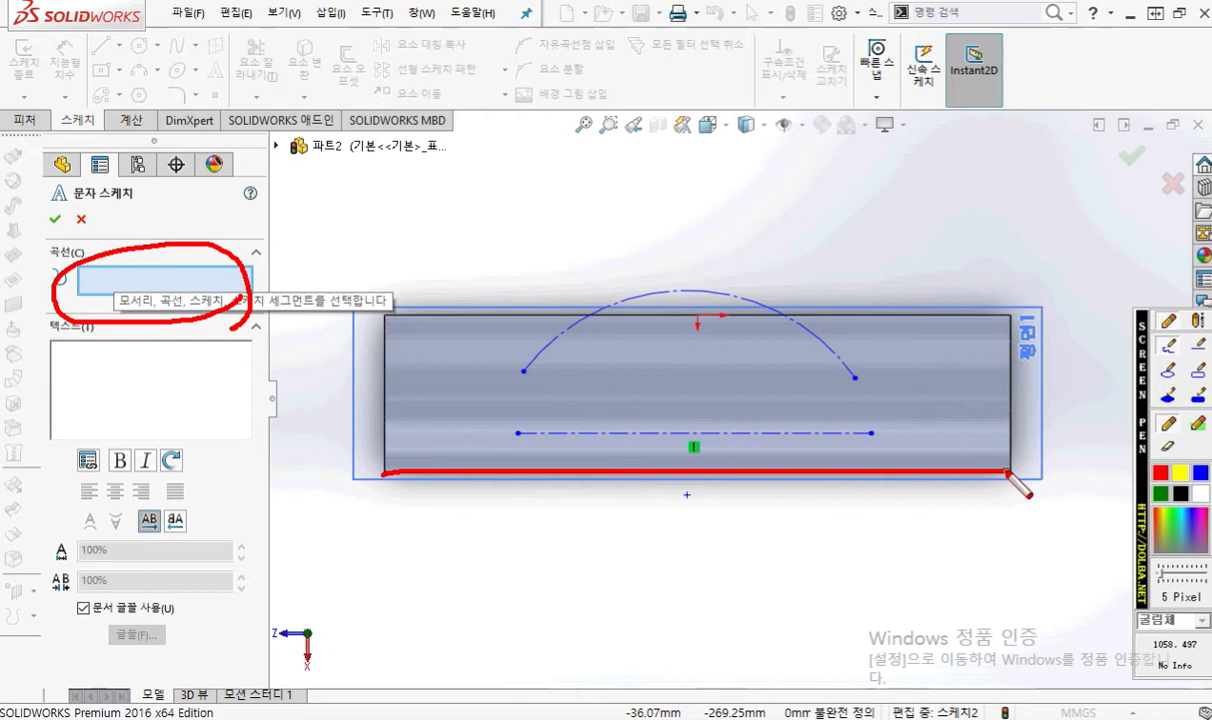
left_click_drag(528, 433, 878, 430)
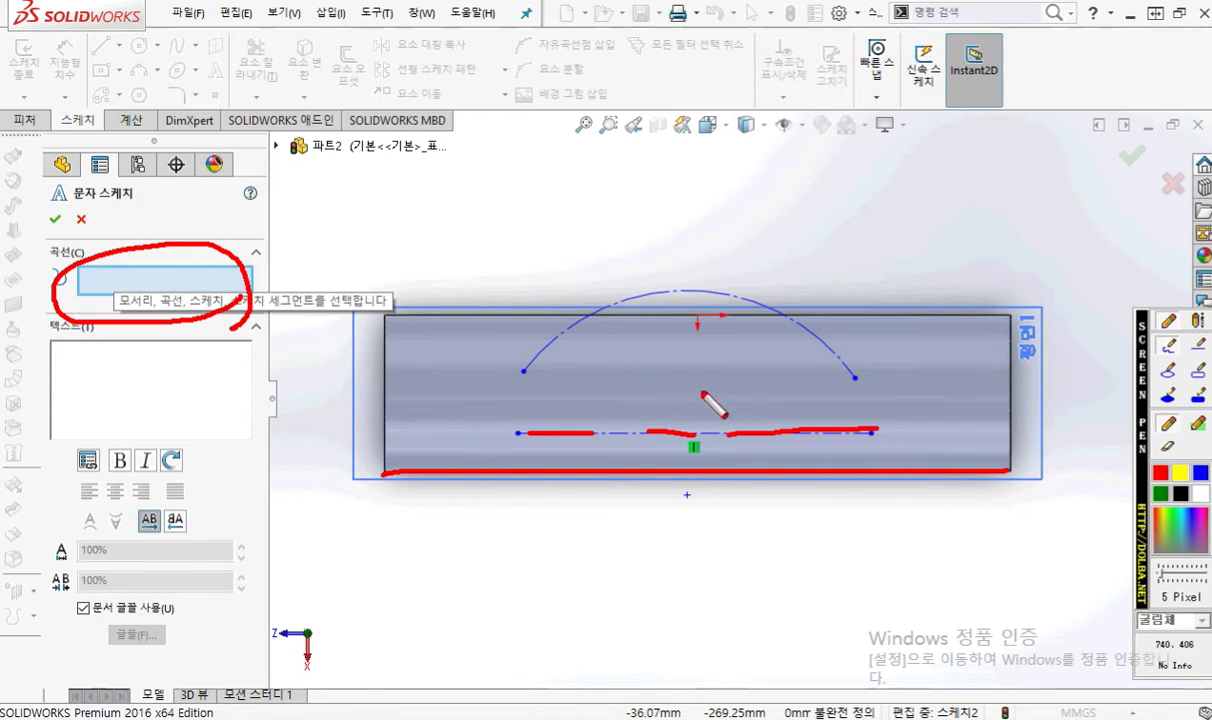
mouse_move(240, 292)
left_mouse_down()
mouse_move(305, 252)
mouse_move(600, 425)
mouse_move(628, 390)
left_mouse_up()
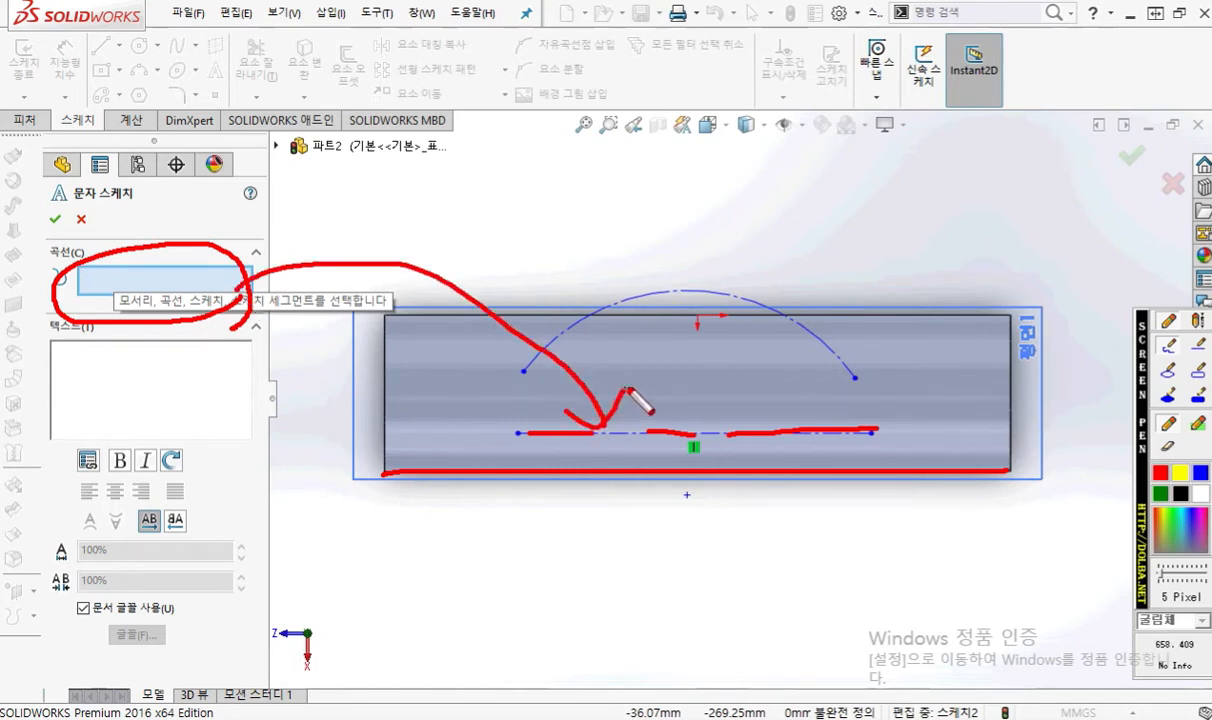
key("Escape")
Step: Place the sketch text "solidworks" along the construction centerline
left_click(566, 437)
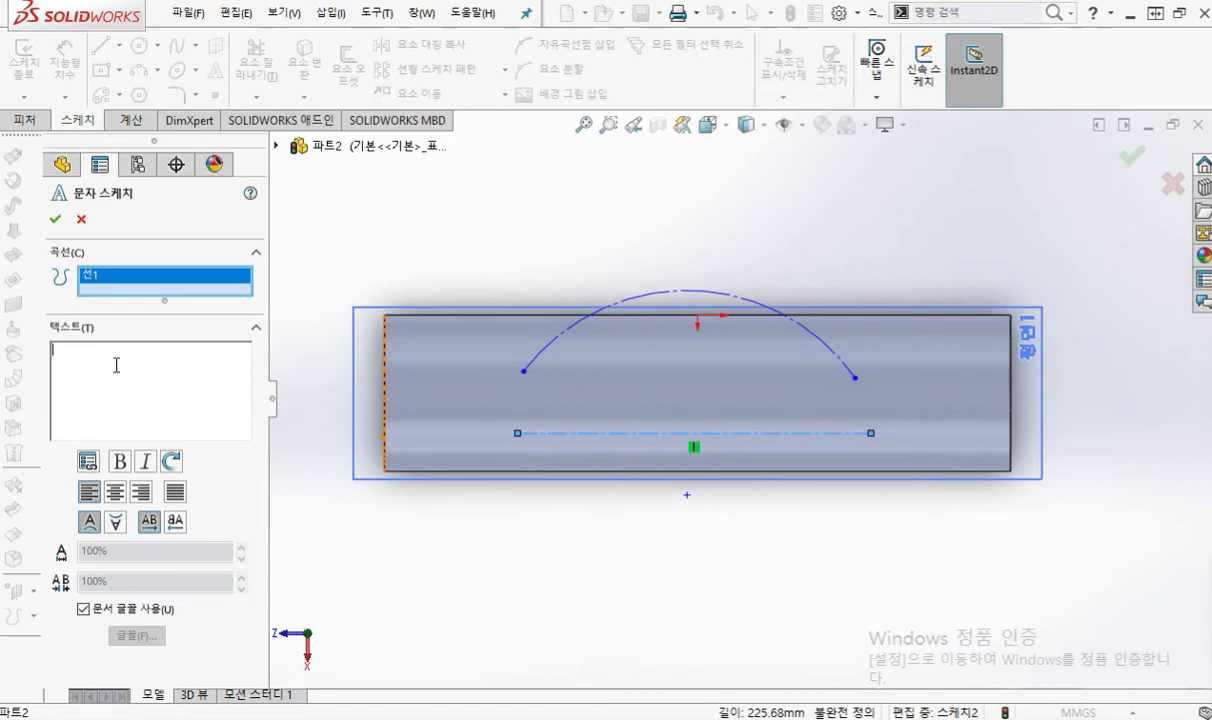
type("solidworks")
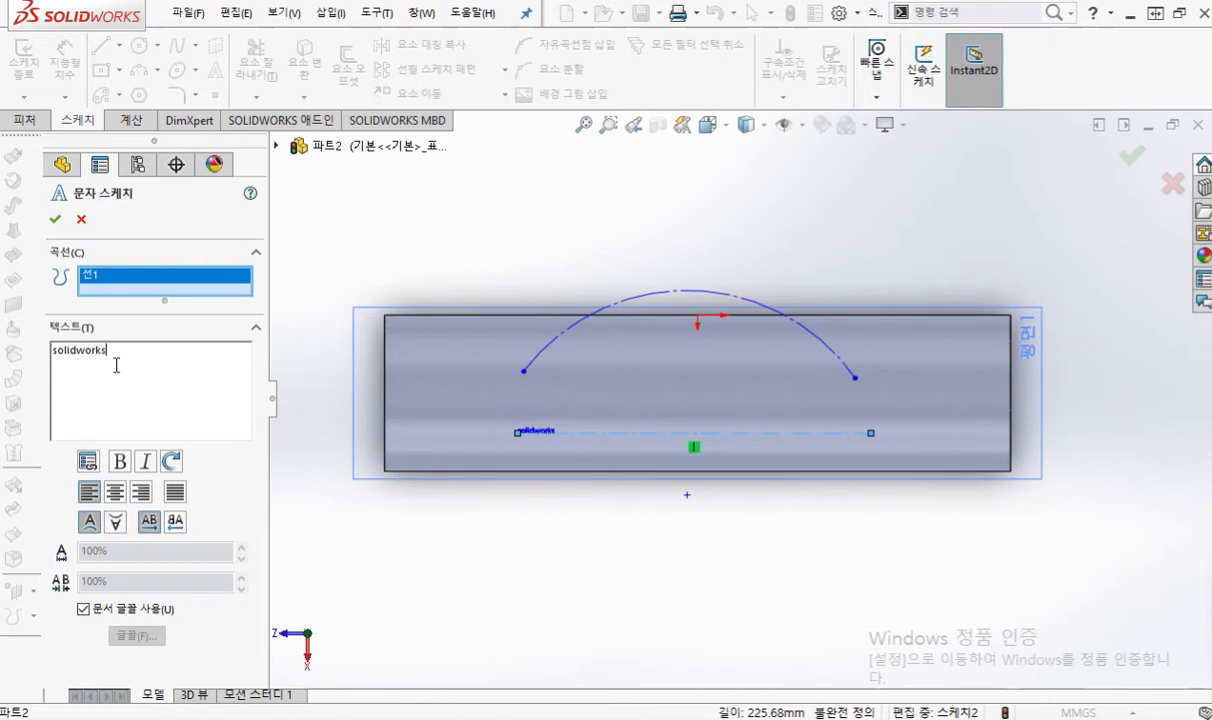
Step: Draw a screen-pen arrow from the entered text to the lettering on the centerline and outline both
key("ctrl+F2")
mouse_move(127, 354)
left_mouse_down()
mouse_move(514, 440)
mouse_move(461, 449)
left_mouse_up()
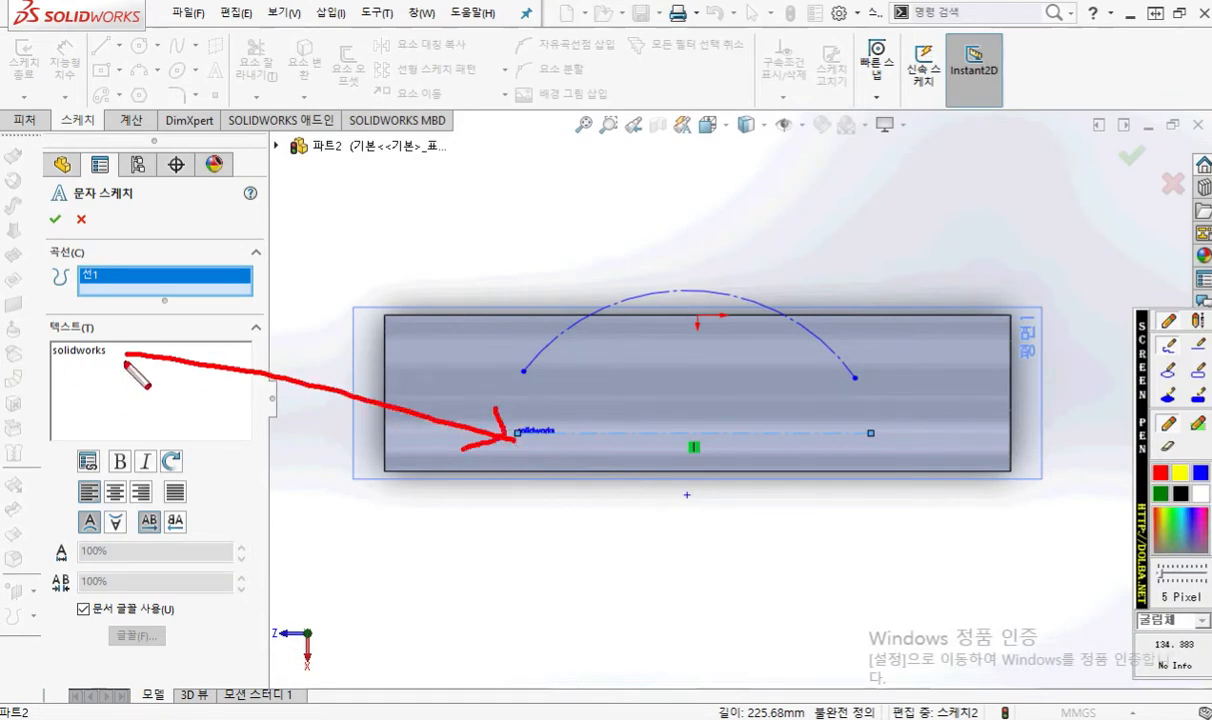
mouse_move(40, 362)
left_mouse_down()
mouse_move(125, 365)
mouse_move(22, 340)
mouse_move(70, 376)
mouse_move(120, 376)
left_mouse_up()
mouse_move(588, 446)
left_mouse_down()
mouse_move(502, 432)
mouse_move(579, 411)
mouse_move(570, 449)
left_mouse_up()
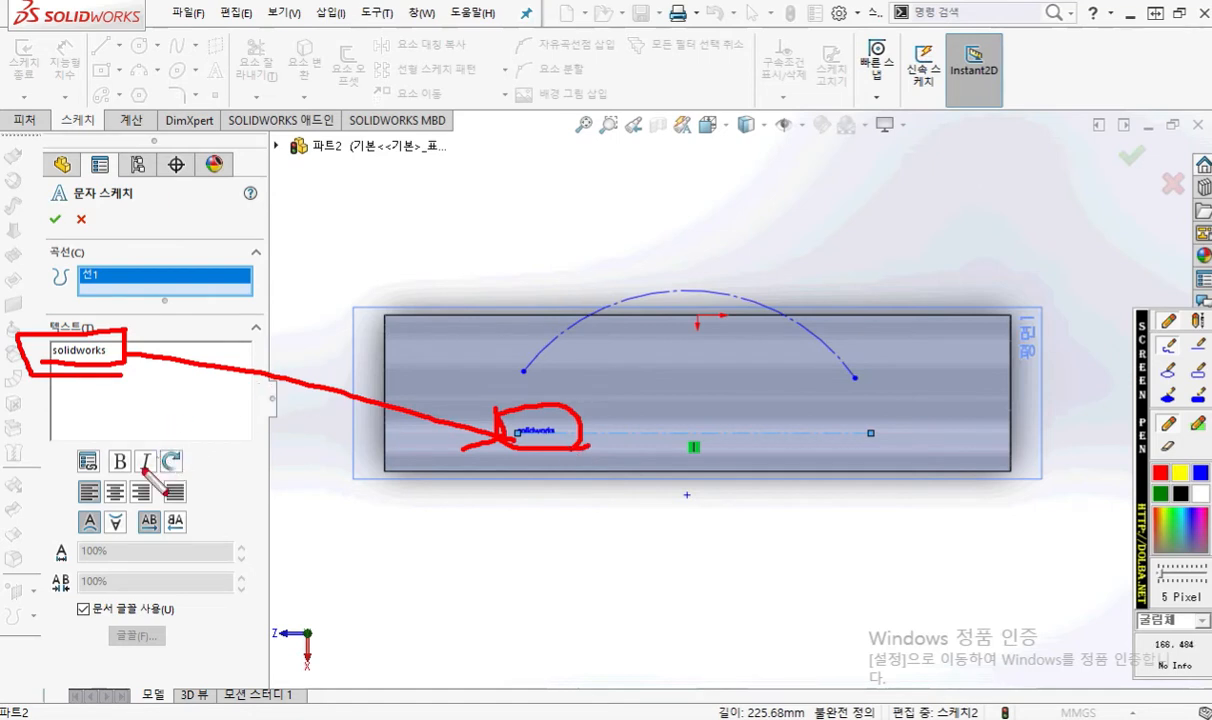
Step: Underline the text style options with the screen pen and label the B option "Bold 굵기" with an arrow
left_click_drag(63, 475, 197, 471)
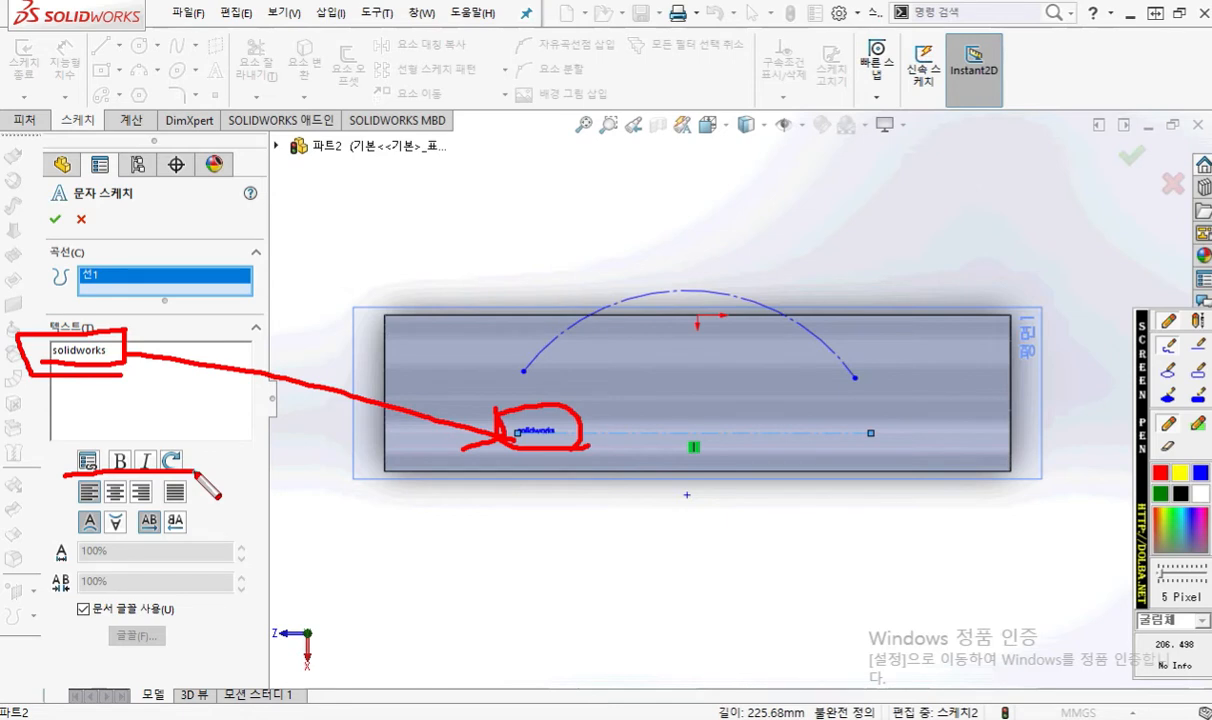
mouse_move(116, 426)
left_mouse_down()
mouse_move(117, 458)
mouse_move(133, 438)
mouse_move(118, 460)
left_mouse_up()
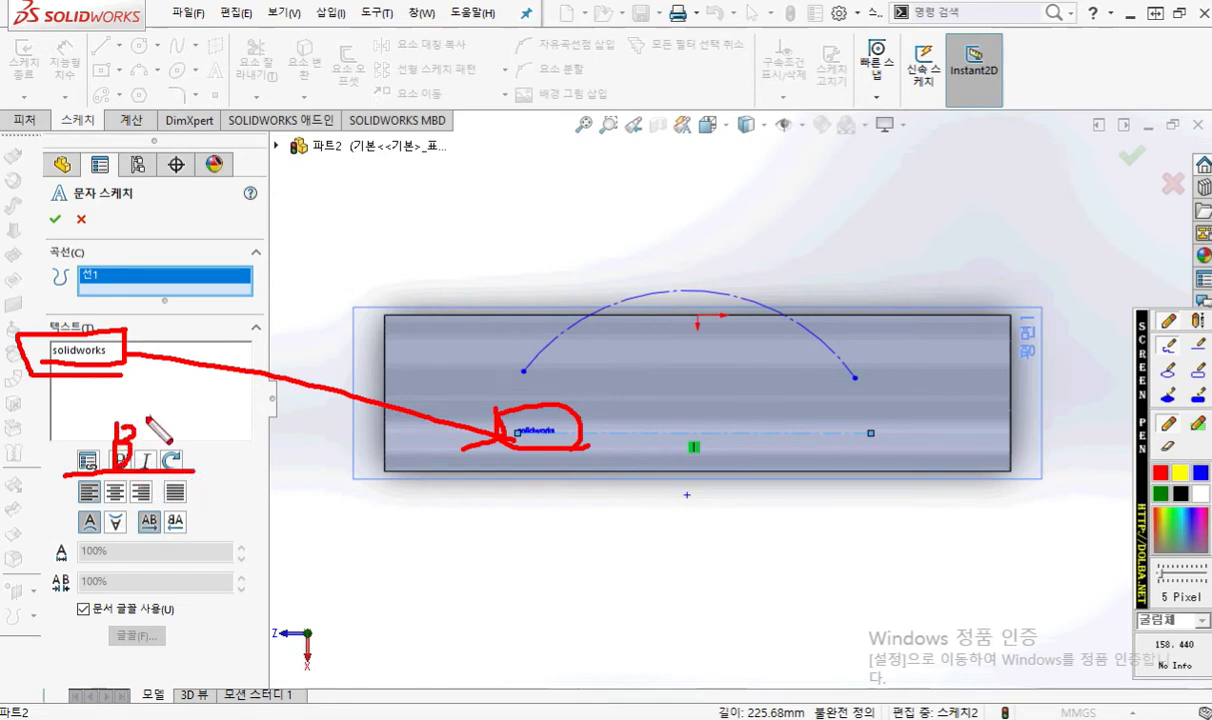
mouse_move(253, 292)
left_mouse_down()
mouse_move(143, 418)
mouse_move(180, 402)
left_mouse_up()
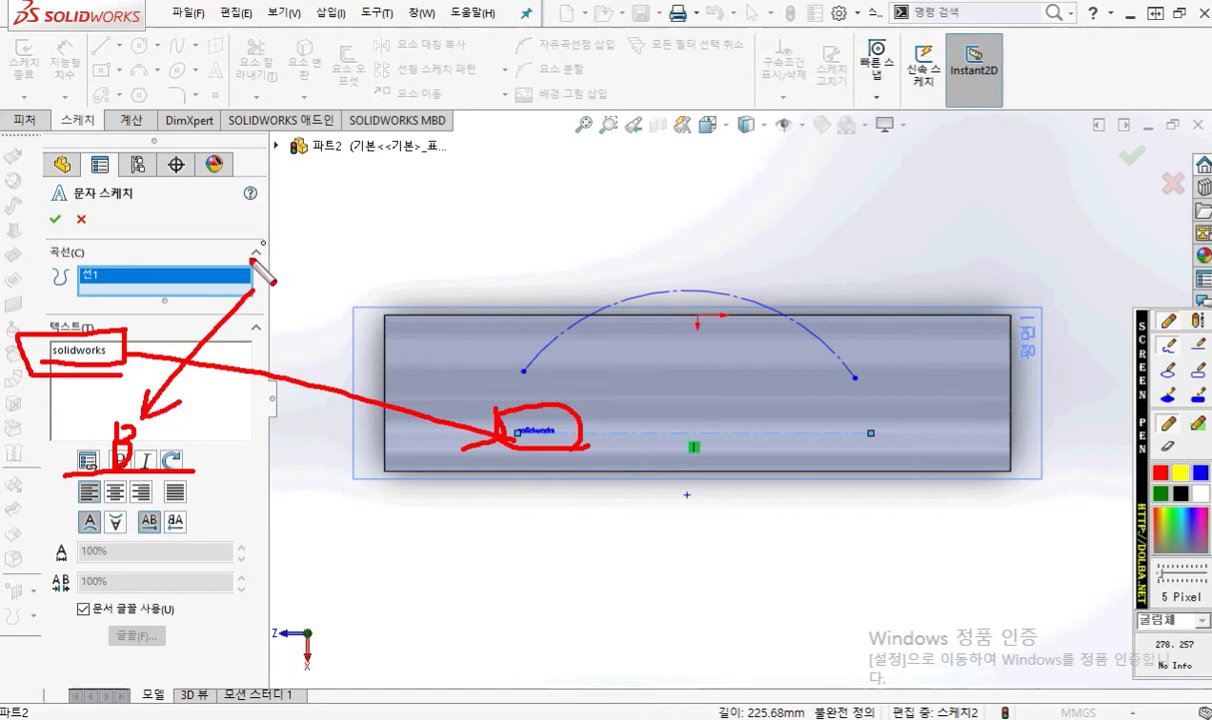
left_click_drag(257, 251, 258, 308)
mouse_move(257, 250)
left_mouse_down()
mouse_move(270, 249)
mouse_move(262, 303)
mouse_move(298, 276)
left_mouse_up()
mouse_move(321, 231)
left_mouse_down()
mouse_move(321, 281)
mouse_move(362, 278)
left_mouse_up()
left_click_drag(362, 228, 363, 278)
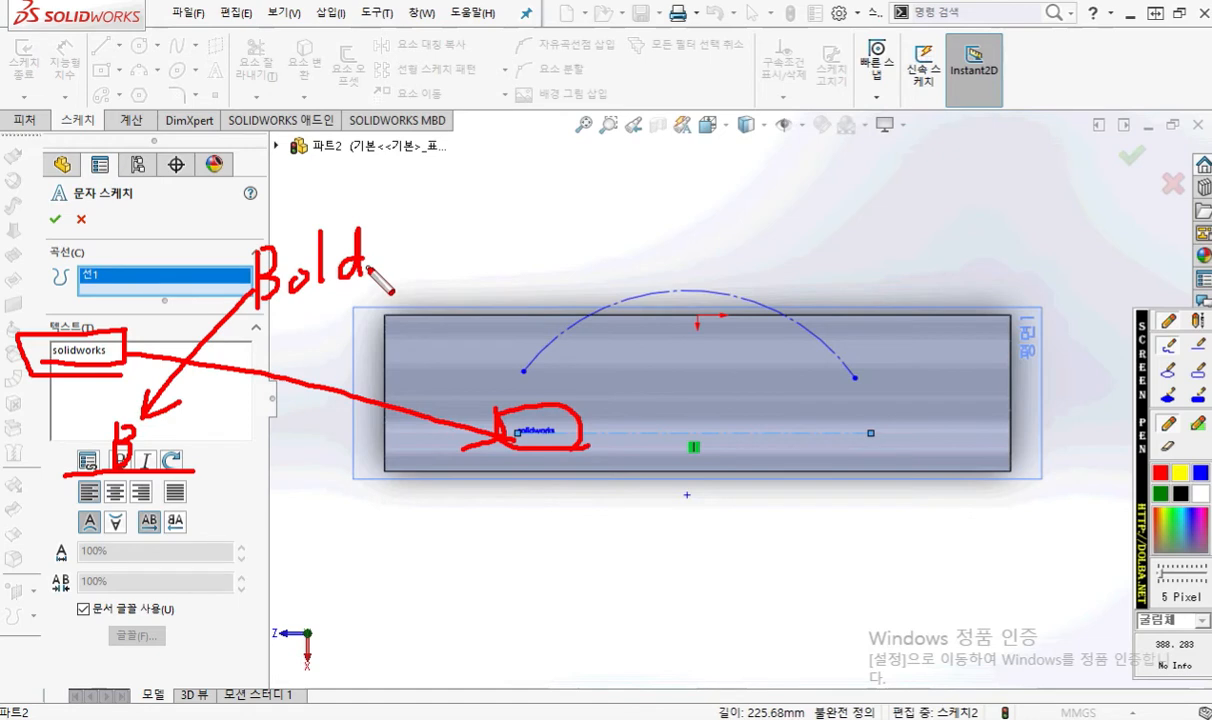
left_click_drag(396, 211, 413, 231)
mouse_move(401, 239)
left_mouse_down()
mouse_move(421, 253)
mouse_move(433, 238)
mouse_move(430, 252)
mouse_move(456, 241)
left_mouse_up()
left_click_drag(484, 197, 485, 254)
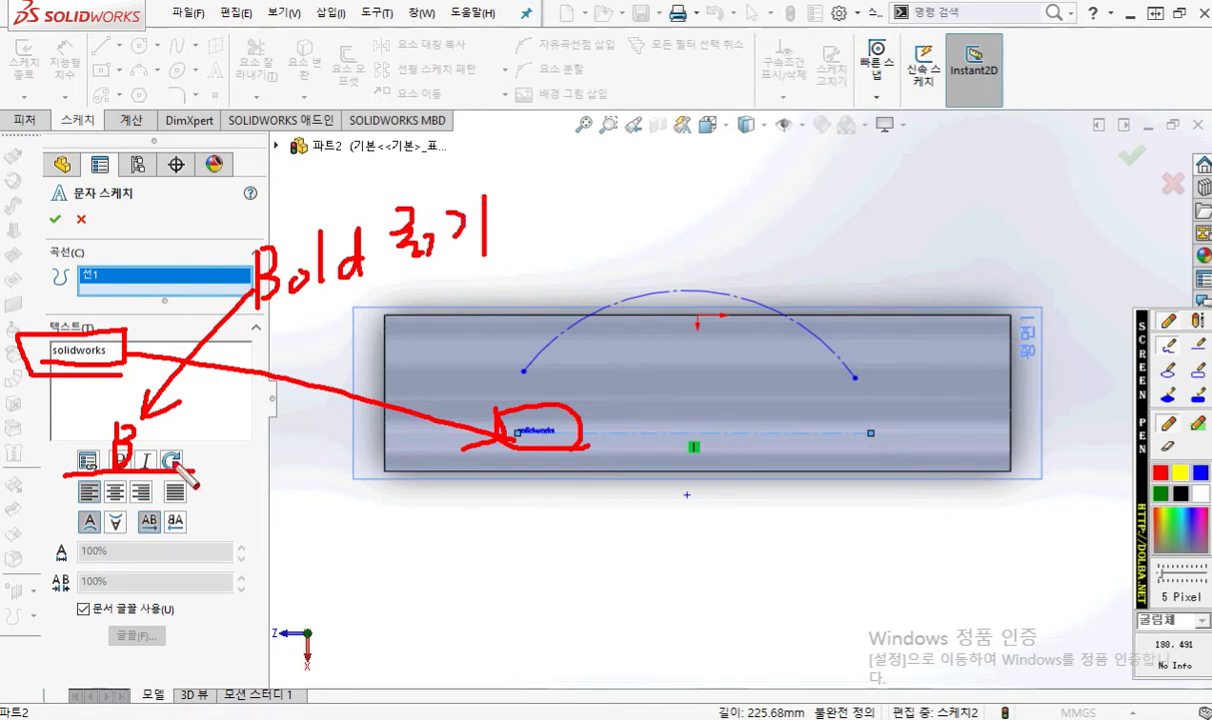
Step: Label the I option with handwritten Korean notes for italic and an arrow, circle "Bold" and clear the screen-pen marks
left_click_drag(160, 430, 173, 431)
mouse_move(158, 431)
left_mouse_down()
mouse_move(150, 463)
mouse_move(403, 335)
left_mouse_up()
left_click_drag(200, 405, 227, 421)
left_click_drag(438, 285, 457, 318)
left_click_drag(487, 272, 512, 268)
mouse_move(490, 291)
left_mouse_down()
mouse_move(516, 286)
mouse_move(509, 297)
mouse_move(524, 284)
left_mouse_up()
mouse_move(527, 265)
left_mouse_down()
mouse_move(526, 294)
mouse_move(555, 304)
left_mouse_up()
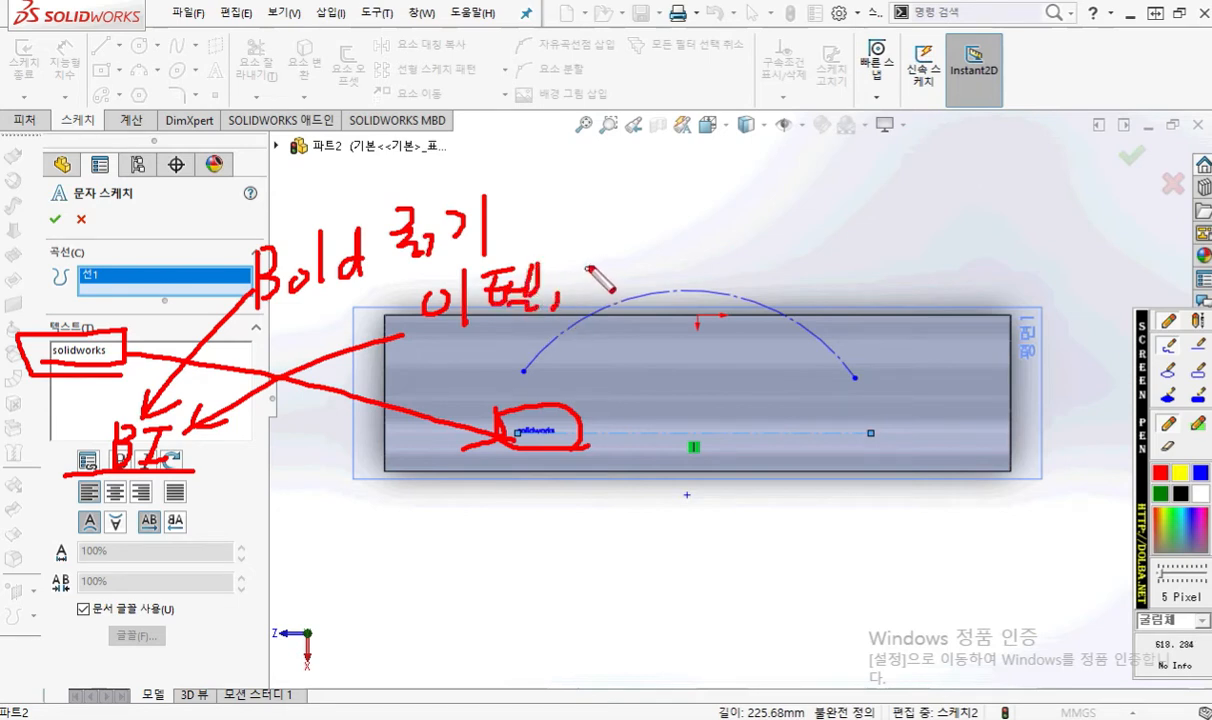
left_click_drag(591, 255, 599, 281)
mouse_move(621, 236)
left_mouse_down()
mouse_move(620, 285)
mouse_move(656, 240)
mouse_move(685, 252)
left_mouse_up()
mouse_move(661, 255)
left_mouse_down()
mouse_move(656, 266)
mouse_move(686, 273)
left_mouse_up()
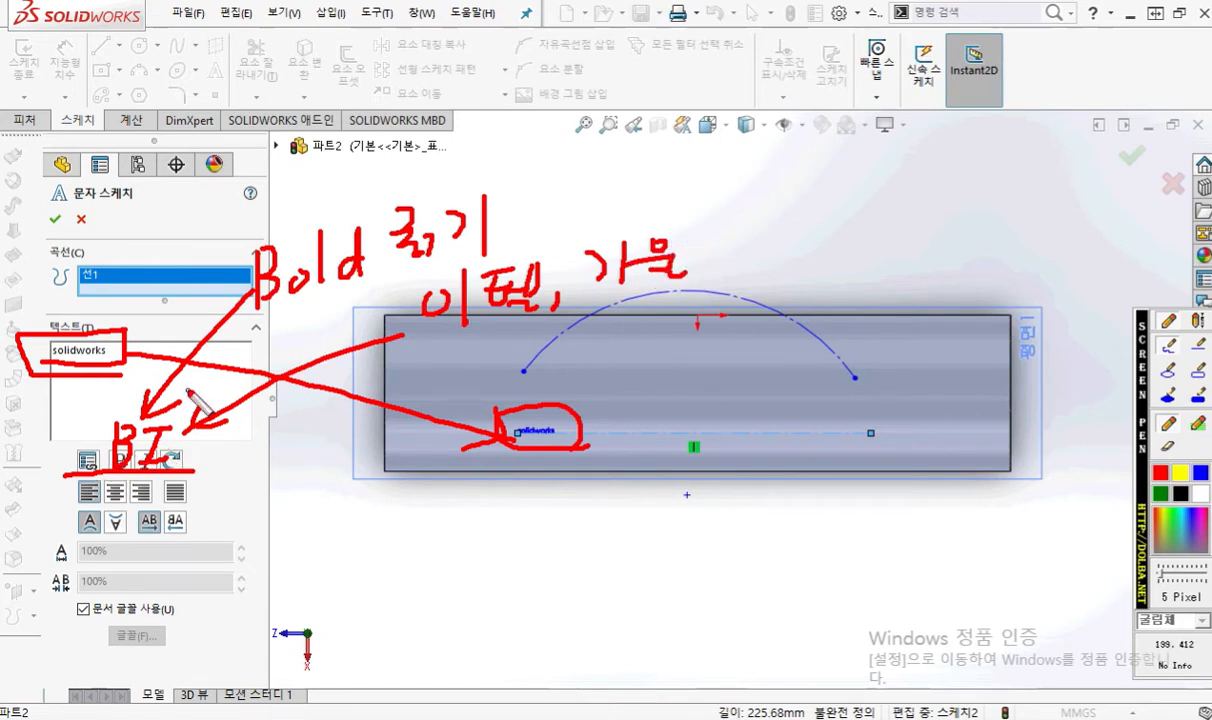
mouse_move(362, 296)
left_mouse_down()
mouse_move(224, 252)
mouse_move(366, 224)
mouse_move(355, 303)
left_mouse_up()
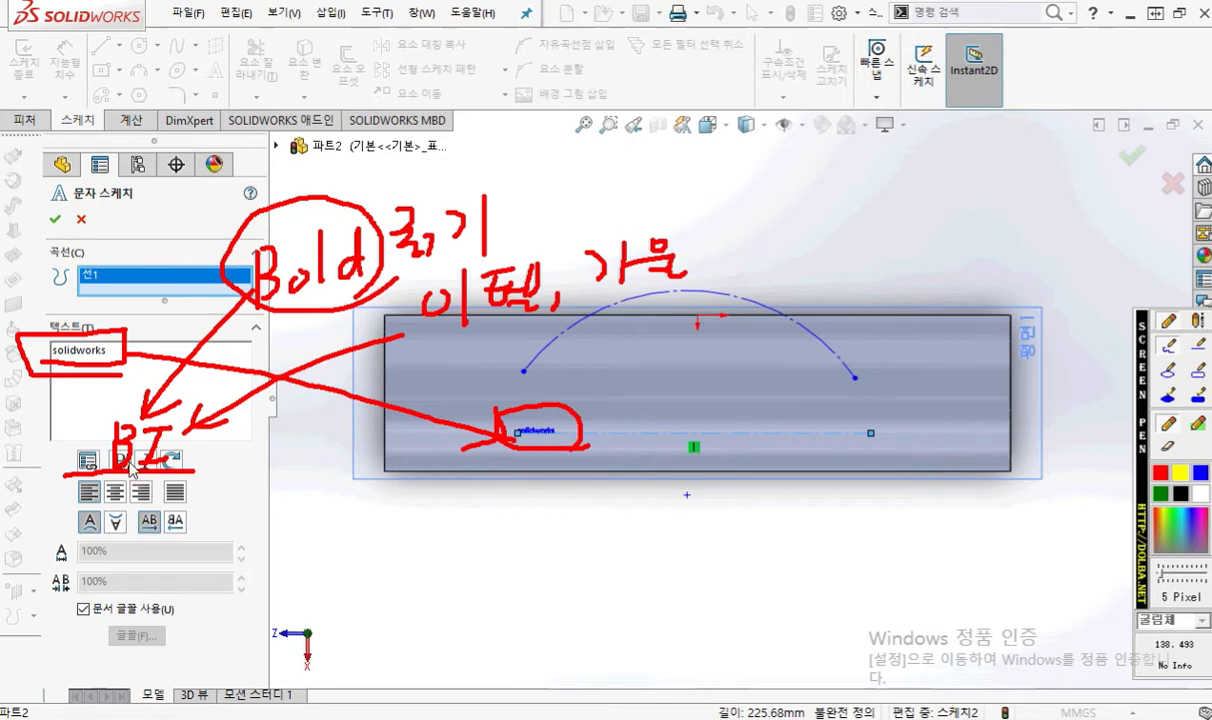
key("Escape")
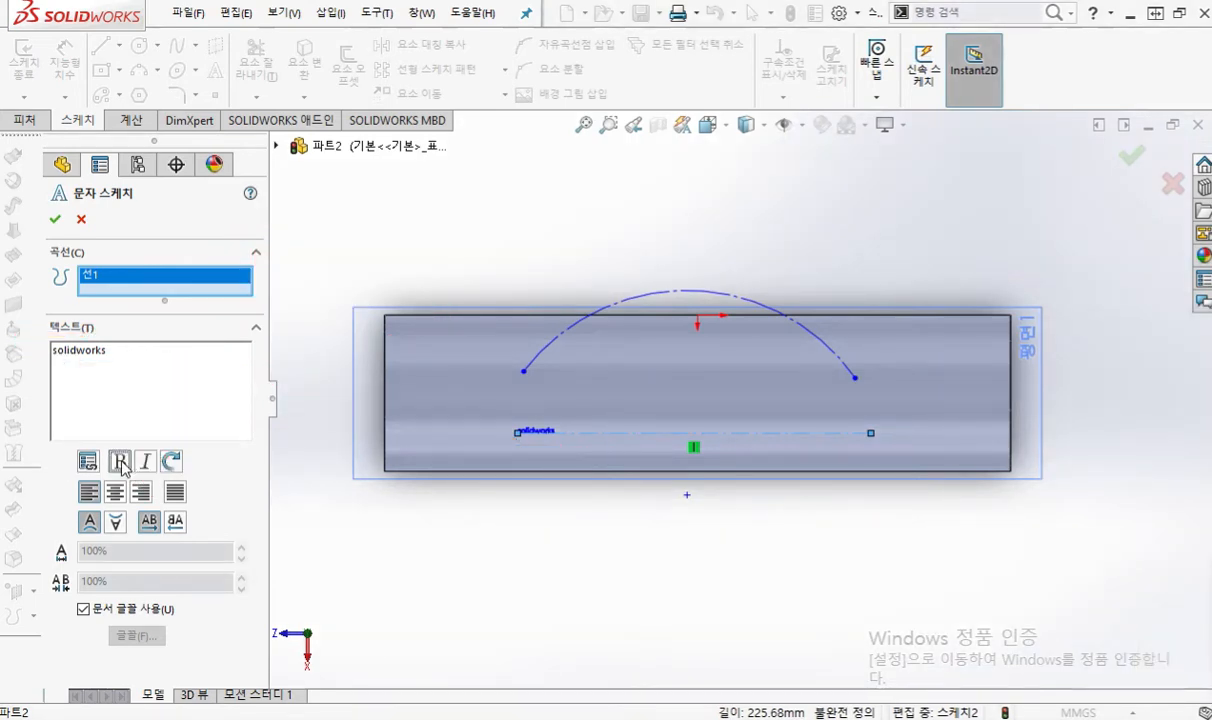
Step: Circle the entered text with the screen pen, clear the mark and make the whole text "solidworks" bold
scroll(660, 425, "down", 6)
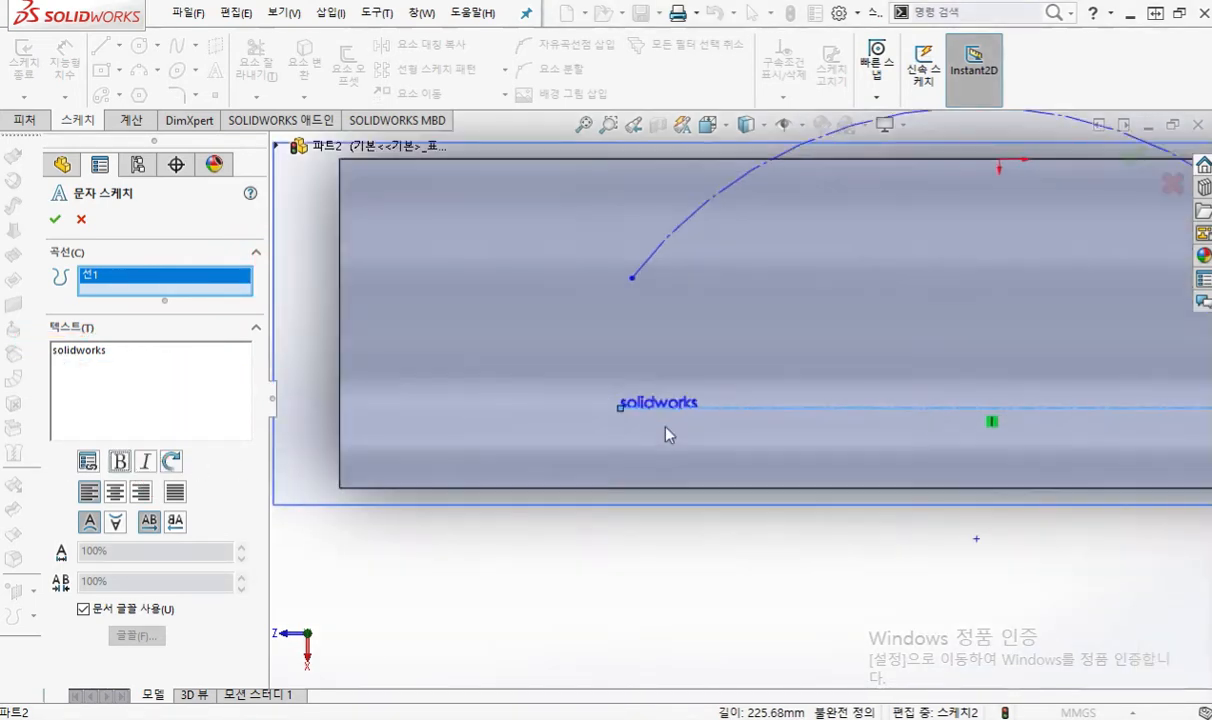
scroll(678, 420, "down", 3)
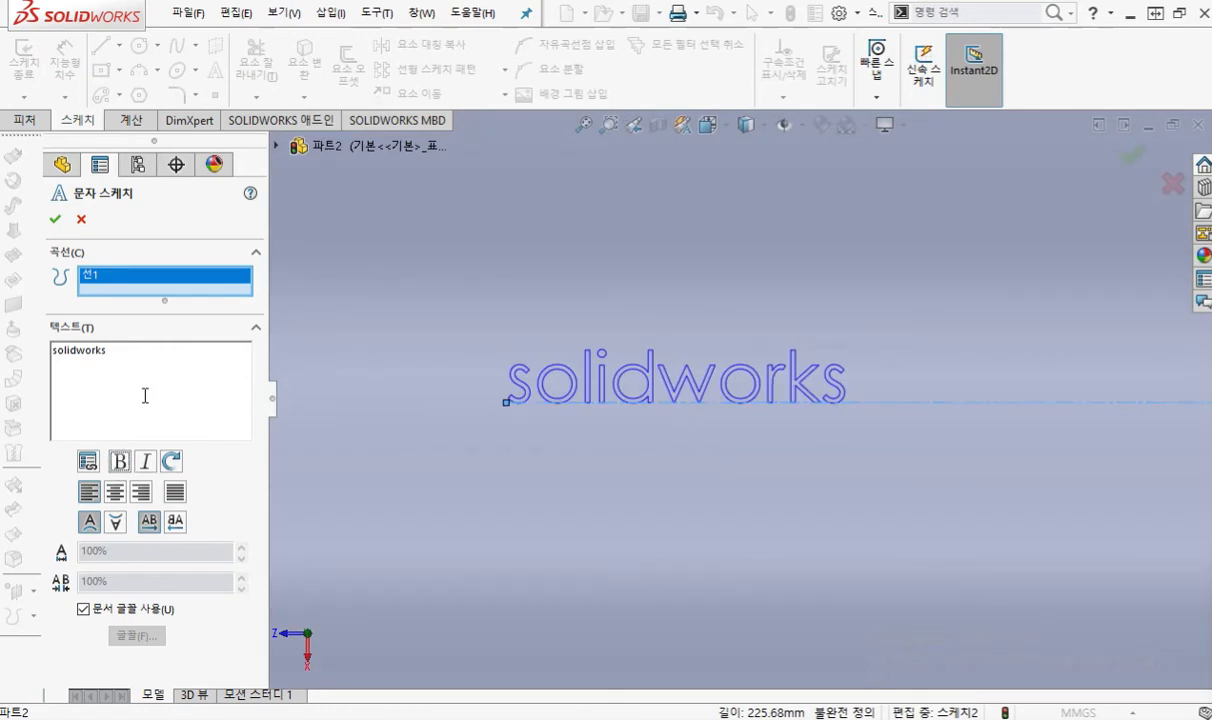
key("F2")
mouse_move(142, 363)
left_mouse_down()
mouse_move(35, 338)
mouse_move(114, 371)
left_mouse_up()
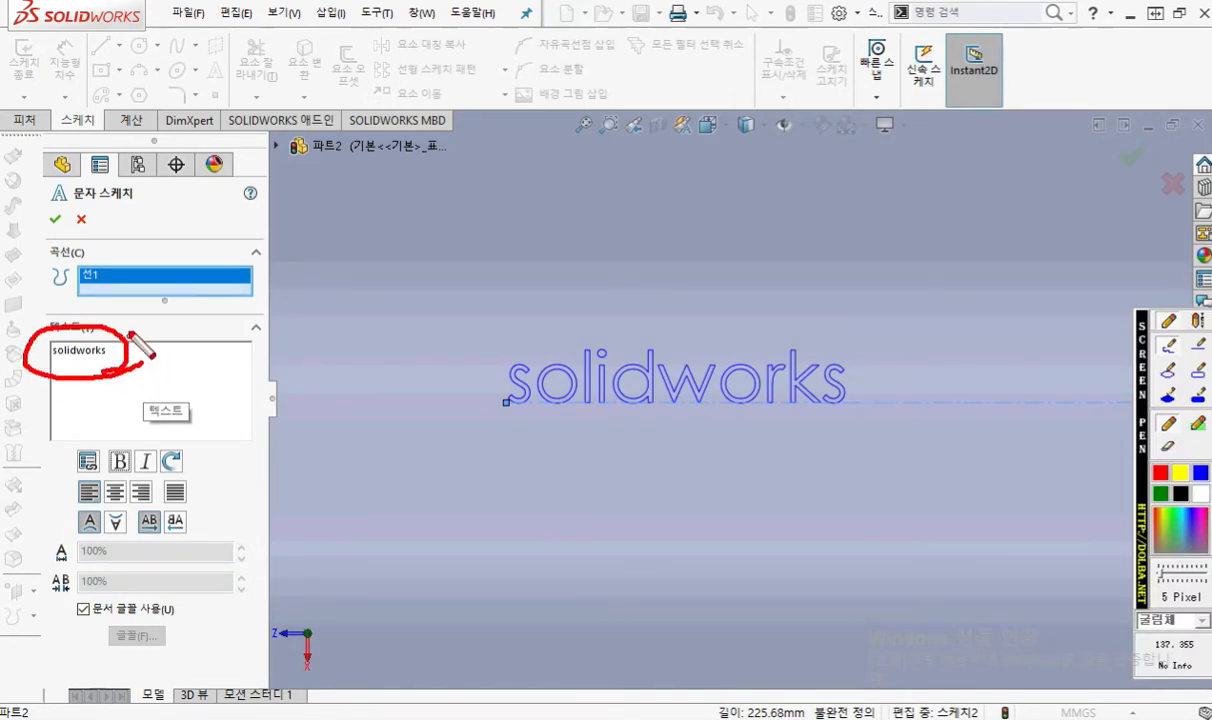
mouse_move(122, 322)
left_mouse_down()
mouse_move(120, 361)
mouse_move(66, 351)
mouse_move(60, 363)
mouse_move(94, 350)
mouse_move(7, 340)
left_mouse_up()
key("Escape")
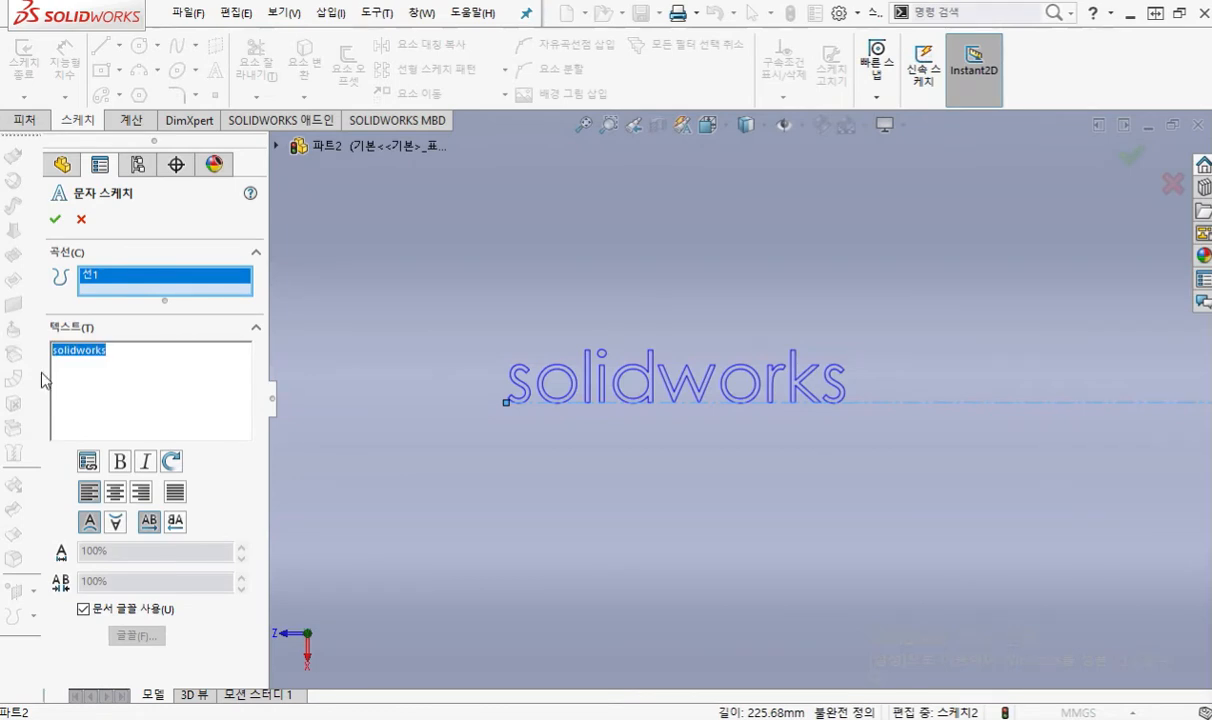
left_click(119, 463)
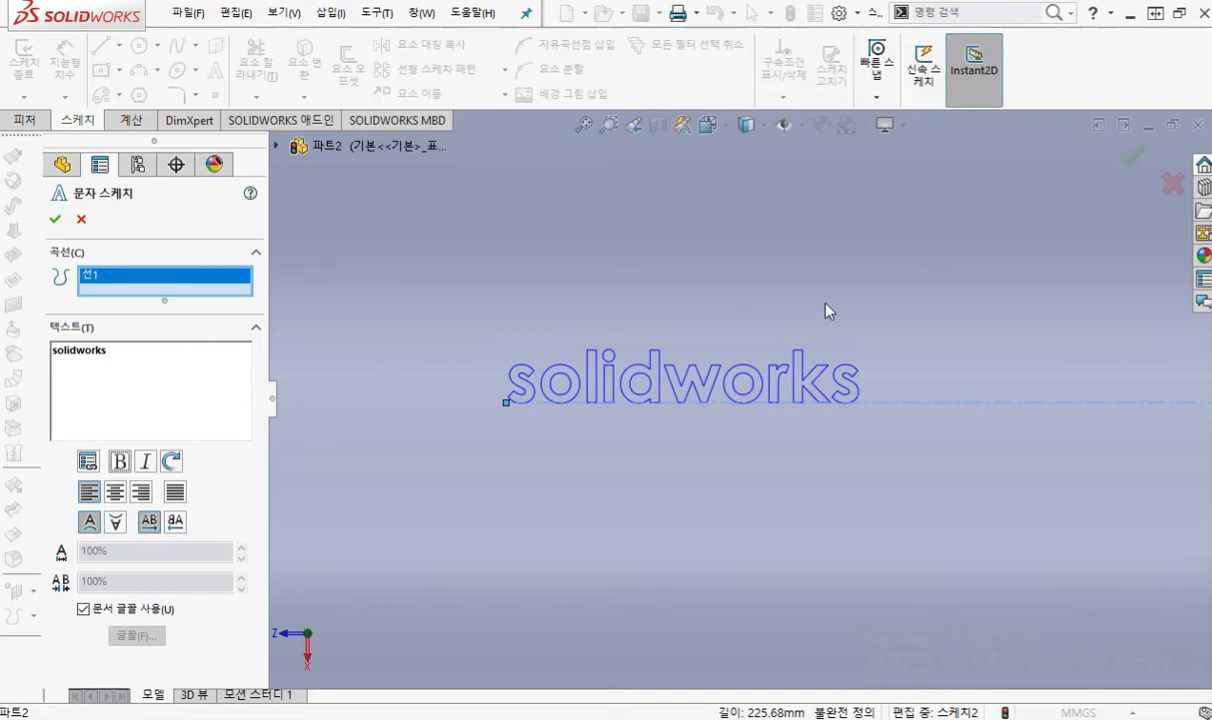
Step: Mark the lettering and the centre alignment option with the screen pen, clear the marks and centre the text along the centerline
scroll(826, 311, "up", 10)
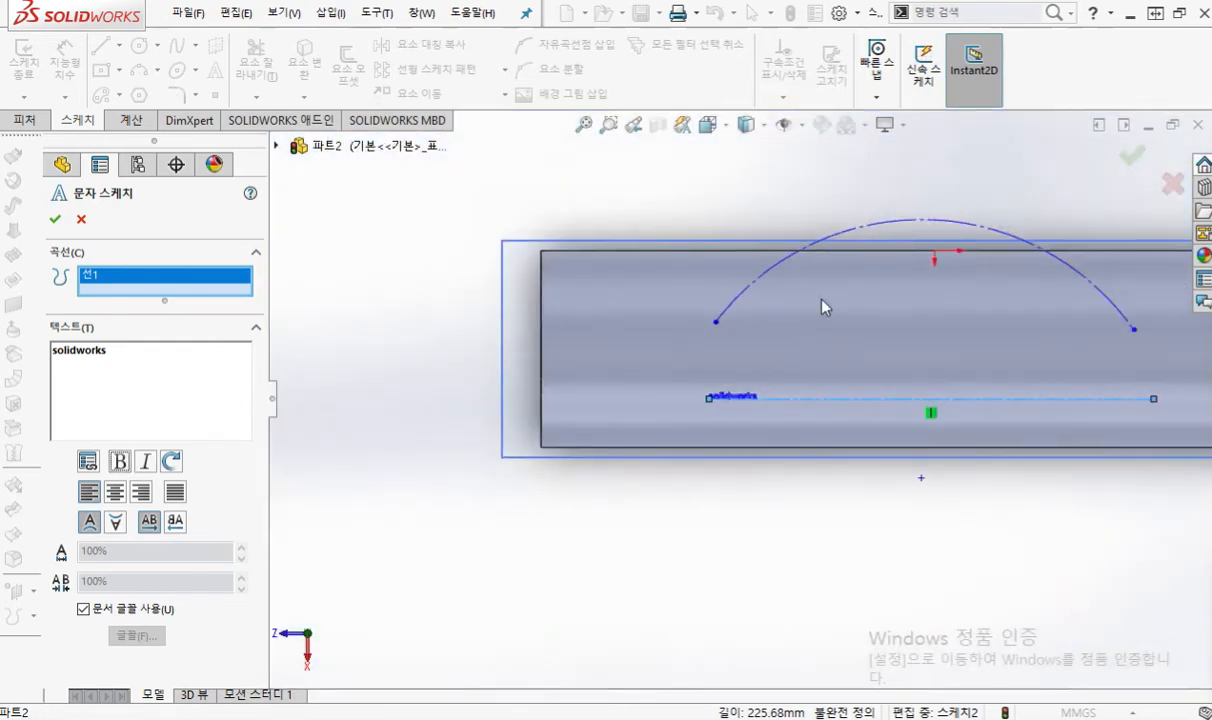
mouse_move(826, 309)
middle_mouse_down("ctrl")
mouse_move(774, 306)
mouse_move(687, 357)
middle_mouse_up("ctrl")
mouse_move(578, 421)
left_mouse_down()
mouse_move(505, 420)
mouse_move(574, 421)
left_mouse_up()
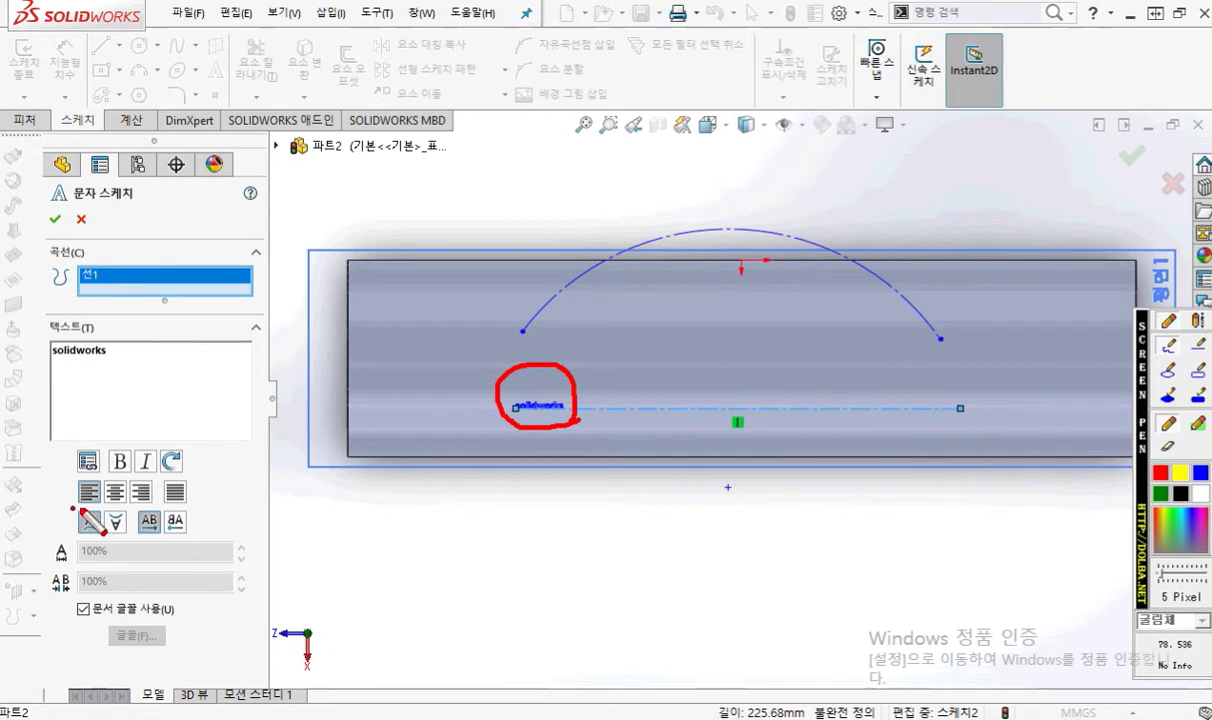
left_click_drag(72, 508, 205, 504)
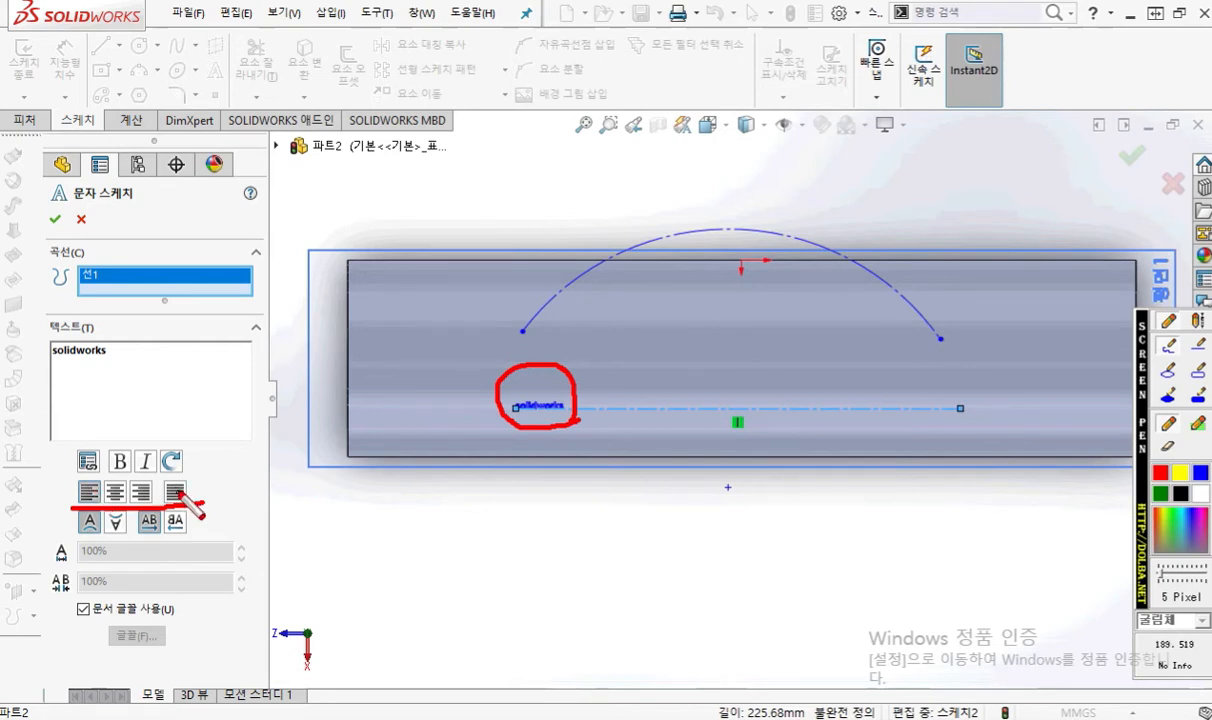
mouse_move(127, 496)
left_mouse_down()
mouse_move(105, 476)
mouse_move(128, 481)
mouse_move(122, 502)
left_mouse_up()
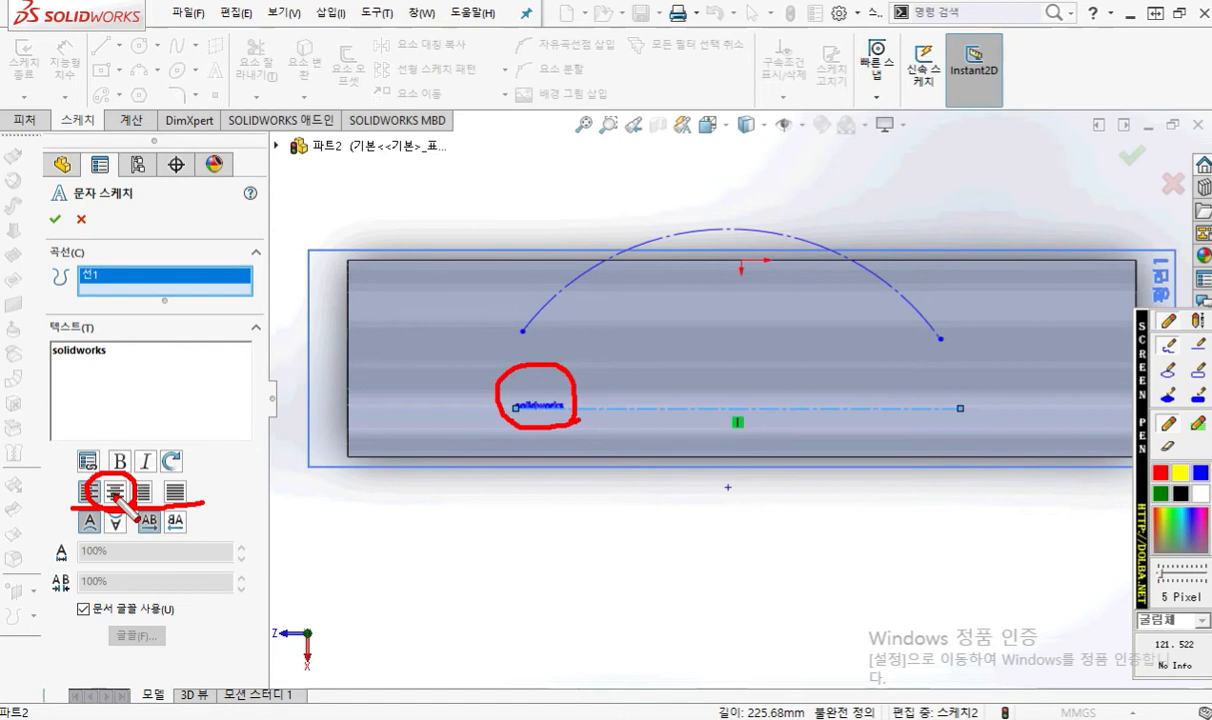
key("Escape")
left_click(116, 493)
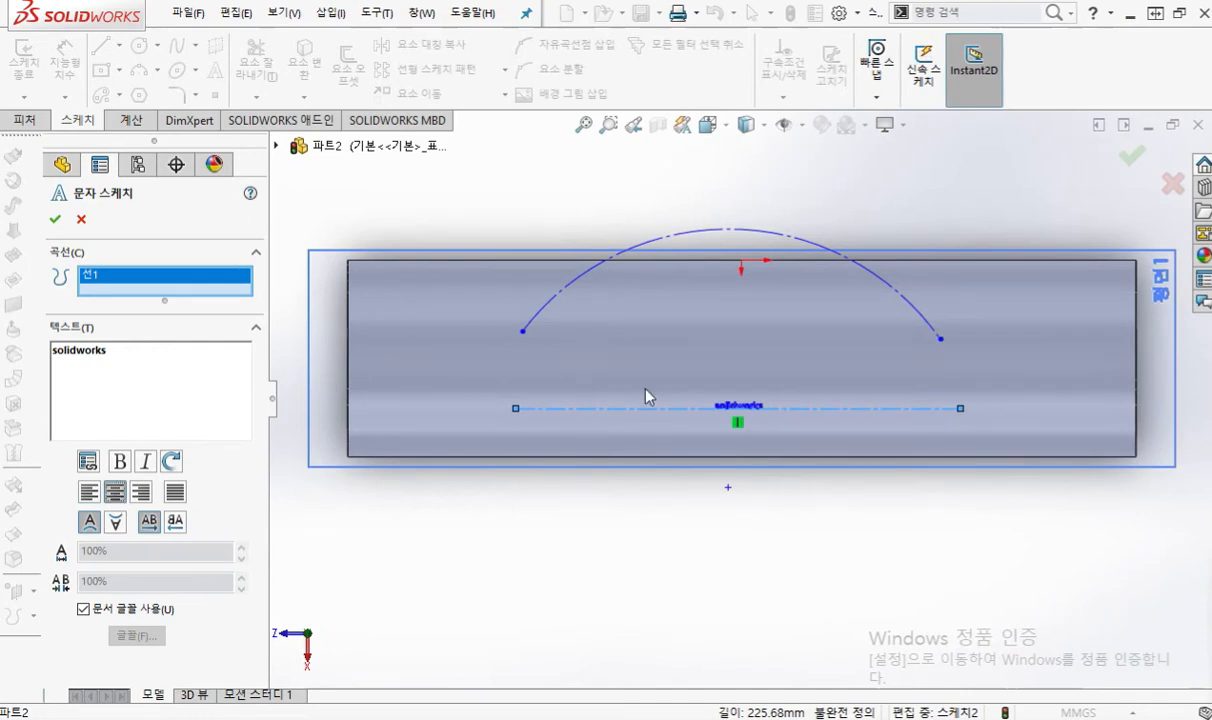
Step: Underline the construction centerline, circle the lettering and mark the alignment options with the screen pen, and clear the marks
key("F12")
left_click_drag(516, 410, 963, 409)
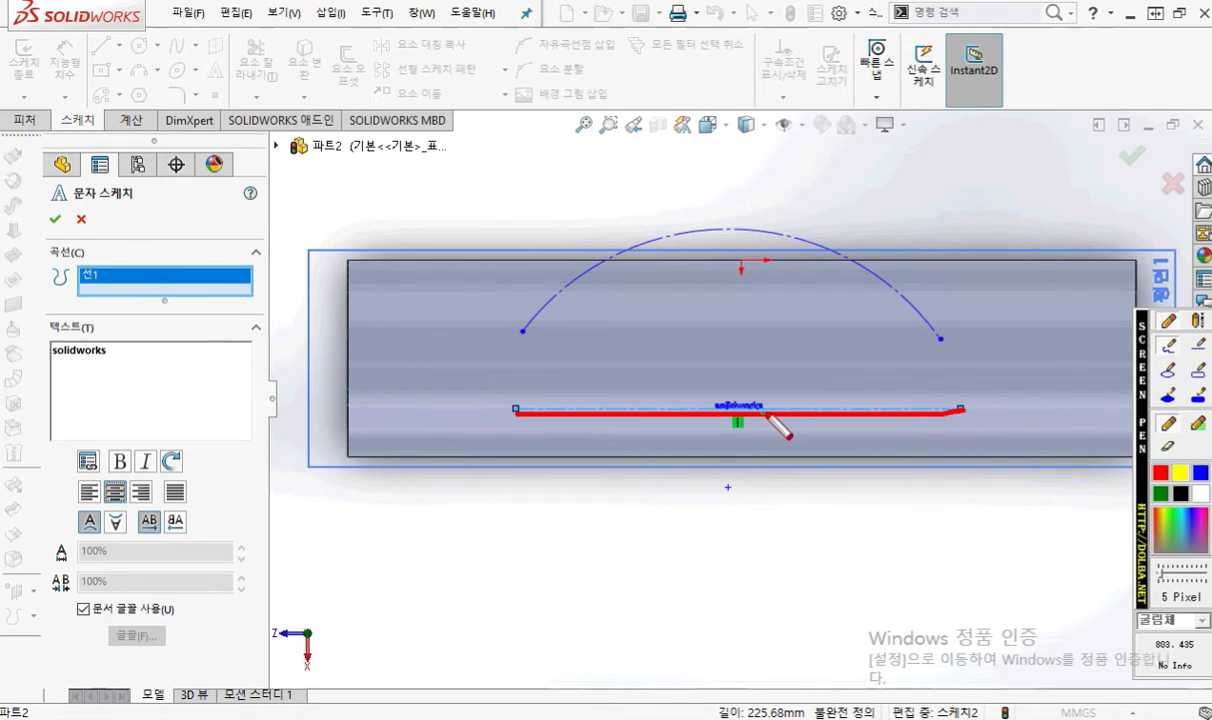
mouse_move(766, 417)
left_mouse_down()
mouse_move(712, 395)
mouse_move(746, 431)
left_mouse_up()
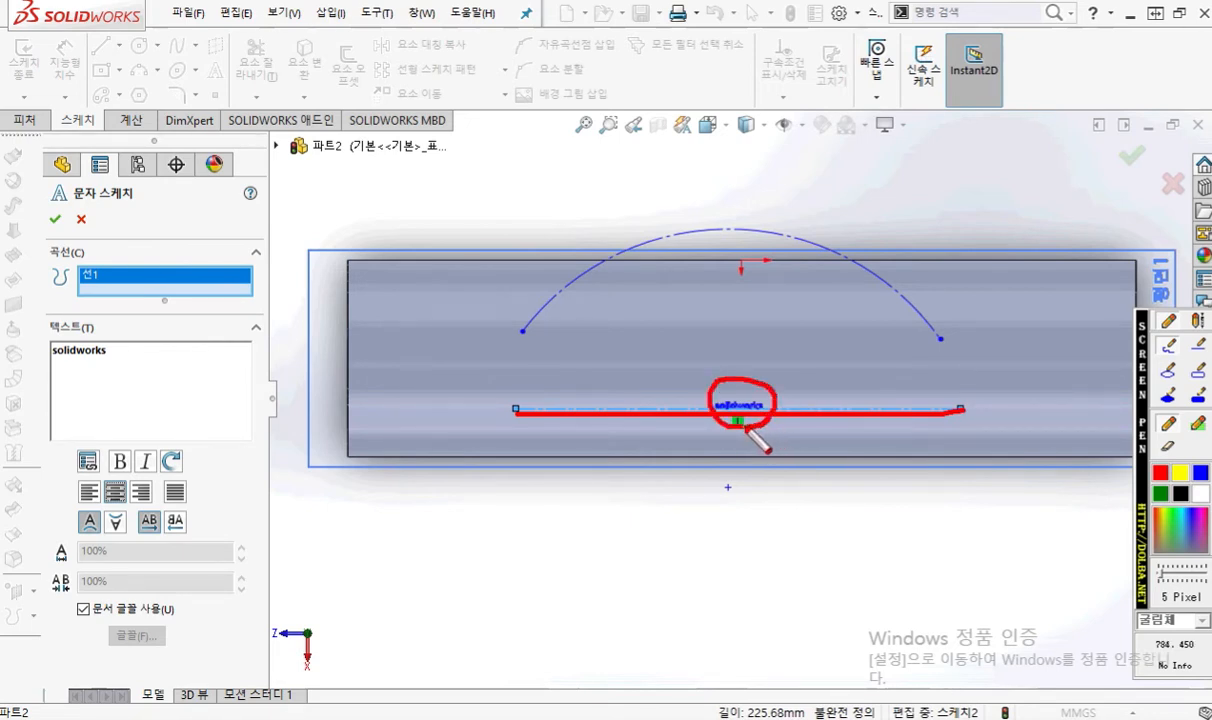
left_click_drag(72, 497, 189, 500)
key("Escape")
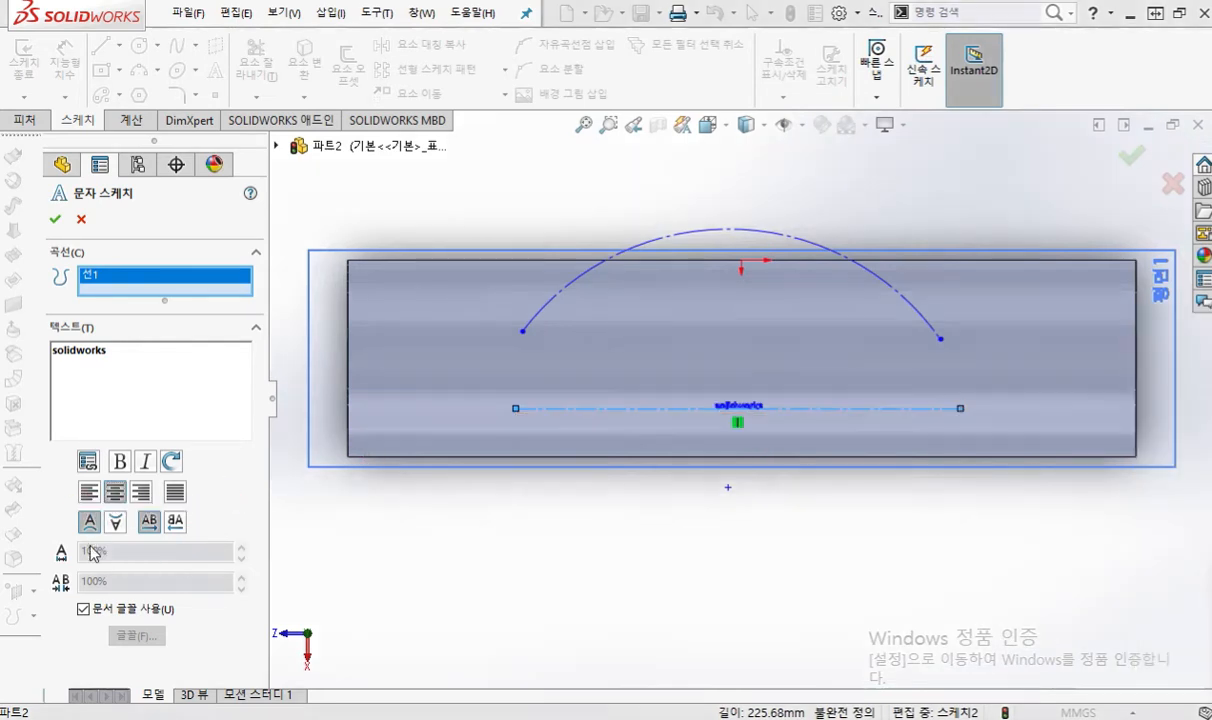
Step: Underline the text flip options, sketch an upright and an inverted A, point an arrow at the horizontal direction option and clear the marks
left_click(728, 486)
key("F12")
left_click_drag(64, 547, 211, 547)
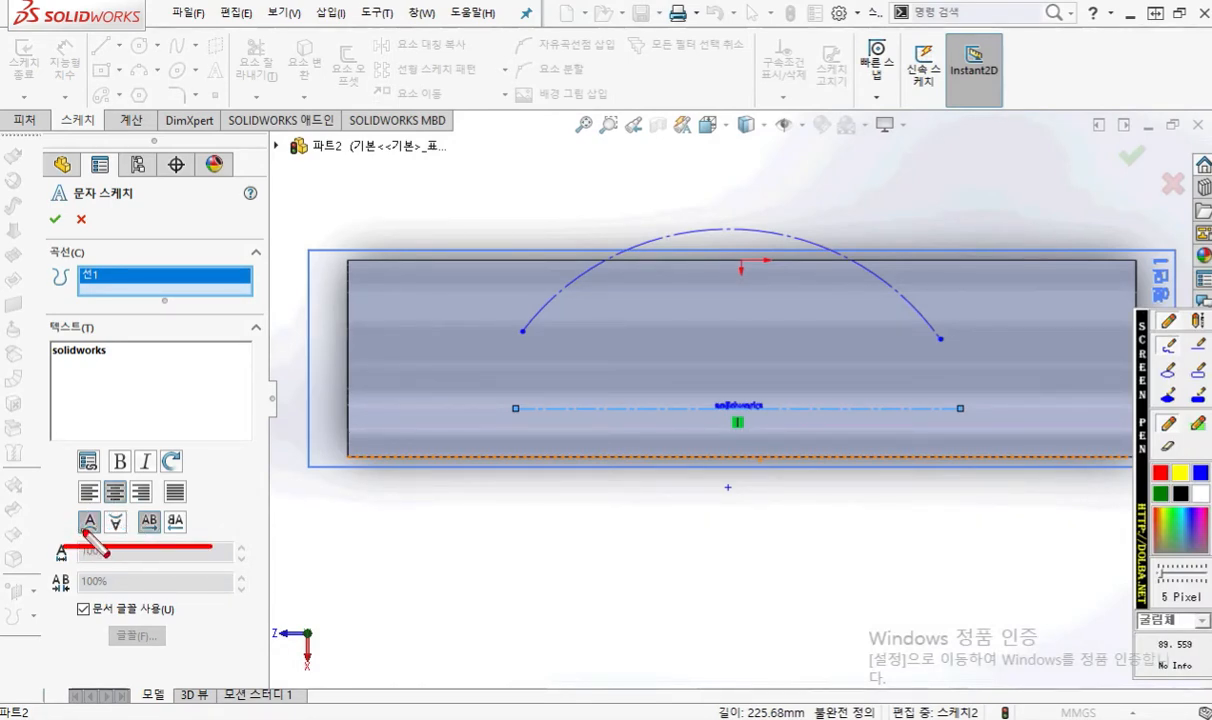
left_click_drag(65, 536, 96, 537)
mouse_move(85, 493)
left_mouse_down()
mouse_move(69, 521)
mouse_move(128, 508)
left_mouse_up()
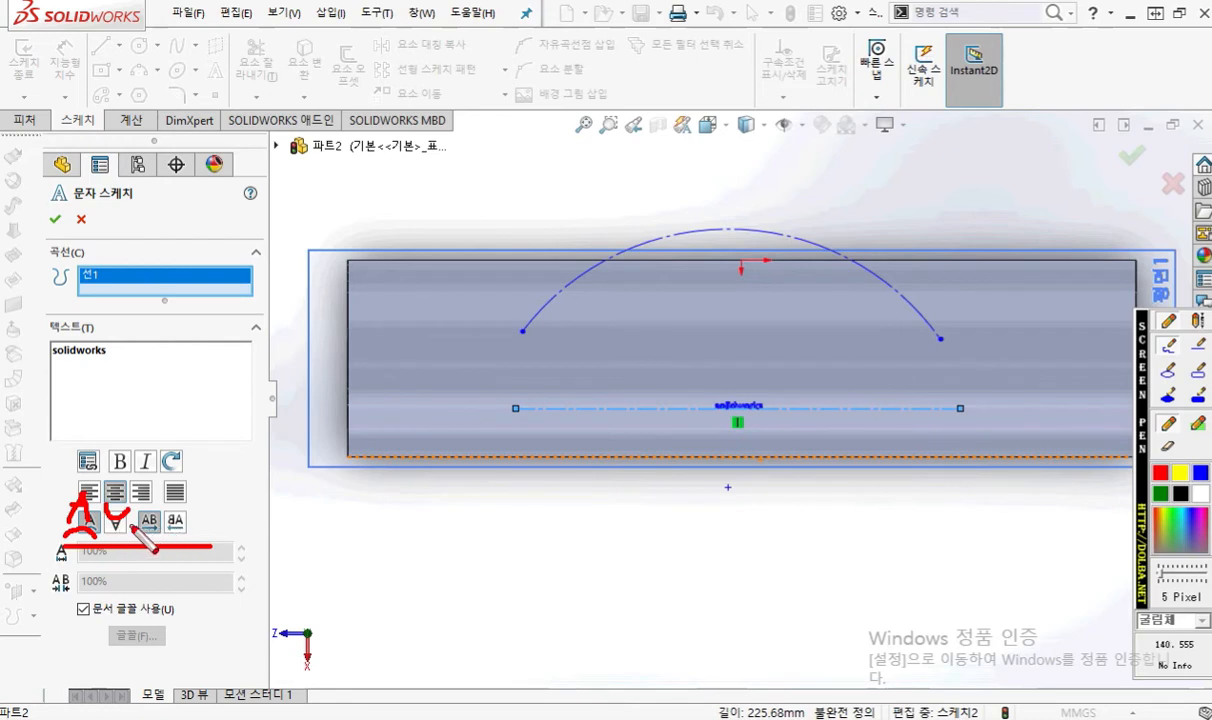
mouse_move(213, 518)
left_mouse_down()
mouse_move(160, 530)
mouse_move(185, 545)
left_mouse_up()
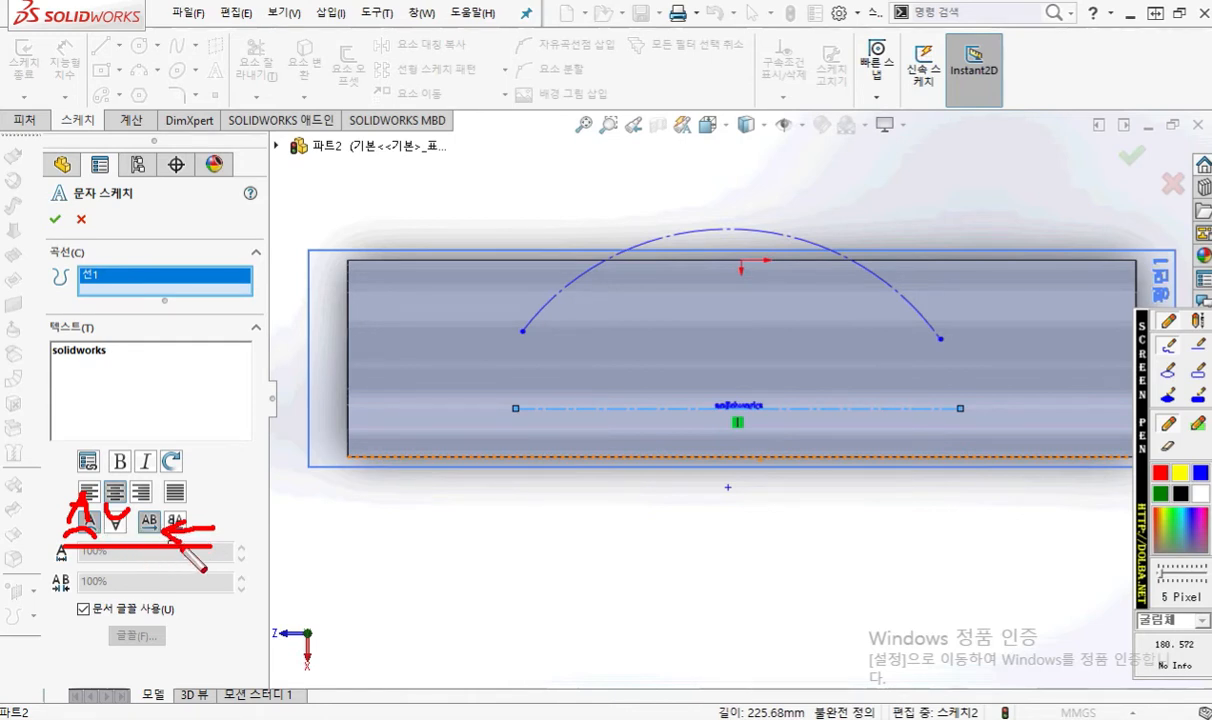
key("Escape")
Step: Circle the document font option and the entered text with the screen pen, cross out its checkbox and box the font settings option
key("F12")
mouse_move(181, 645)
left_mouse_down()
mouse_move(77, 588)
mouse_move(193, 656)
left_mouse_up()
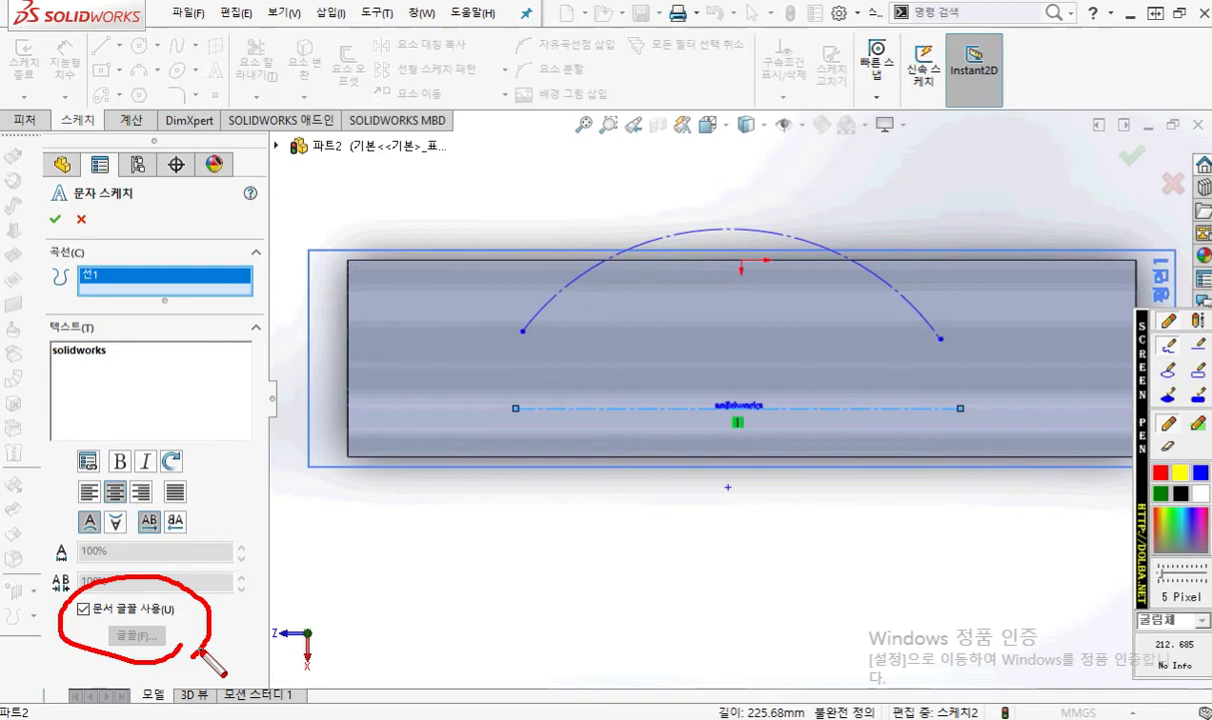
mouse_move(138, 366)
left_mouse_down()
mouse_move(58, 332)
mouse_move(114, 376)
left_mouse_up()
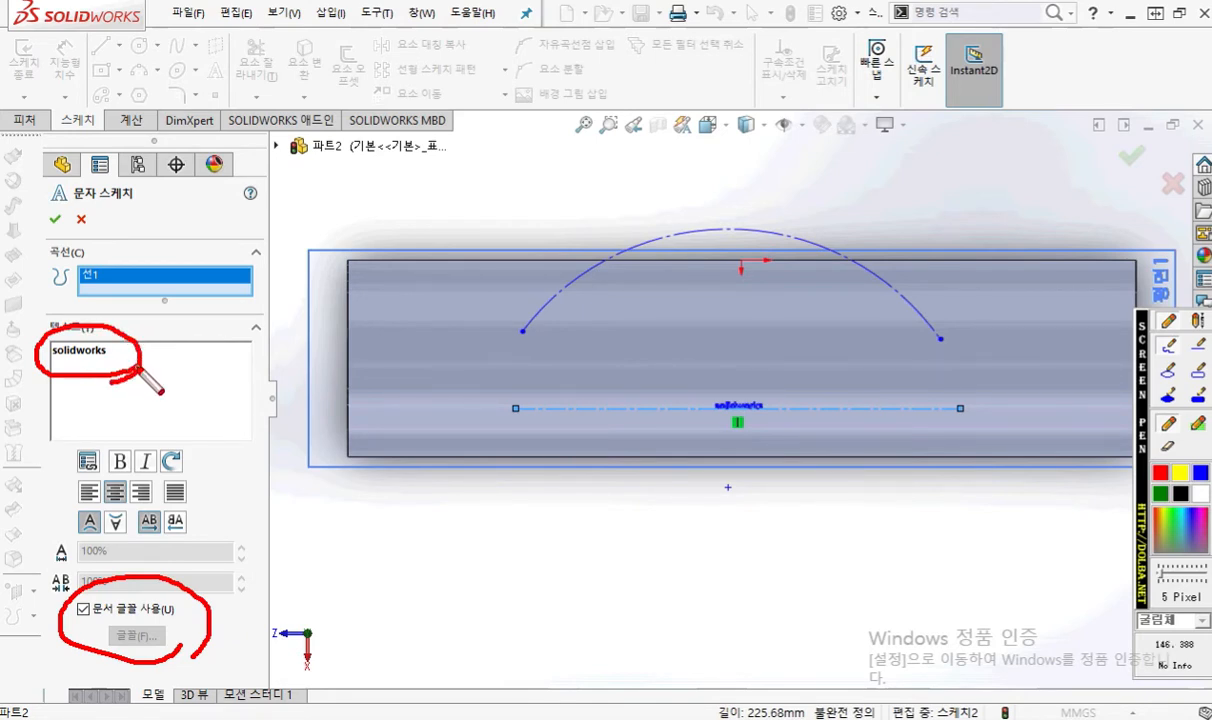
mouse_move(137, 345)
left_mouse_down()
mouse_move(195, 378)
mouse_move(158, 381)
left_mouse_up()
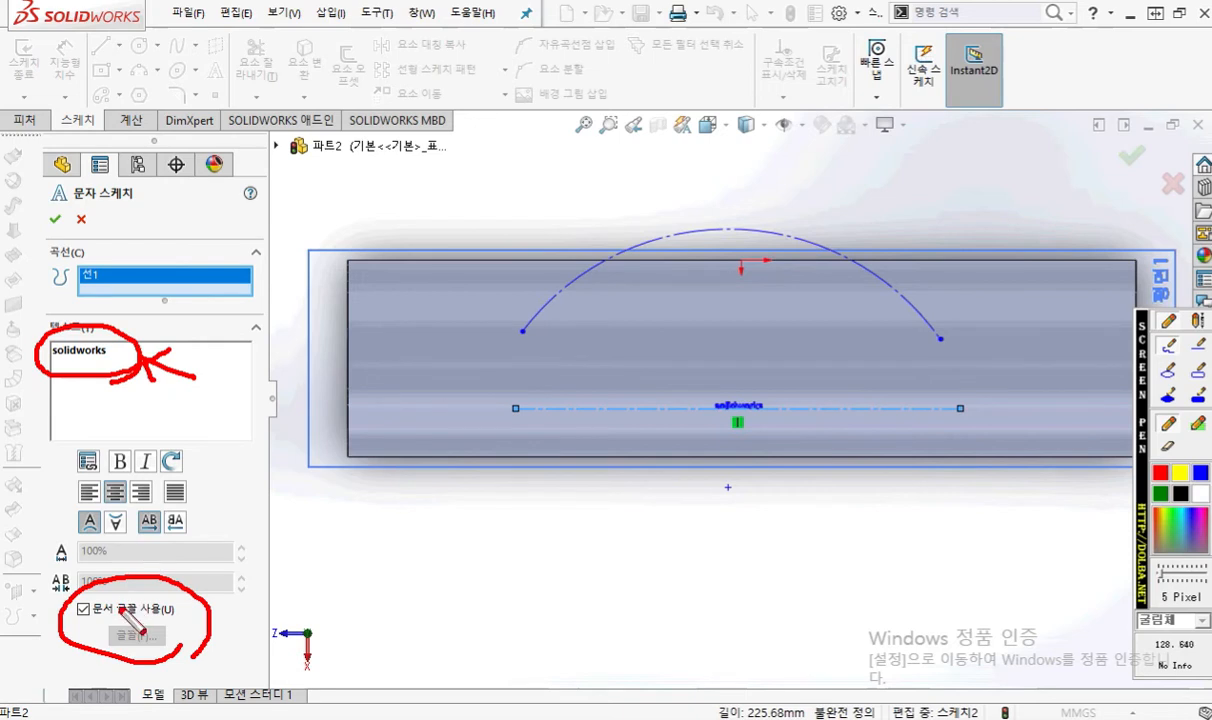
mouse_move(124, 593)
left_mouse_down()
mouse_move(92, 622)
mouse_move(125, 618)
mouse_move(107, 643)
mouse_move(172, 614)
mouse_move(174, 638)
left_mouse_up()
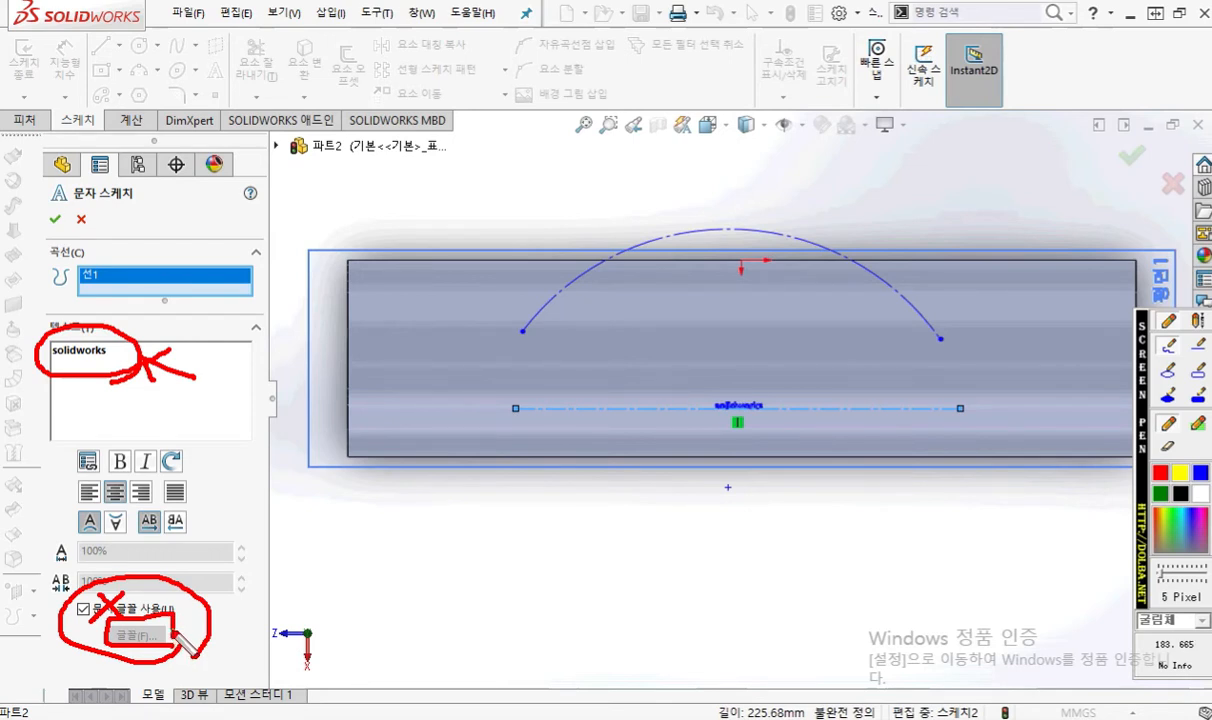
Step: Draw a line from the font settings option to a handwritten Korean note ending in "50" and clear the screen-pen marks
mouse_move(175, 633)
left_mouse_down()
mouse_move(185, 600)
mouse_move(297, 556)
left_mouse_up()
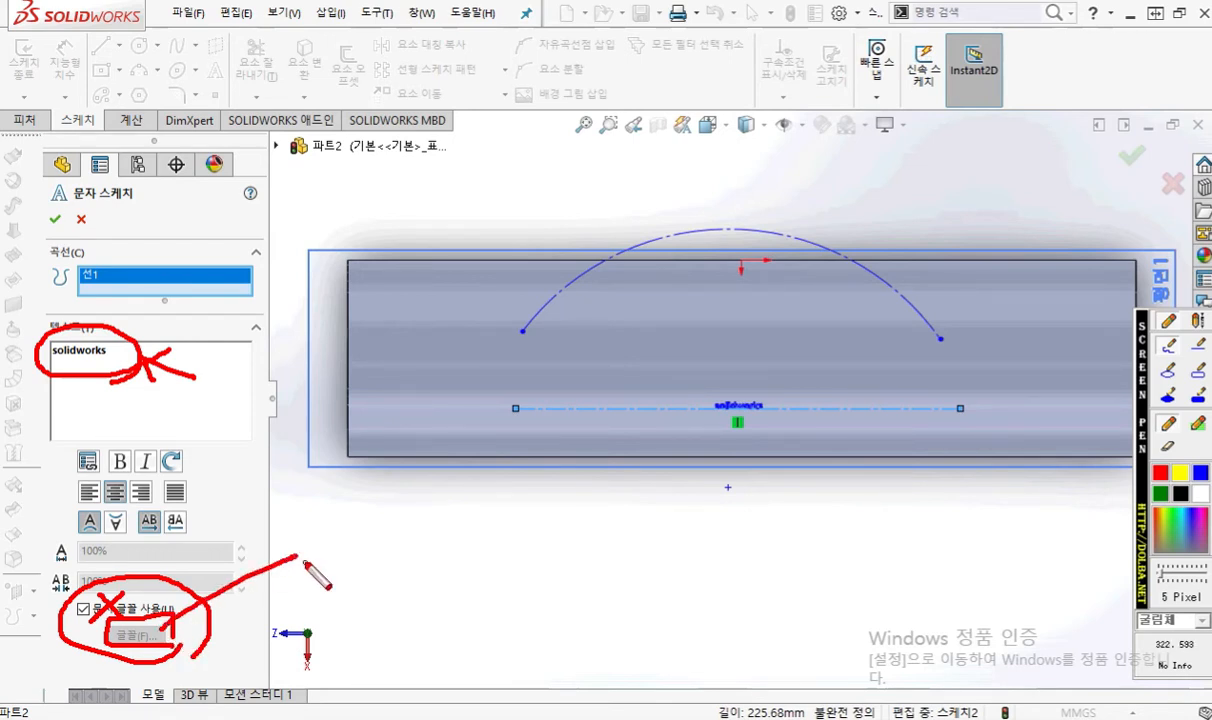
mouse_move(328, 483)
left_mouse_down()
mouse_move(329, 500)
mouse_move(346, 492)
mouse_move(336, 528)
mouse_move(379, 490)
mouse_move(411, 492)
mouse_move(433, 522)
mouse_move(458, 523)
left_mouse_up()
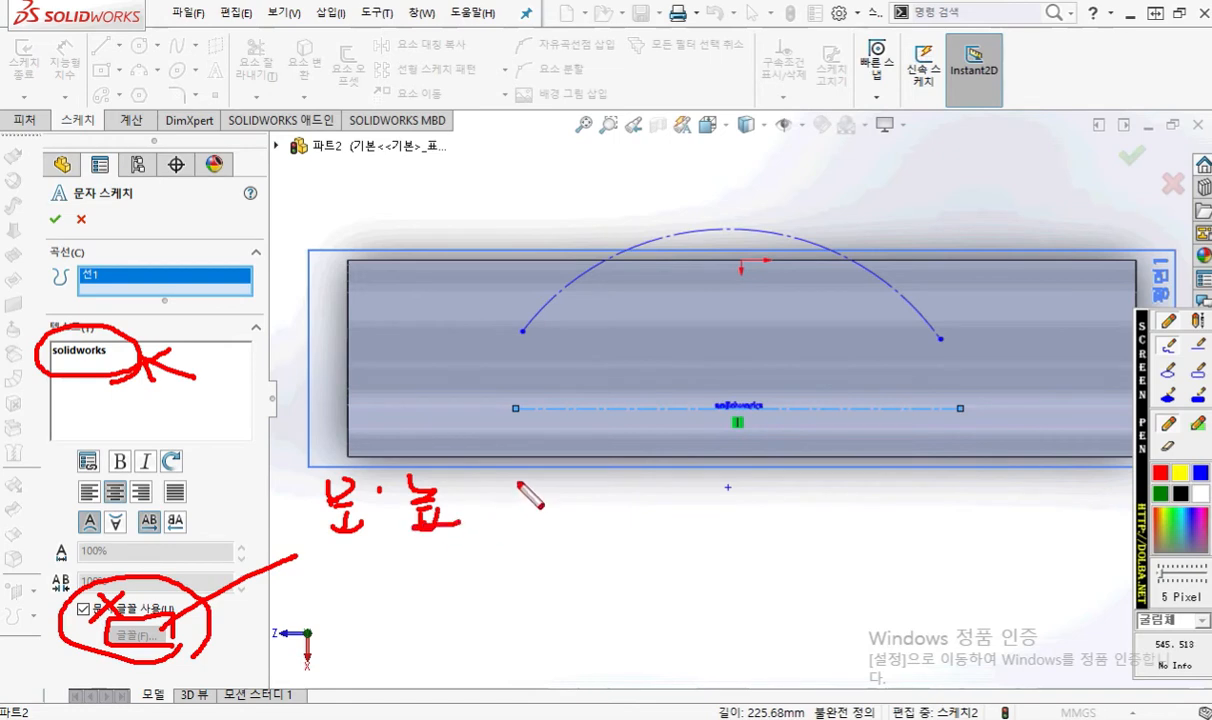
mouse_move(504, 478)
left_mouse_down()
mouse_move(497, 505)
mouse_move(536, 477)
left_mouse_up()
mouse_move(551, 480)
left_mouse_down()
mouse_move(540, 505)
mouse_move(562, 488)
left_mouse_up()
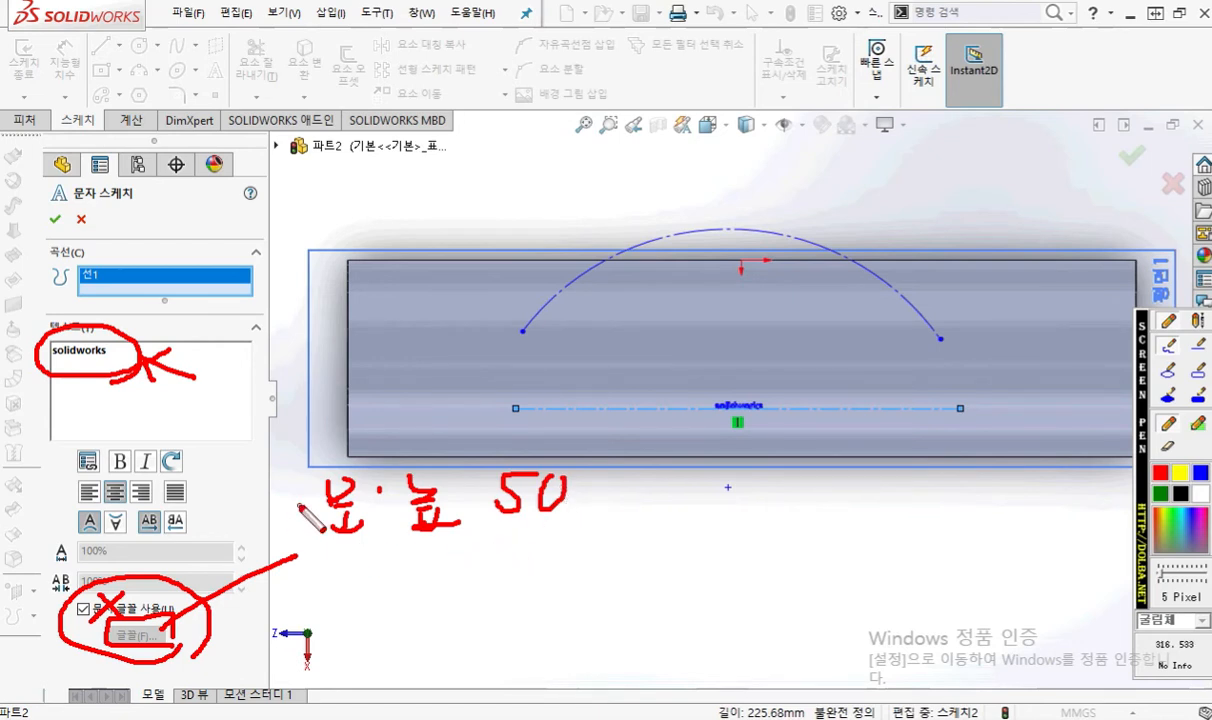
key("Escape")
Step: Turn off the document font for the whole text "solidworks" and set the font height to 50 mm
left_click_drag(137, 356, 38, 402)
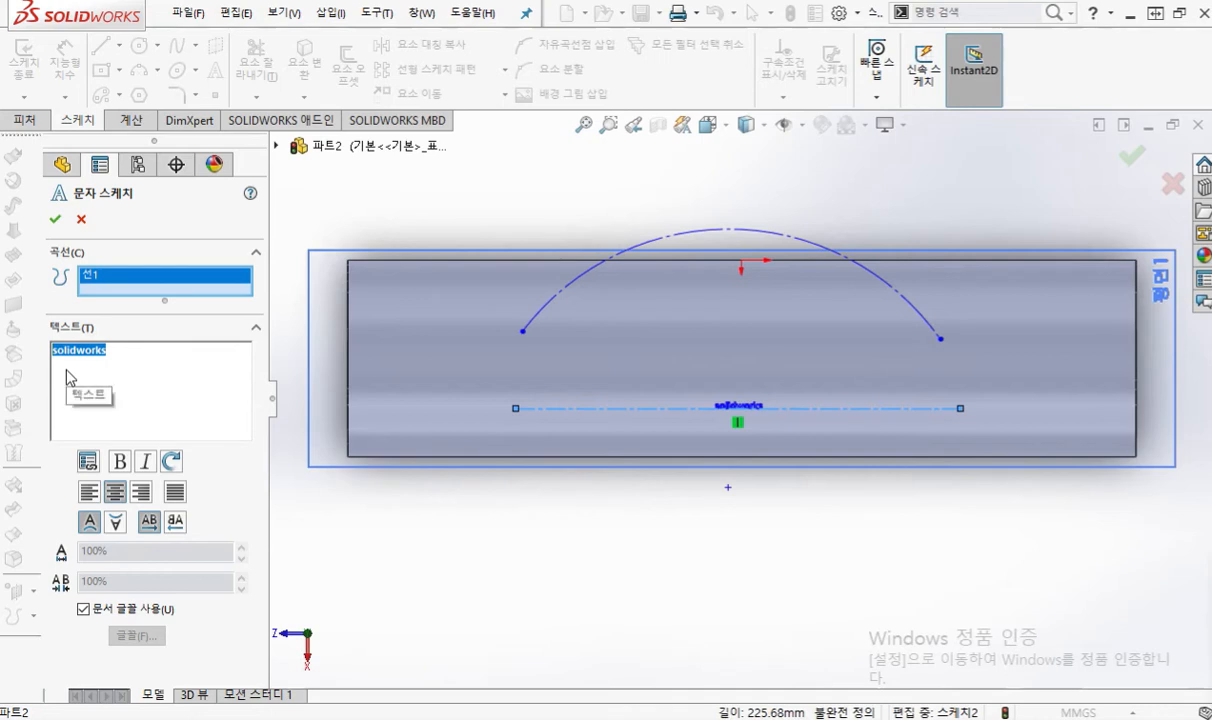
left_click(84, 609)
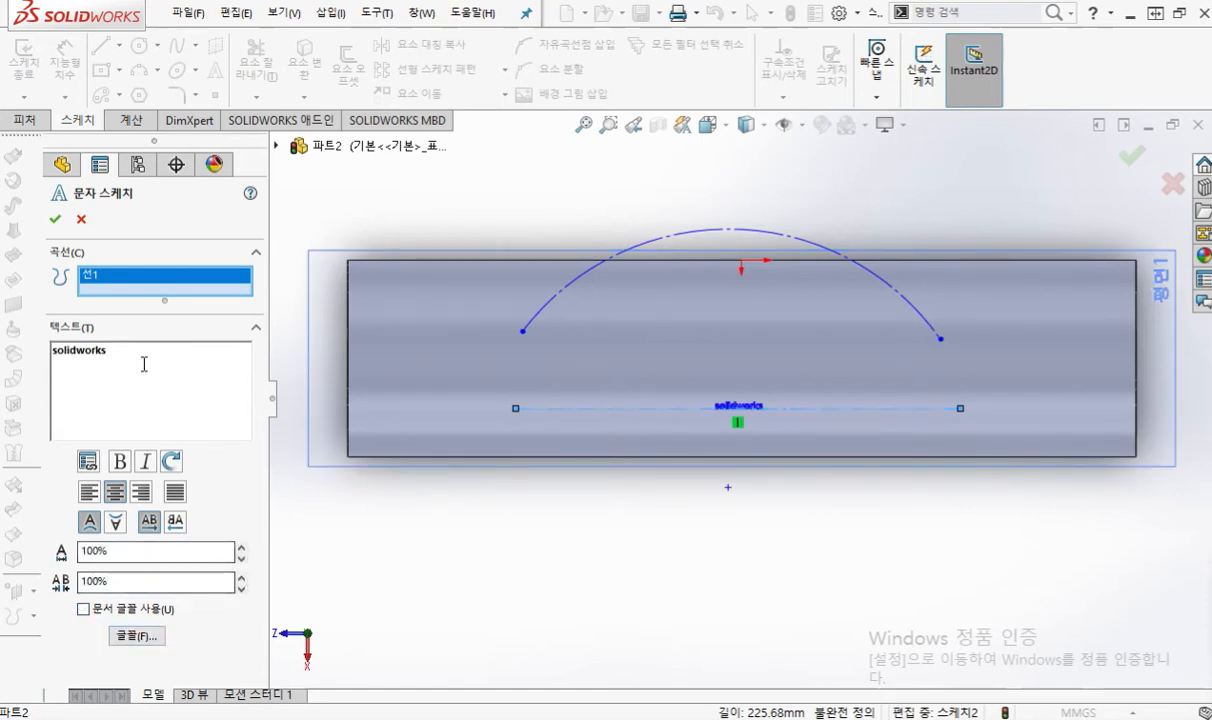
left_click_drag(143, 363, 30, 347)
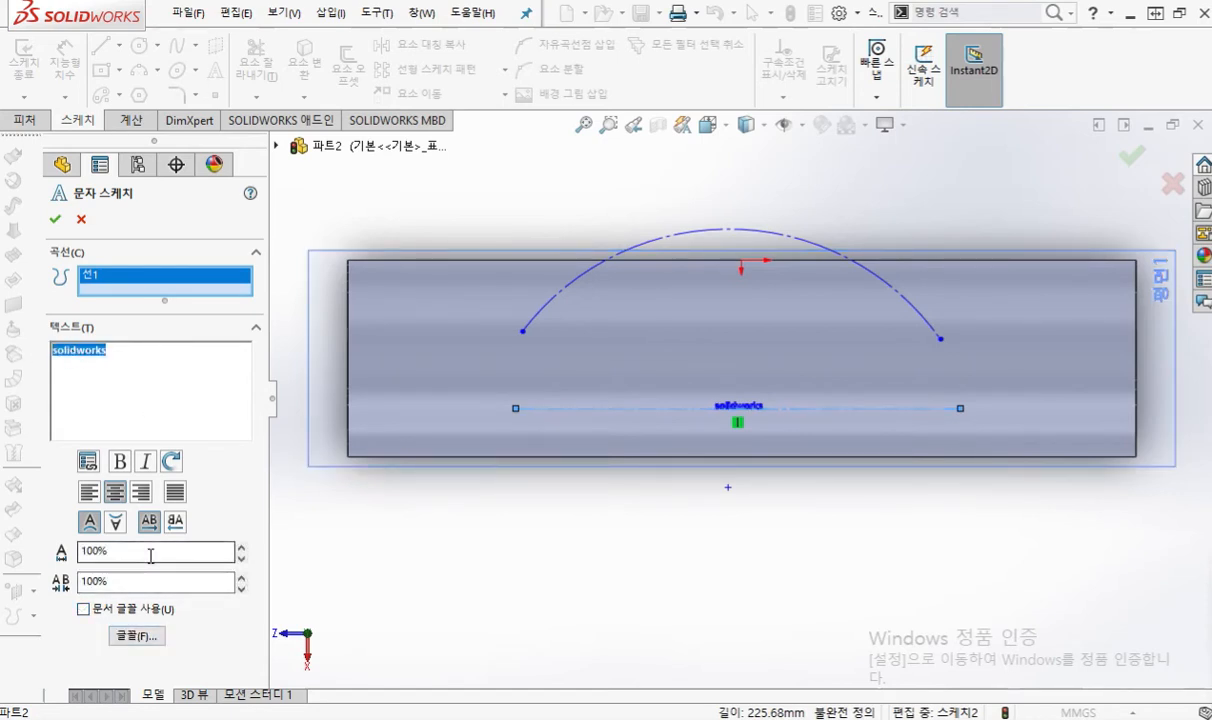
left_click(148, 639)
mouse_move(612, 243)
left_mouse_down()
mouse_move(397, 318)
mouse_move(362, 318)
left_mouse_up()
double_click(489, 357)
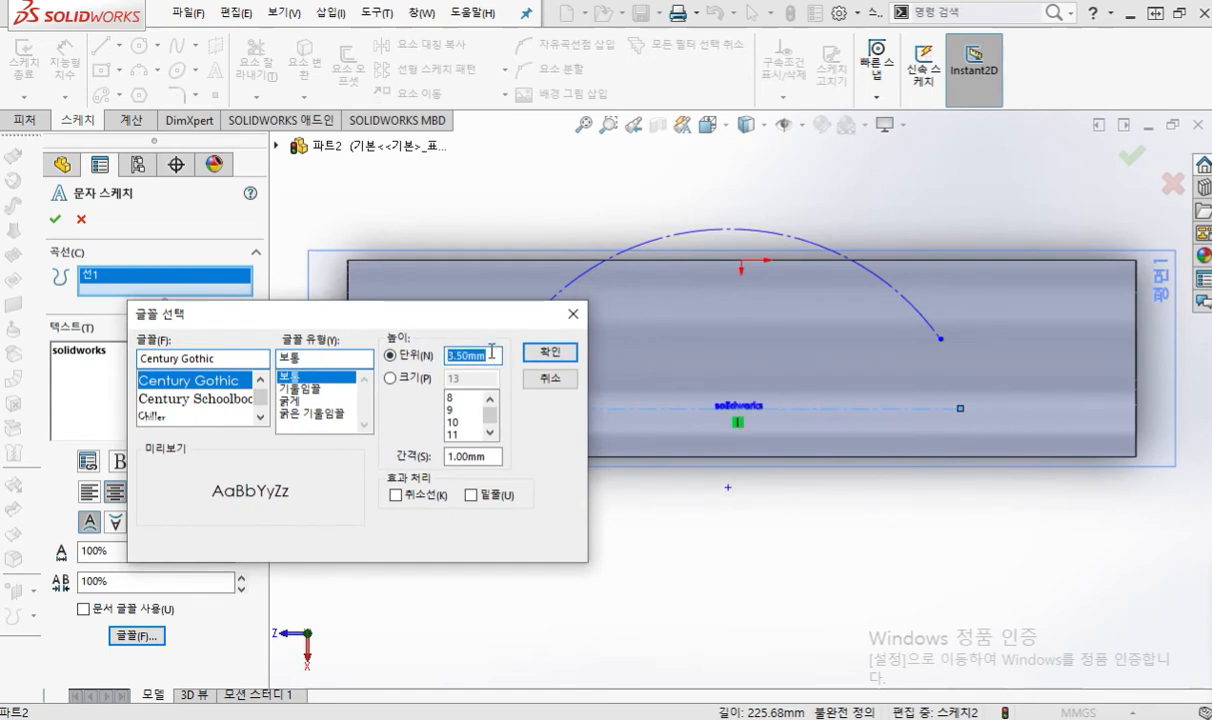
type("50")
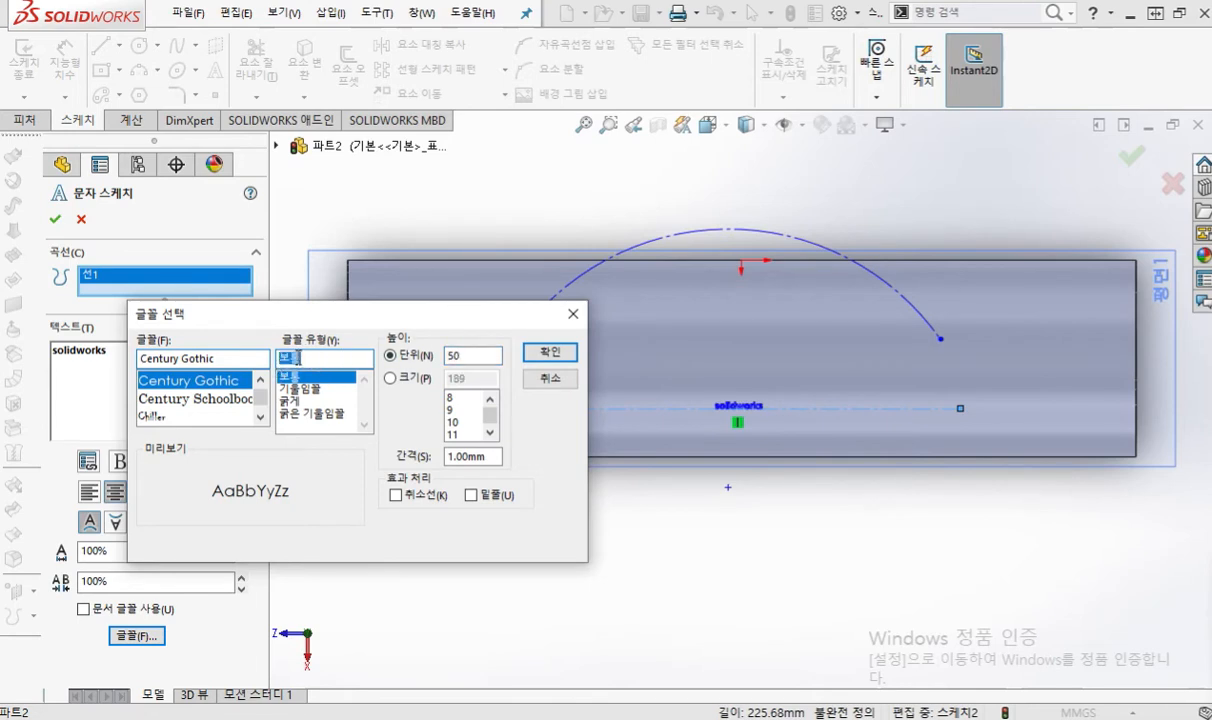
Step: Circle the 보통 (regular) font style with the screen pen and clear the mark
mouse_move(315, 360)
left_mouse_down()
mouse_move(330, 345)
mouse_move(280, 340)
mouse_move(330, 387)
left_mouse_up()
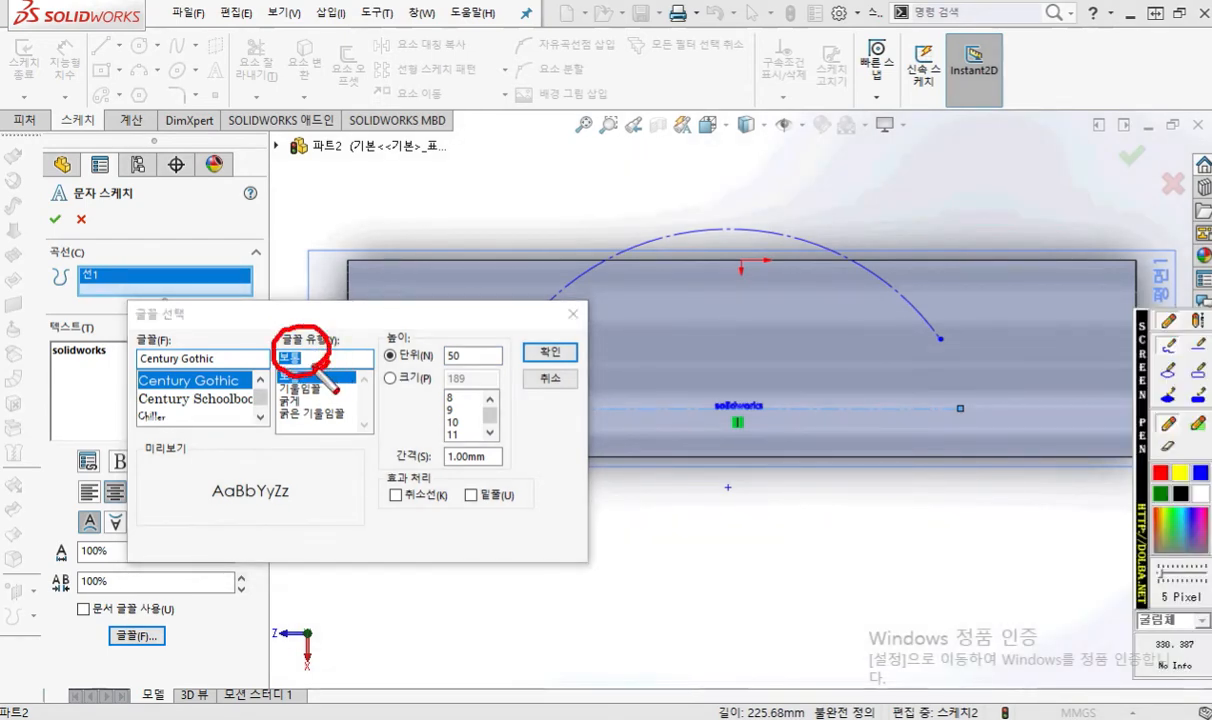
key("Escape")
left_click(320, 358)
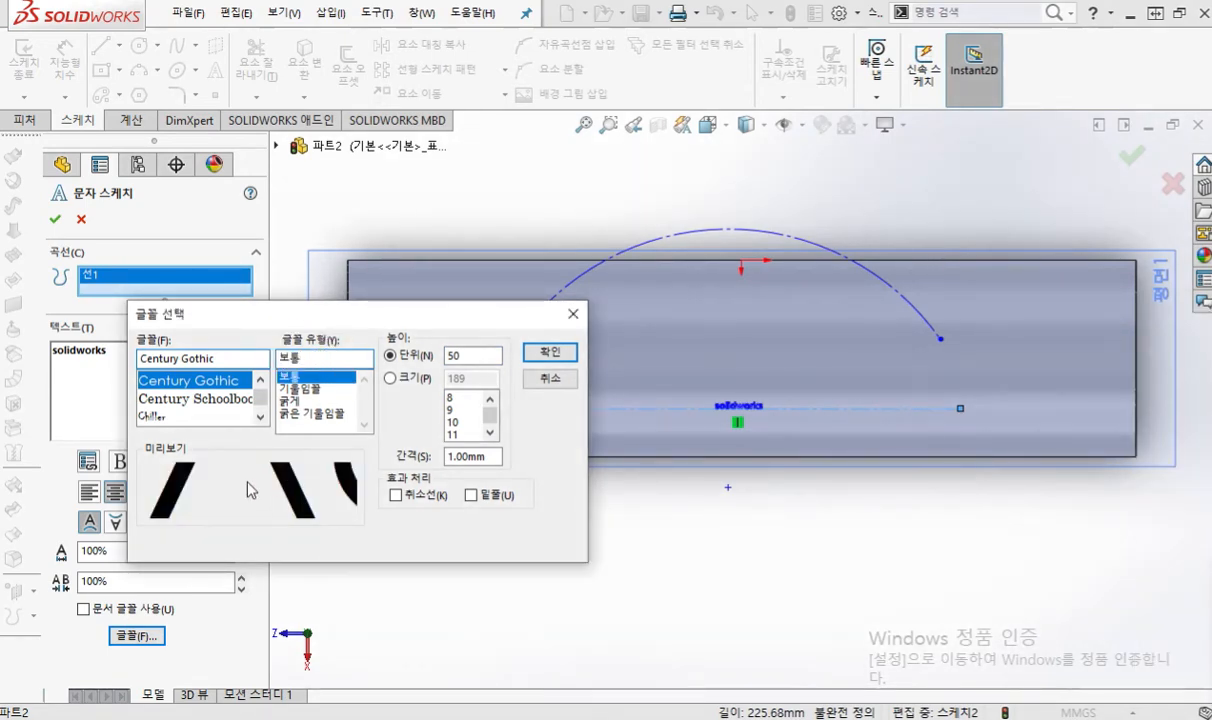
Step: Circle the font preview with an arrow to the lettering, mark the font style and box 굵게 (bold), and clear the marks
mouse_move(320, 515)
left_mouse_down()
mouse_move(345, 476)
mouse_move(320, 522)
mouse_move(578, 614)
mouse_move(735, 418)
mouse_move(748, 462)
left_mouse_up()
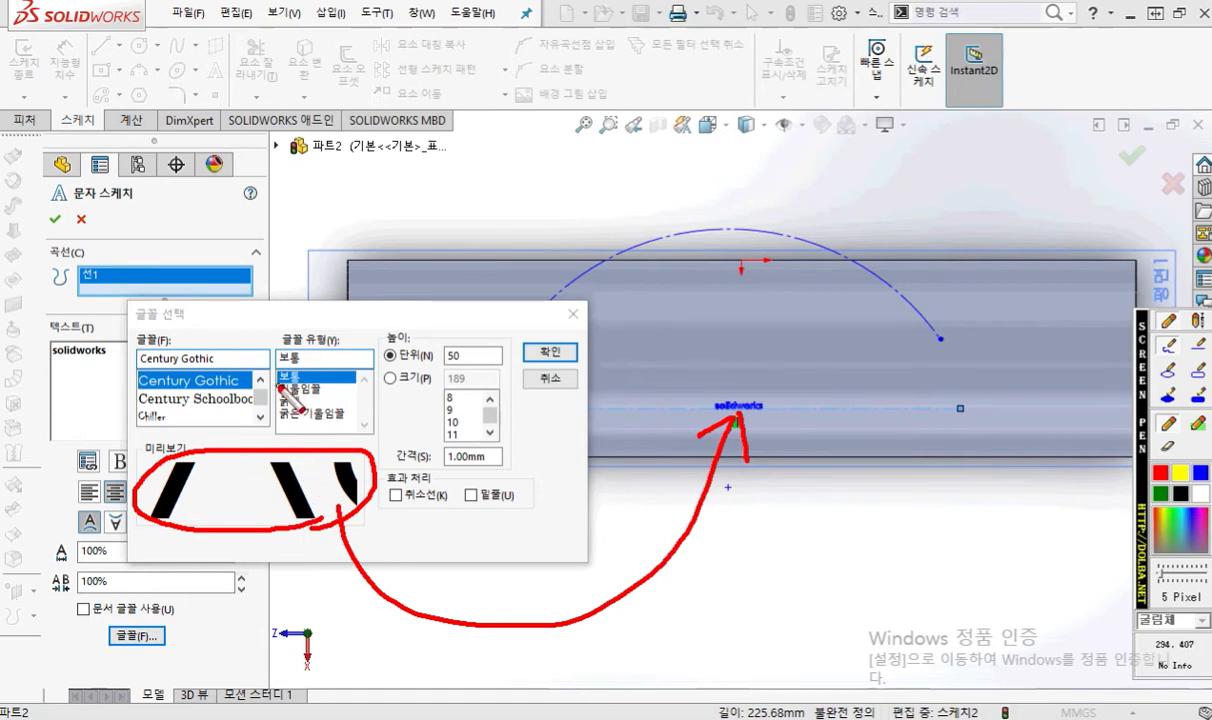
left_click_drag(273, 351, 345, 349)
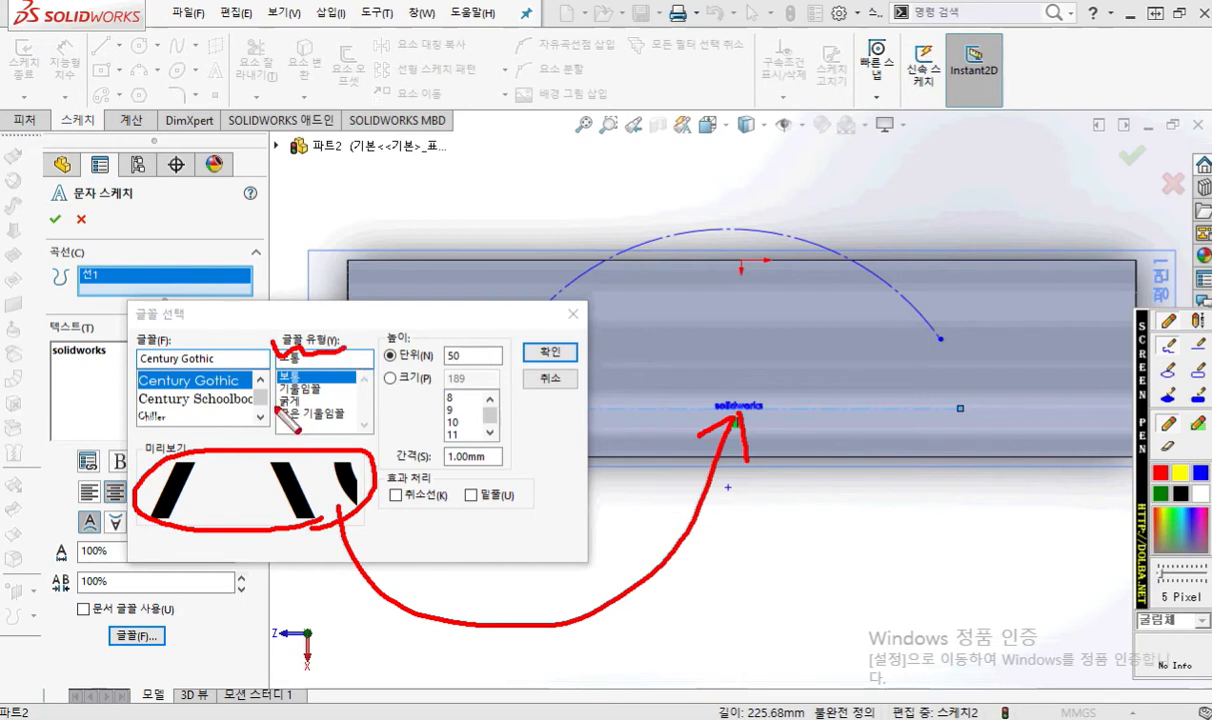
mouse_move(322, 396)
left_mouse_down()
mouse_move(280, 394)
mouse_move(290, 410)
mouse_move(322, 405)
left_mouse_up()
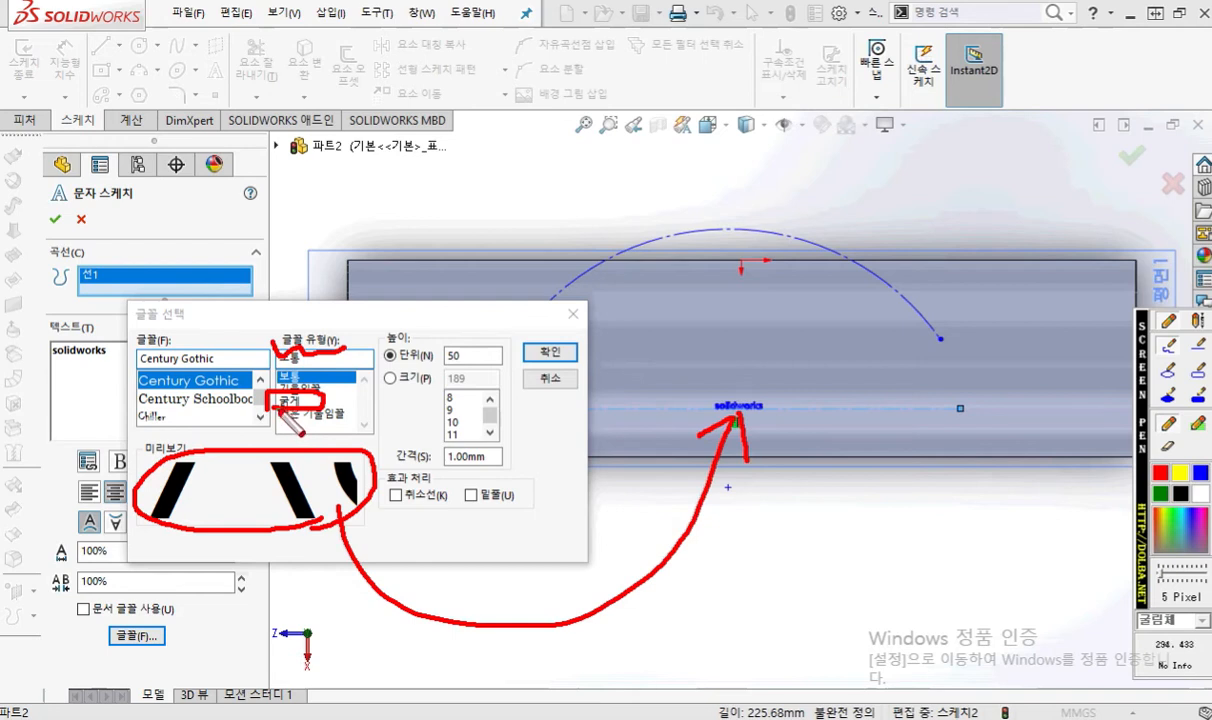
key("Escape")
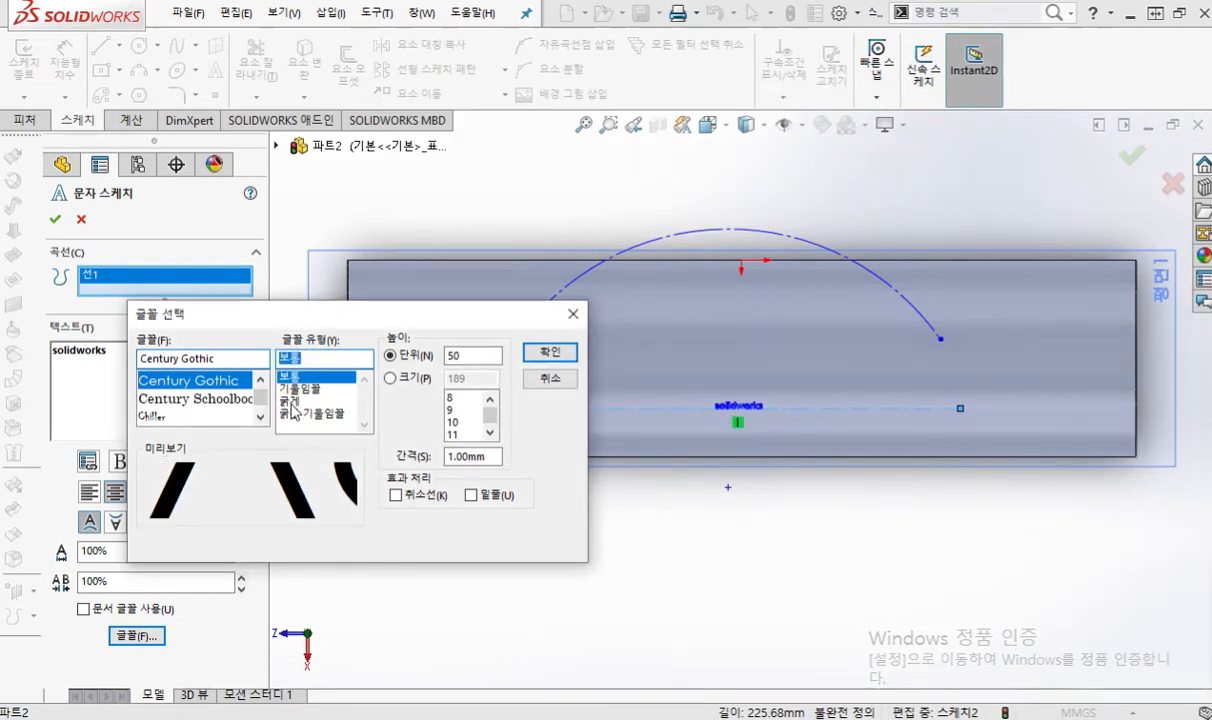
Step: Set the font style to 굵게 (bold) and draw a screen-pen arrow from it to the preview
left_click(291, 402)
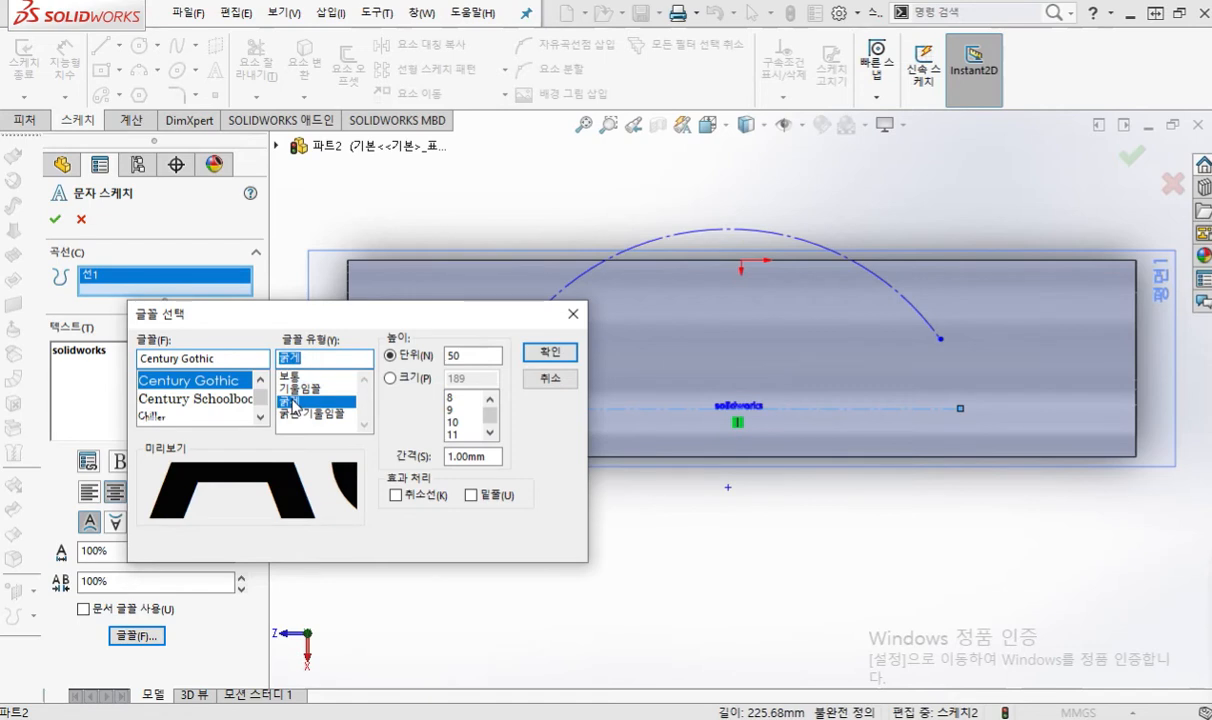
key("F2")
mouse_move(302, 405)
left_mouse_down()
mouse_move(269, 471)
mouse_move(306, 459)
left_mouse_up()
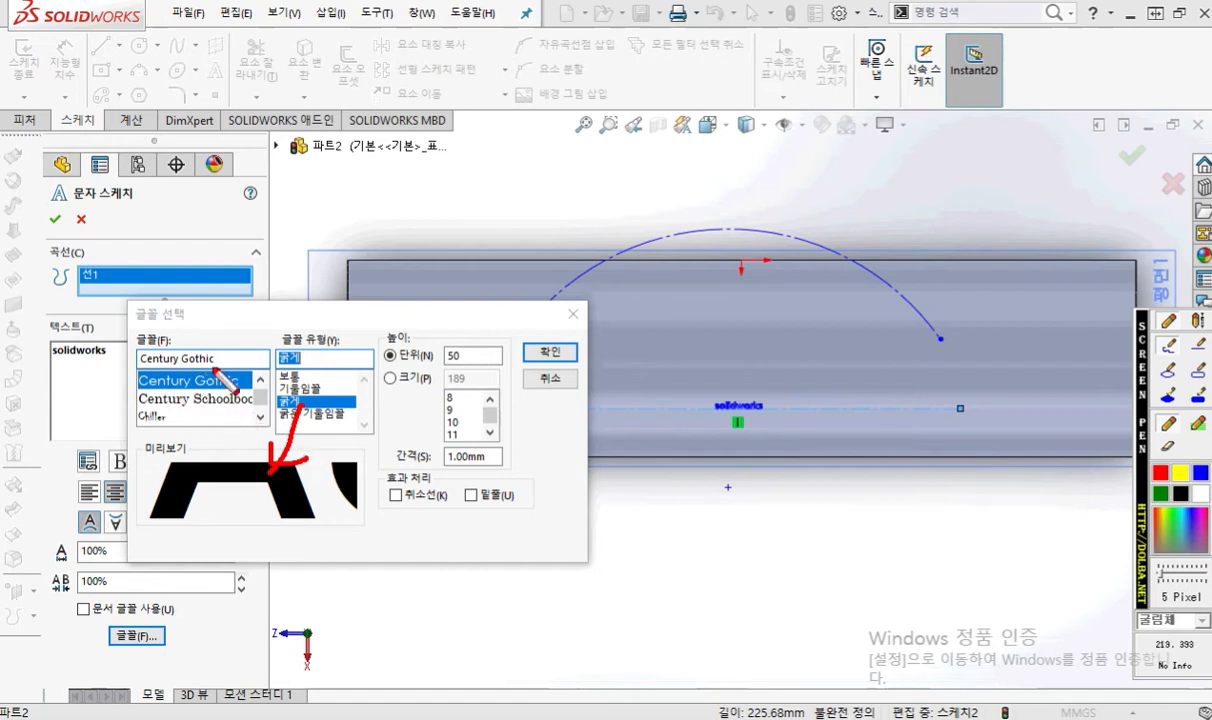
Step: Circle the font name with the screen pen, add an "A" beside it and handwrite "Arial" above the font dialog
mouse_move(225, 370)
left_mouse_down()
mouse_move(135, 345)
mouse_move(213, 335)
mouse_move(240, 370)
left_mouse_up()
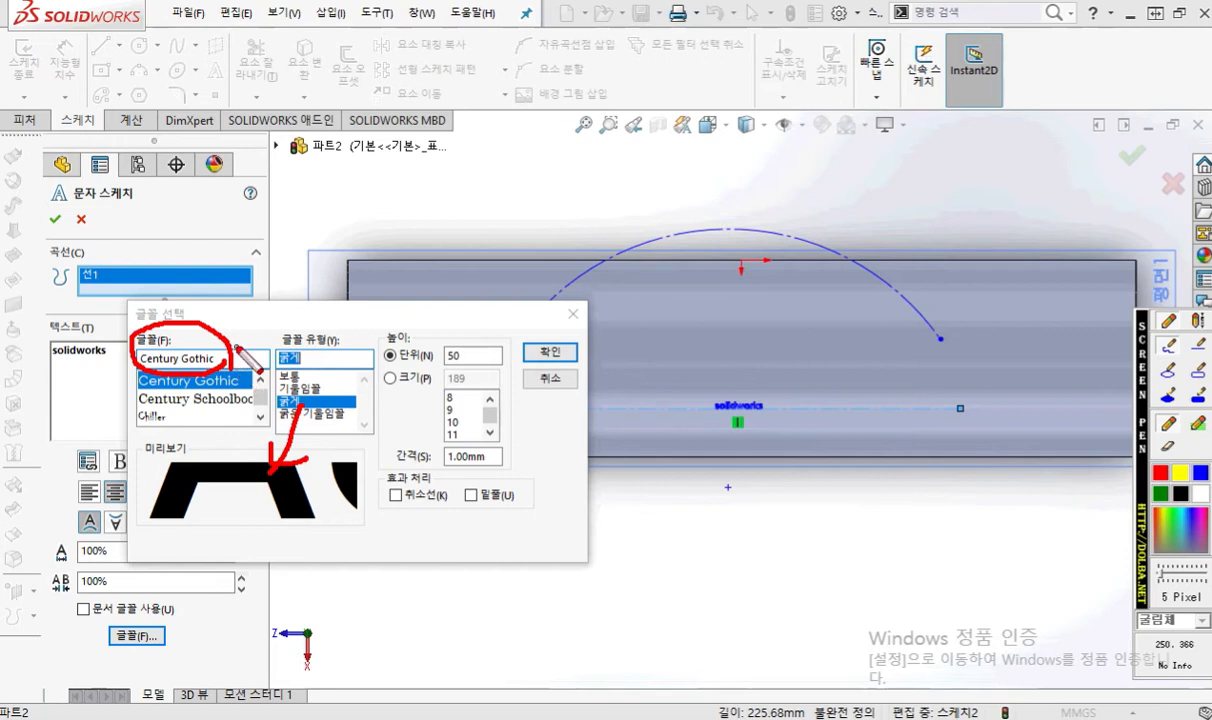
mouse_move(240, 308)
left_mouse_down()
mouse_move(222, 344)
mouse_move(253, 328)
left_mouse_up()
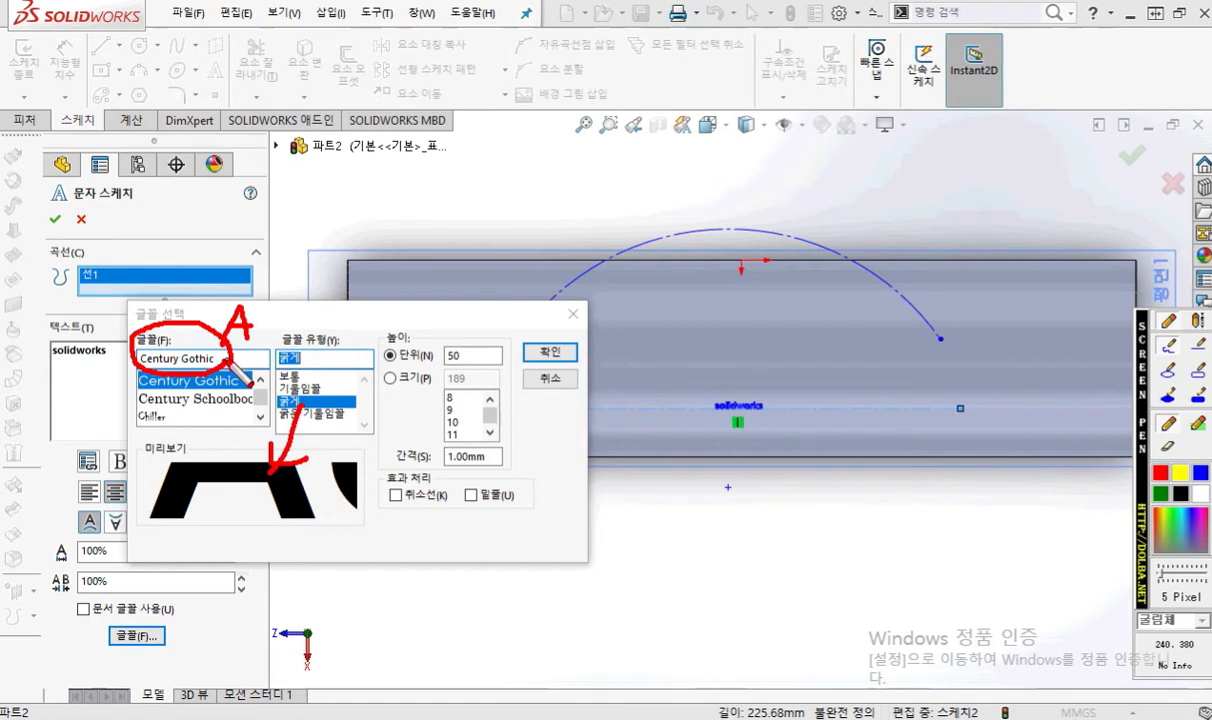
mouse_move(208, 193)
left_mouse_down()
mouse_move(197, 228)
mouse_move(222, 218)
mouse_move(213, 213)
mouse_move(232, 224)
mouse_move(243, 207)
mouse_move(258, 226)
mouse_move(291, 228)
left_mouse_up()
left_click_drag(313, 174, 306, 229)
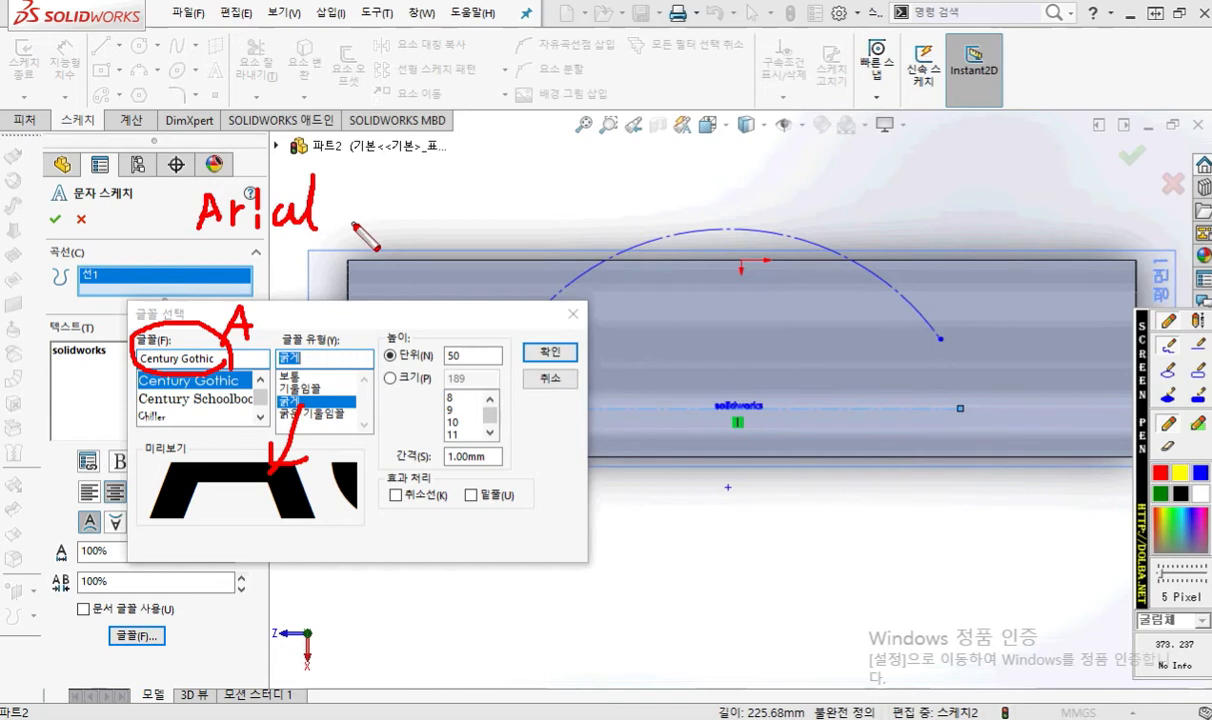
Step: Change the font to Arial Rounded MT by searching the font list for "ar"
left_click(237, 358)
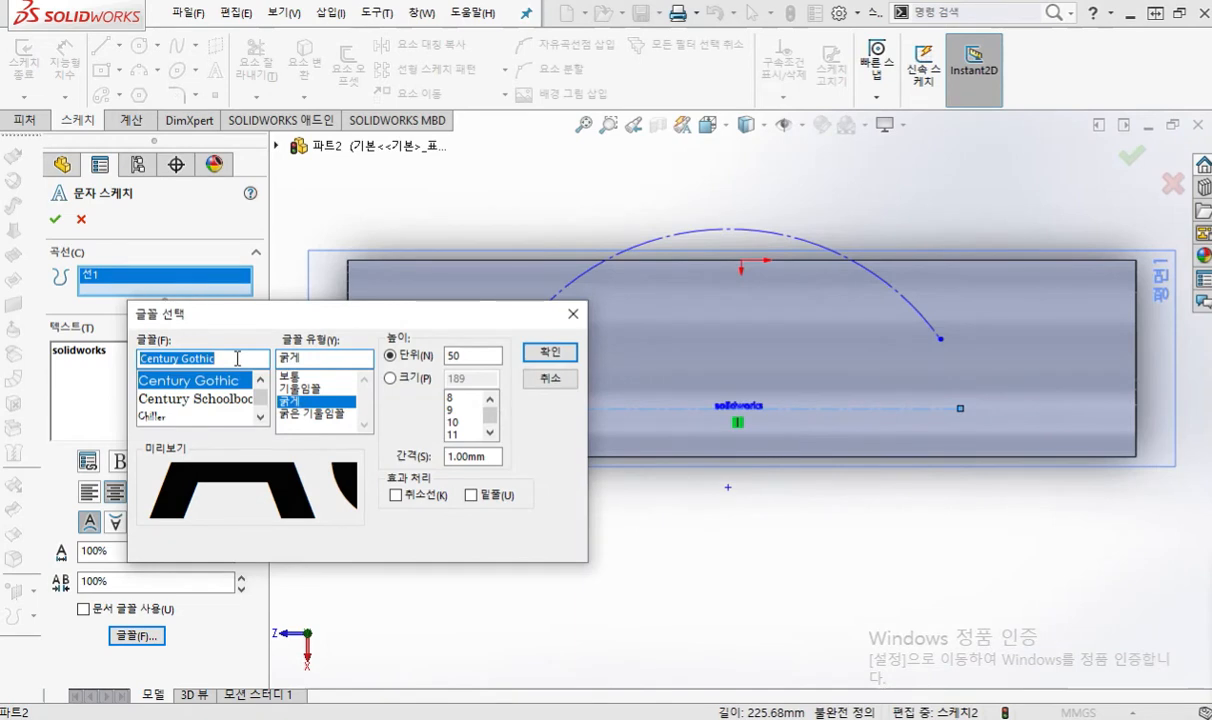
type("a")
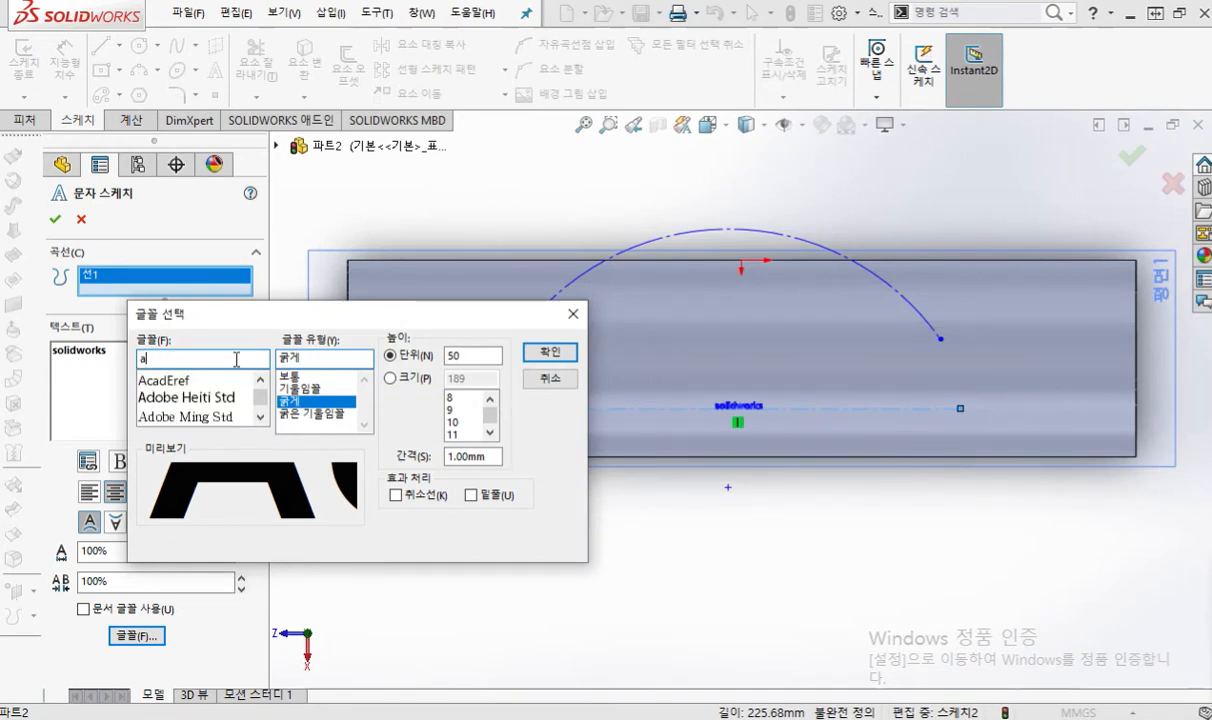
type("r")
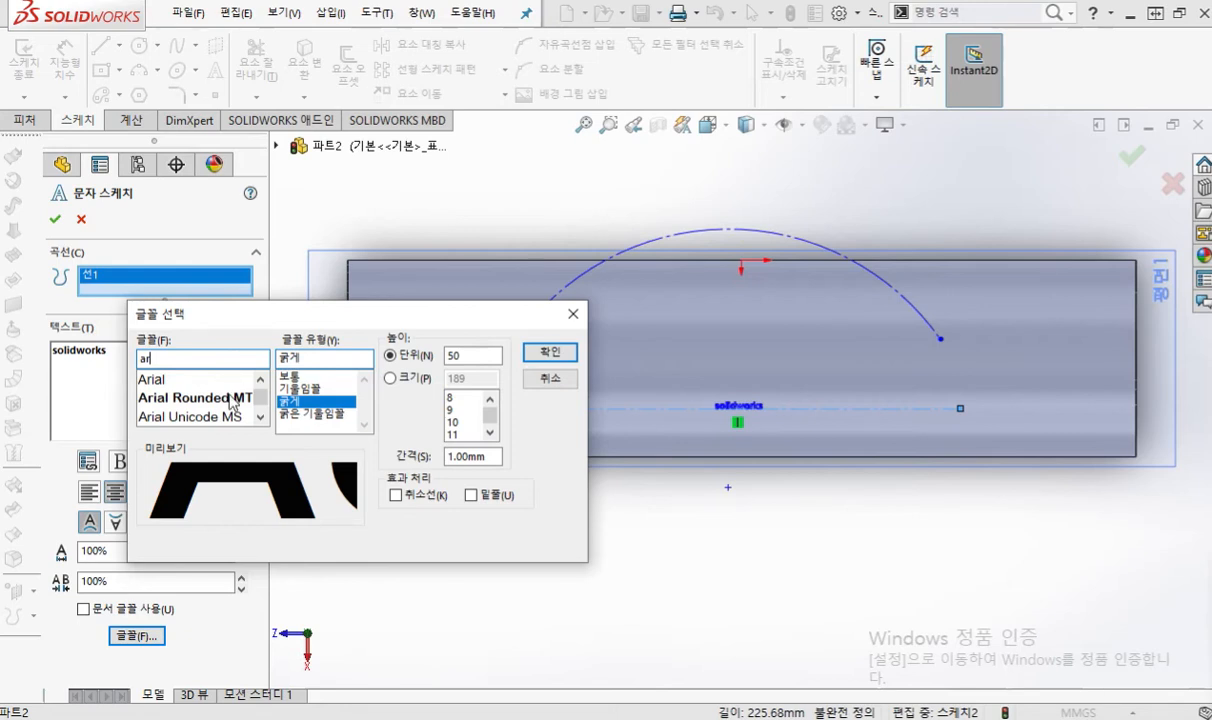
scroll(228, 406, "down", 1)
scroll(222, 404, "up", 2)
left_click(215, 398)
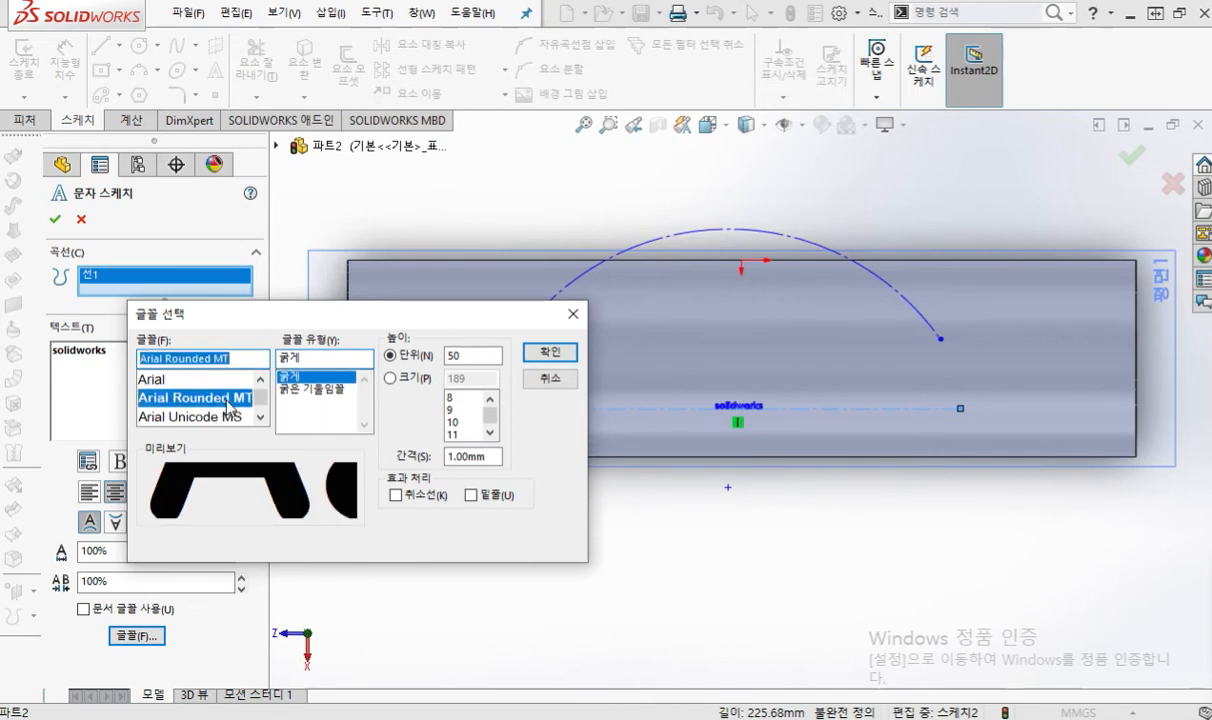
Step: Mark the rounded ends of the letter strokes in the font preview with the screen pen
key("ctrl+F12")
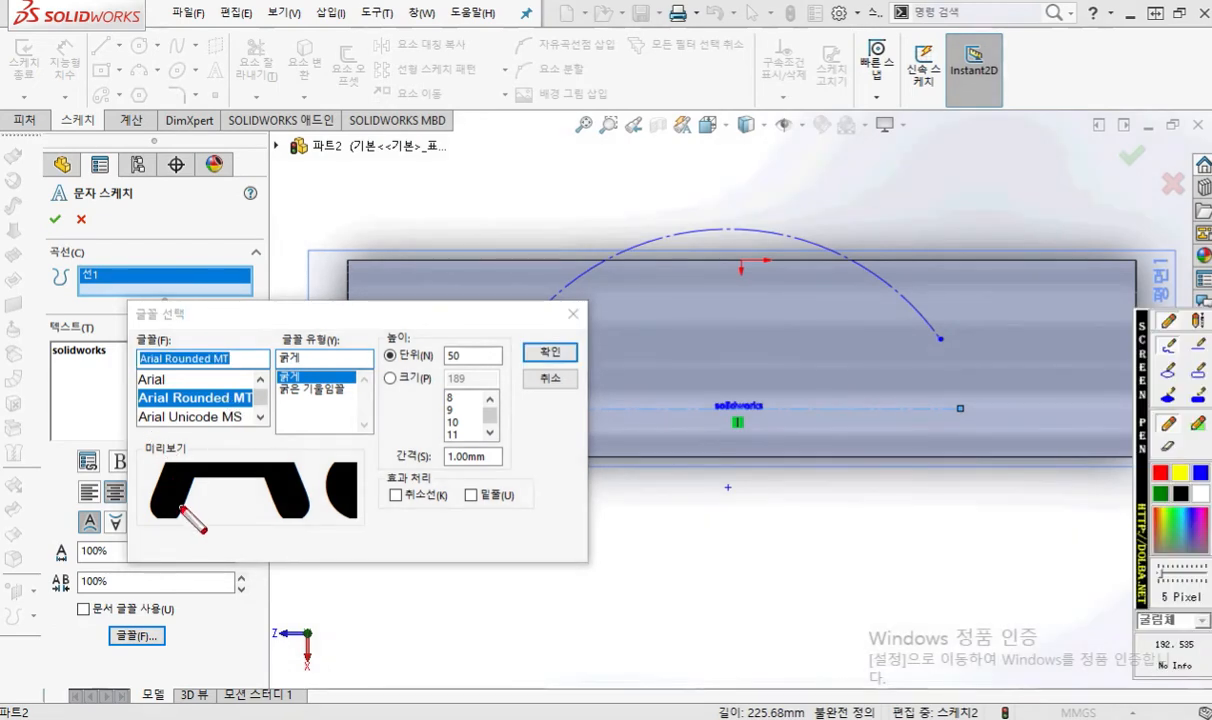
mouse_move(149, 486)
left_mouse_down()
mouse_move(150, 508)
mouse_move(176, 492)
mouse_move(162, 514)
mouse_move(184, 502)
left_mouse_up()
mouse_move(272, 492)
left_mouse_down()
mouse_move(290, 520)
mouse_move(316, 490)
mouse_move(308, 519)
left_mouse_up()
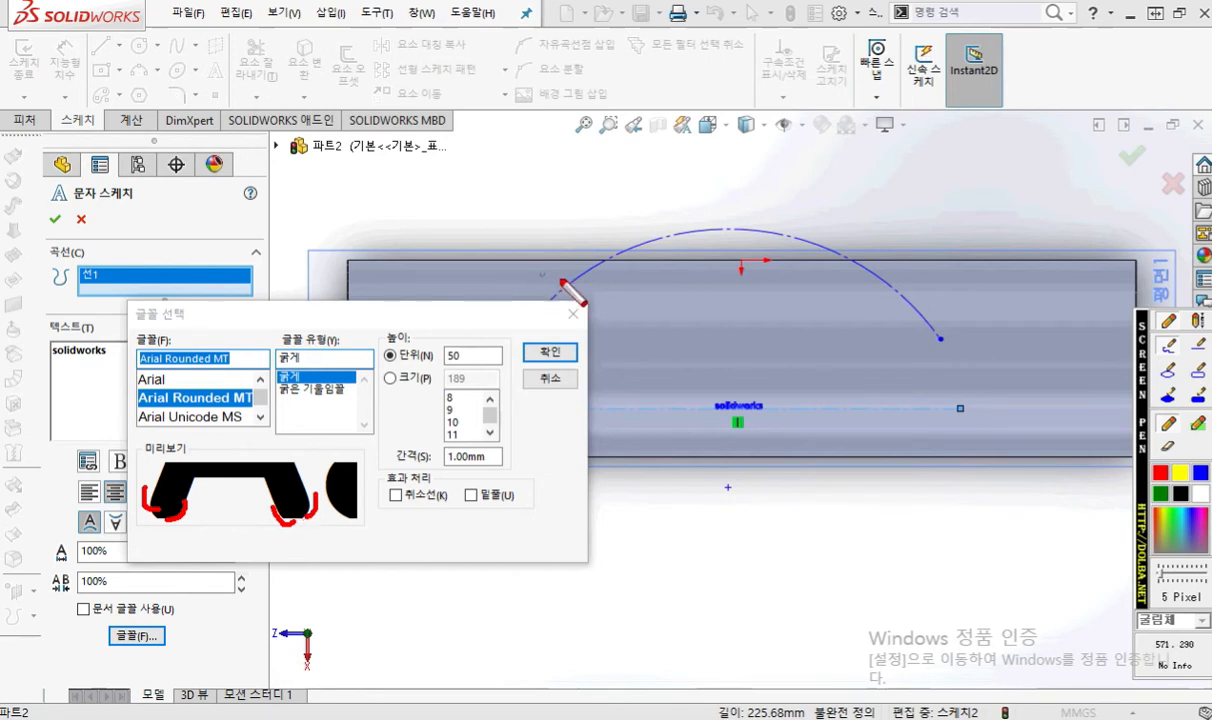
Step: Circle the font dialog's confirmation with the screen pen and apply the chosen font settings to the sketch text
mouse_move(538, 348)
left_mouse_down()
mouse_move(566, 316)
mouse_move(567, 382)
left_mouse_up()
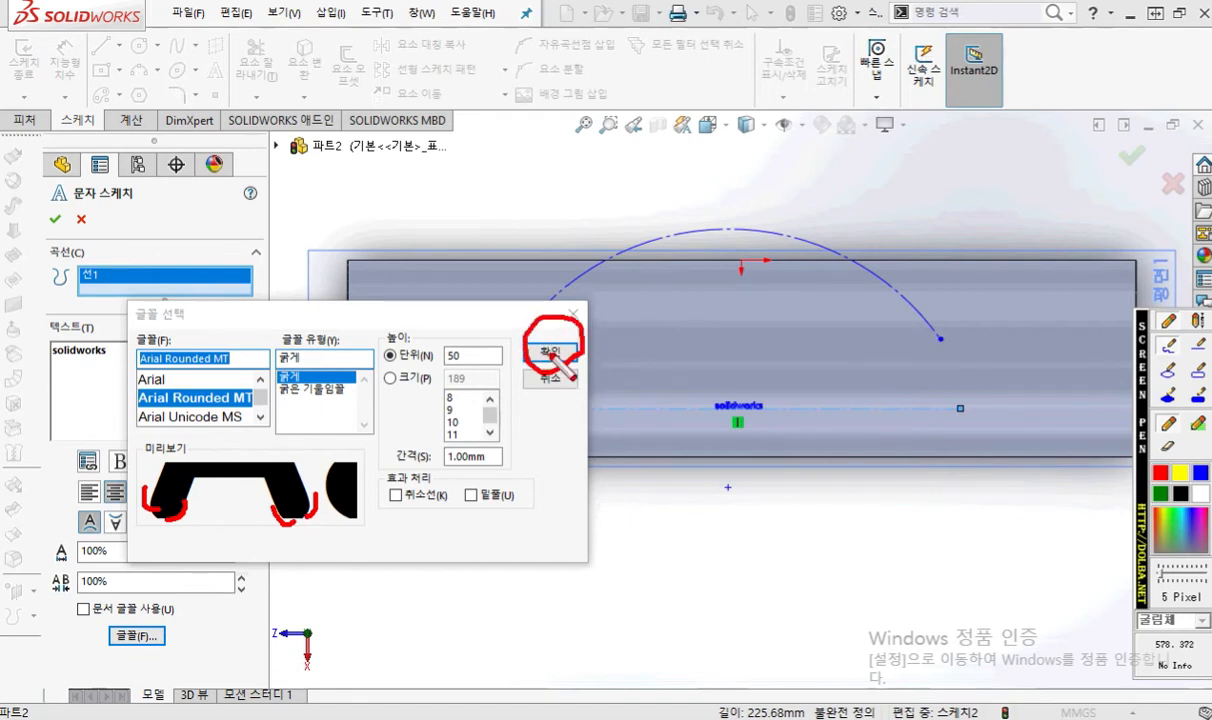
key("Escape")
left_click(550, 352)
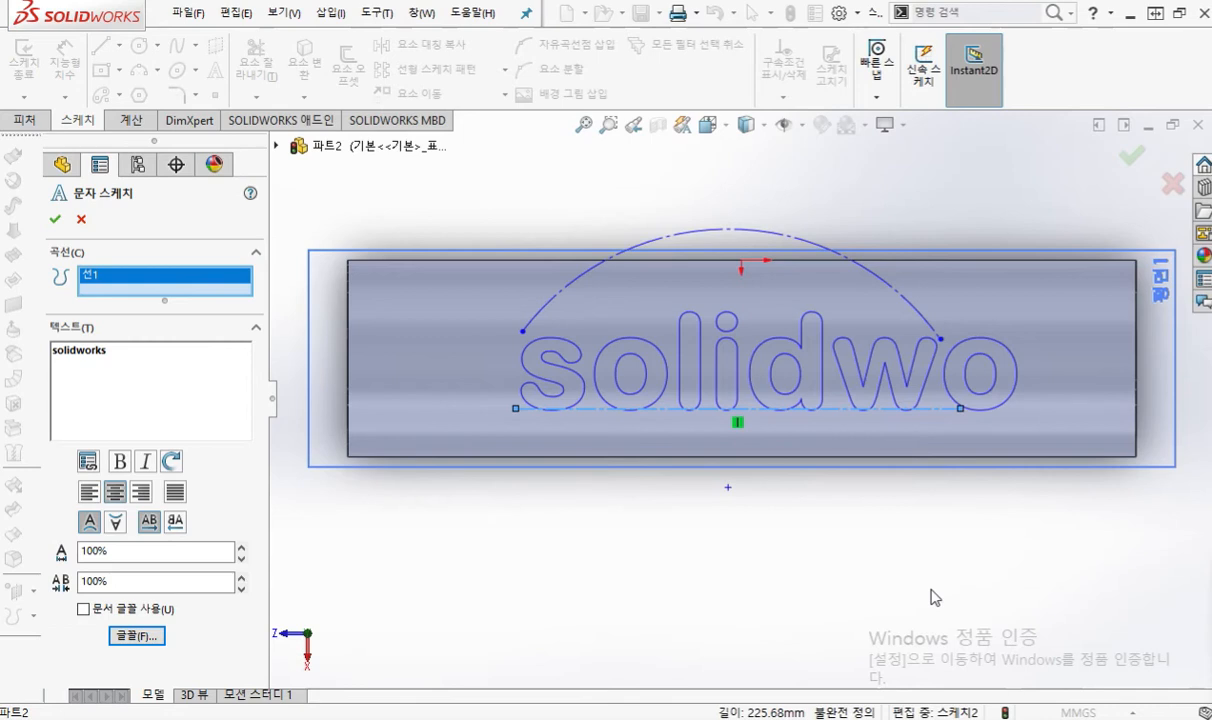
Step: Try to lengthen the straight centerline from its left endpoint while the sketch text is still being edited
left_click(517, 411)
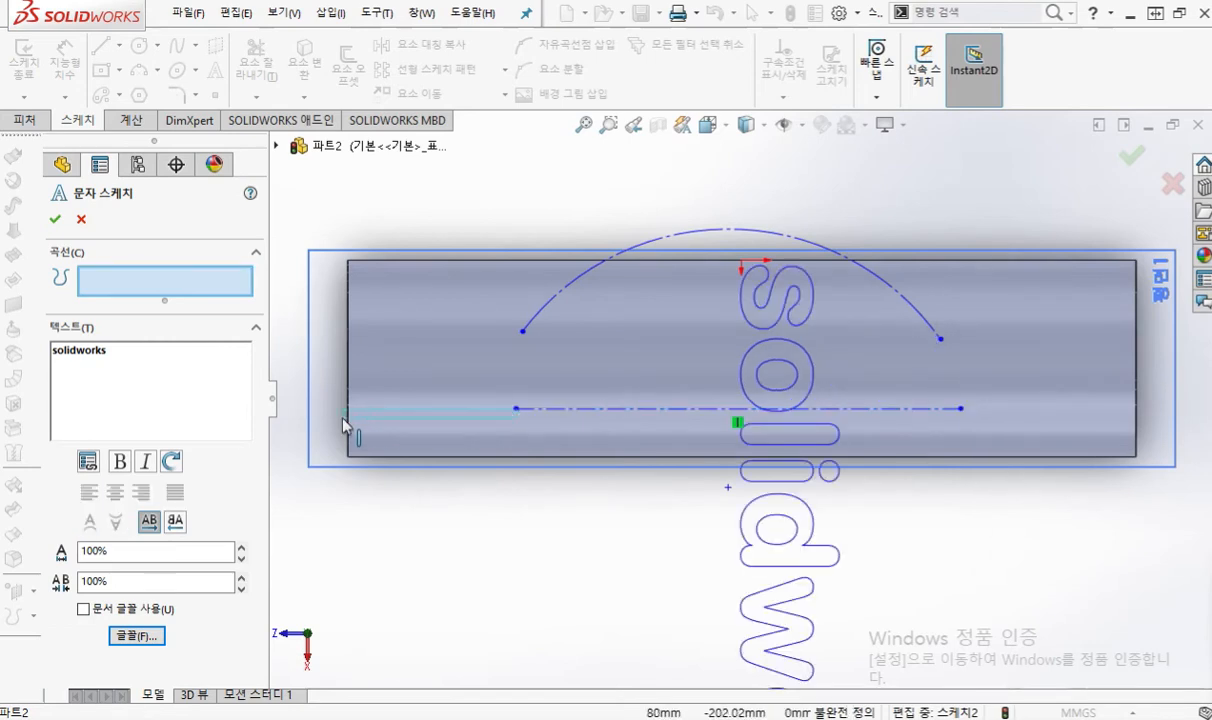
left_click(520, 410)
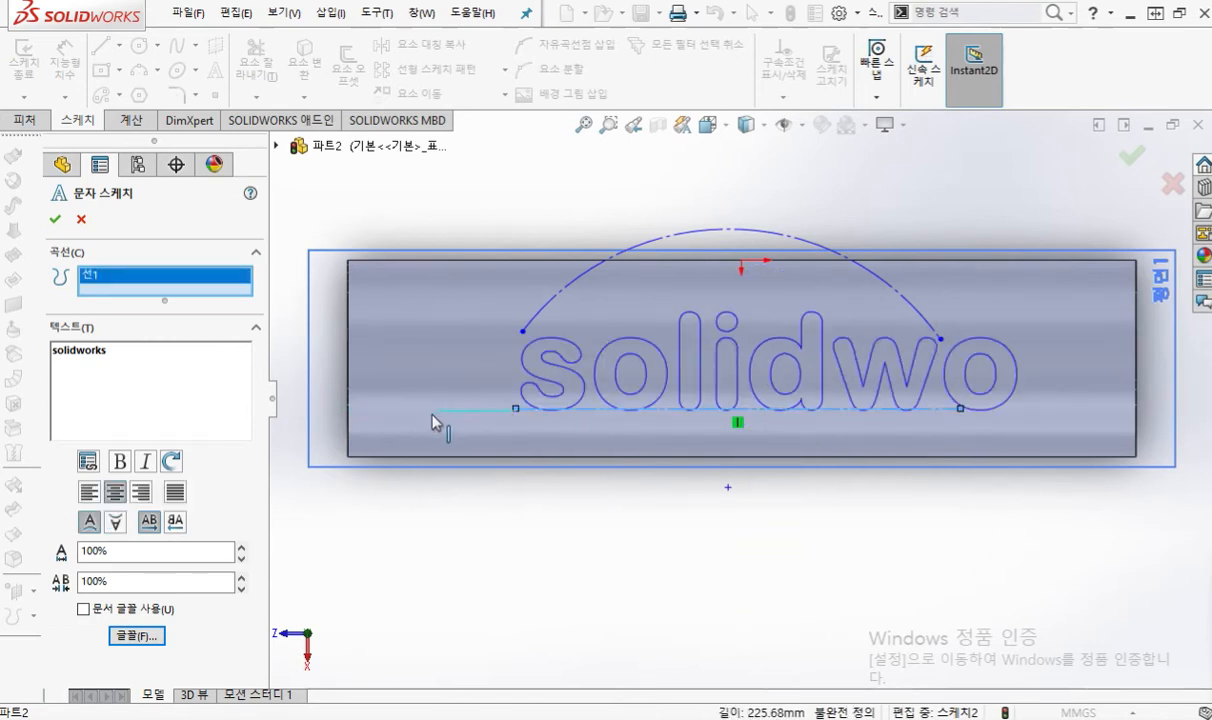
left_click(517, 412)
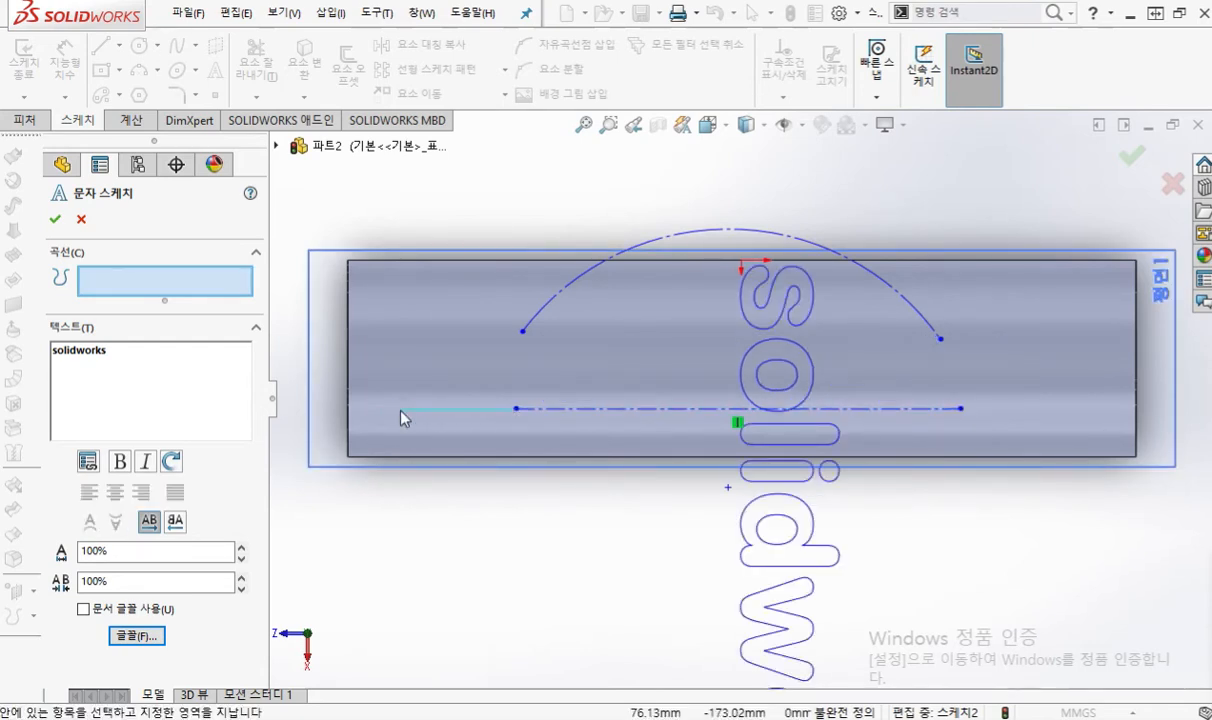
left_click(401, 413)
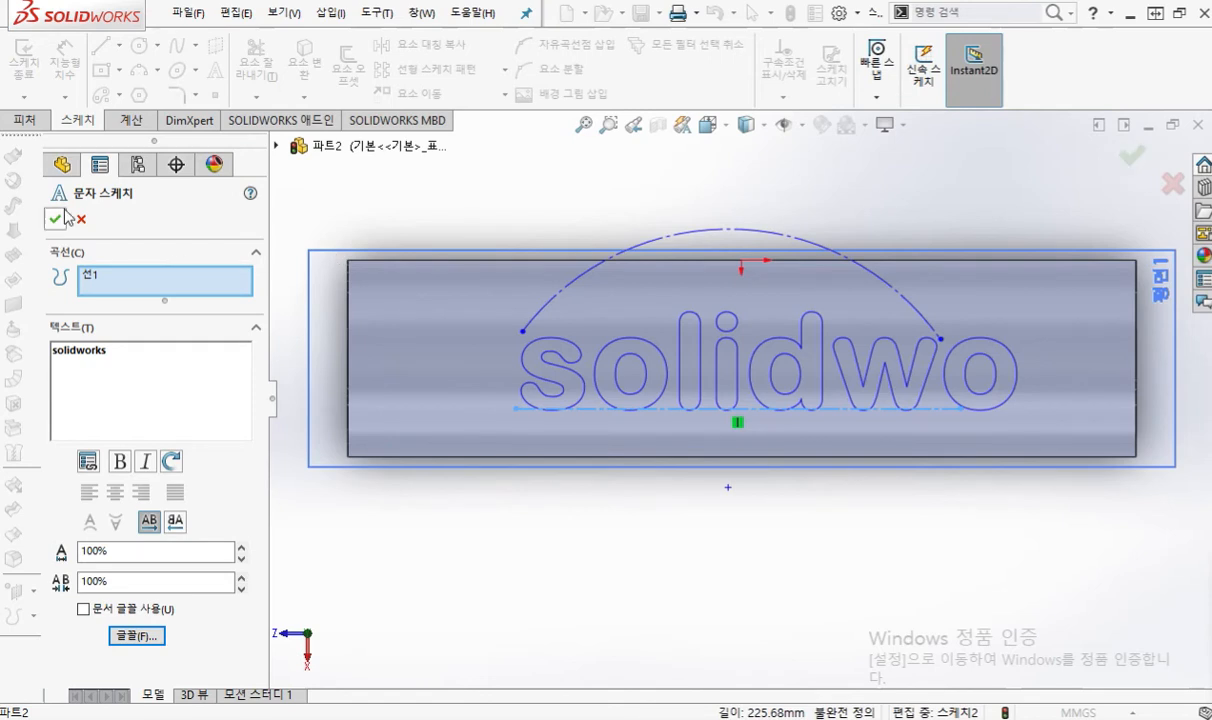
Step: Accept the sketch text and stretch both ends of the straight centerline outward to about 357 mm long, fitting the whole word "solidworks"
right_click(466, 222)
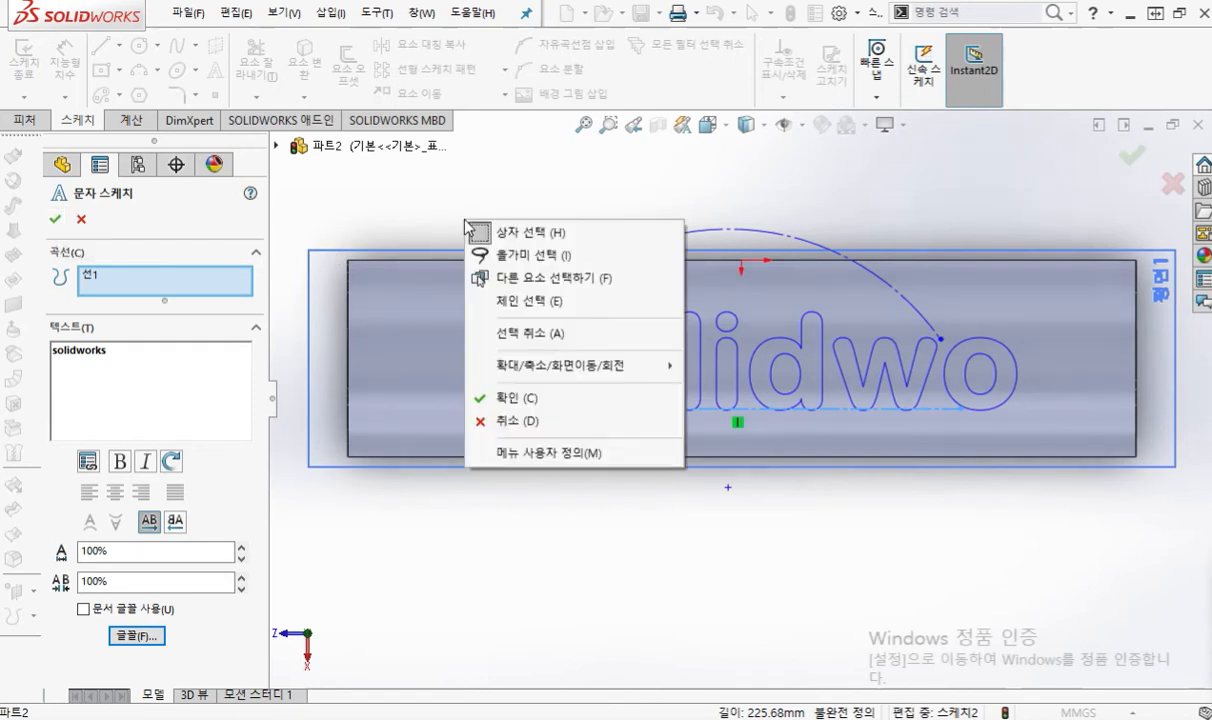
left_click(510, 400)
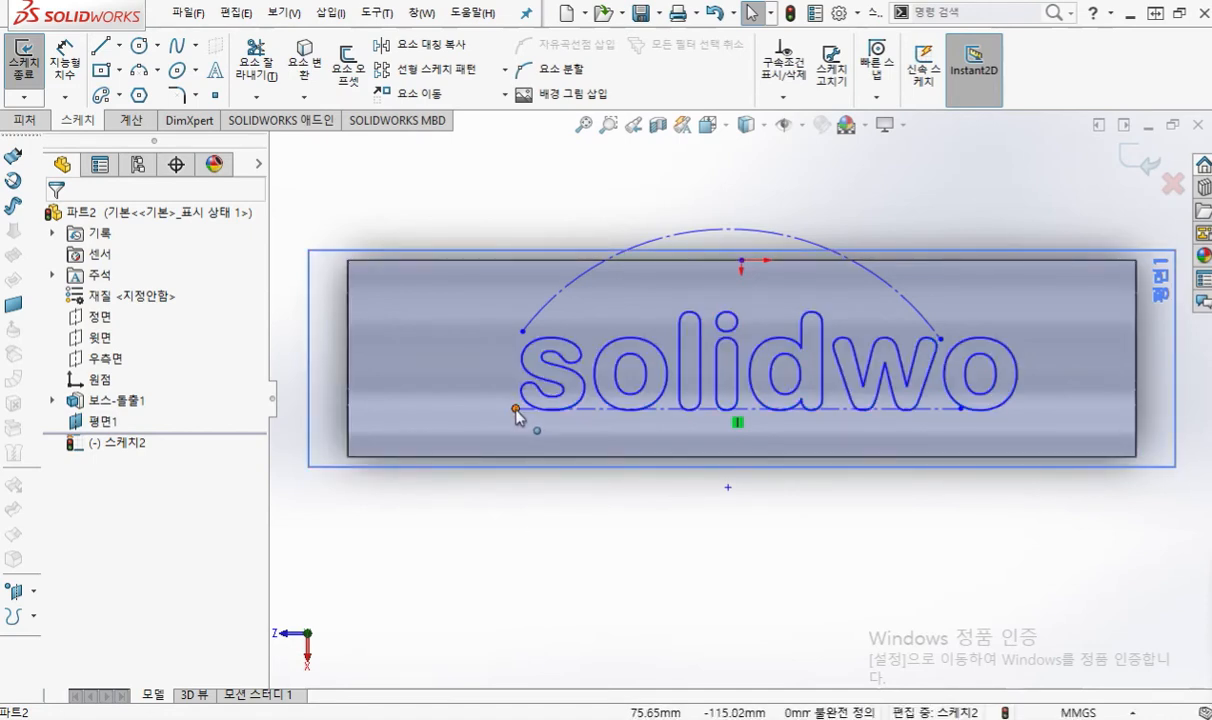
left_click_drag(516, 411, 384, 414)
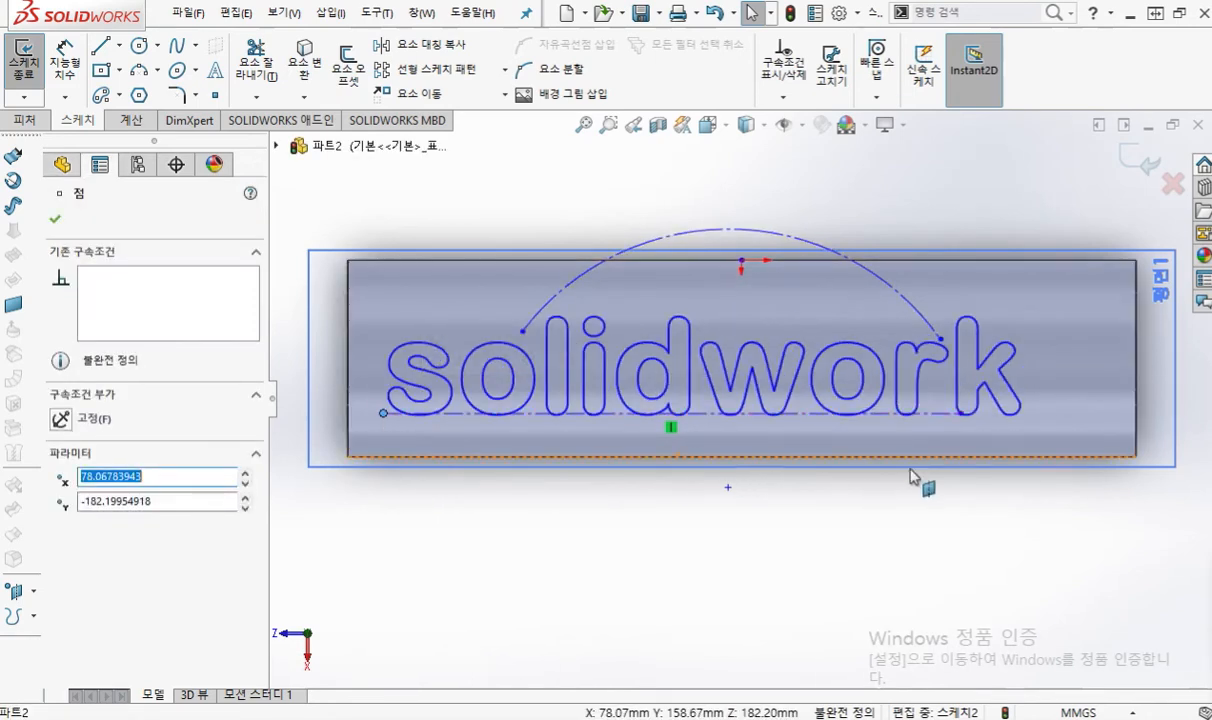
left_click_drag(963, 413, 1088, 424)
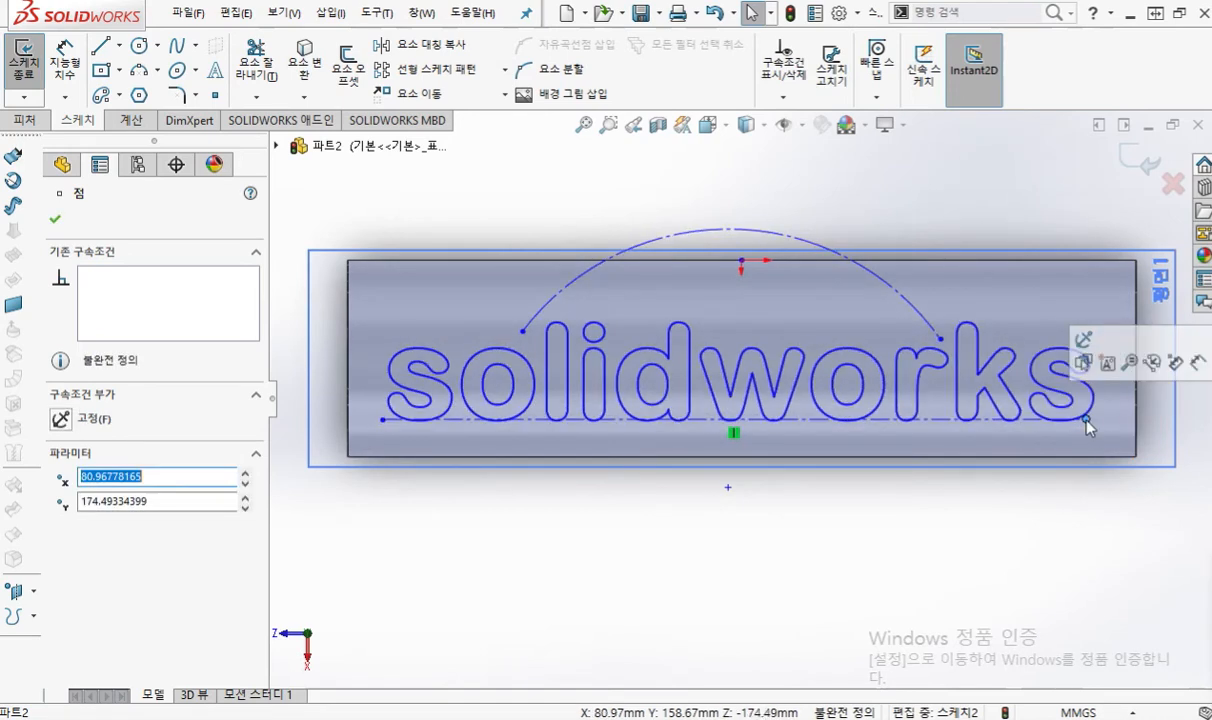
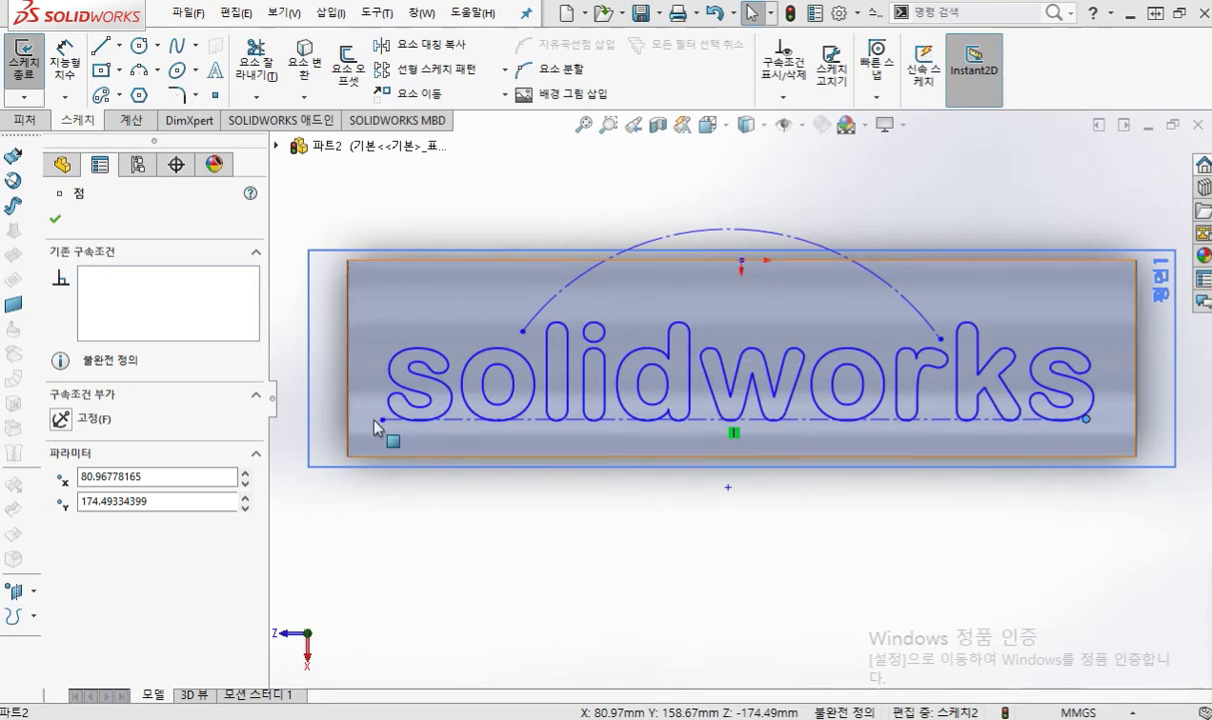
Step: Underline the word along its centerline with the screen pen, add an upward arrow at the left end, and clear the marks
key("F12")
left_click_drag(374, 423, 1100, 426)
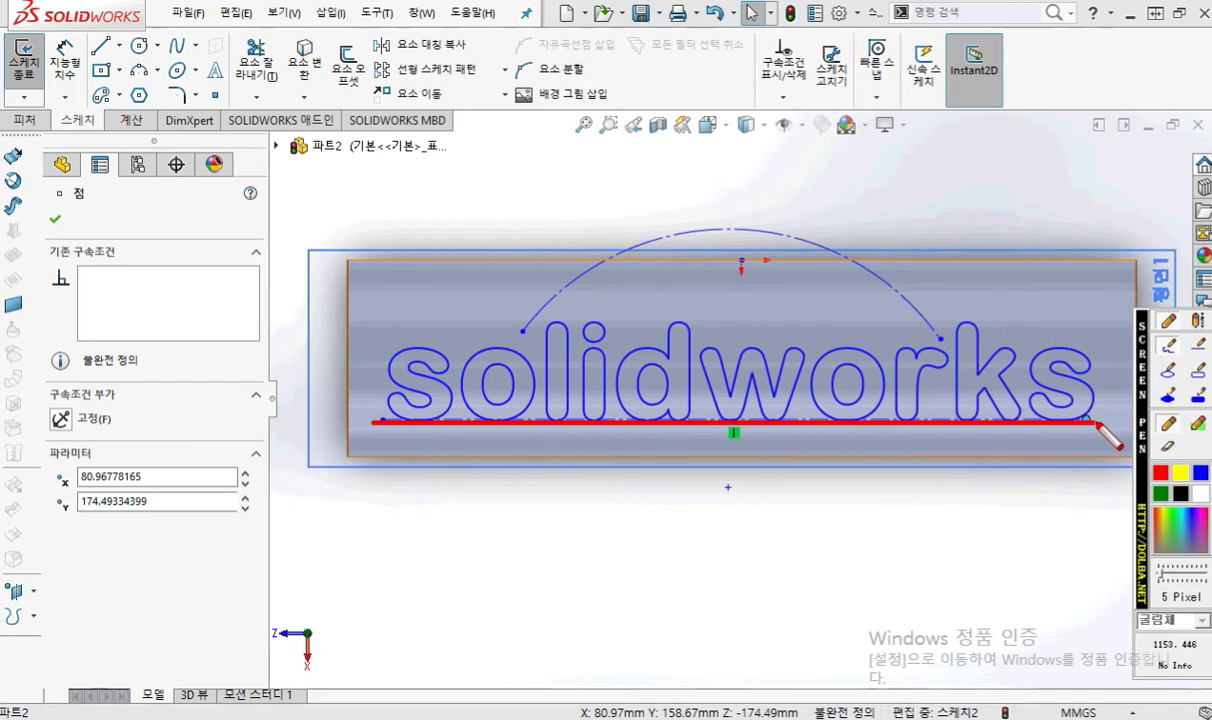
mouse_move(372, 423)
left_mouse_down()
mouse_move(375, 345)
mouse_move(385, 359)
left_mouse_up()
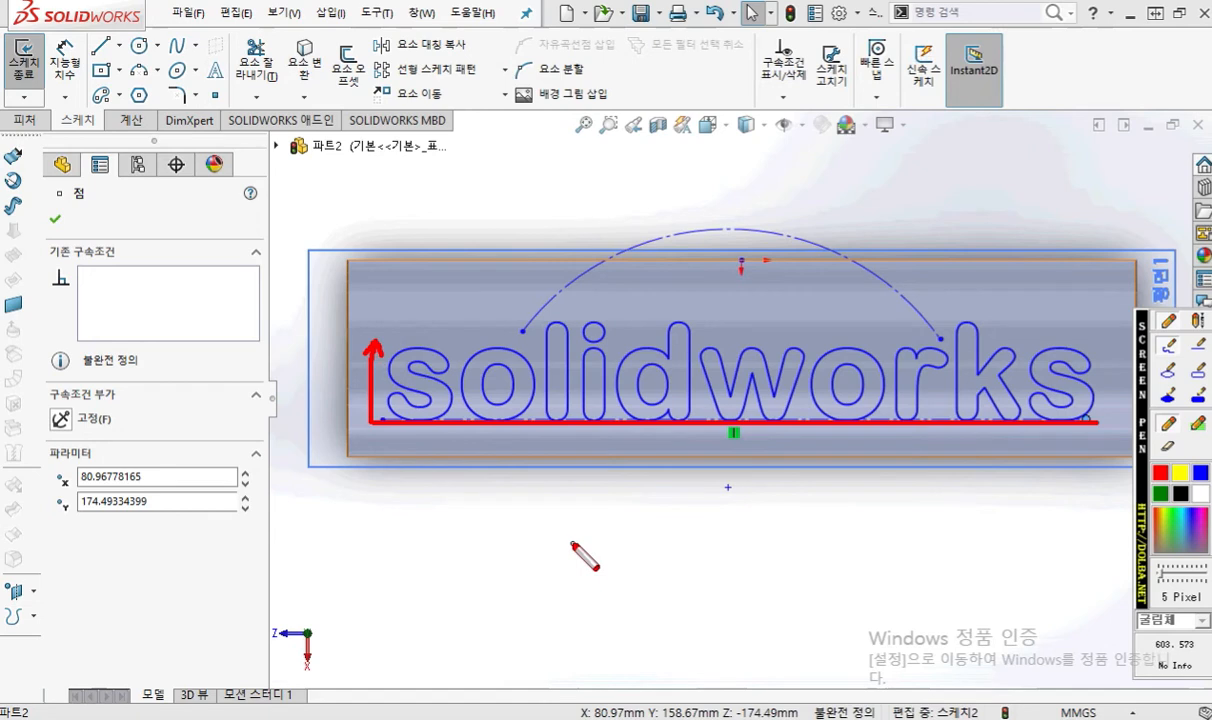
key("Escape")
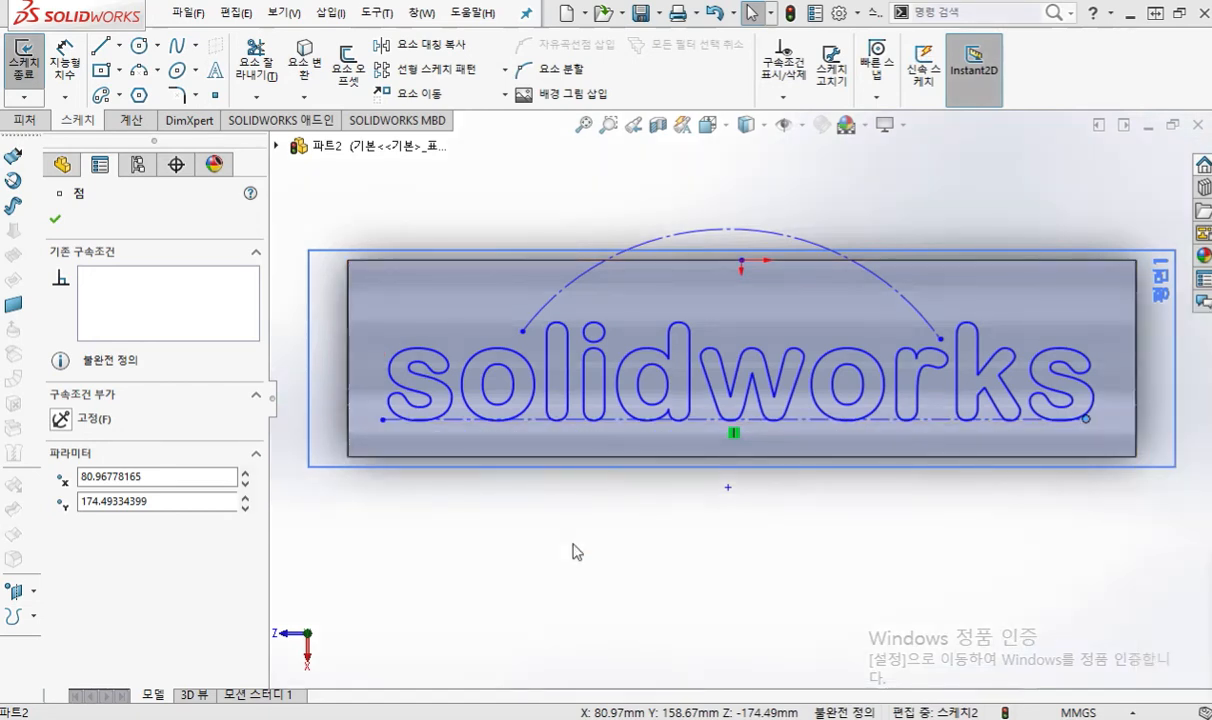
left_click(562, 546)
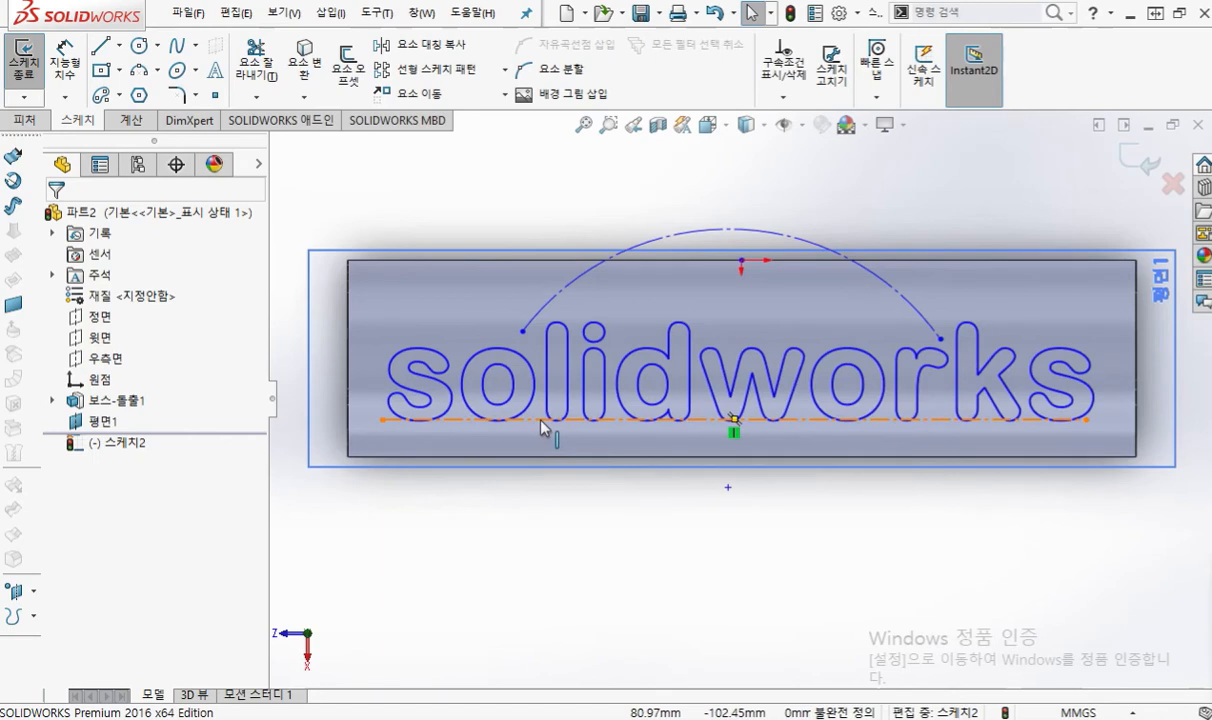
mouse_move(291, 284)
left_mouse_down()
mouse_move(1198, 500)
mouse_move(1188, 501)
left_mouse_up()
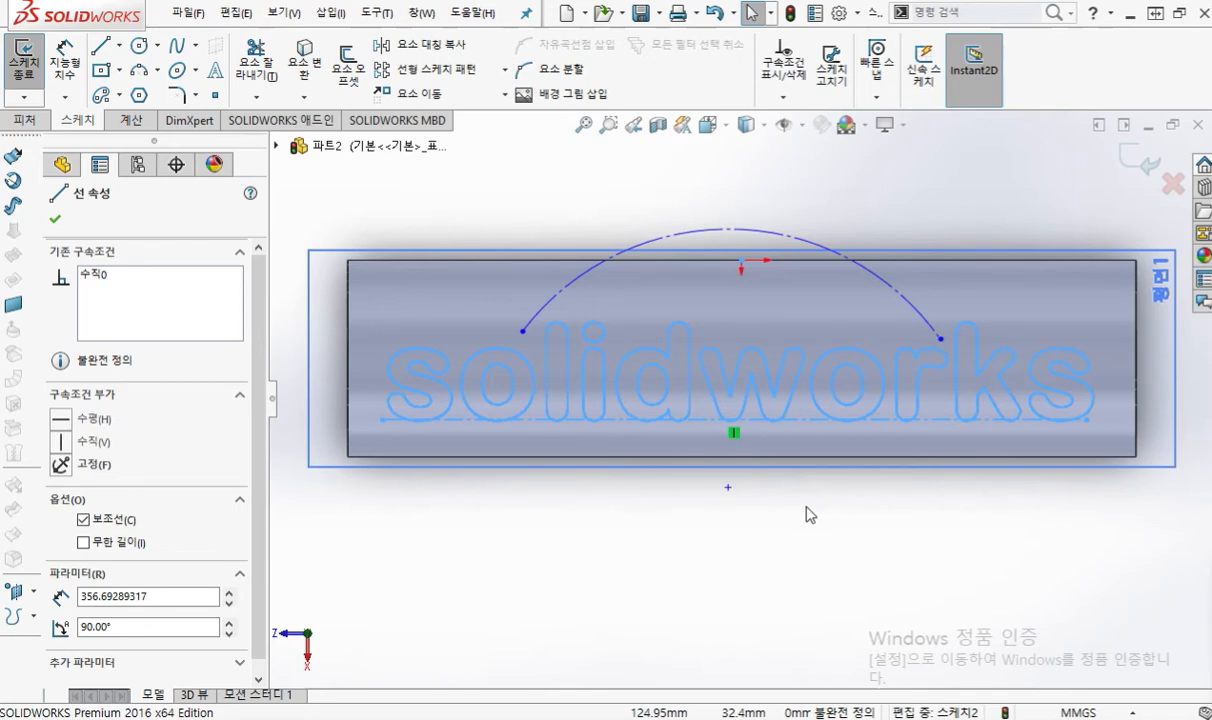
left_click(717, 478)
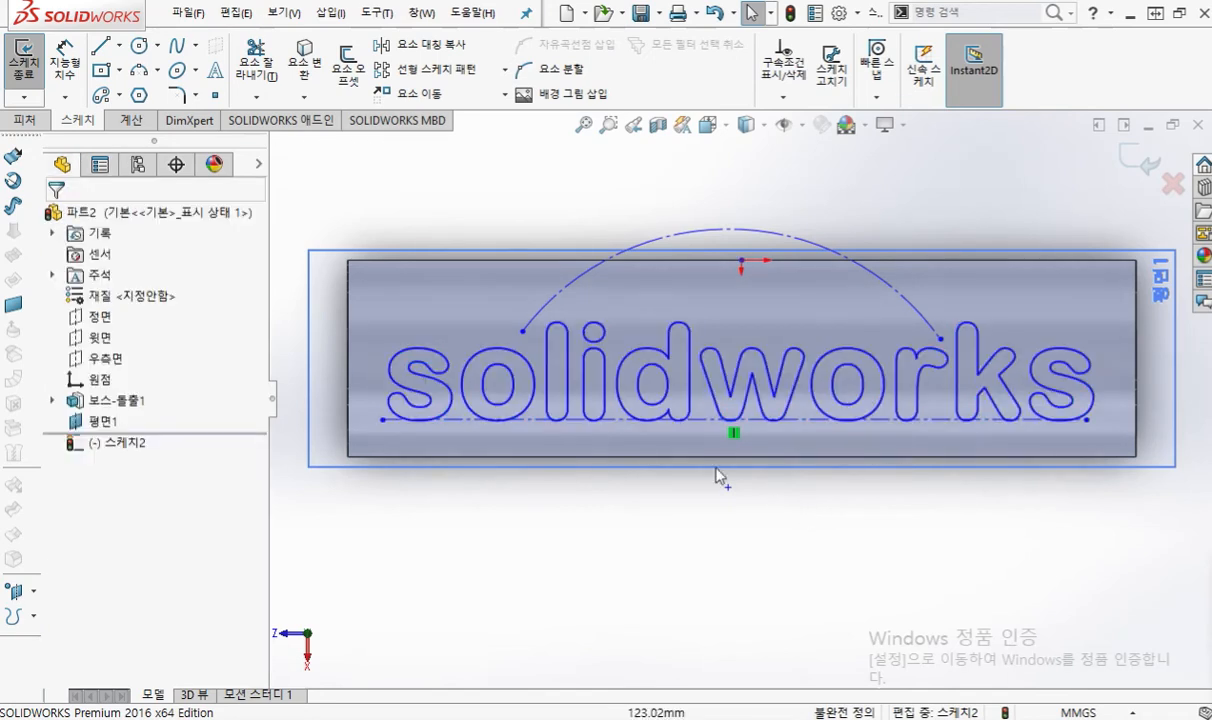
double_click(603, 382)
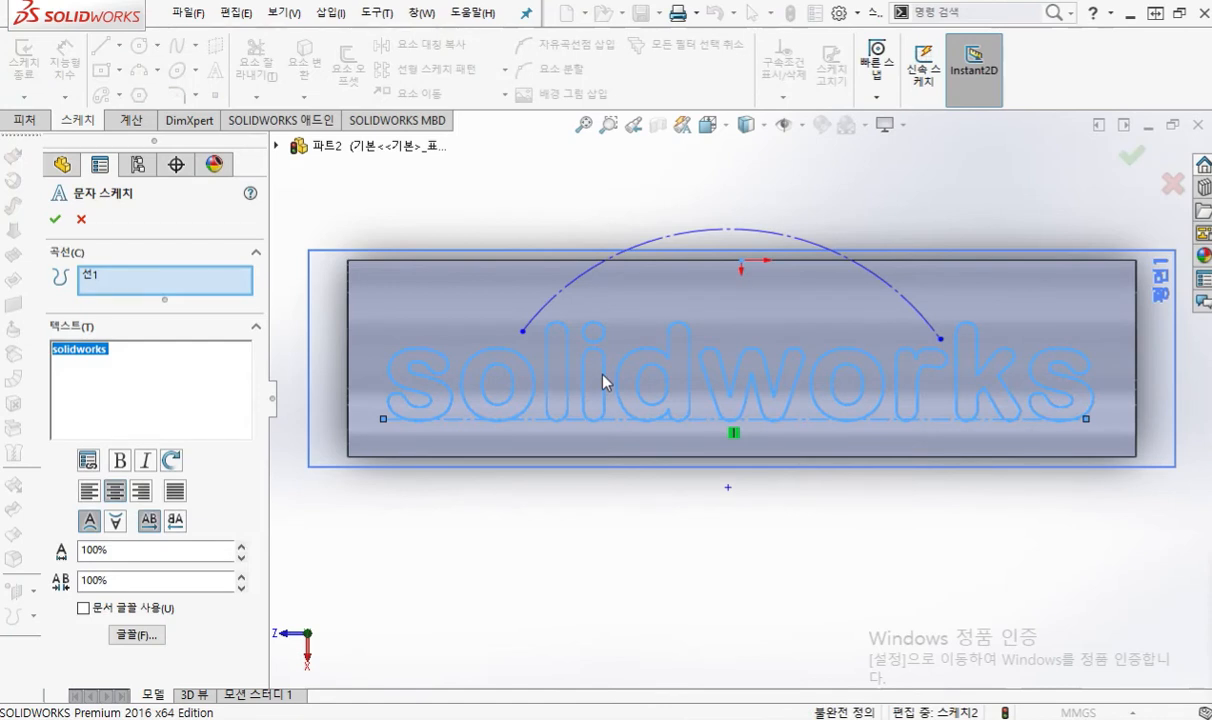
left_click(81, 219)
Step: Delete the "solidworks" sketch text together with its straight centerline, keeping the construction arc
left_click_drag(274, 280, 1092, 493)
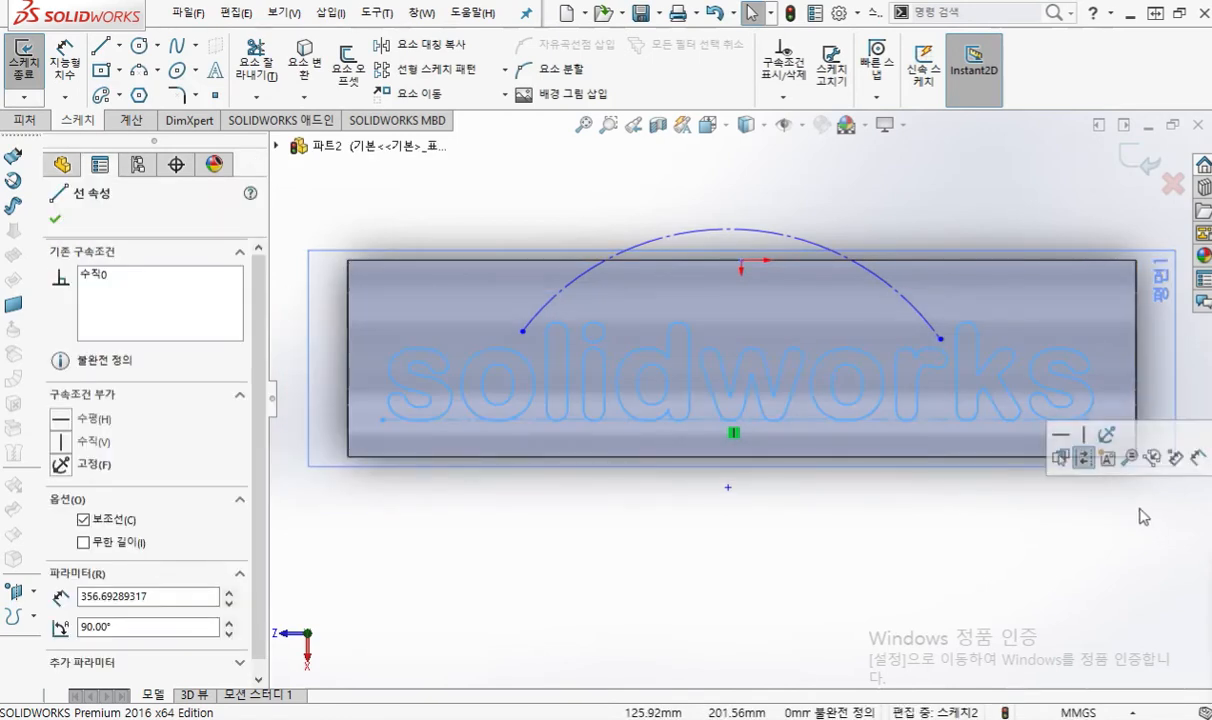
key("Delete")
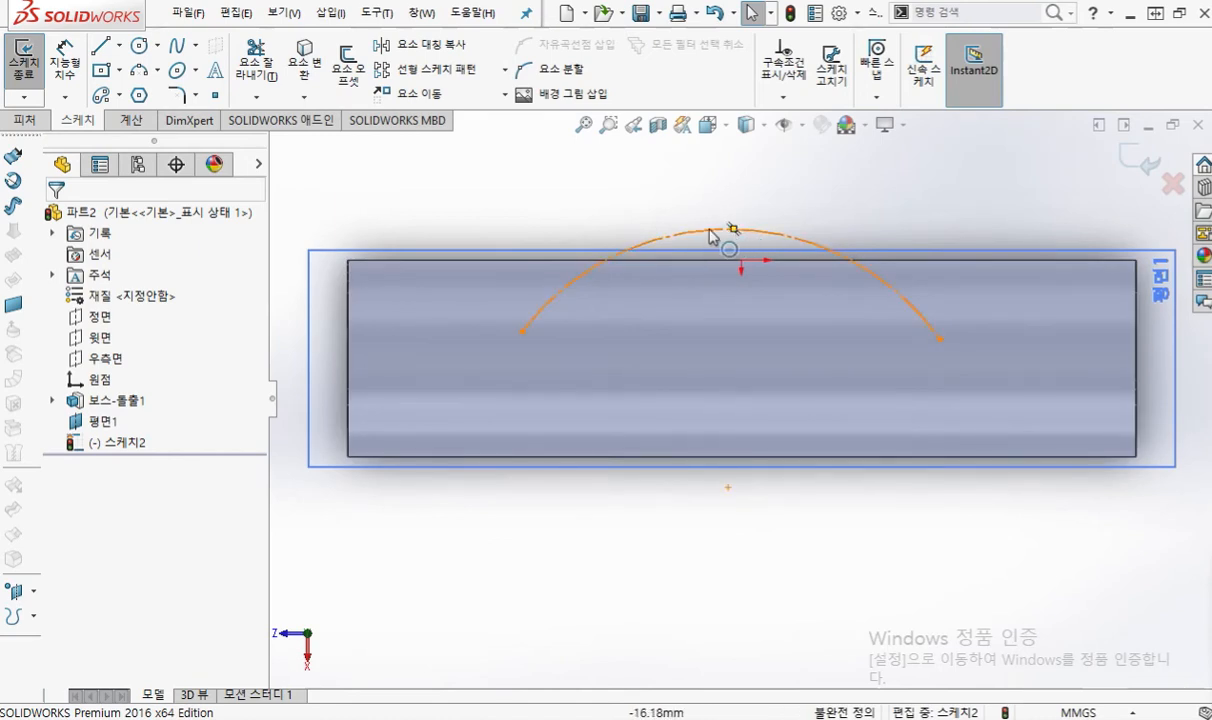
Step: Move the construction arc and its endpoints down the block, about 204 mm between ends, and raise its middle into a gentle curve
left_click_drag(716, 236, 700, 358)
left_click_drag(522, 331, 531, 413)
left_click_drag(941, 340, 928, 414)
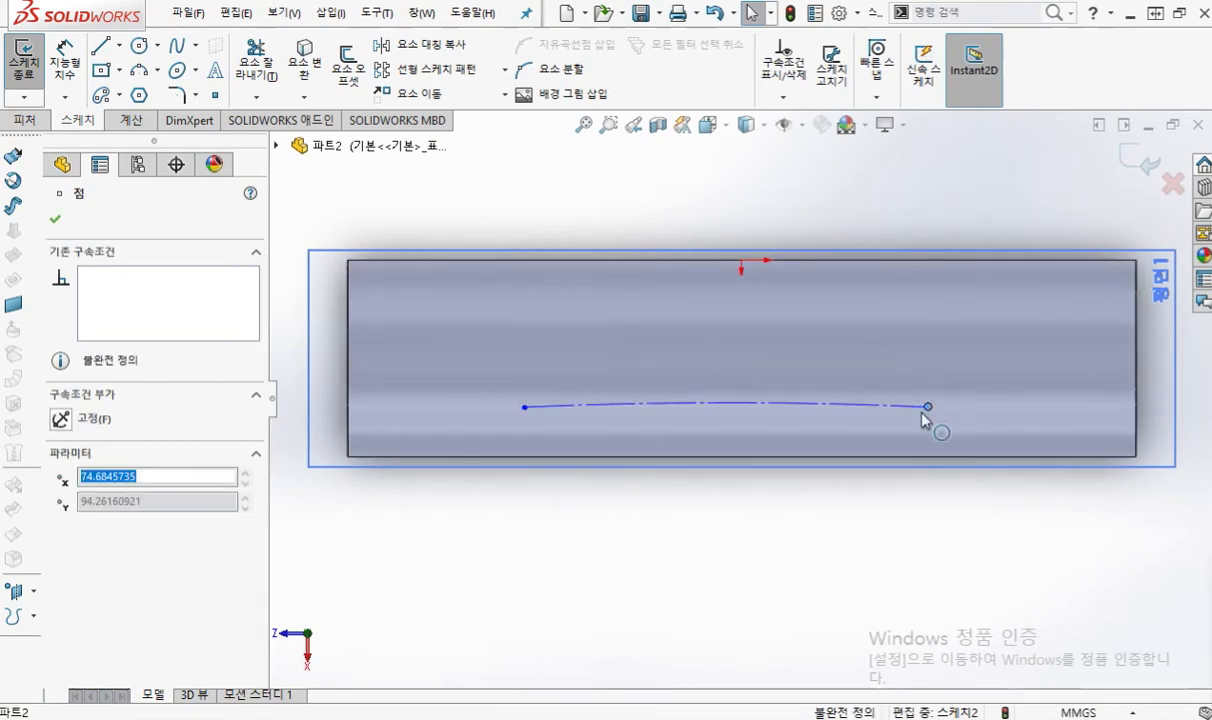
left_click(800, 538)
scroll(736, 522, "up", 8)
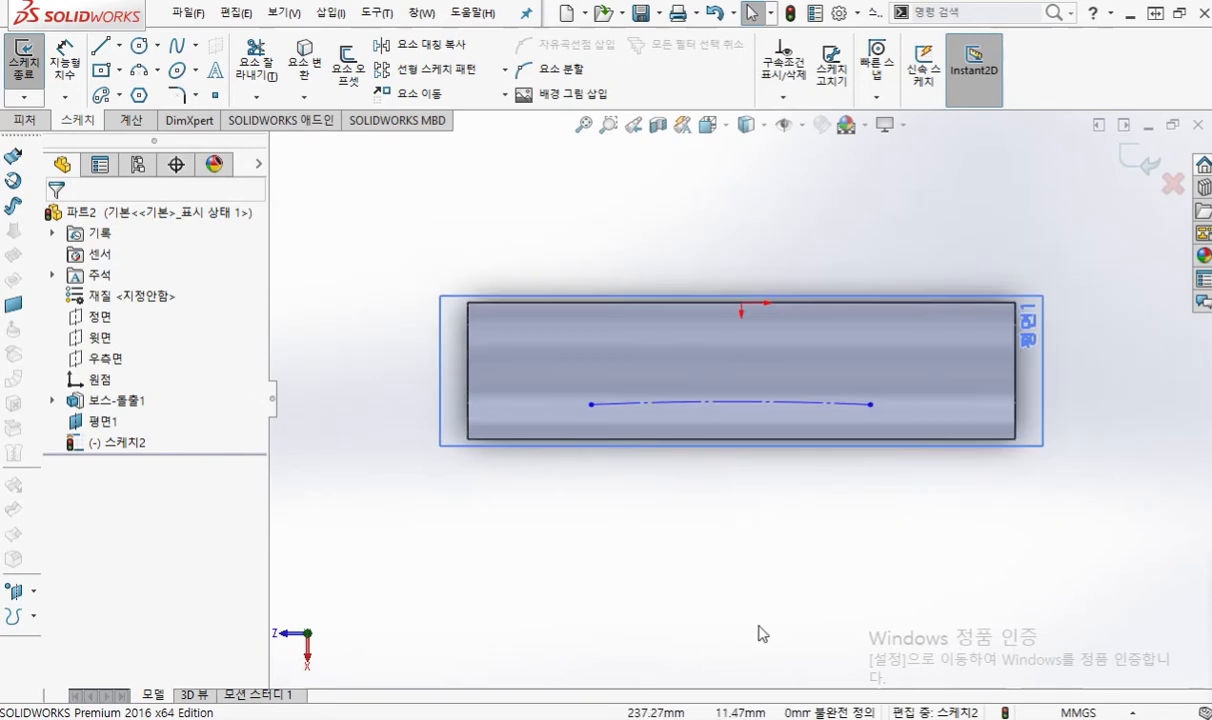
scroll(757, 345, "down", 5)
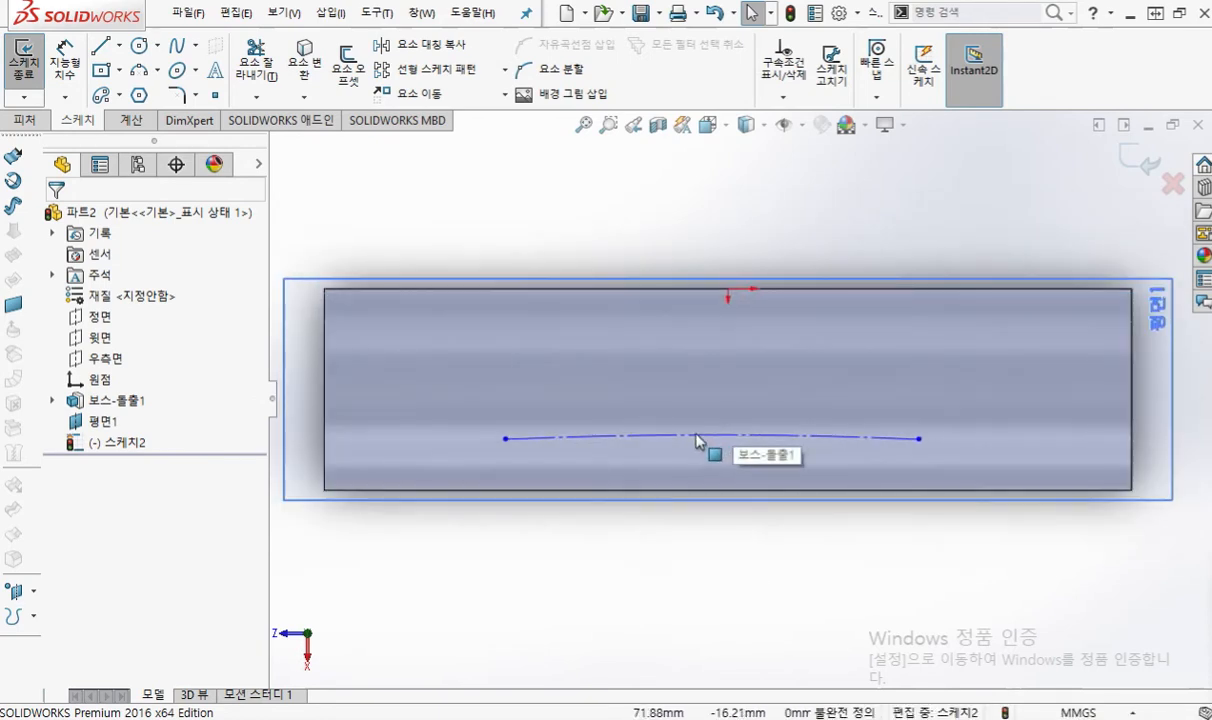
left_click_drag(709, 438, 715, 381)
left_click(707, 564)
Step: Circle and underline both endpoints of the construction arc with the screen pen, and clear the marks
key("F12")
left_click_drag(500, 448, 512, 447)
left_click_drag(902, 427, 932, 451)
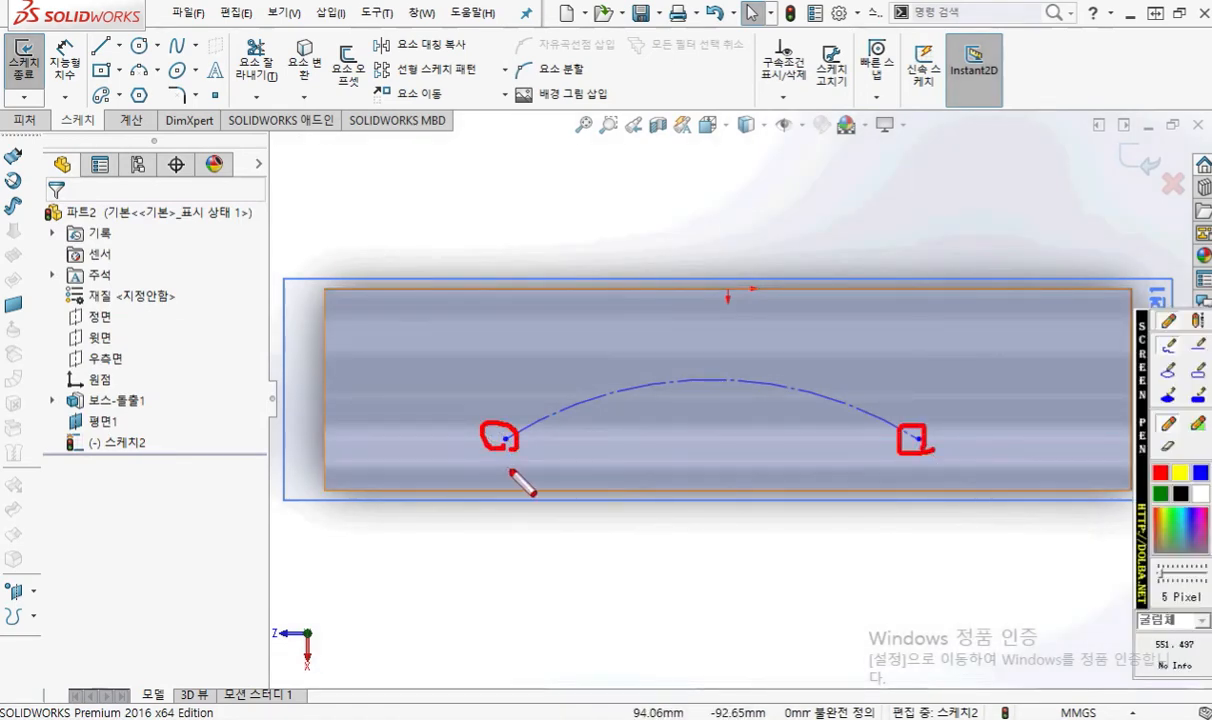
left_click_drag(484, 460, 525, 461)
left_click_drag(895, 465, 938, 466)
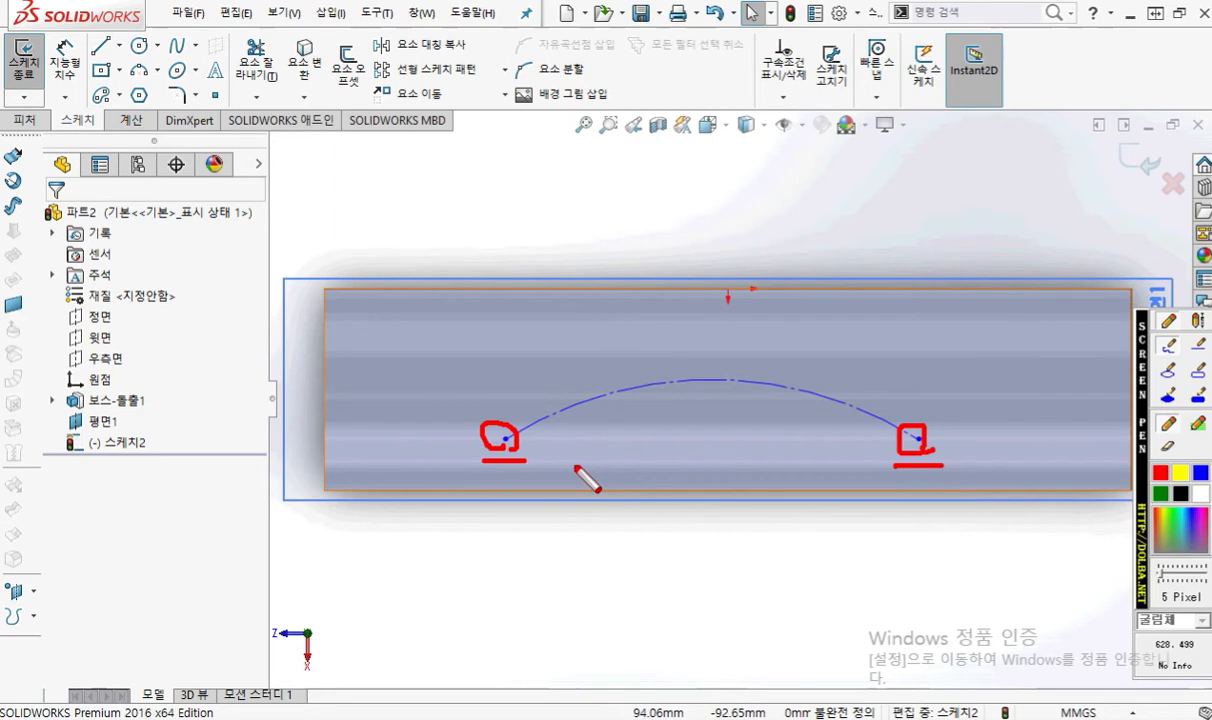
key("Escape")
Step: Add a vertical relation between the two endpoints of the construction arc
left_click(506, 439)
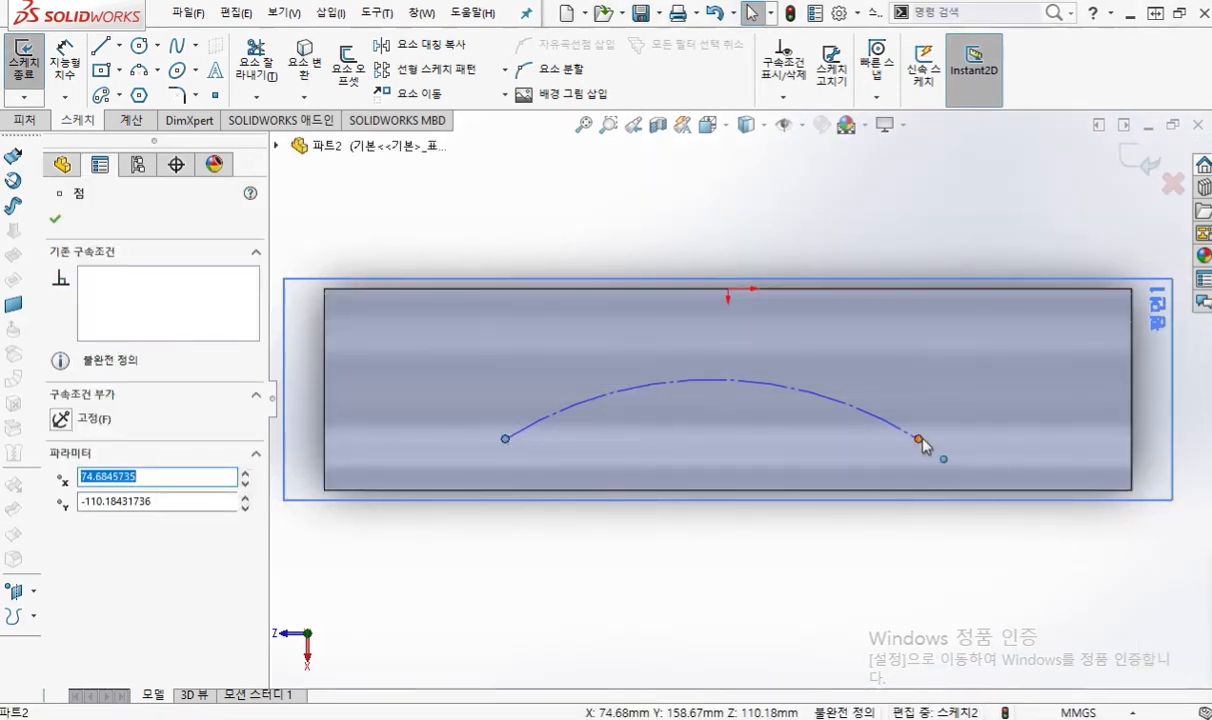
left_click(919, 438, "ctrl")
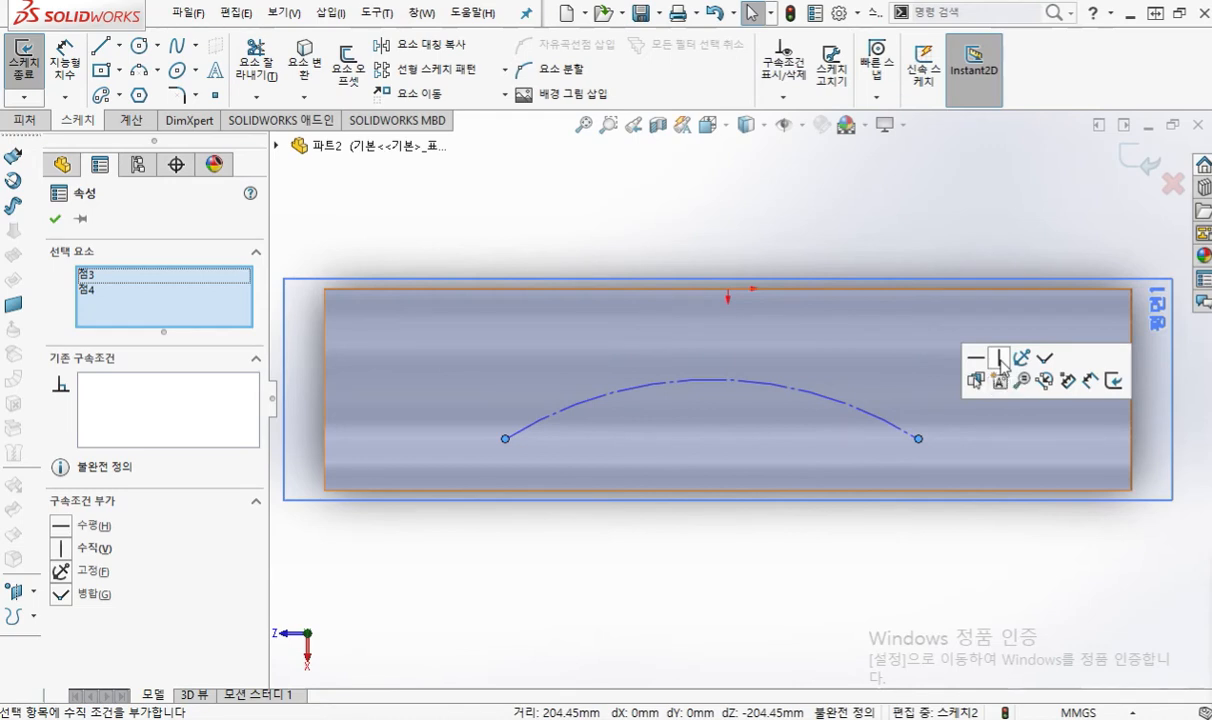
left_click(1001, 360)
left_click(678, 584)
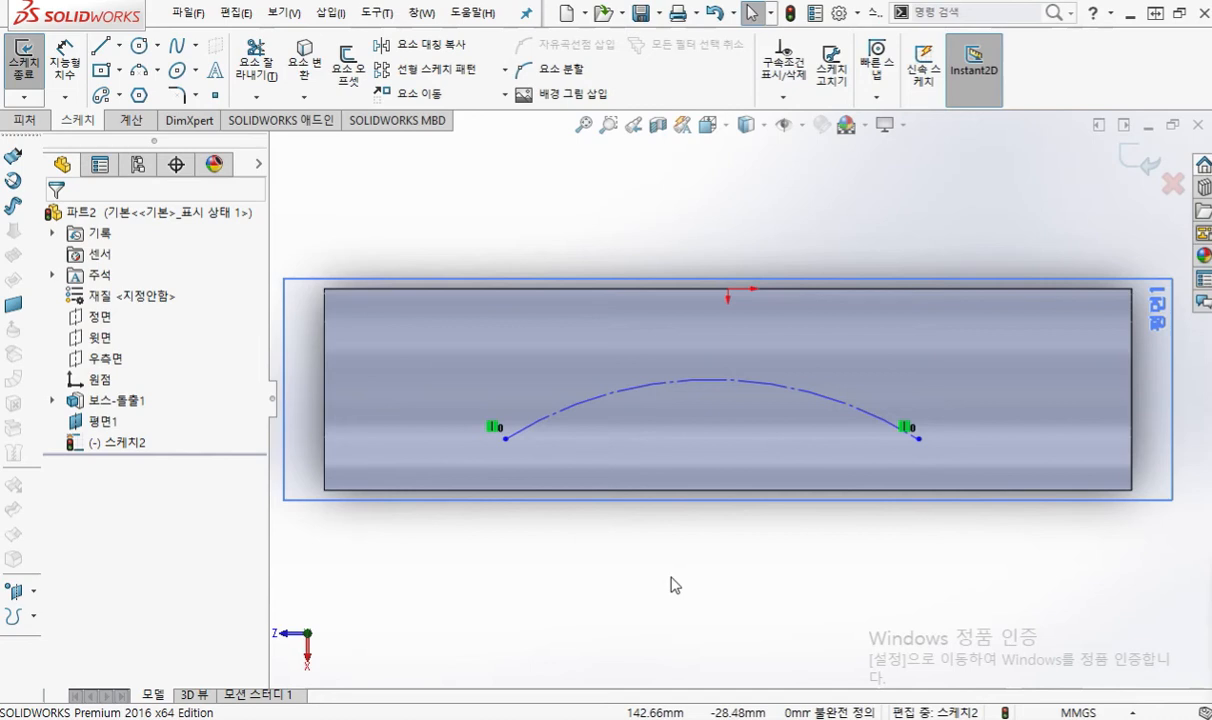
Step: Dimension the arc's left endpoint 10 mm from the block's lower edge
right_click(674, 292)
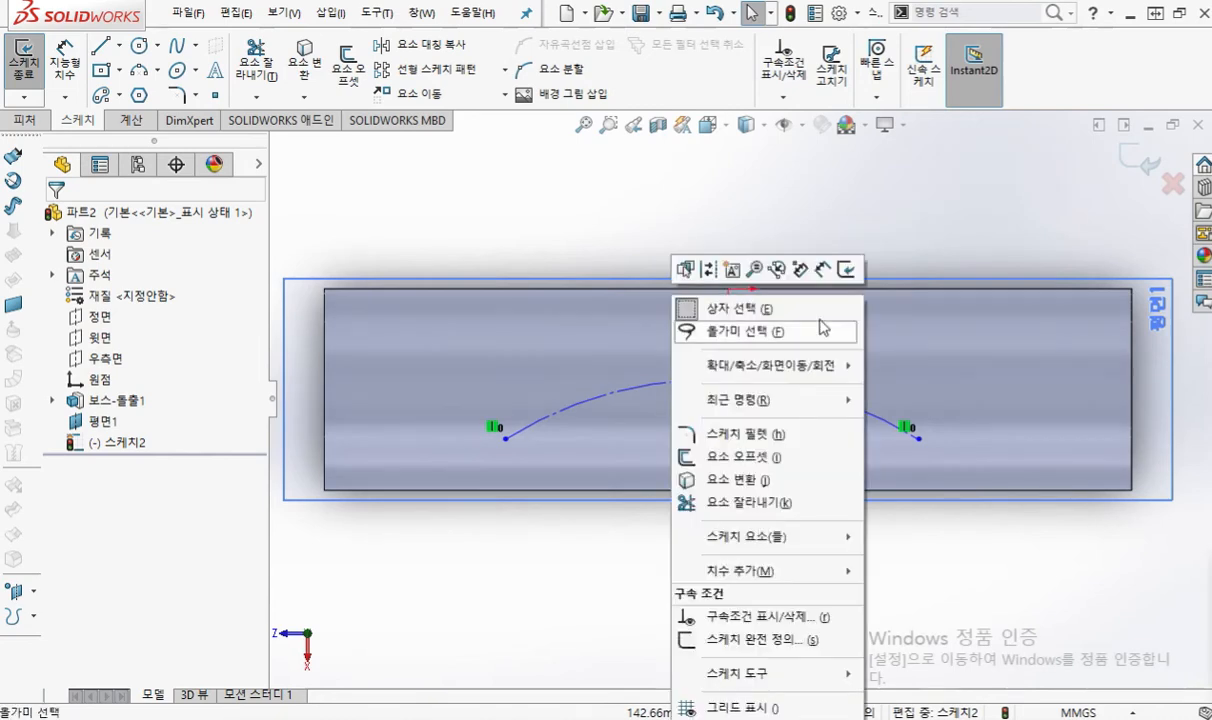
left_click(826, 270)
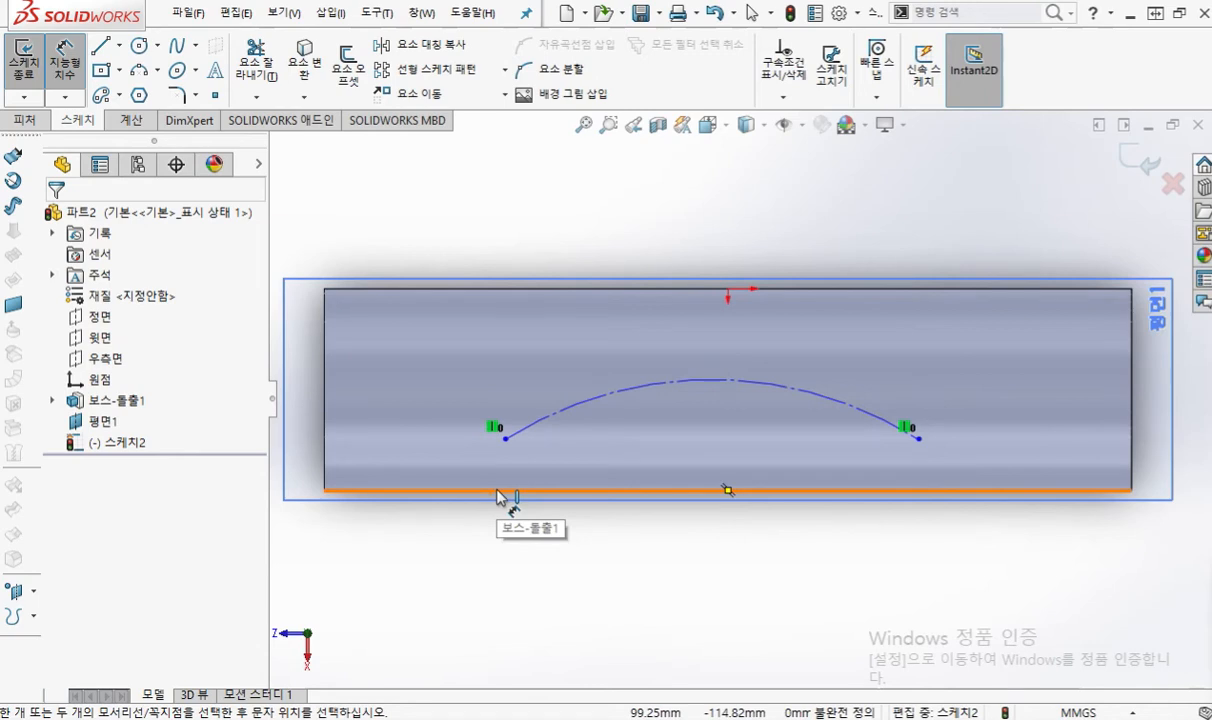
left_click(499, 494)
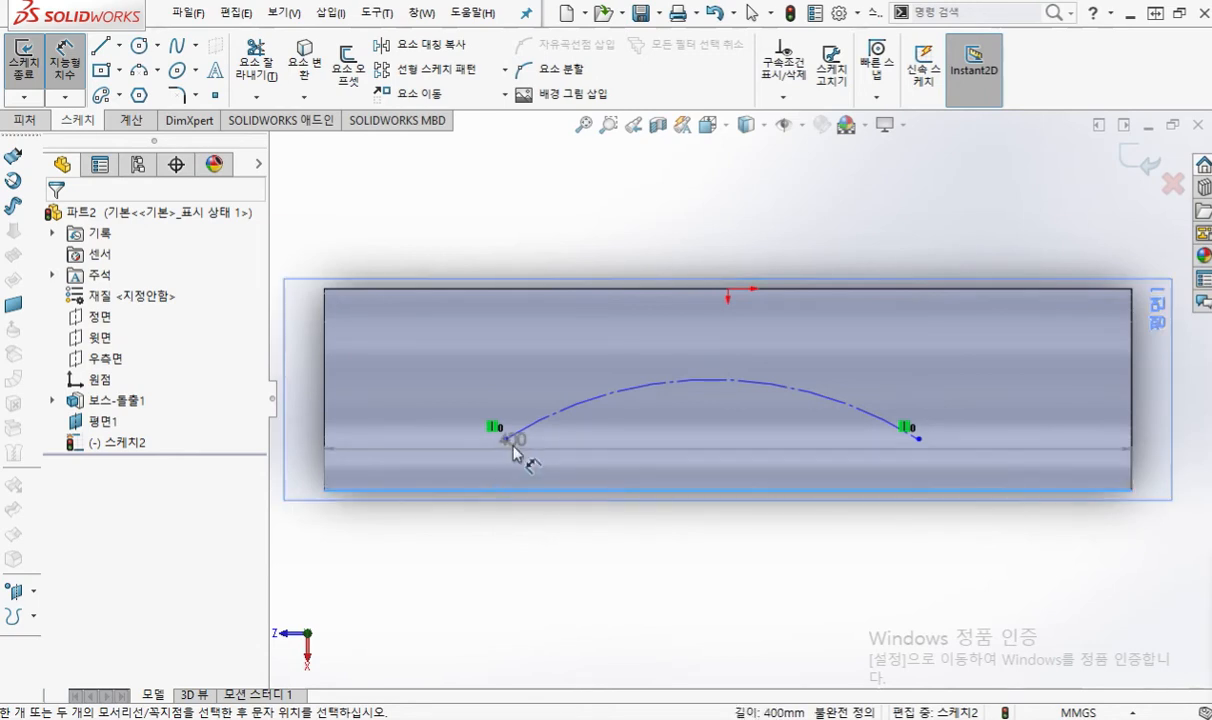
left_click(505, 440)
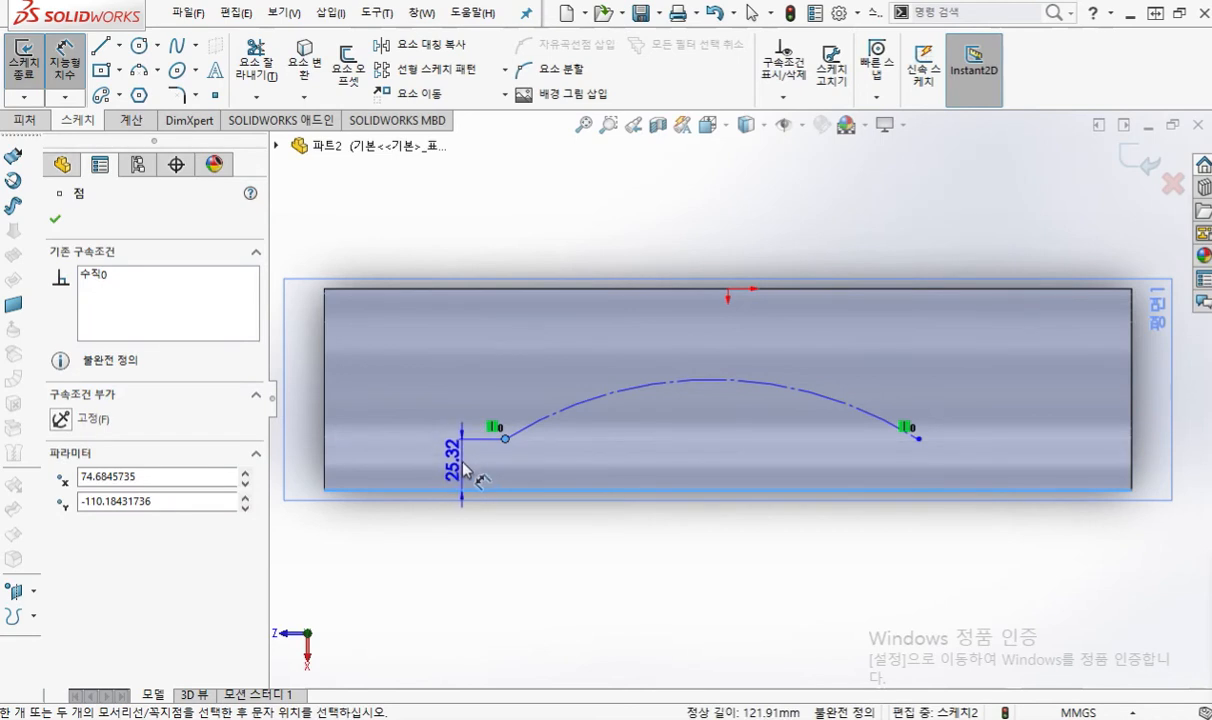
left_click(462, 468)
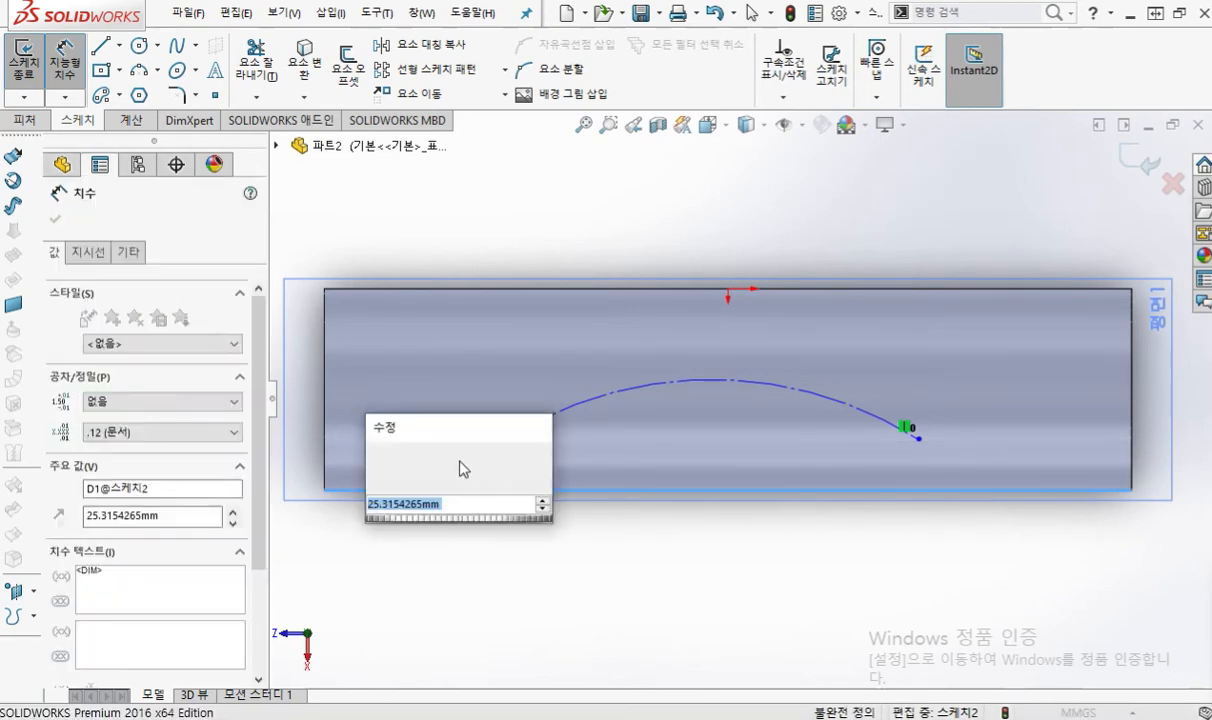
type("10")
key("Return")
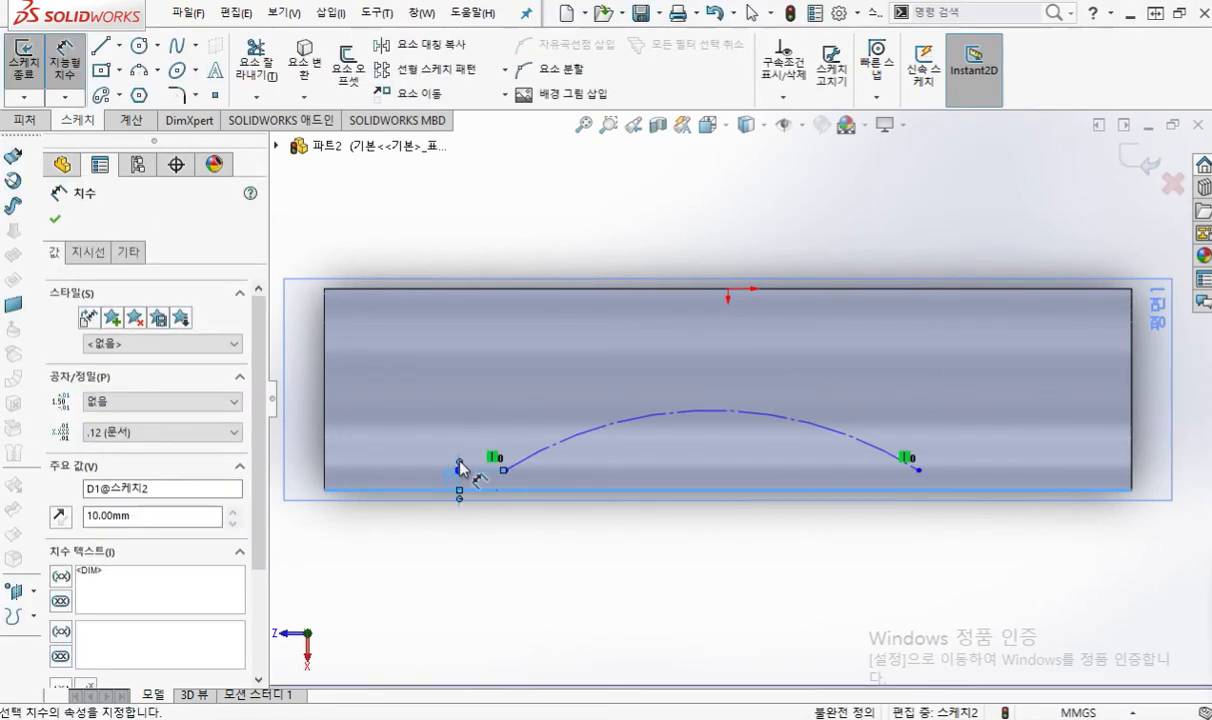
left_click(660, 590)
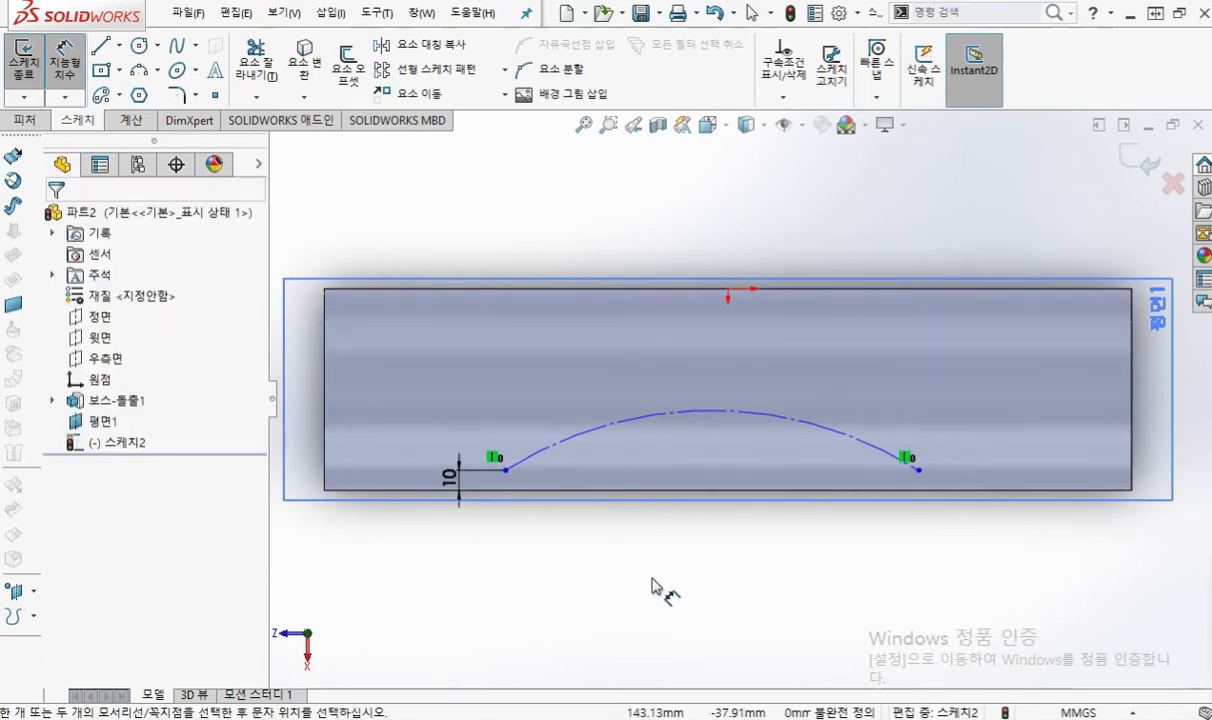
Step: Dimension the distance between the construction arc's two endpoints as 200 mm, placed below the block
left_click(506, 471)
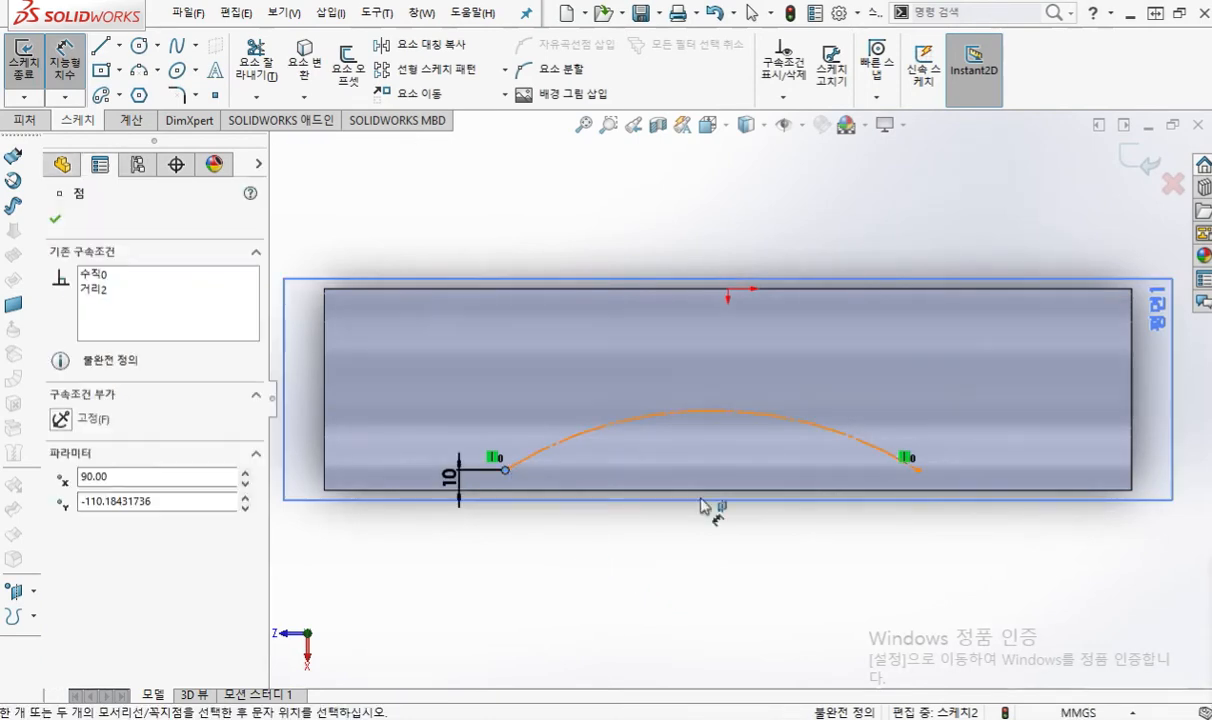
left_click(918, 470)
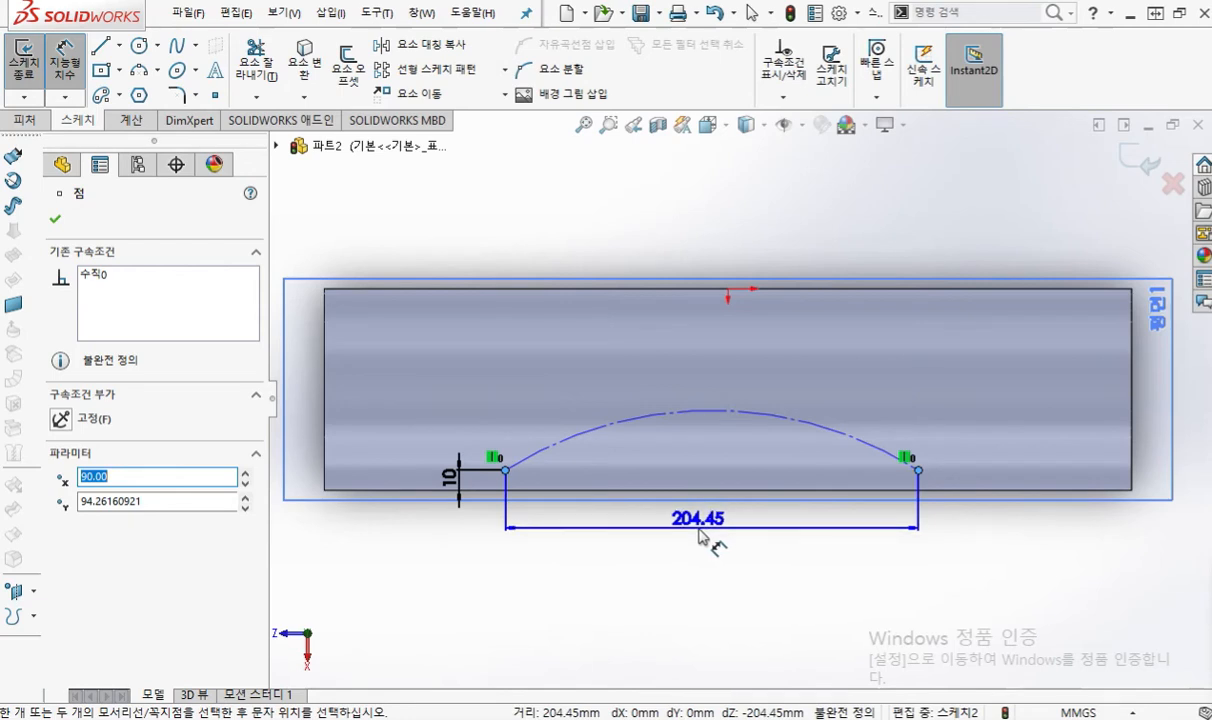
left_click(700, 536)
type("200")
key("Return")
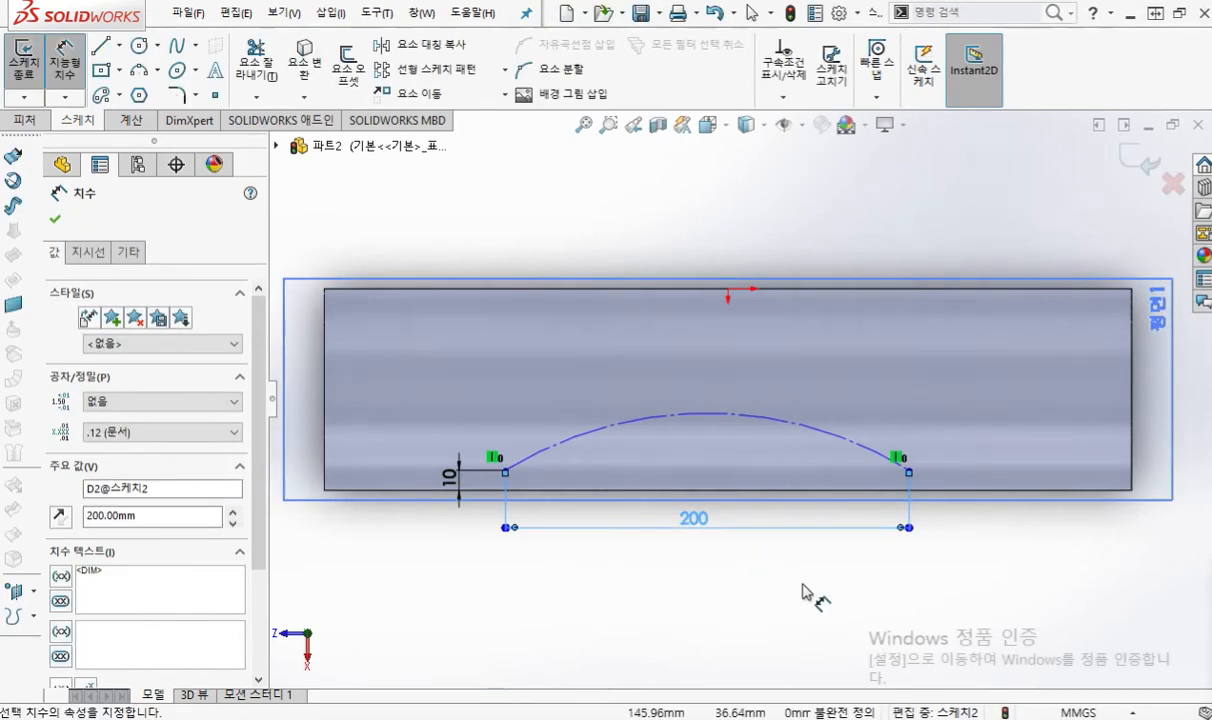
left_click(803, 586)
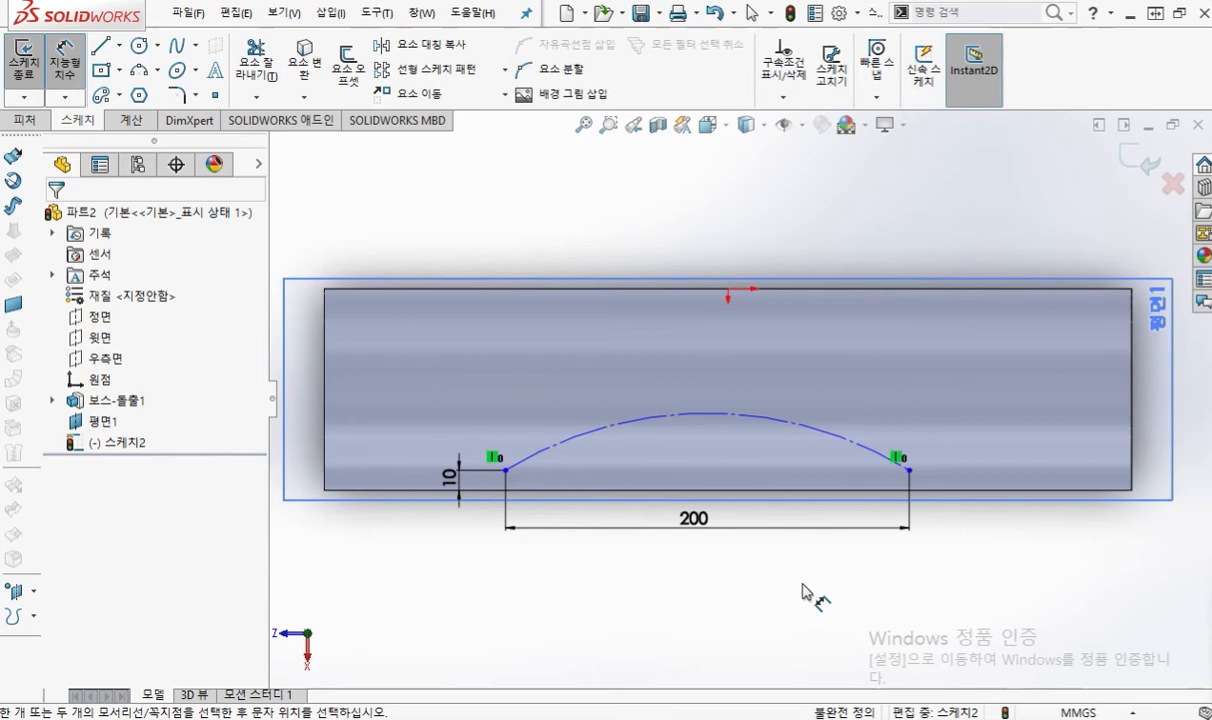
Step: Dimension the construction arc's radius as 190 mm and finish dimensioning
left_click(811, 437)
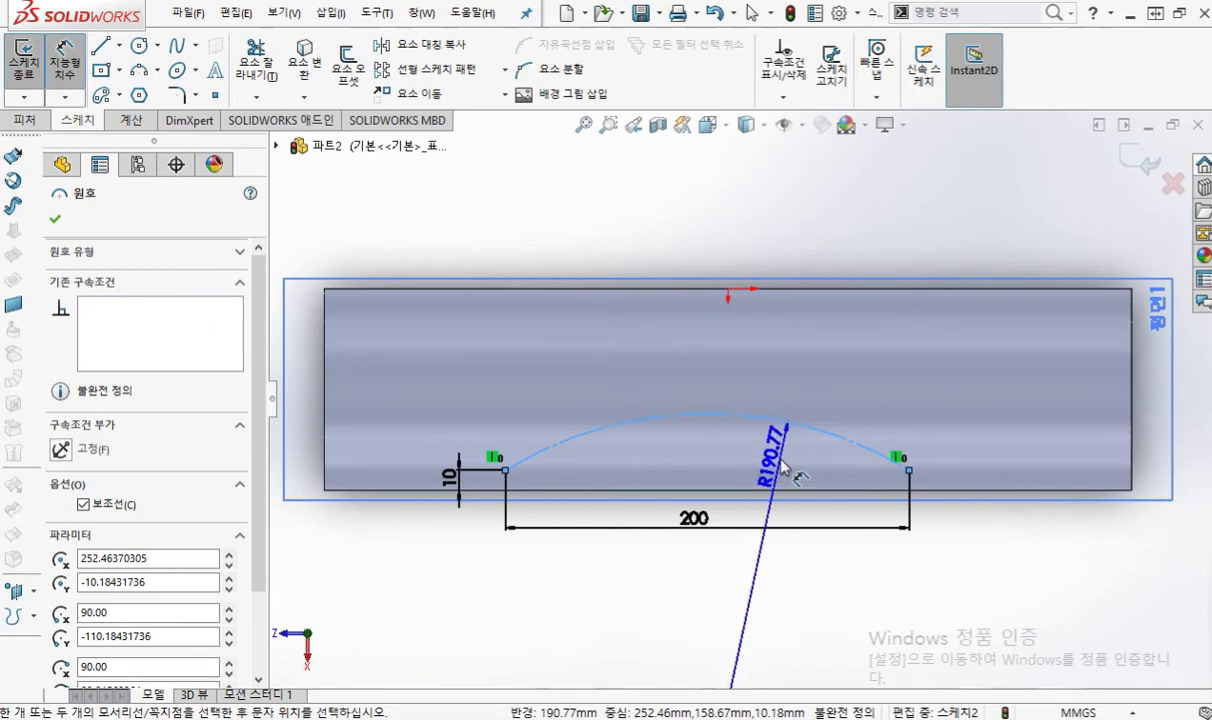
left_click(783, 466)
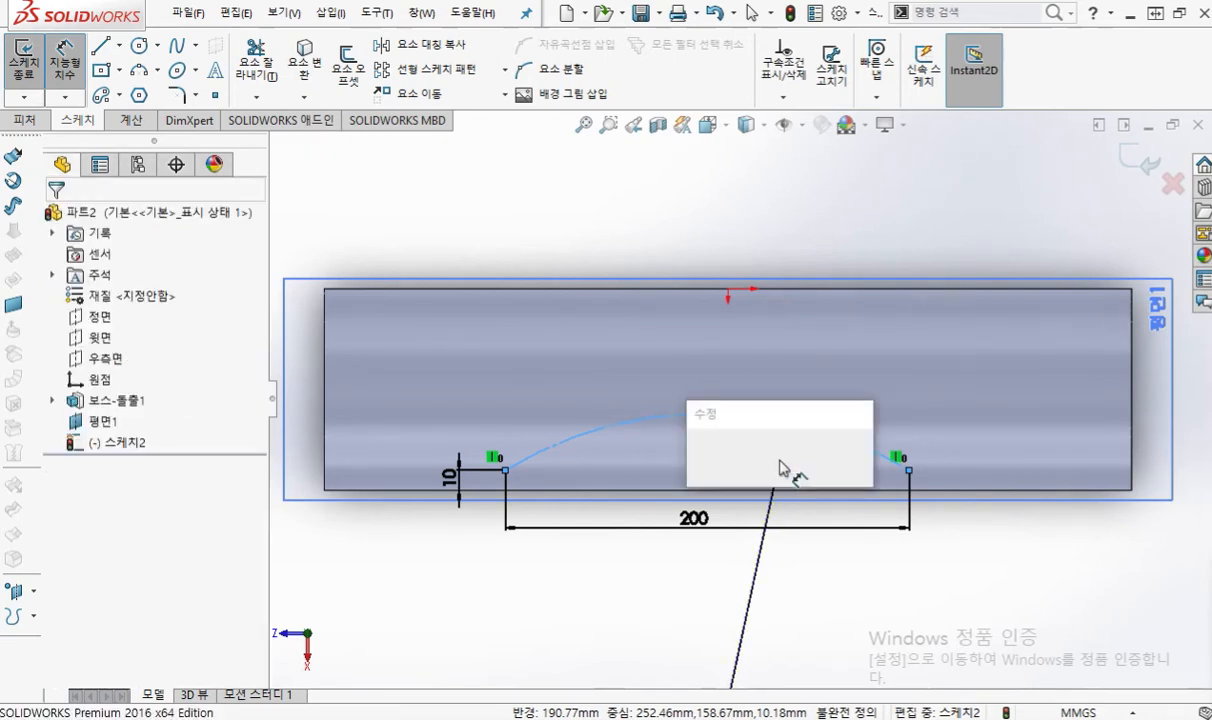
type("190")
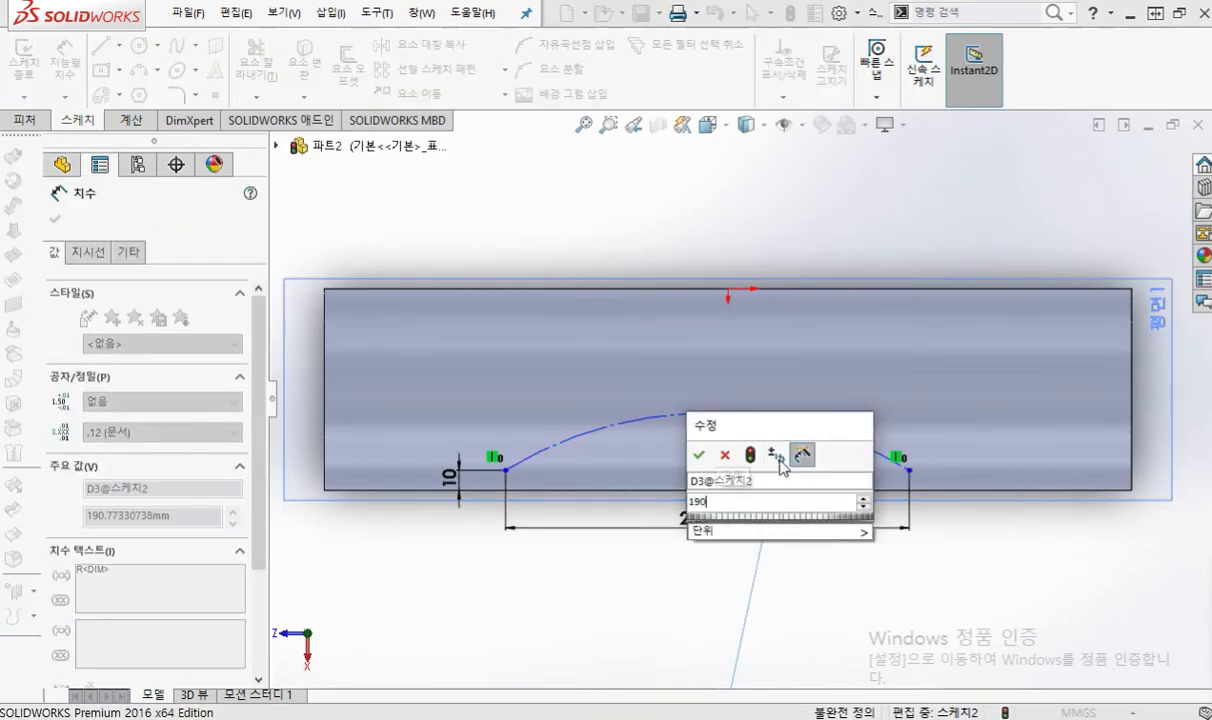
key("Return")
key("Escape")
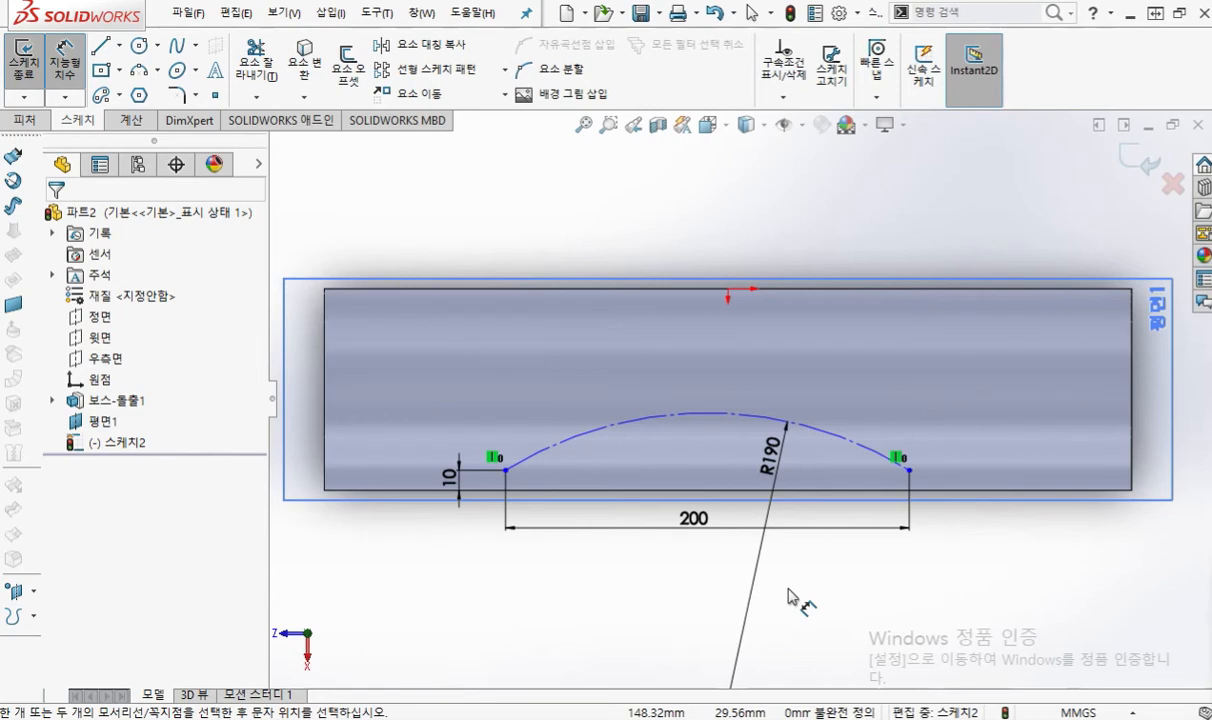
Step: Start a sketch text that follows the construction arc and enter the person's Korean name as its content
left_click(214, 72)
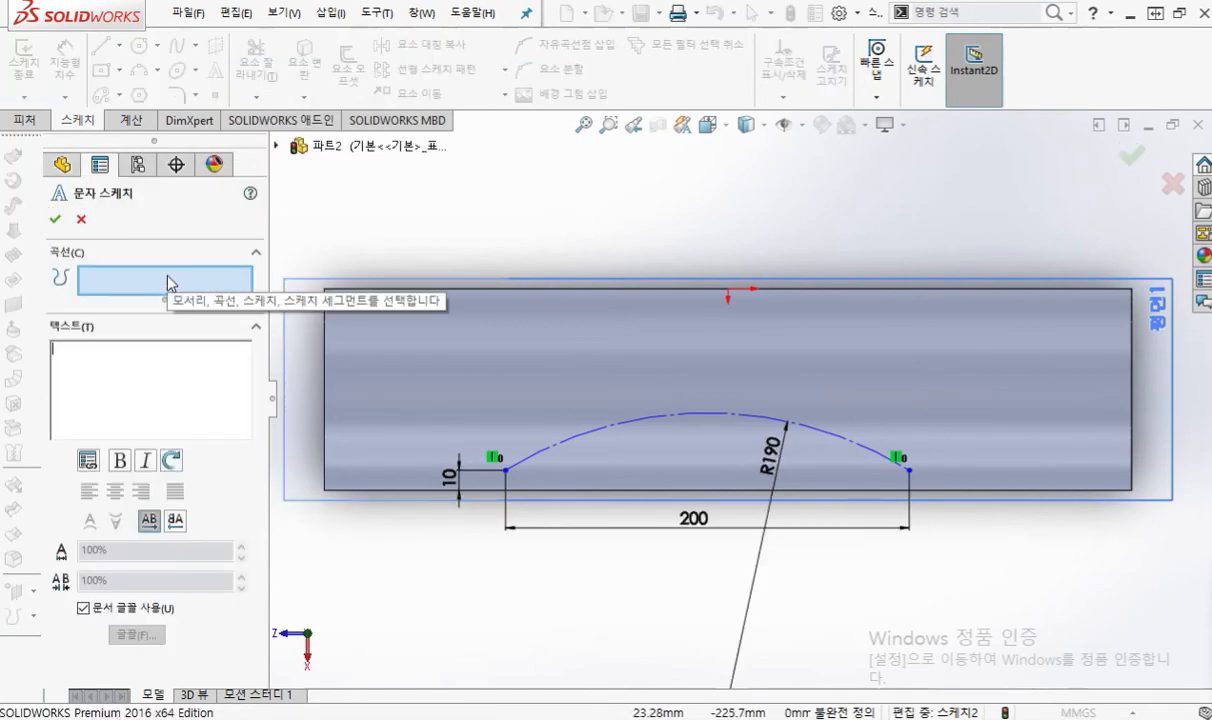
left_click(645, 424)
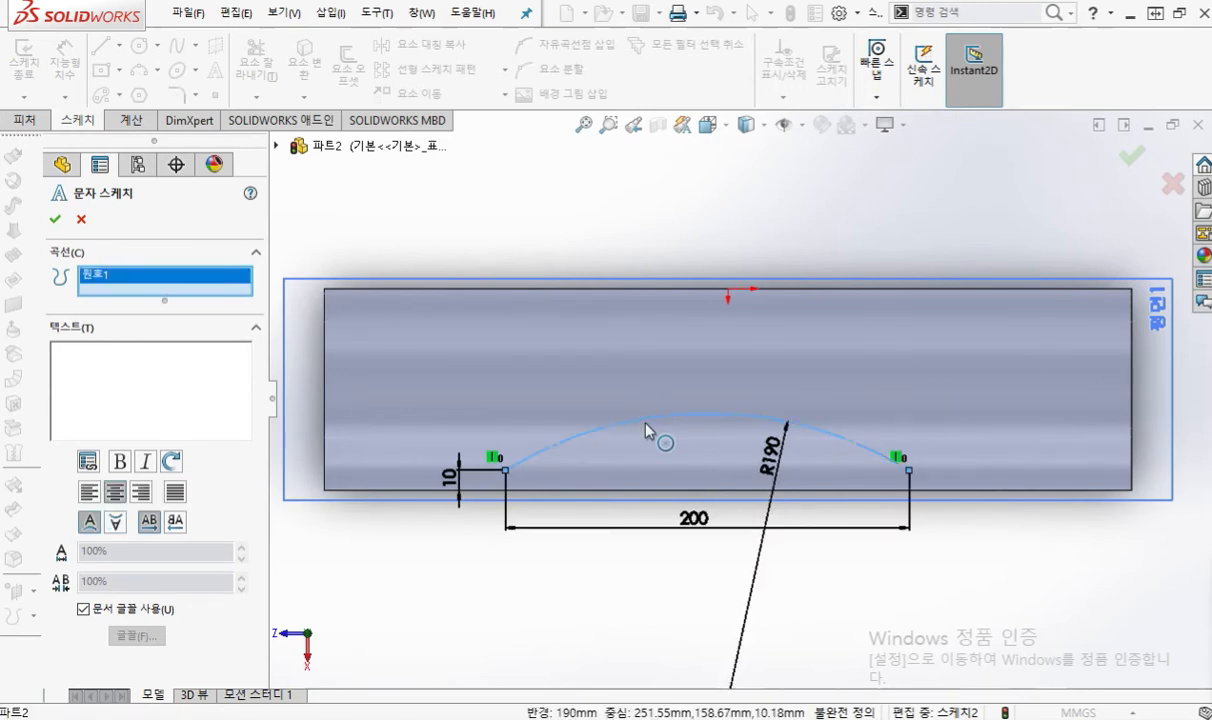
left_click(165, 365)
type("홍길동")
left_click(171, 359)
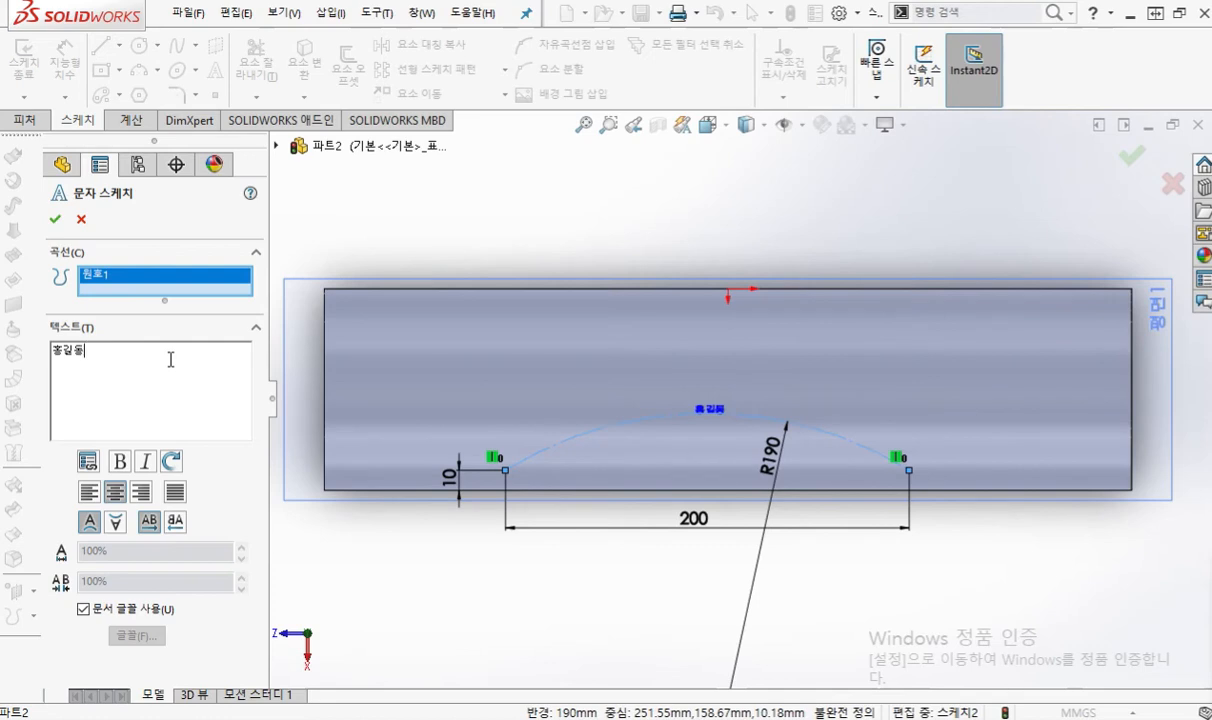
Step: Mark the centre alignment, document font option and font button with the screen pen, and clear the marks
key("F12")
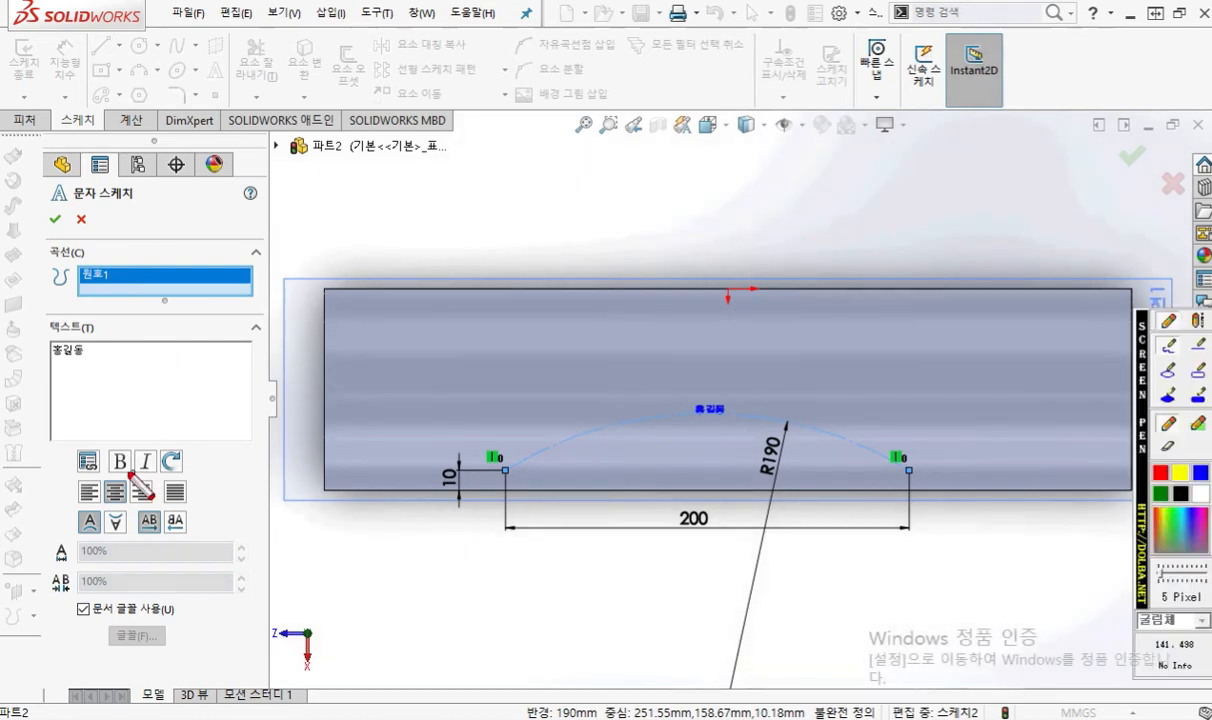
mouse_move(117, 510)
left_mouse_down()
mouse_move(102, 480)
mouse_move(145, 462)
mouse_move(124, 511)
left_mouse_up()
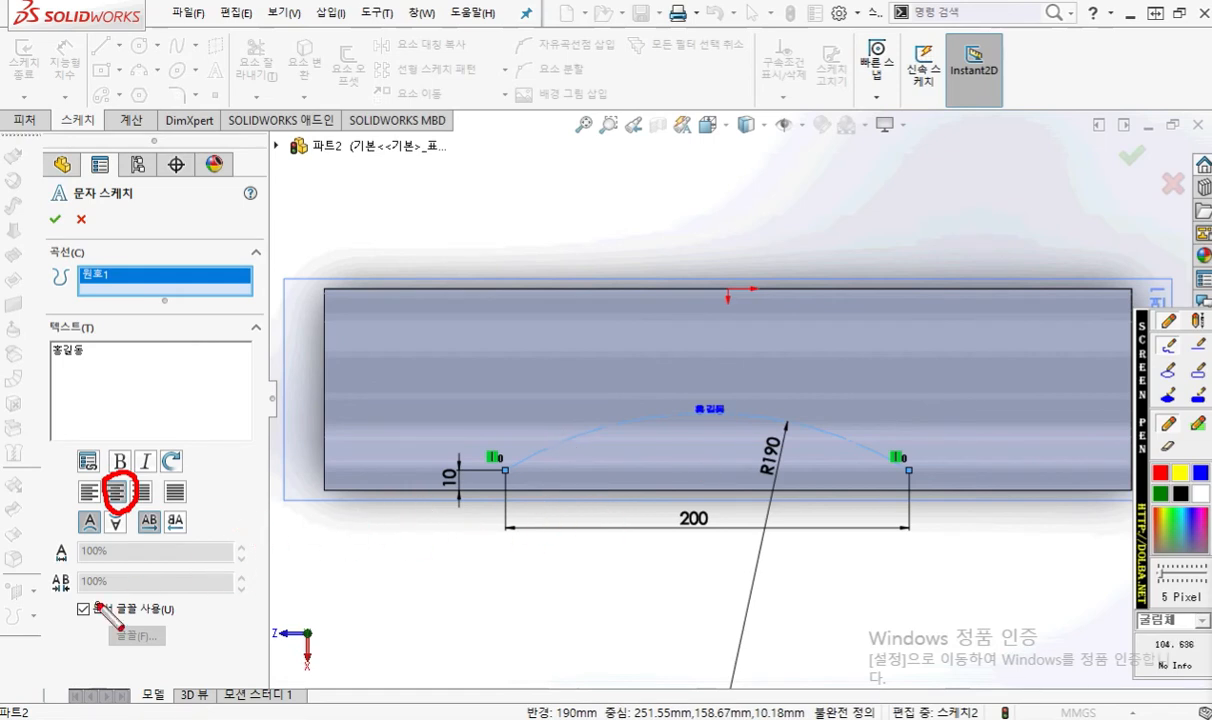
mouse_move(68, 590)
left_mouse_down()
mouse_move(118, 583)
mouse_move(103, 620)
left_mouse_up()
mouse_move(196, 643)
left_mouse_down()
mouse_move(169, 620)
mouse_move(162, 649)
left_mouse_up()
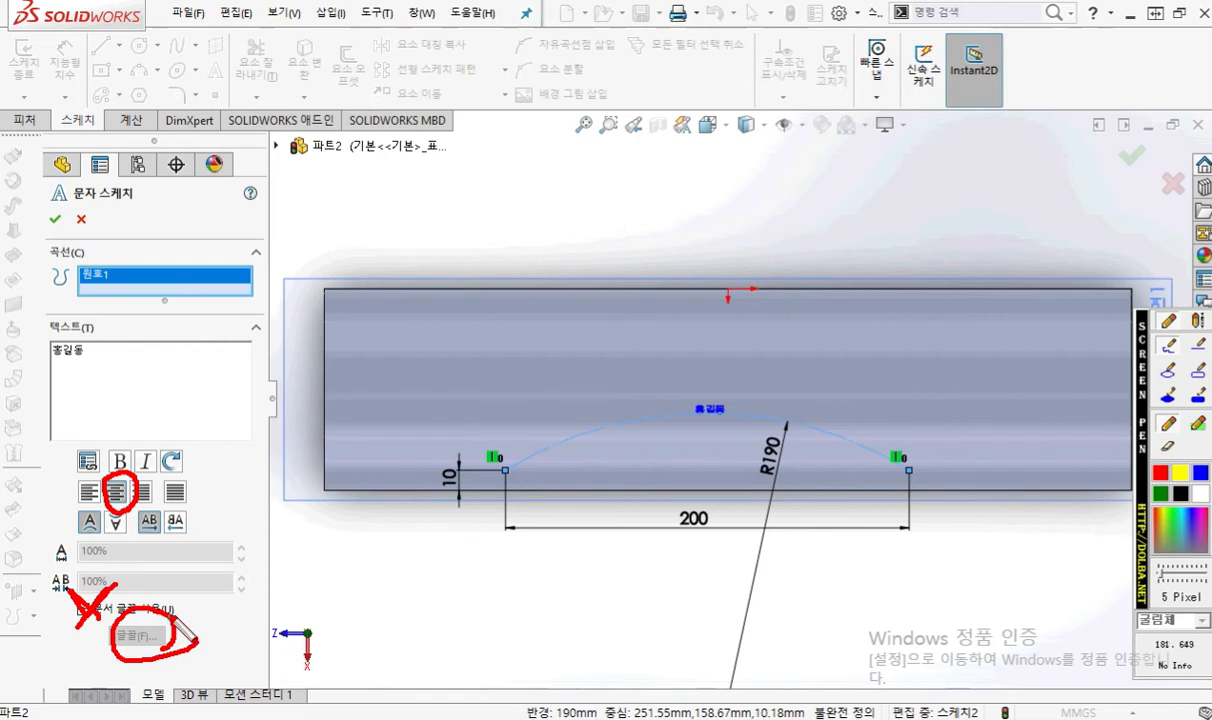
key("Escape")
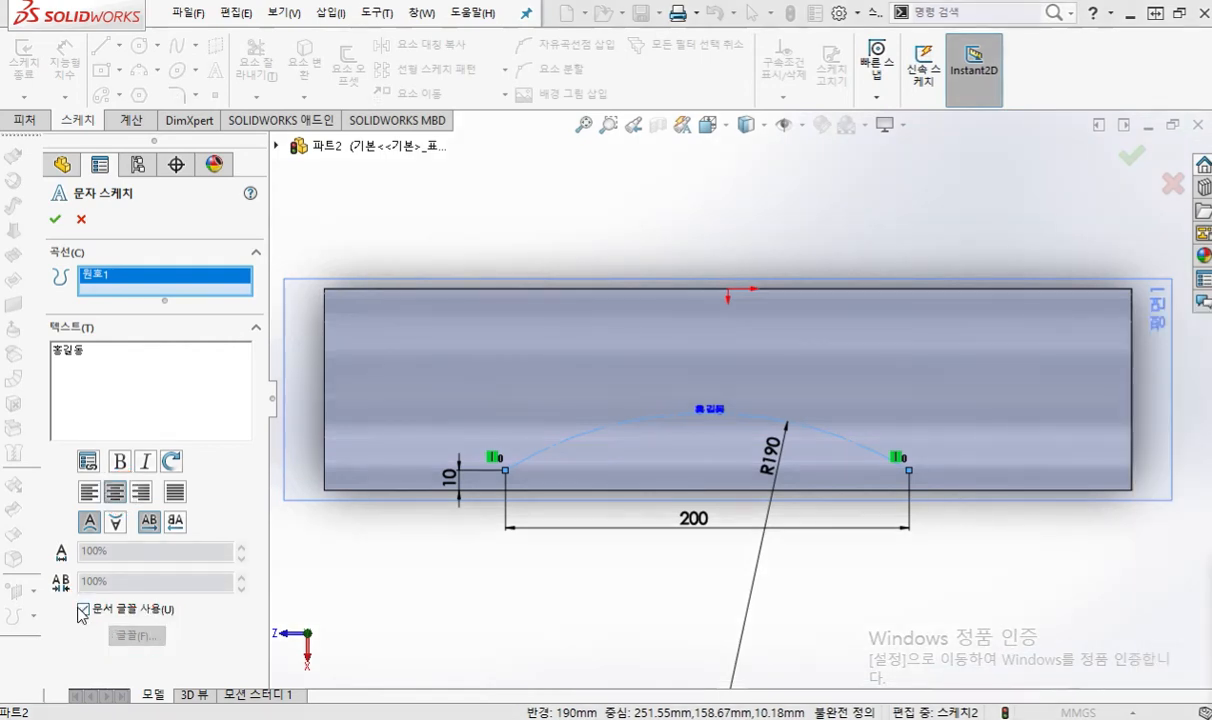
Step: Turn off the document font for the curved text and set its character height to 50 mm
left_click(83, 610)
left_click(137, 637)
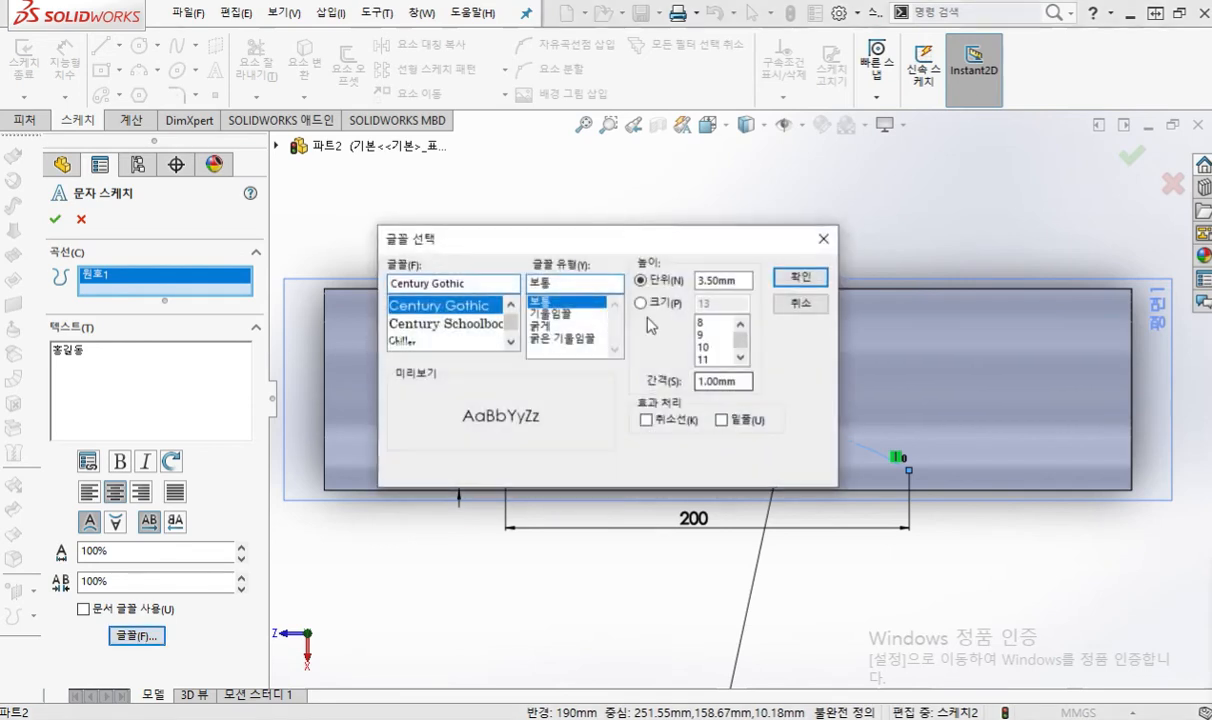
left_click_drag(590, 240, 360, 282)
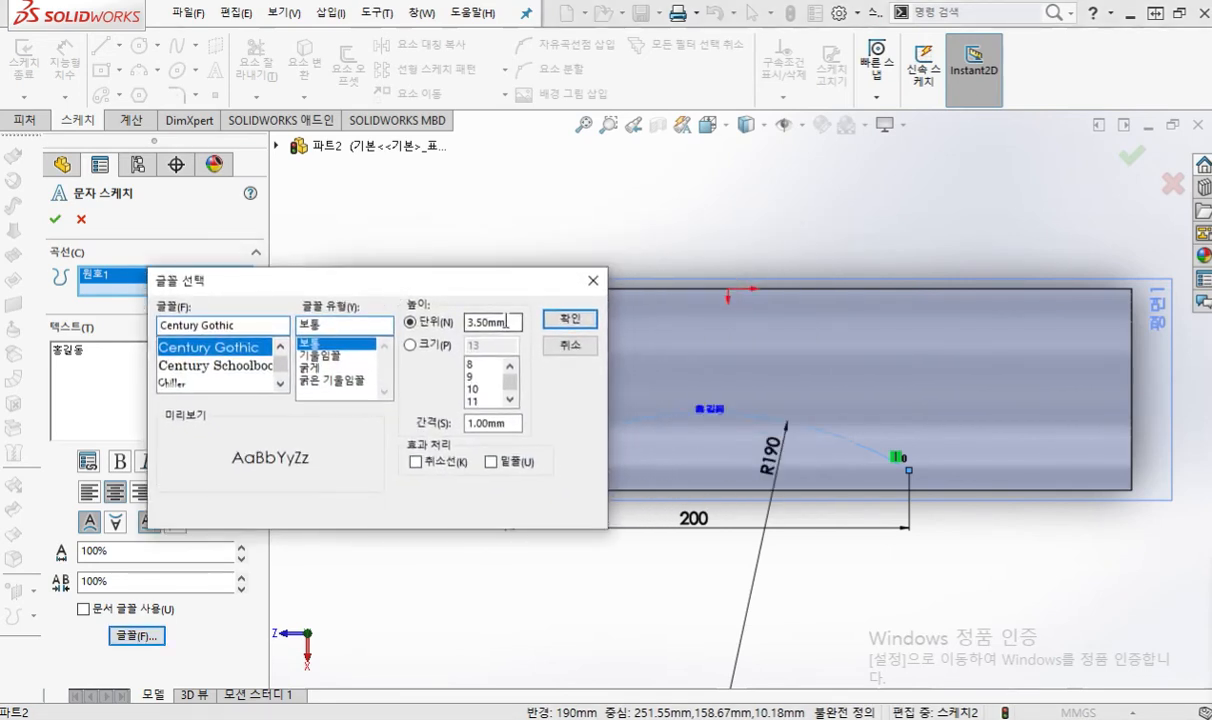
mouse_move(507, 321)
left_mouse_down()
mouse_move(434, 322)
mouse_move(465, 326)
mouse_move(490, 291)
mouse_move(512, 315)
mouse_move(500, 292)
left_mouse_up()
key("F12")
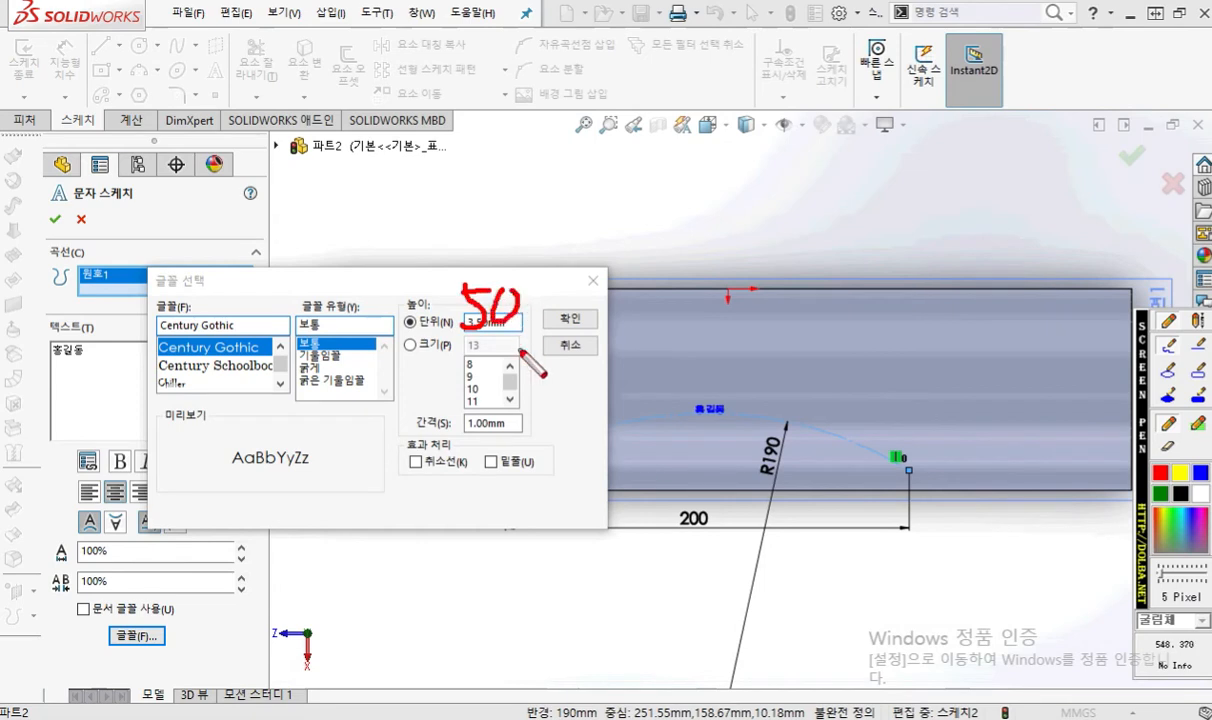
key("F12")
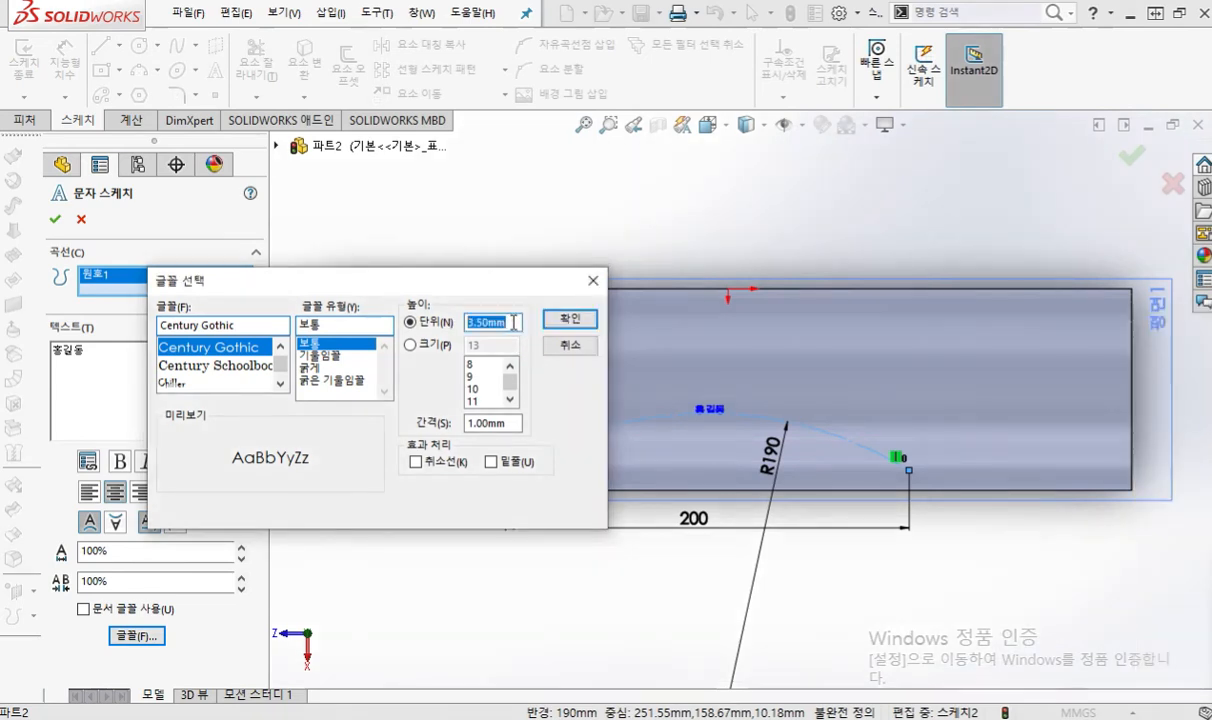
type("50")
key("Return")
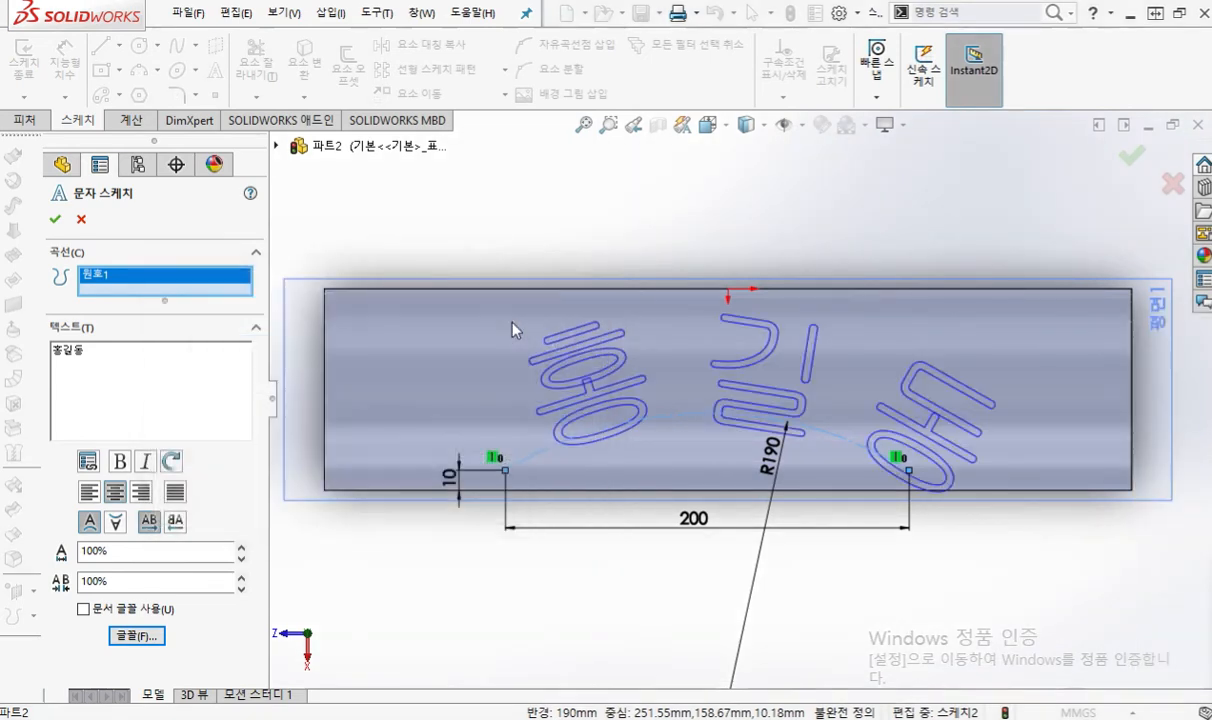
Step: Trace the inner outlines of the curved text's first character with the screen pen, and clear the marks
scroll(765, 445, "down", 2)
scroll(758, 441, "down", 1)
scroll(744, 415, "up", 1)
middle_click_drag(665, 351, 679, 356, "ctrl")
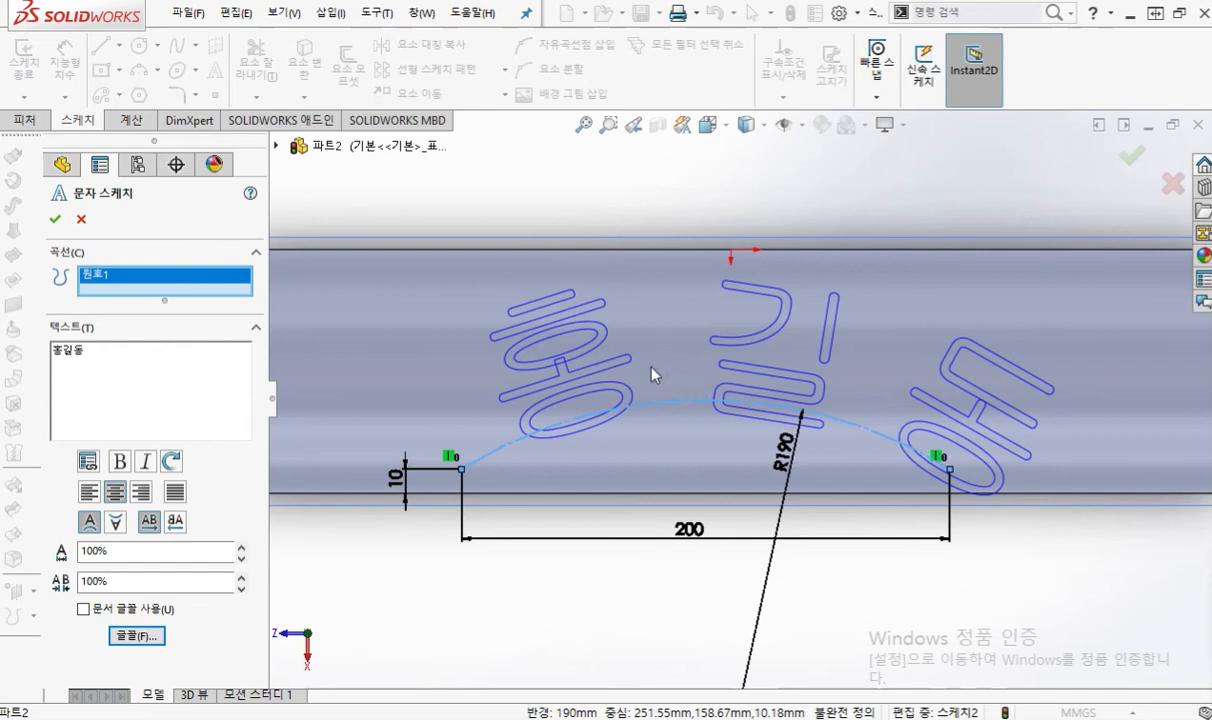
key("F12")
mouse_move(557, 378)
left_mouse_down()
mouse_move(562, 357)
mouse_move(560, 372)
mouse_move(624, 360)
mouse_move(540, 392)
mouse_move(495, 390)
mouse_move(568, 398)
mouse_move(593, 380)
mouse_move(607, 337)
mouse_move(546, 377)
mouse_move(500, 322)
mouse_move(598, 320)
mouse_move(614, 348)
left_mouse_up()
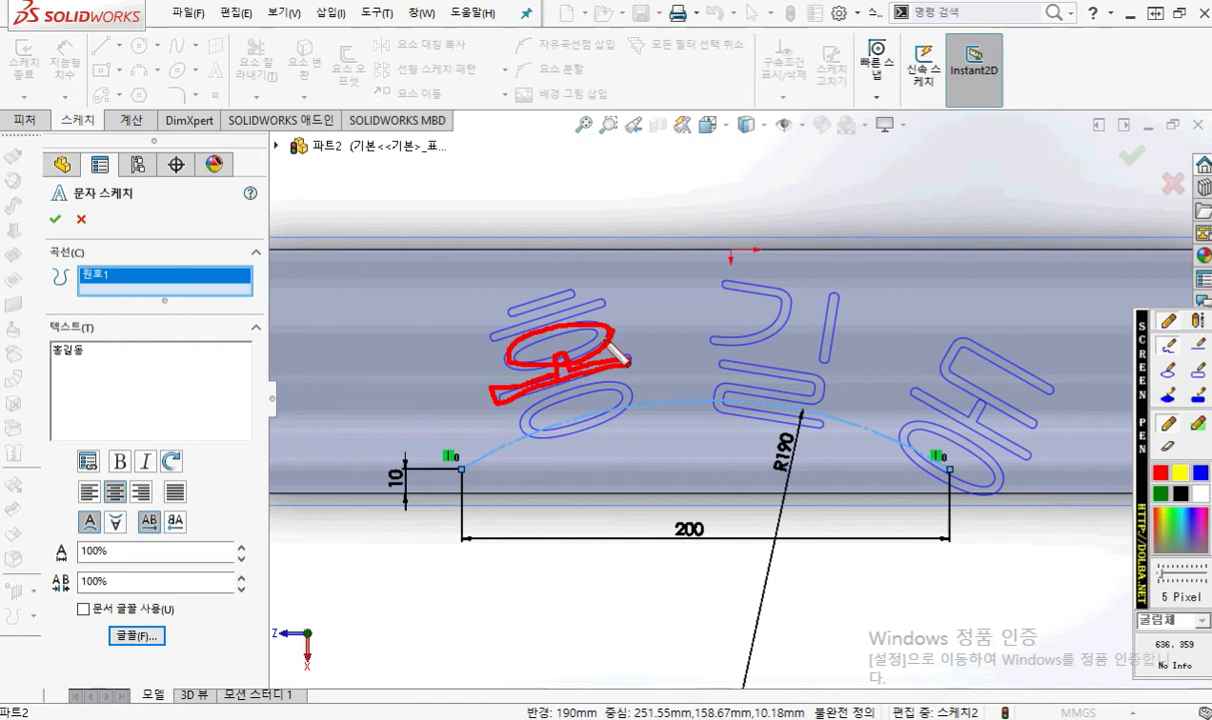
key("Escape")
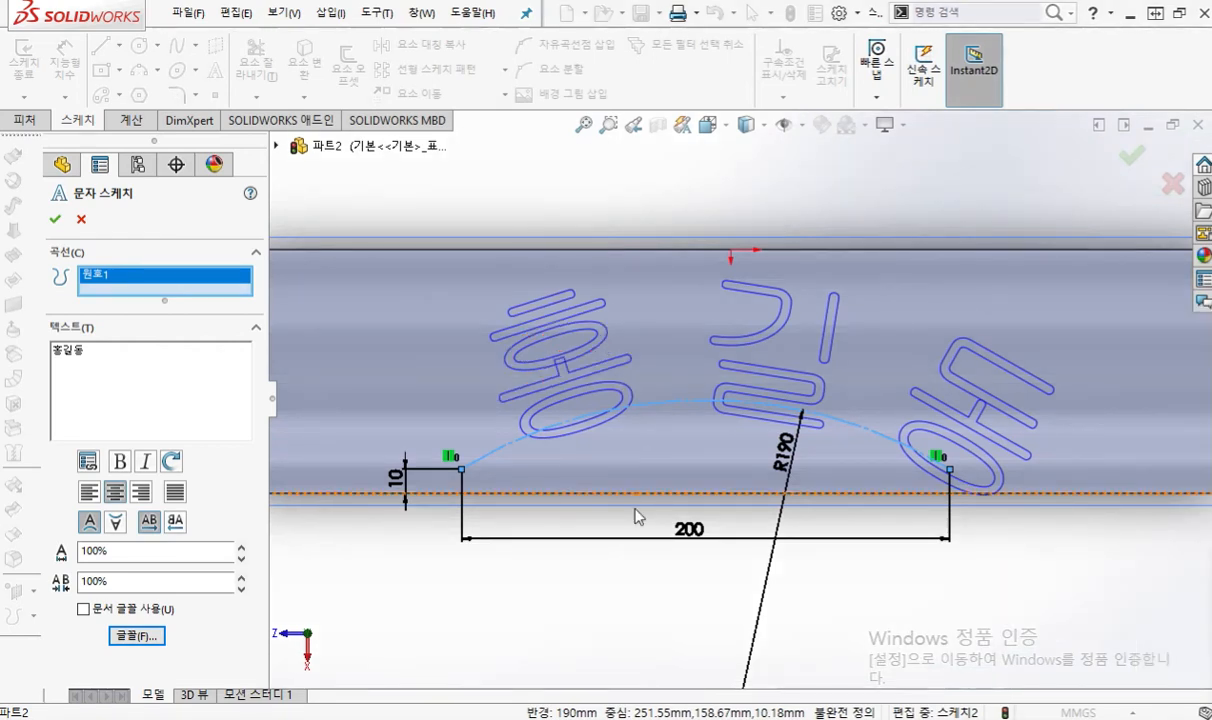
Step: Open the curved text's font settings, annotate the font choice with the screen pen by writing 휴먼고딕, and clear the marks
left_click(134, 636)
left_click_drag(524, 248, 236, 126)
mouse_move(175, 650)
left_mouse_down()
mouse_move(84, 660)
mouse_move(158, 580)
mouse_move(86, 595)
mouse_move(118, 232)
mouse_move(147, 222)
mouse_move(132, 257)
left_mouse_up()
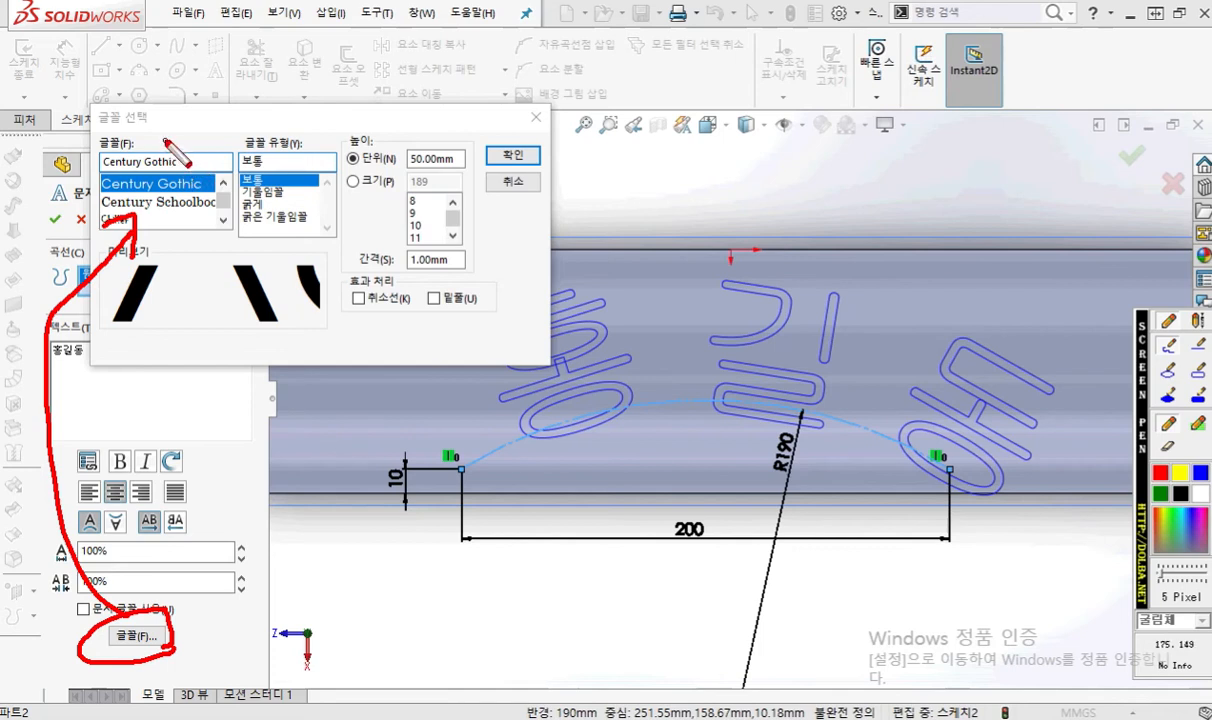
mouse_move(141, 117)
left_mouse_down()
mouse_move(177, 128)
mouse_move(178, 165)
mouse_move(199, 138)
left_mouse_up()
mouse_move(191, 138)
left_mouse_down()
mouse_move(209, 131)
mouse_move(211, 144)
left_mouse_up()
mouse_move(195, 146)
left_mouse_down()
mouse_move(217, 154)
mouse_move(235, 131)
mouse_move(229, 143)
left_mouse_up()
mouse_move(217, 147)
left_mouse_down()
mouse_move(242, 144)
mouse_move(250, 115)
mouse_move(265, 130)
left_mouse_up()
mouse_move(249, 134)
left_mouse_down()
mouse_move(271, 132)
mouse_move(270, 145)
left_mouse_up()
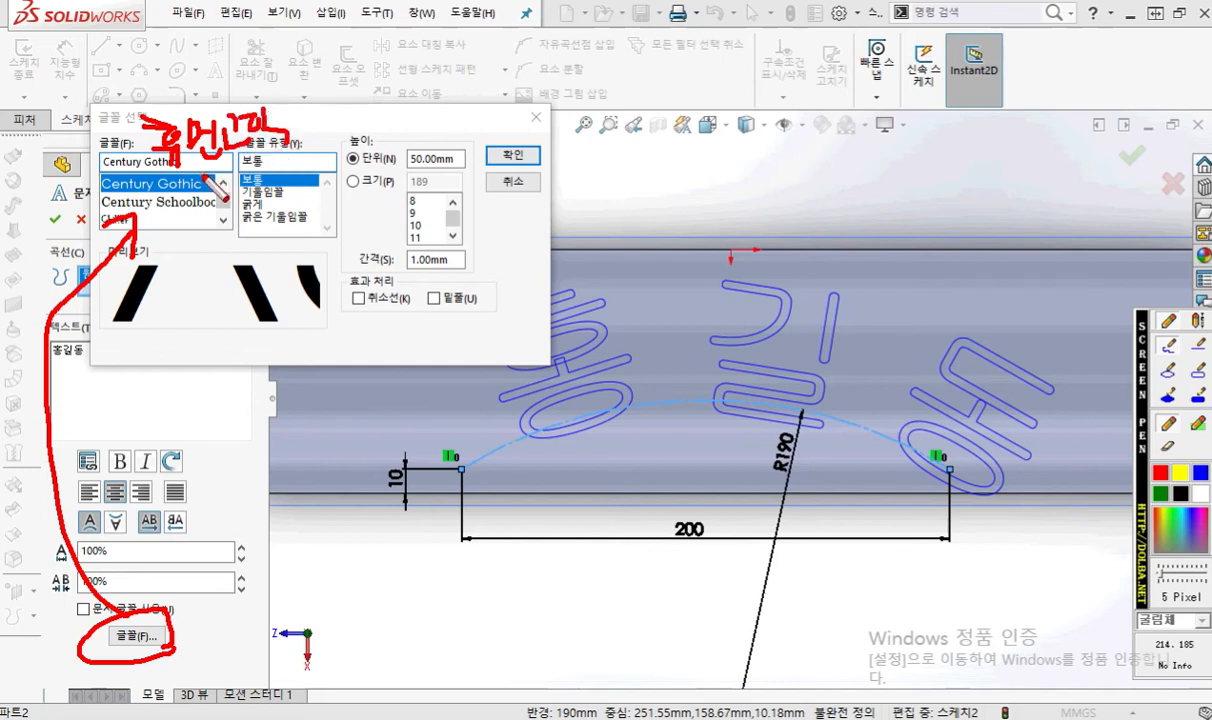
key("Escape")
Step: Find the fonts beginning with 휴 and choose 휴먼고딕 for the curved text
double_click(186, 162)
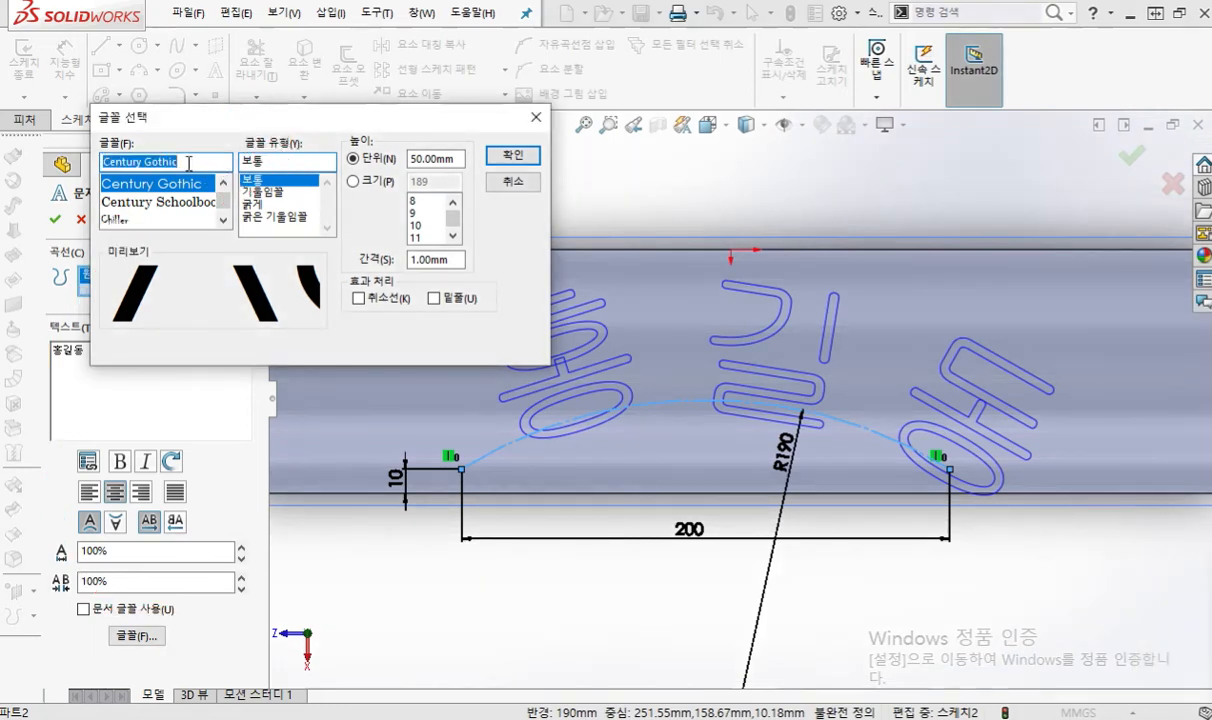
type("고")
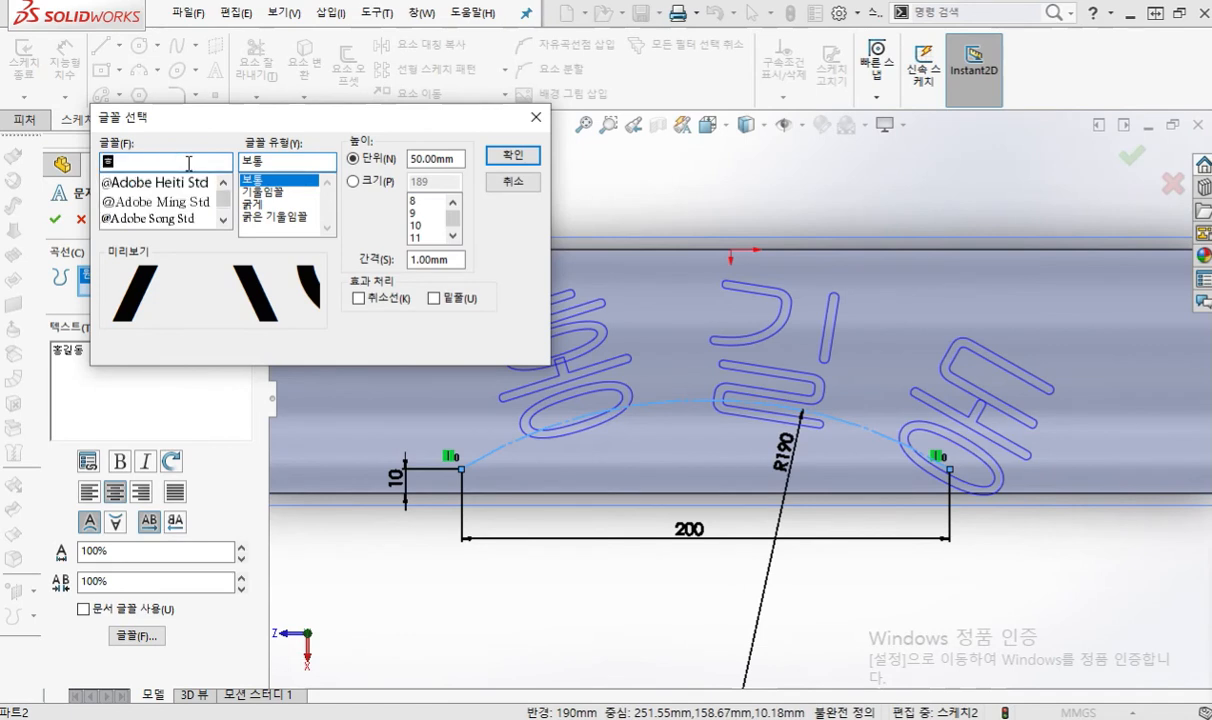
type("휴")
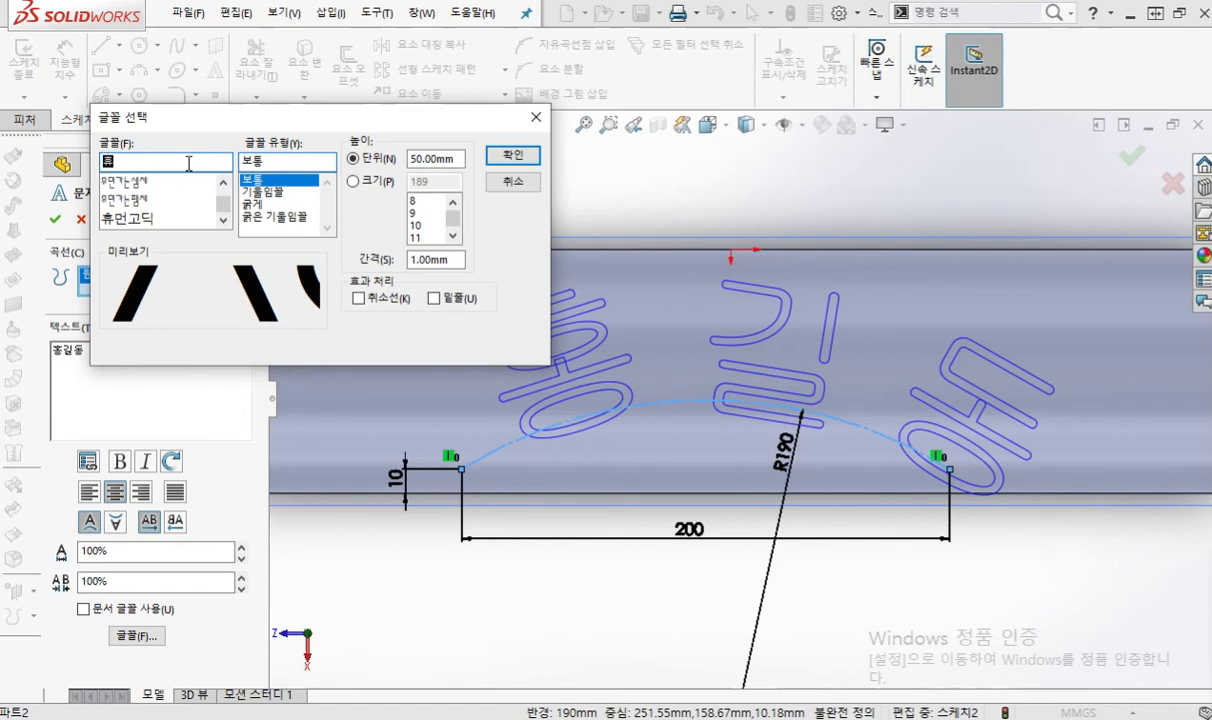
left_click(142, 219)
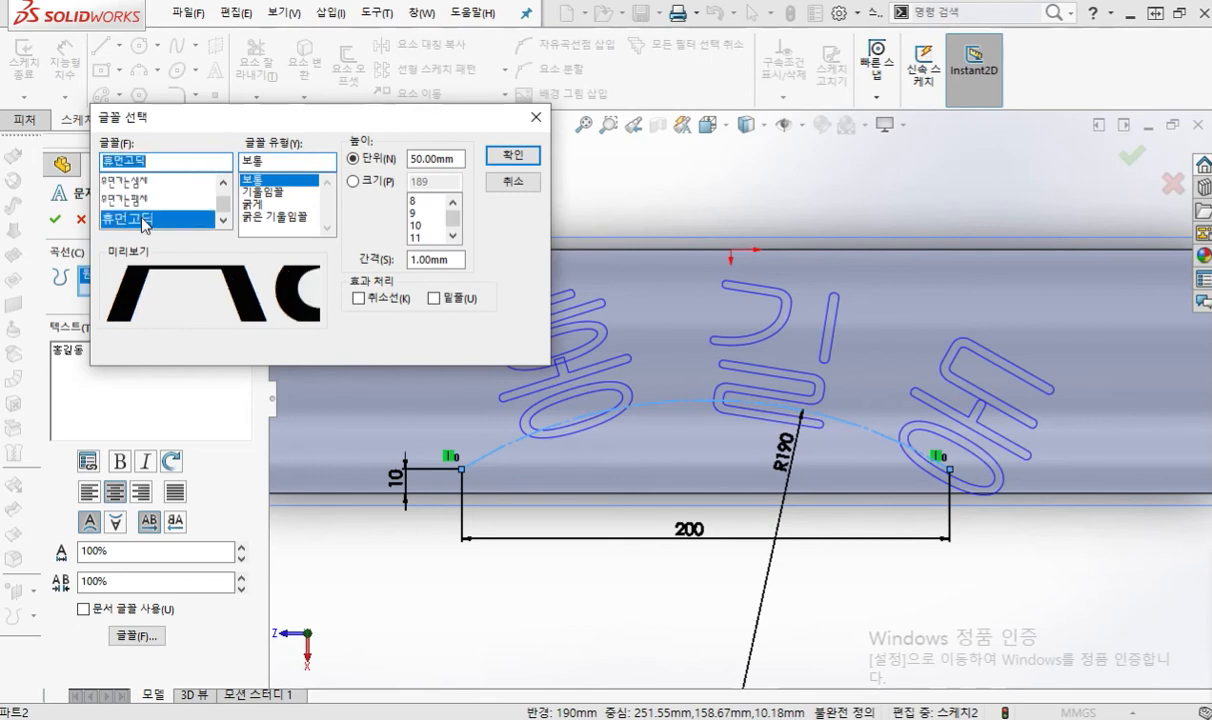
Step: Browse the fonts listed after 휴먼고딕, return to it, and turn on the screen pen
left_click(223, 227)
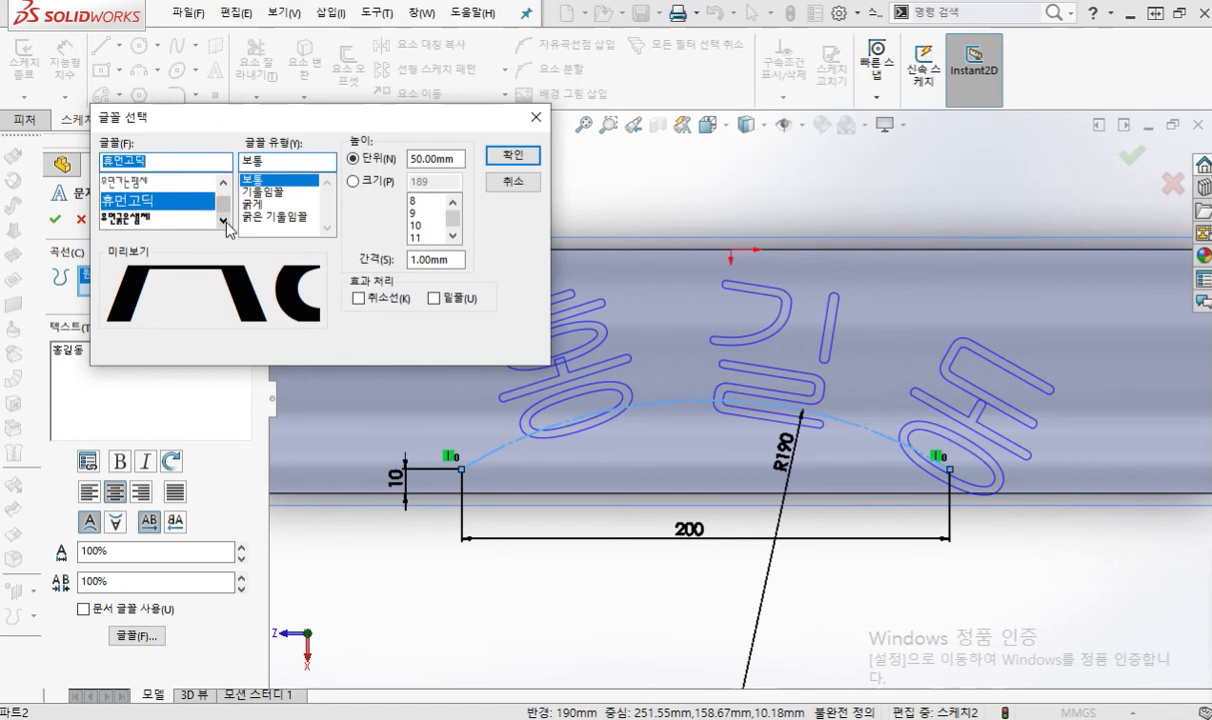
left_click(224, 228)
left_click(224, 228)
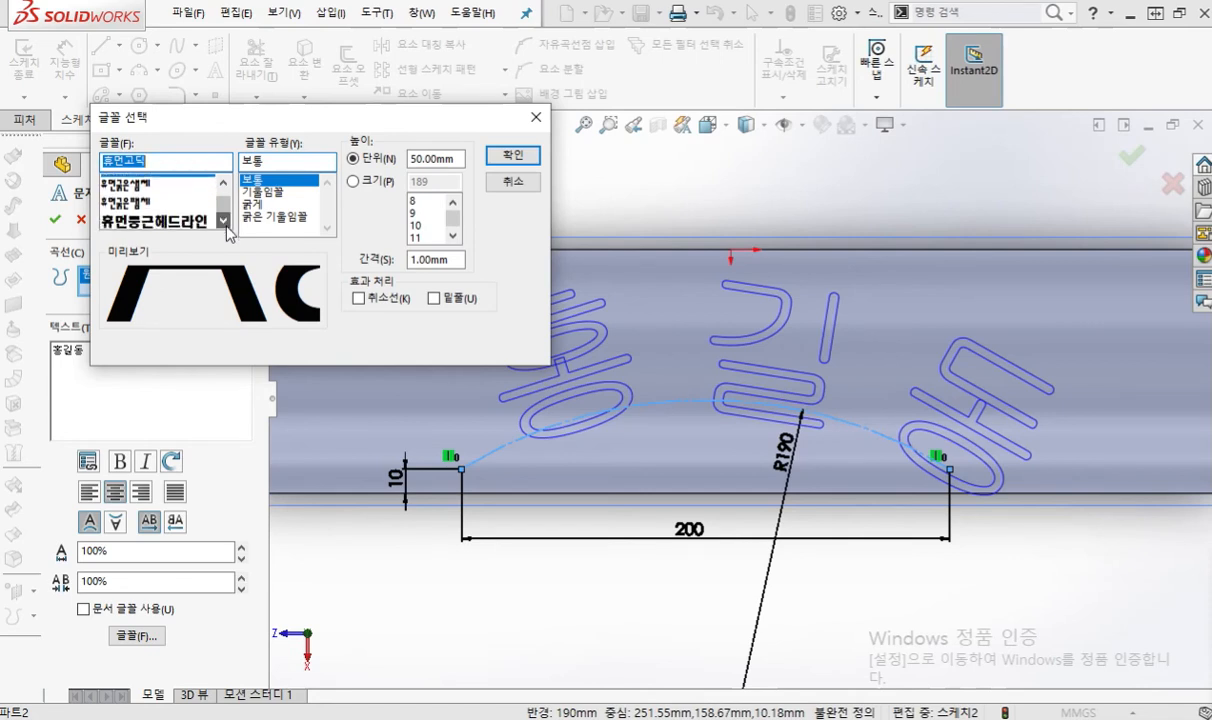
left_click(224, 226)
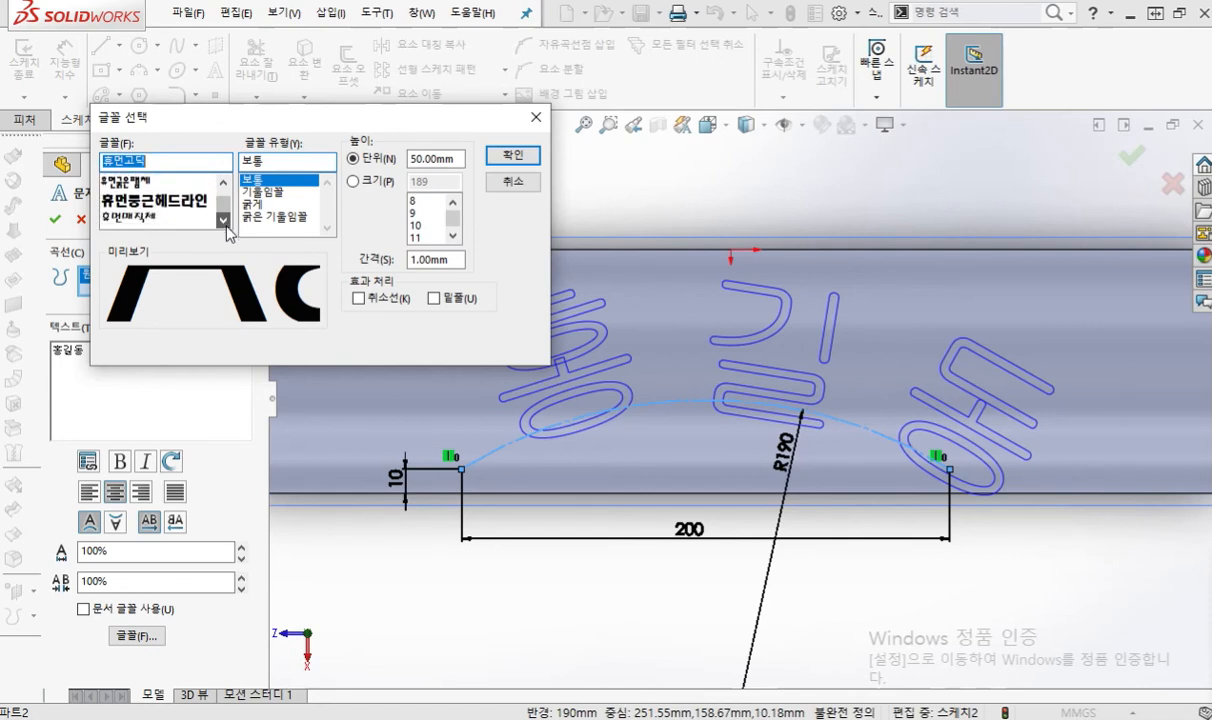
left_click(224, 226)
left_click(224, 182)
left_click(224, 182)
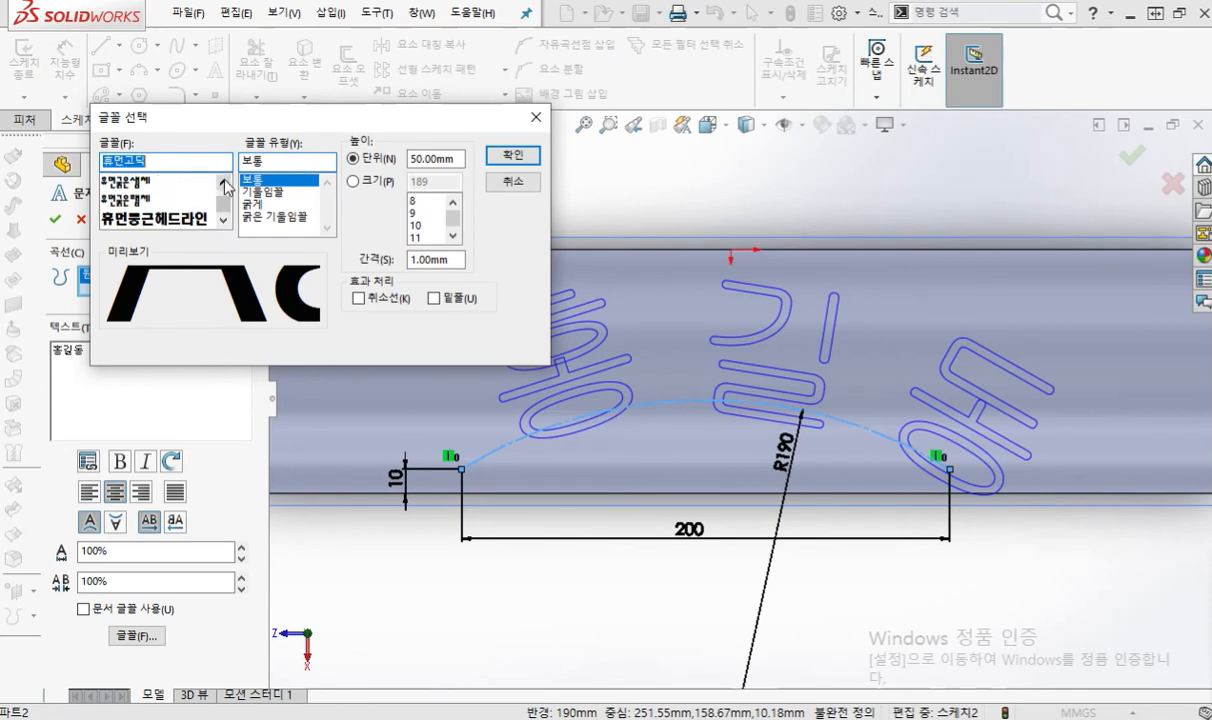
left_click(224, 183)
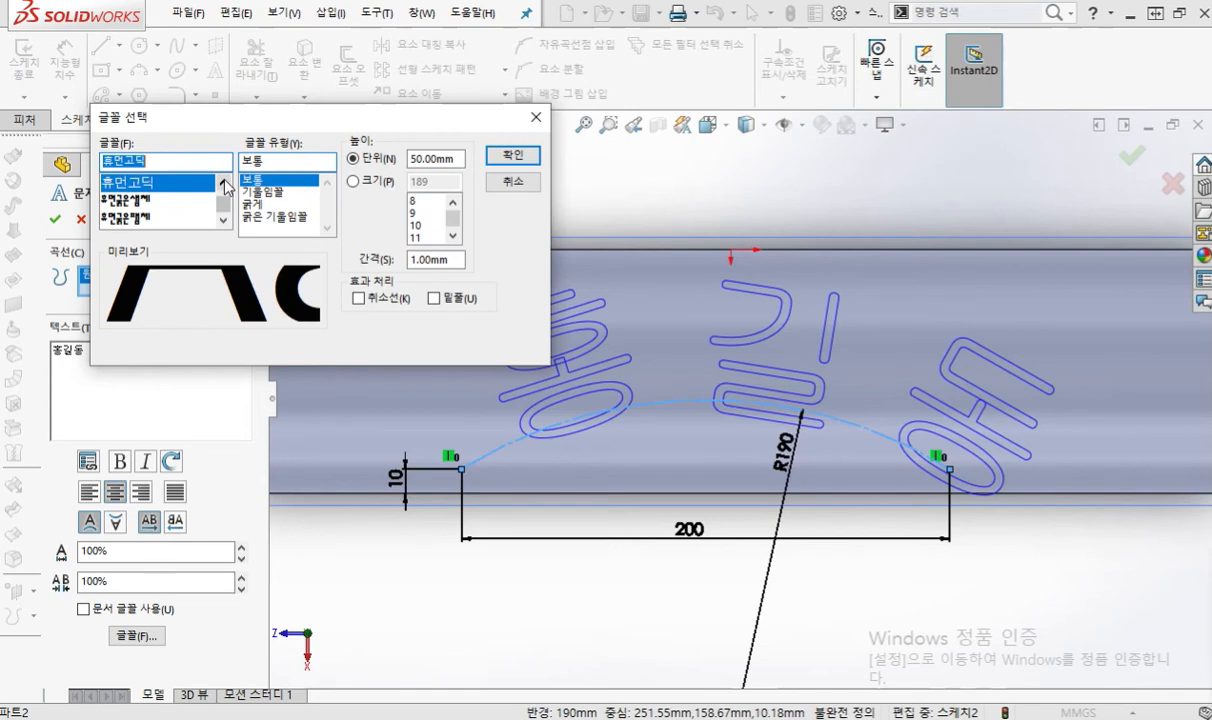
key("F12")
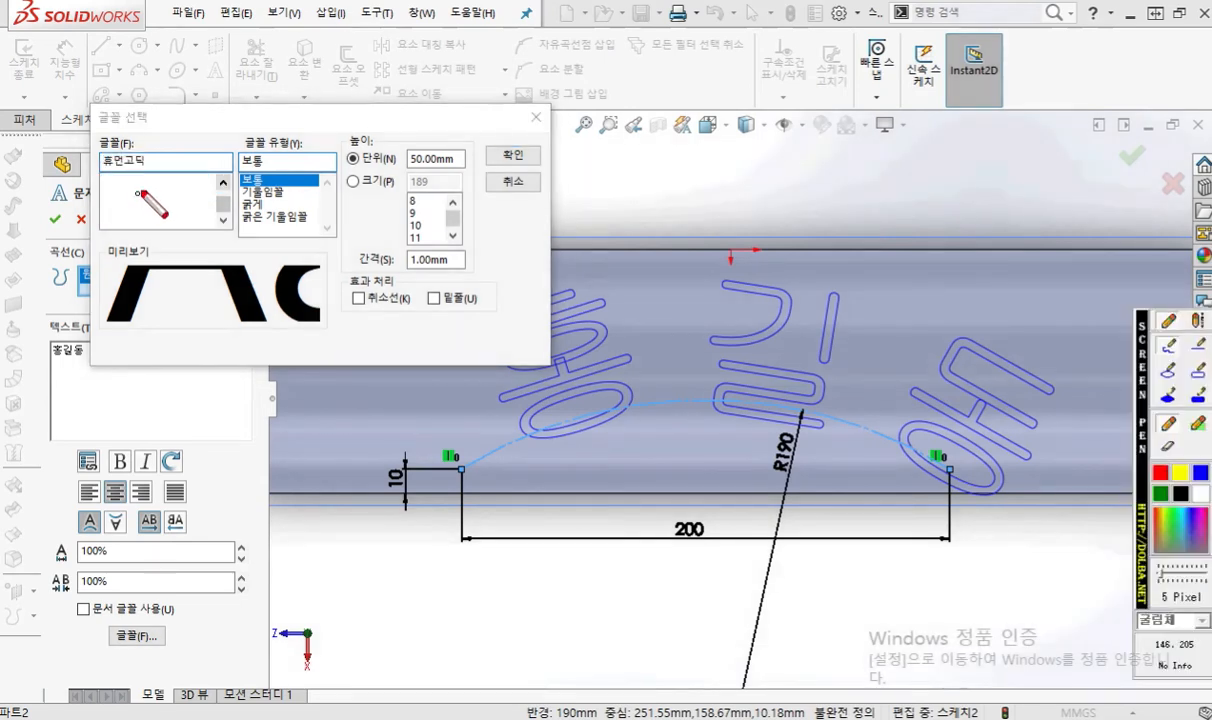
Step: Circle the font name and bold style with the screen pen, clear the marks, and set the curved text's font style to 굵게
mouse_move(162, 173)
left_mouse_down()
mouse_move(175, 131)
mouse_move(157, 192)
left_mouse_up()
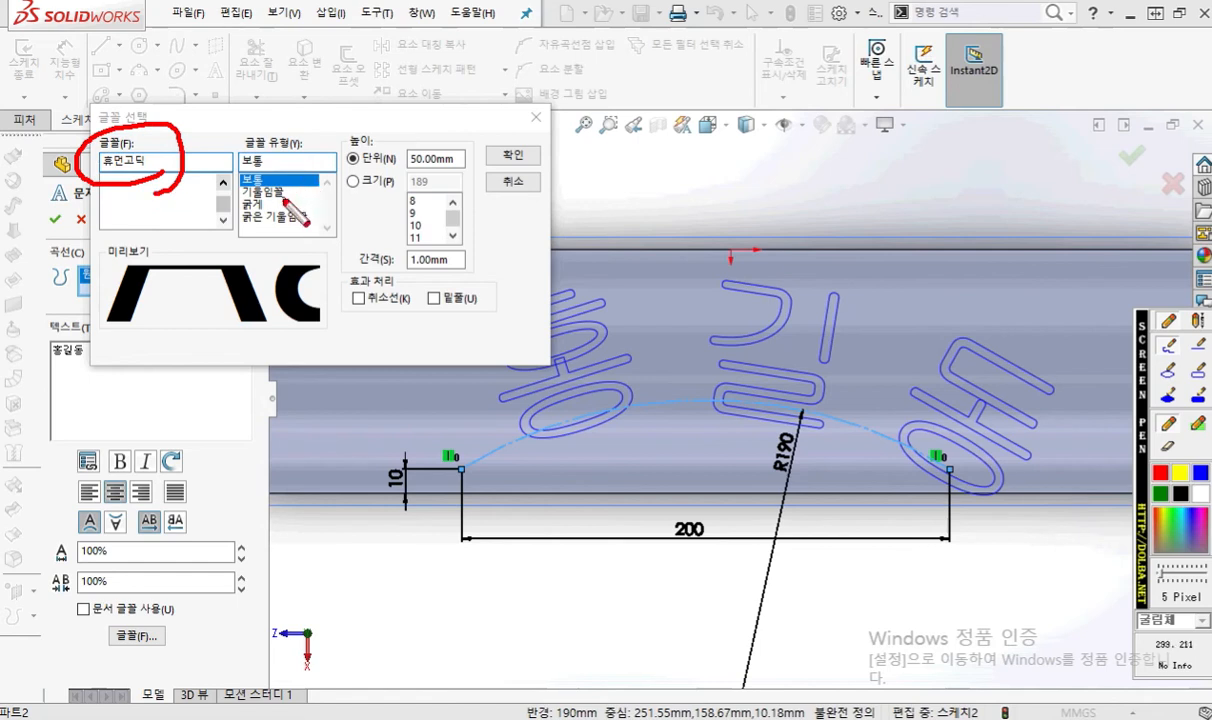
mouse_move(268, 210)
left_mouse_down()
mouse_move(240, 205)
mouse_move(278, 195)
mouse_move(275, 225)
left_mouse_up()
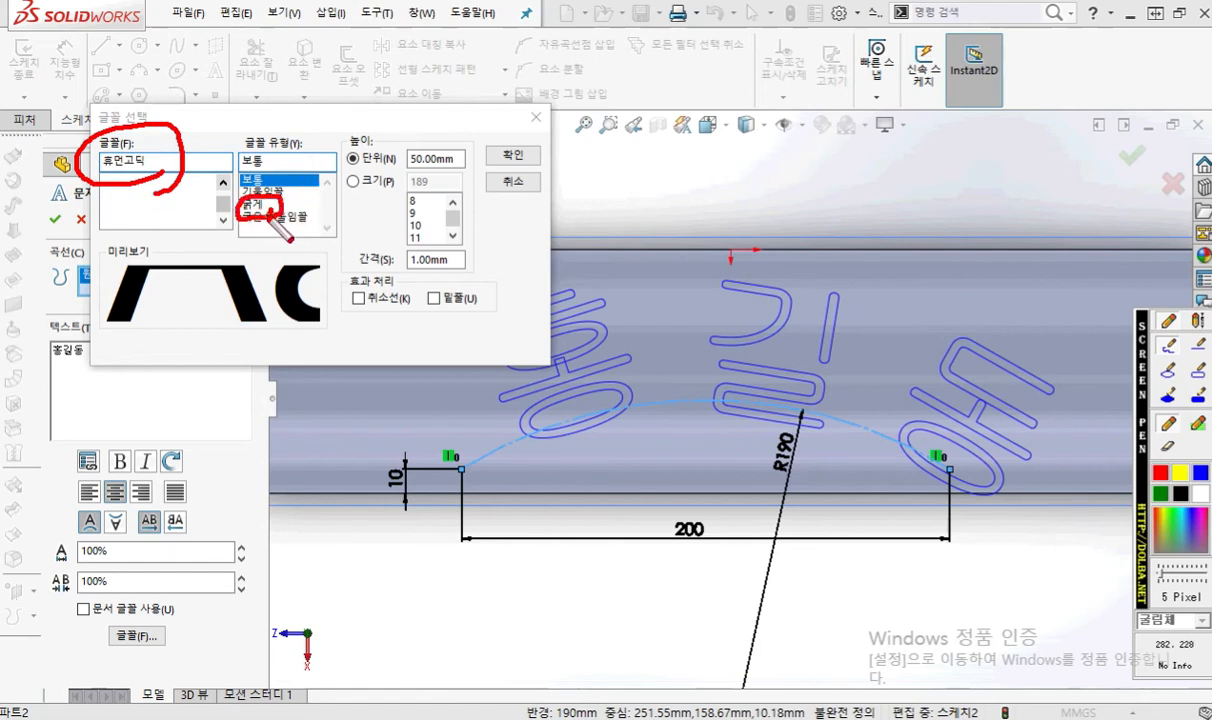
key("Escape")
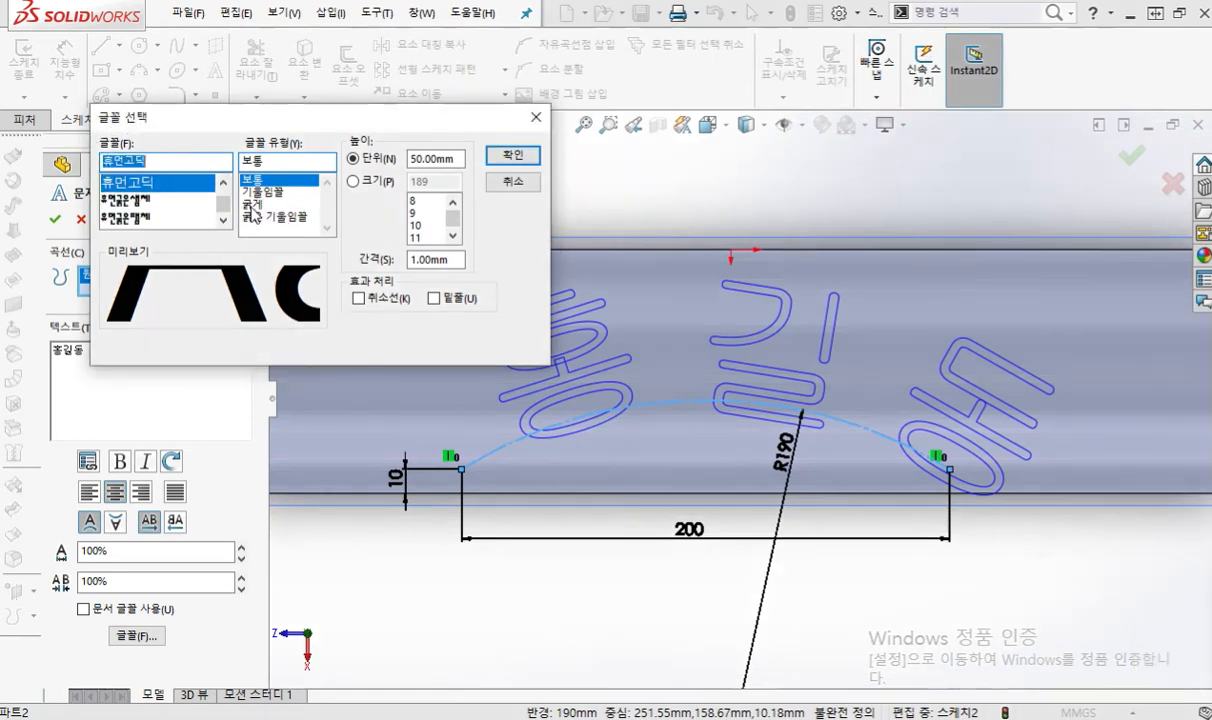
left_click(248, 202)
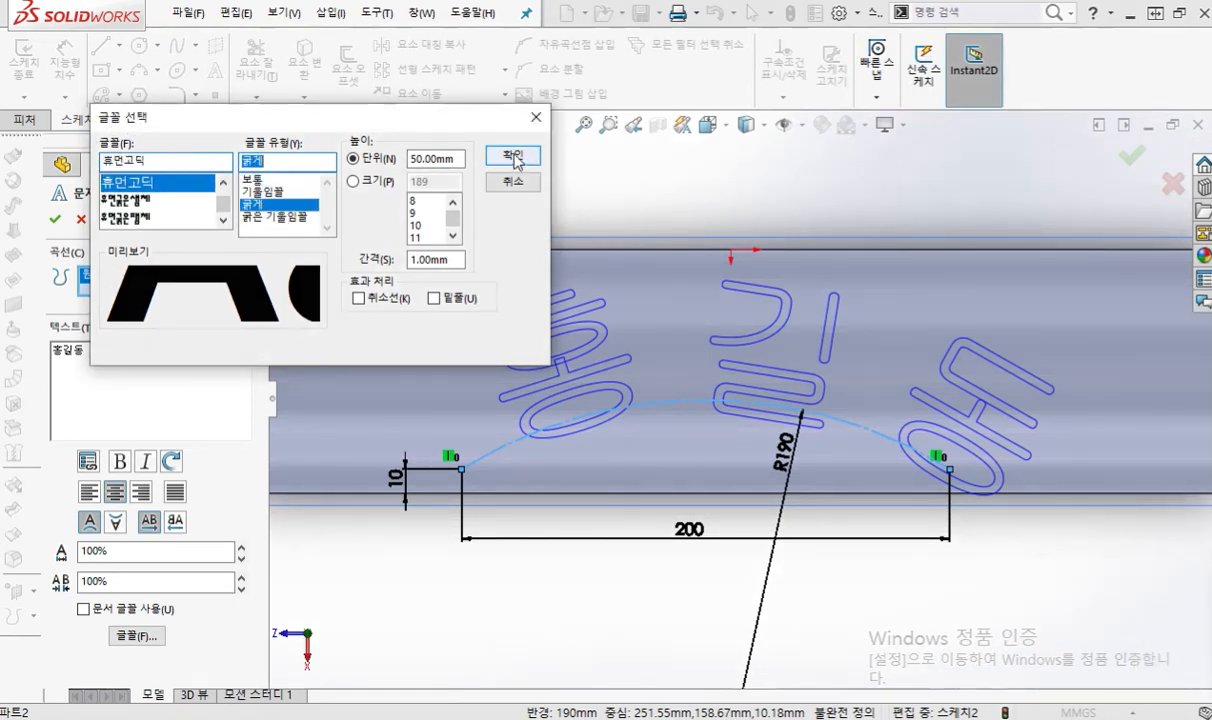
left_click(513, 157)
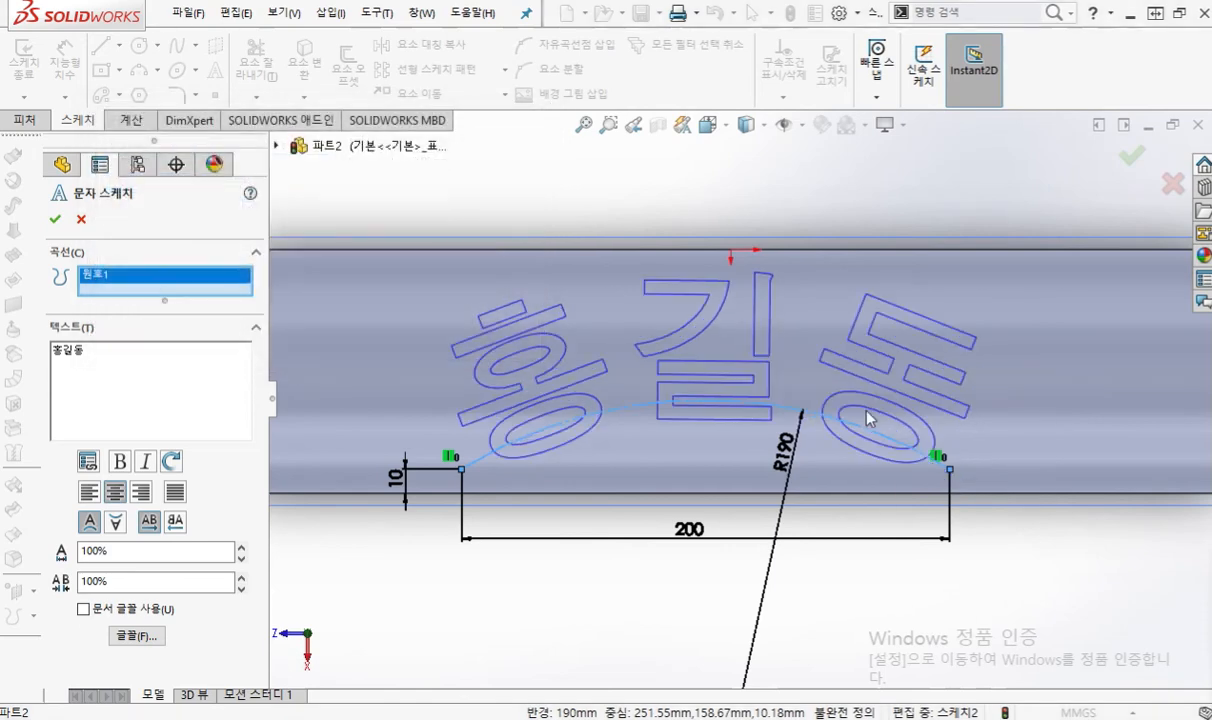
Step: Mark the short connecting strokes inside the curved text's first character with the screen pen, and clear the marks
scroll(783, 459, "down", 1)
key("F12")
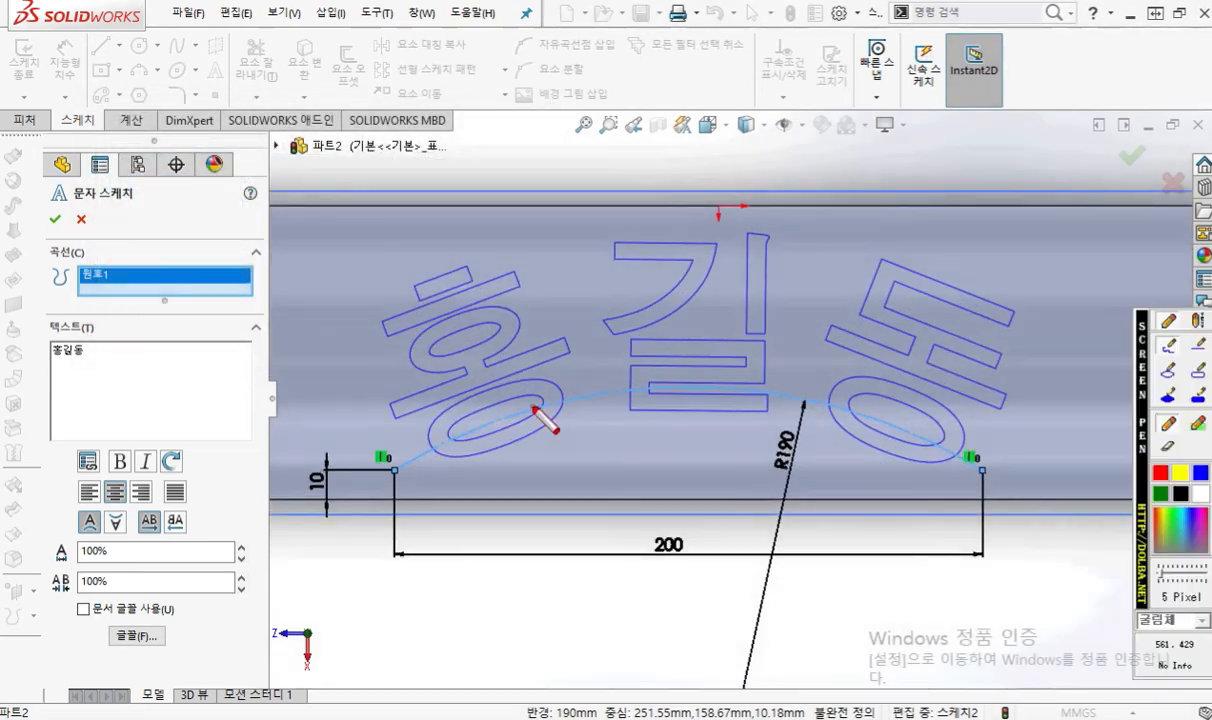
mouse_move(461, 376)
left_mouse_down()
mouse_move(457, 362)
mouse_move(484, 353)
mouse_move(487, 372)
left_mouse_up()
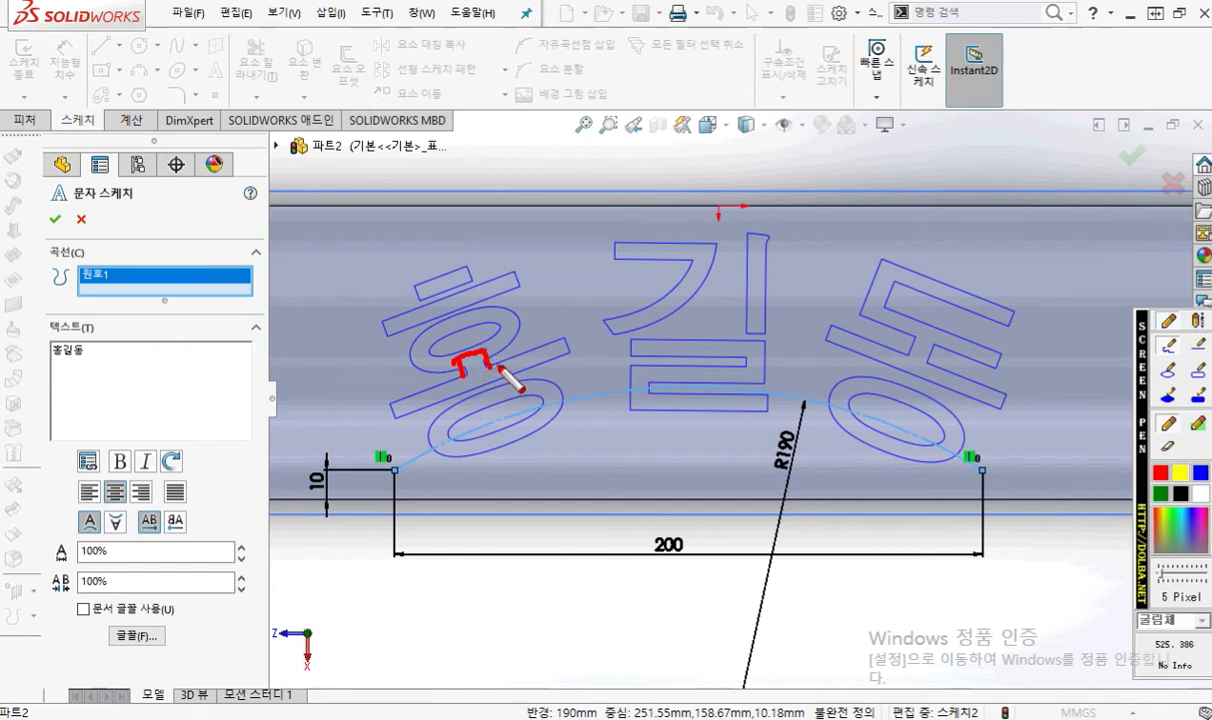
key("Escape")
key("F12")
mouse_move(460, 362)
left_mouse_down()
mouse_move(467, 378)
mouse_move(487, 370)
left_mouse_up()
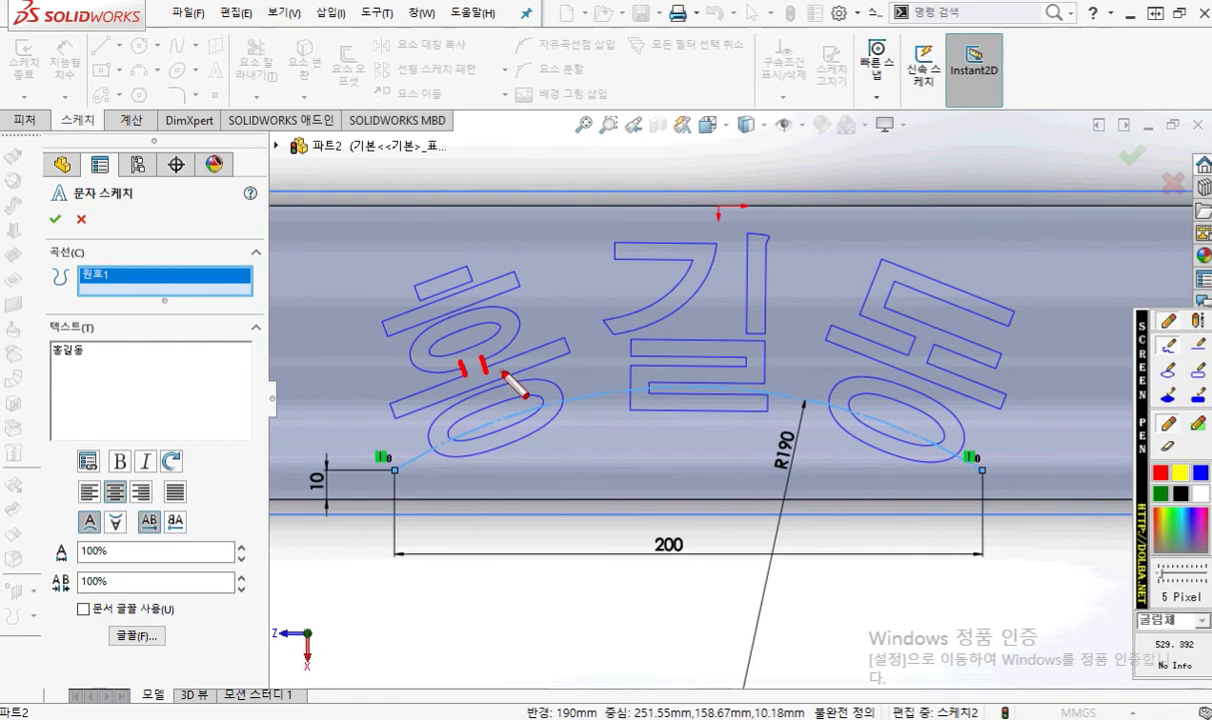
key("Escape")
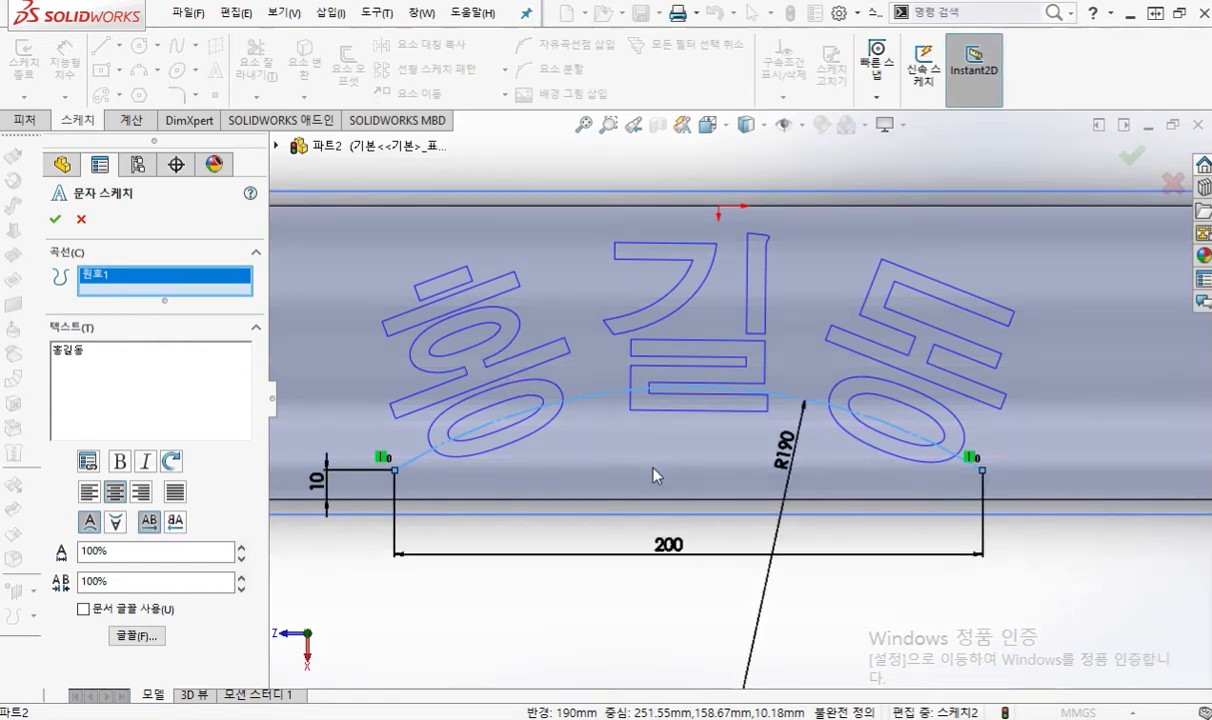
Step: Circle the vertical flip option with the screen pen, clear the mark, and flip the curved text vertically
scroll(653, 468, "up", 2)
key("F9")
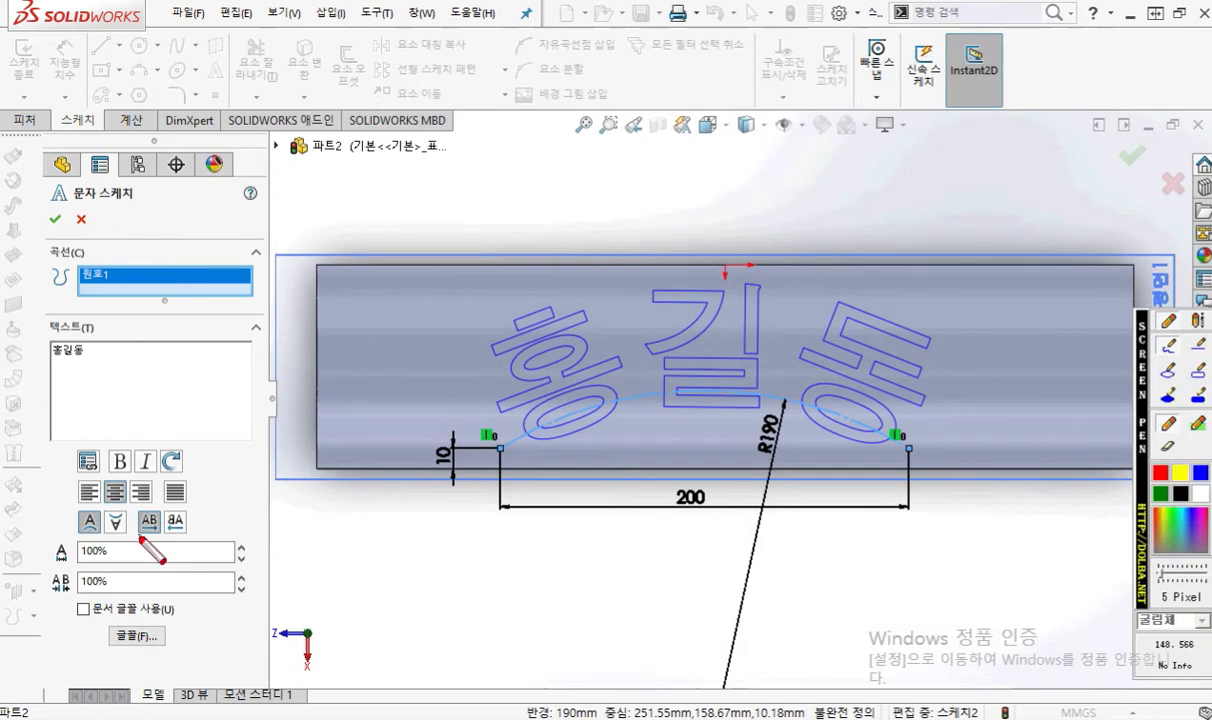
mouse_move(138, 540)
left_mouse_down()
mouse_move(100, 520)
mouse_move(140, 498)
mouse_move(127, 548)
left_mouse_up()
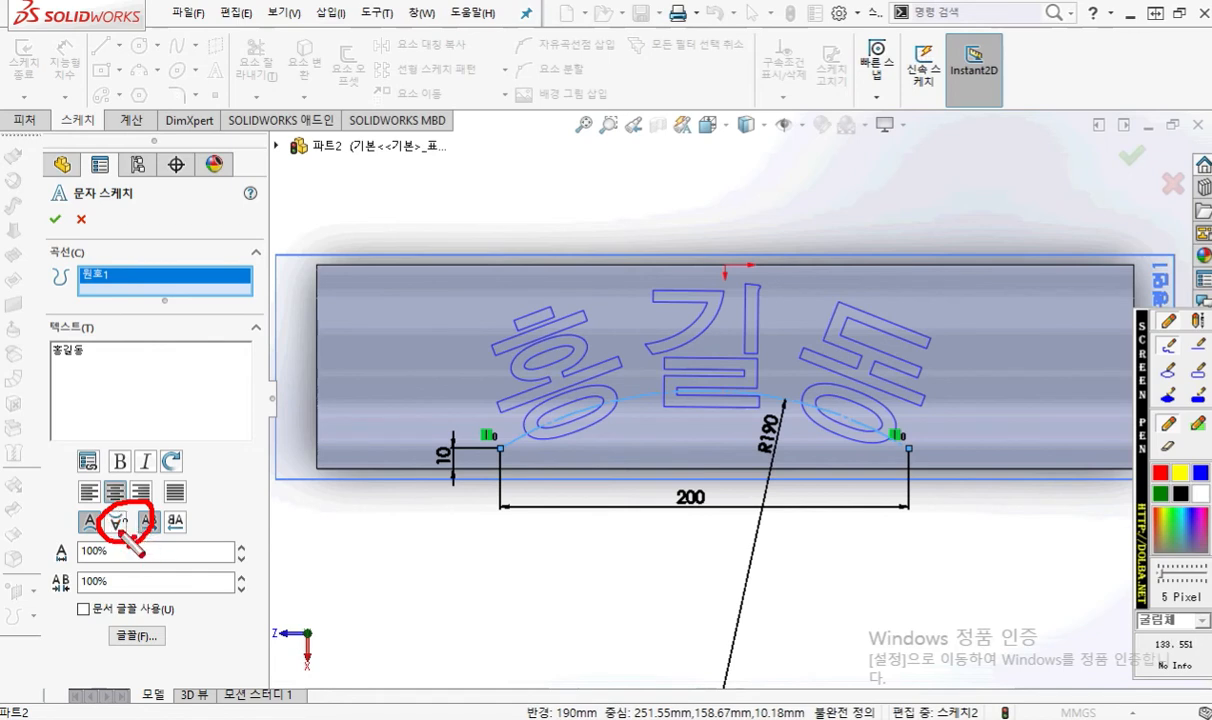
key("Escape")
left_click(116, 521)
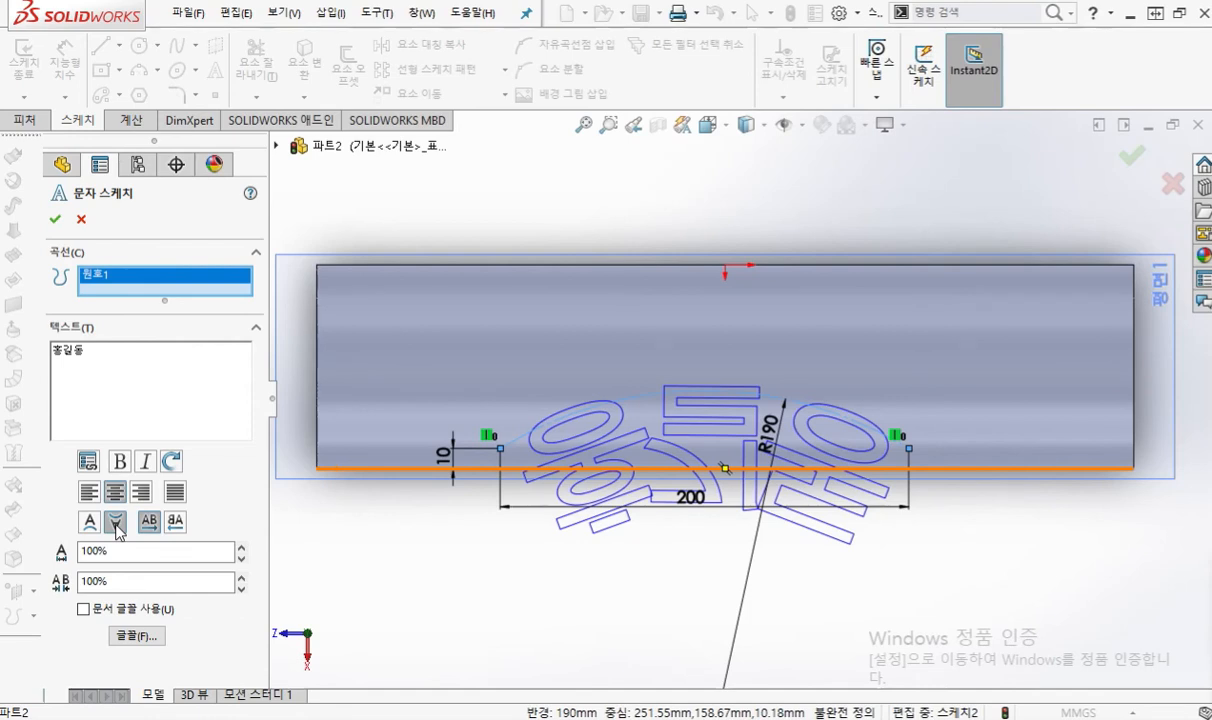
Step: Circle the horizontal flip option with the screen pen, clear the mark, and flip the curved text horizontally
key("F12")
mouse_move(201, 534)
left_mouse_down()
mouse_move(163, 530)
mouse_move(188, 530)
left_mouse_up()
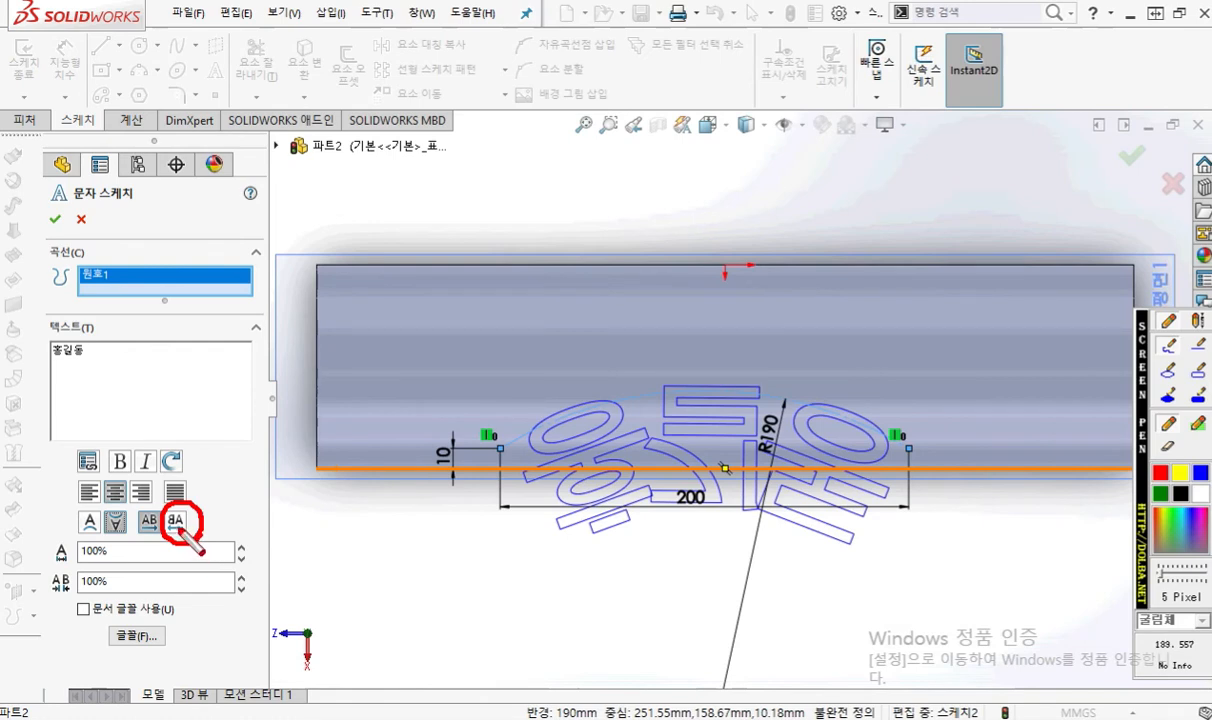
key("F12")
left_click(179, 525)
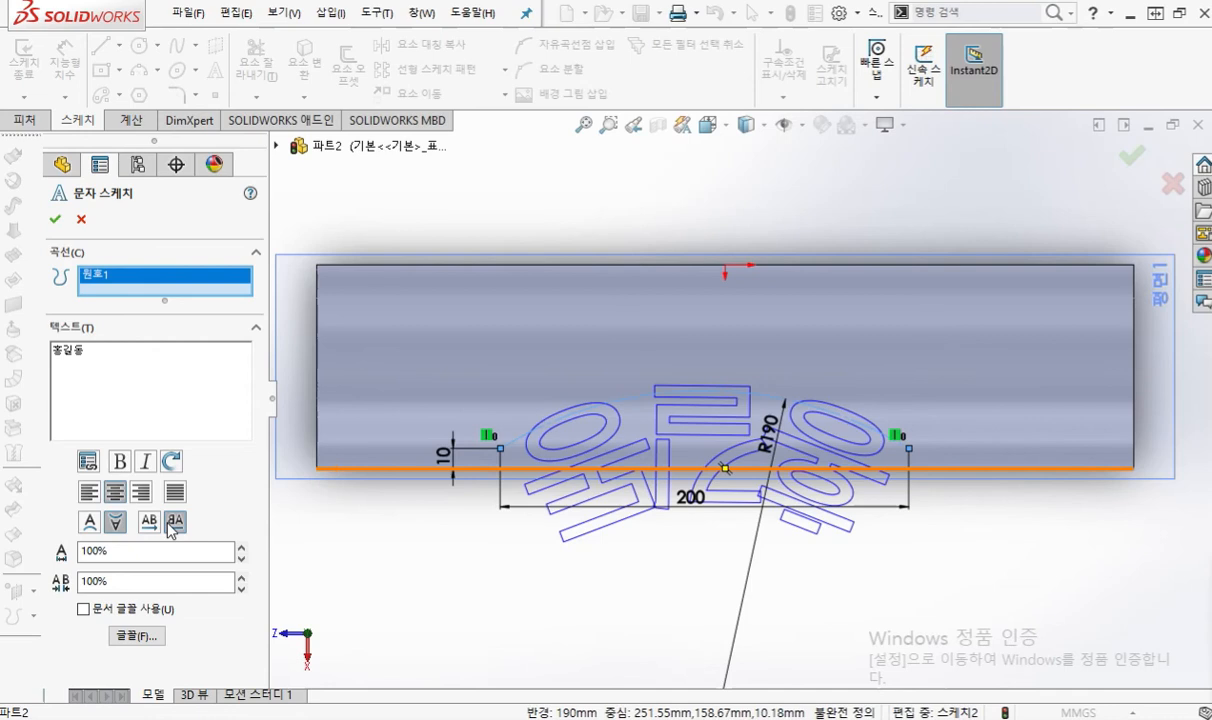
Step: Circle both active flip options with the screen pen, clear the marks, and restore the text's normal vertical and horizontal orientation
key("F2")
mouse_move(120, 535)
left_mouse_down()
mouse_move(92, 534)
mouse_move(120, 480)
mouse_move(118, 506)
left_mouse_up()
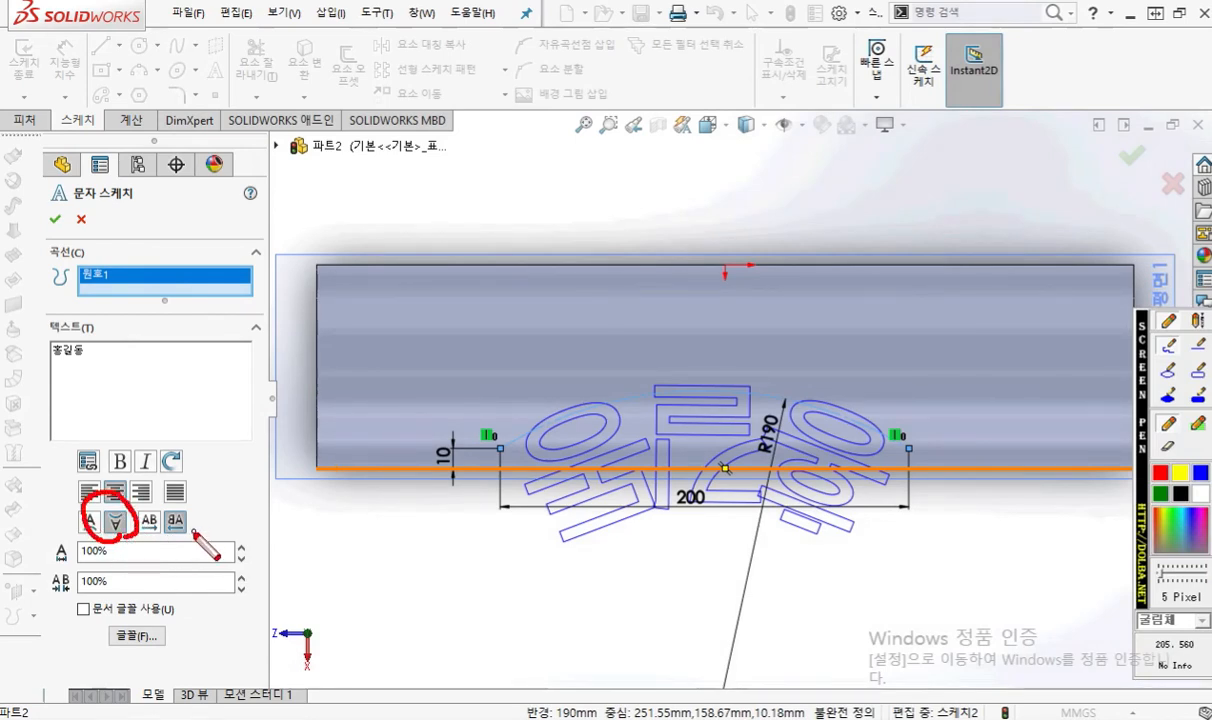
mouse_move(197, 538)
left_mouse_down()
mouse_move(160, 532)
mouse_move(203, 500)
mouse_move(195, 540)
left_mouse_up()
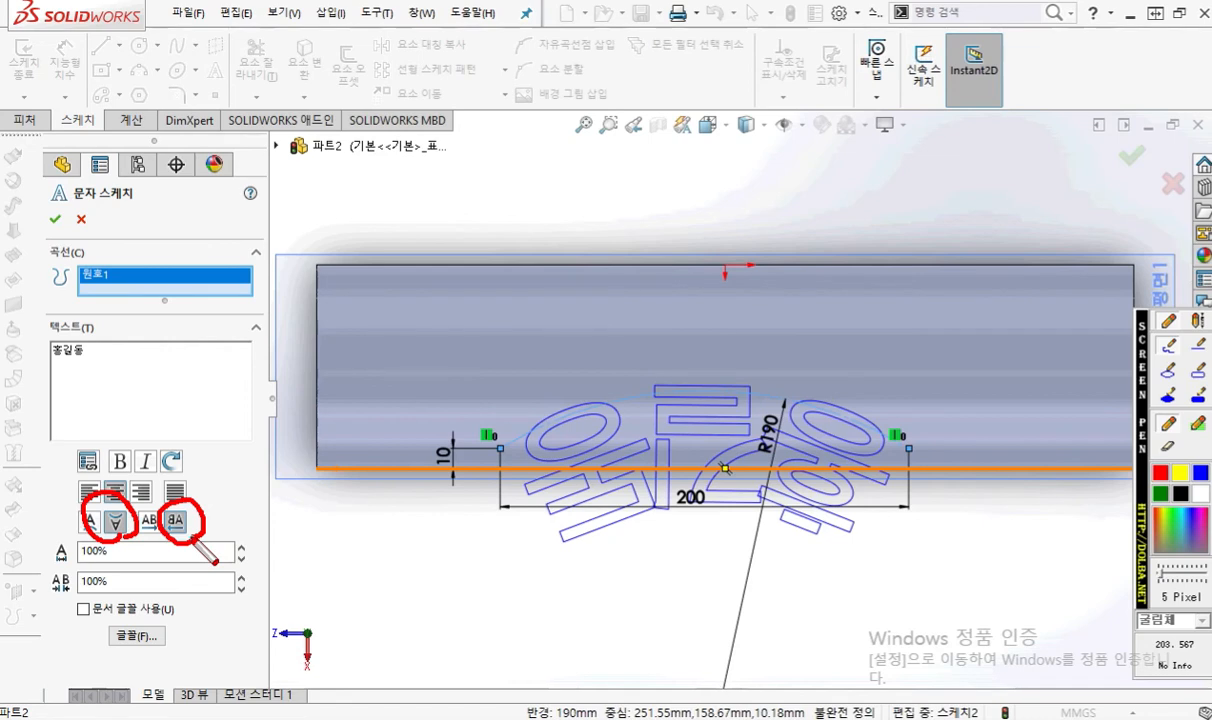
key("F2")
left_click(89, 519)
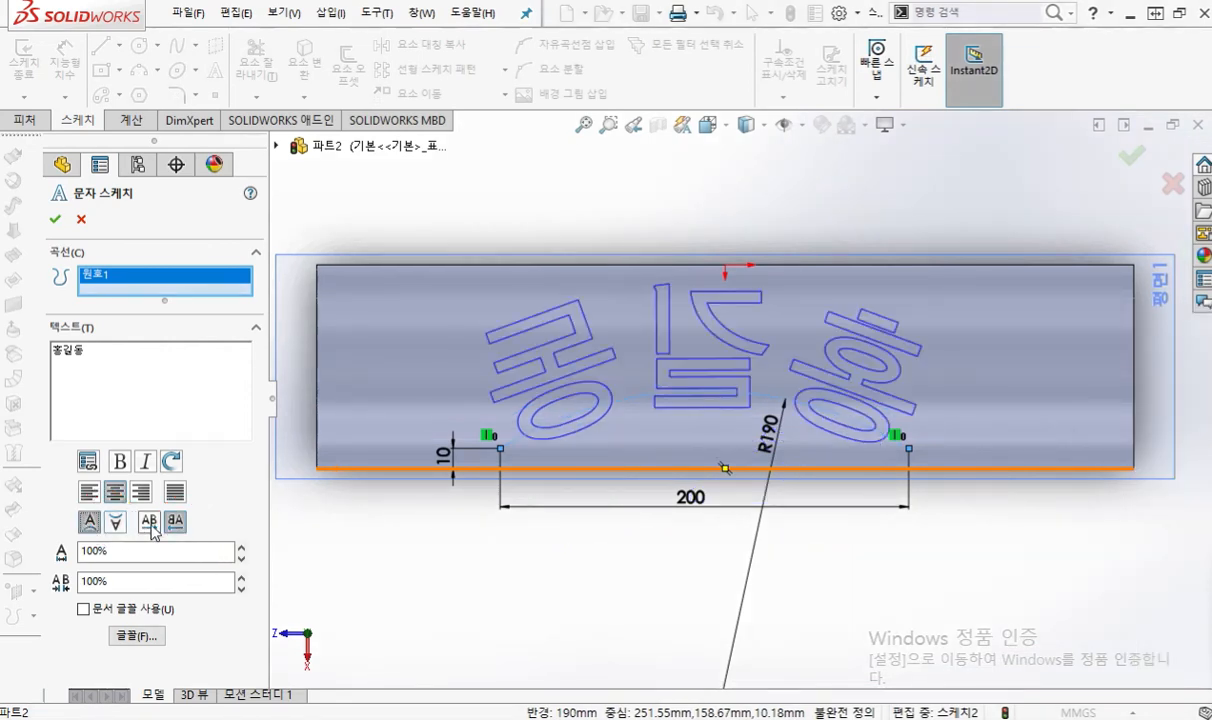
left_click(150, 523)
Step: Write A and AB over the normal orientation options with the screen pen, and clear the marks
key("F2")
mouse_move(83, 496)
left_mouse_down()
mouse_move(68, 529)
mouse_move(91, 511)
mouse_move(99, 540)
left_mouse_up()
left_click_drag(145, 496, 137, 528)
left_click_drag(145, 496, 156, 526)
mouse_move(136, 514)
left_mouse_down()
mouse_move(162, 521)
mouse_move(165, 508)
mouse_move(154, 548)
left_mouse_up()
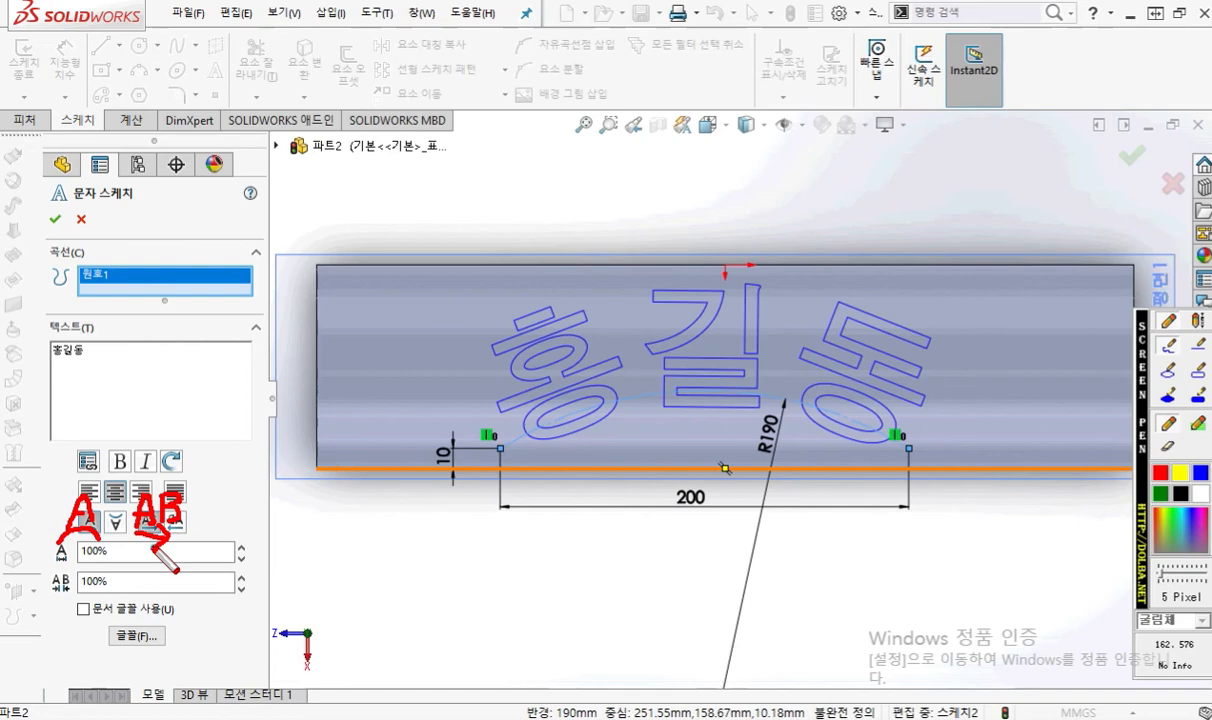
key("Escape")
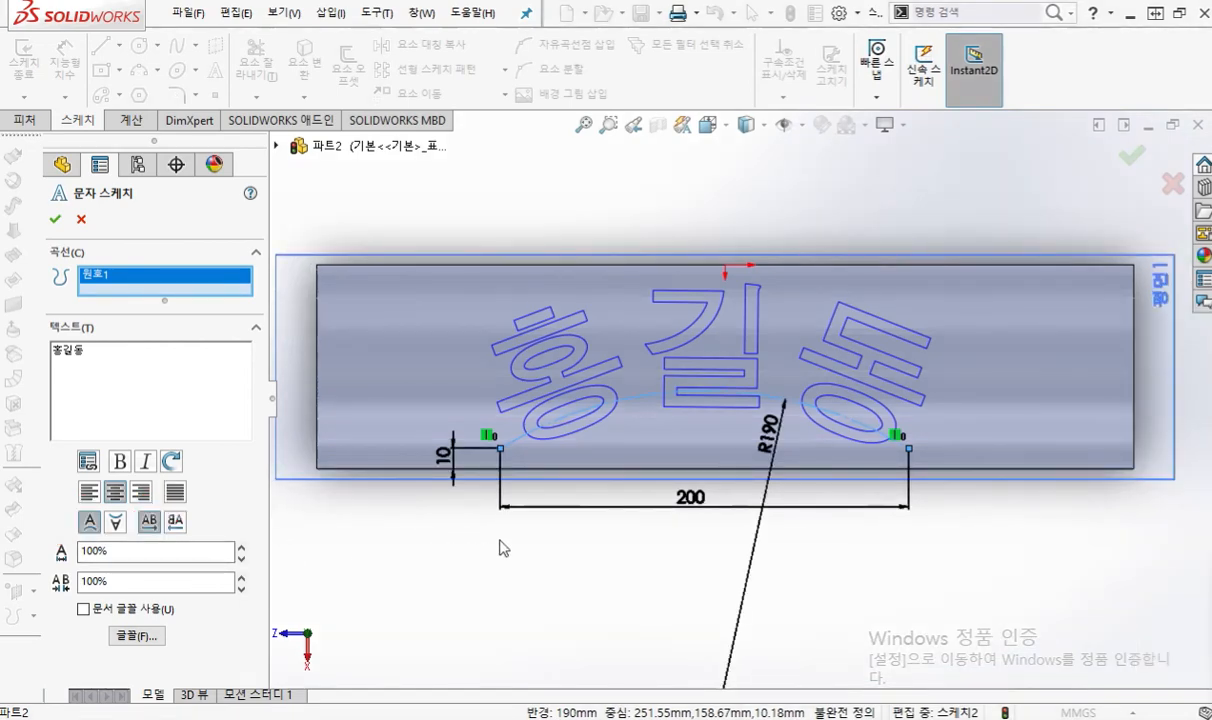
Step: Accept the sketch text along the construction arc and show the sketch plane above the block in an oblique view
mouse_move(556, 588)
middle_mouse_down()
mouse_move(563, 503)
mouse_move(649, 476)
mouse_move(689, 418)
mouse_move(709, 498)
middle_mouse_up()
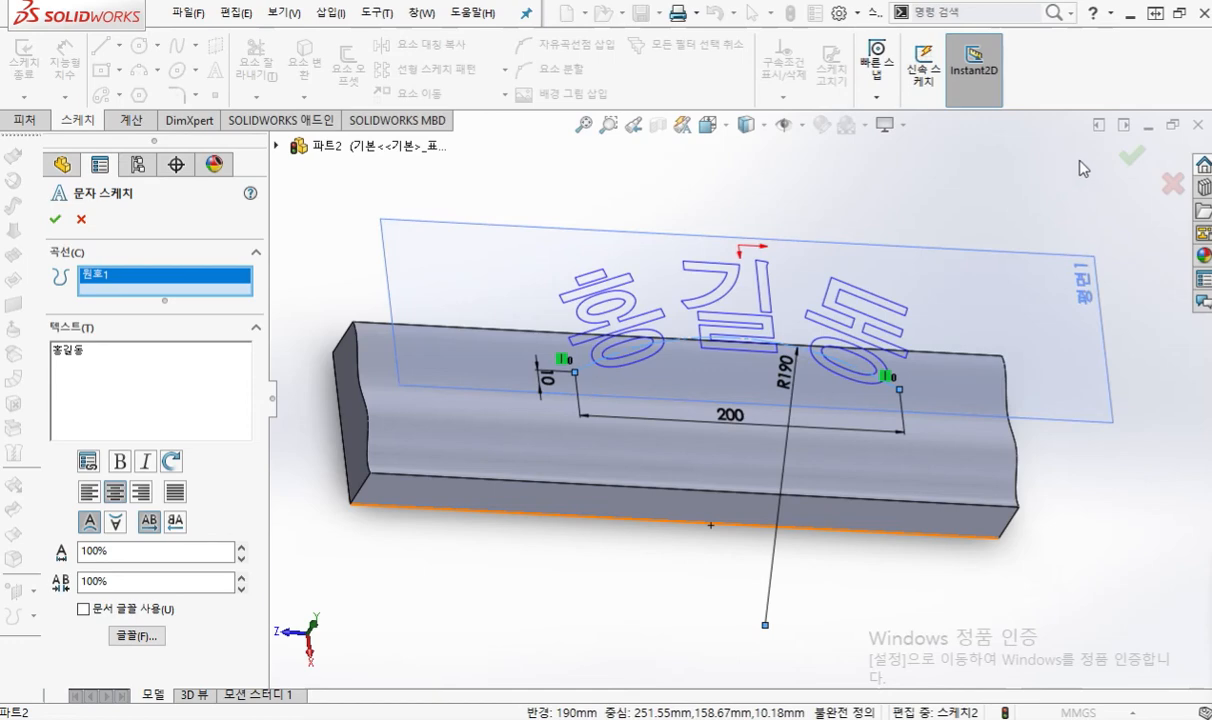
left_click(1131, 156)
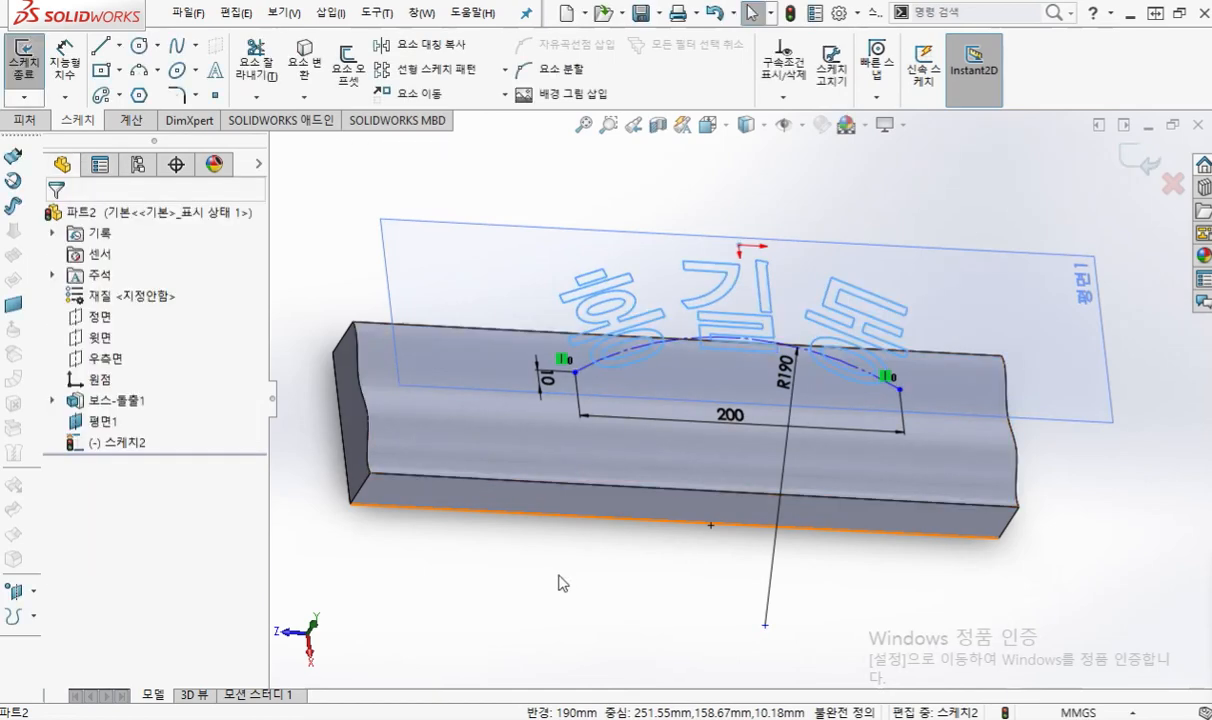
mouse_move(580, 572)
middle_mouse_down()
mouse_move(575, 480)
mouse_move(582, 587)
middle_mouse_up()
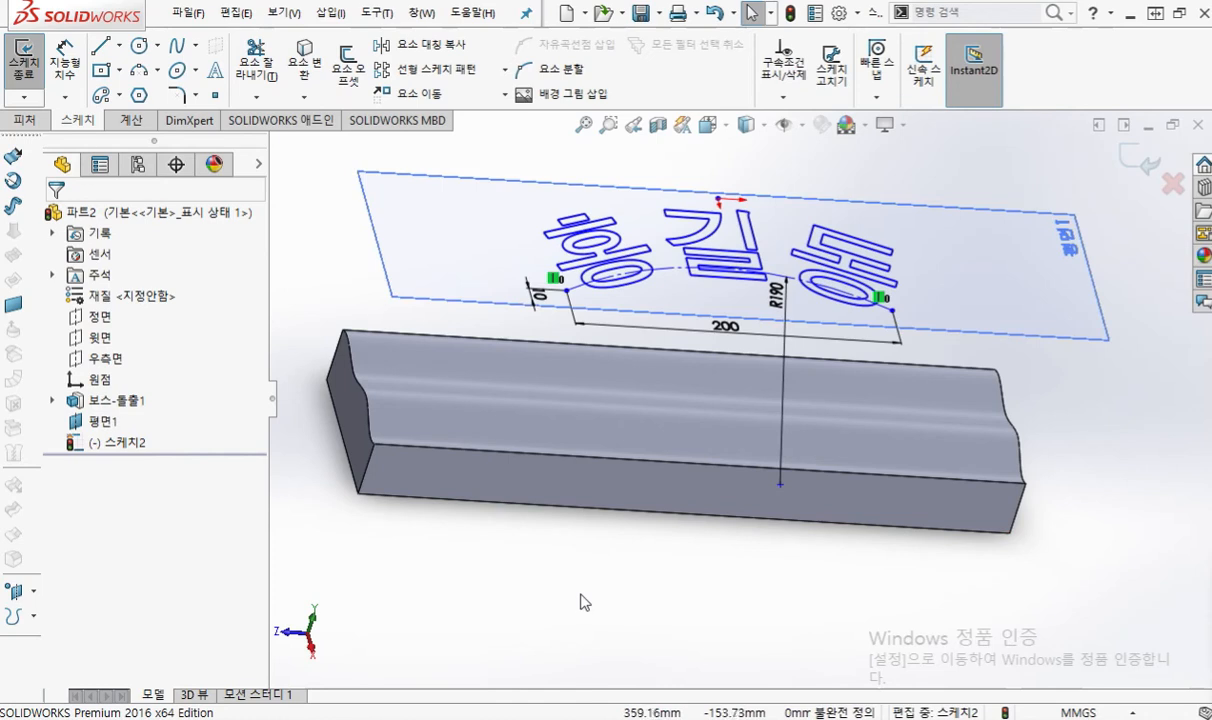
Step: Draw an arrow from the text to the block and a wavy line across its top with the screen pen, and clear them
key("F12")
mouse_move(591, 303)
left_mouse_down()
mouse_move(531, 420)
mouse_move(577, 405)
left_mouse_up()
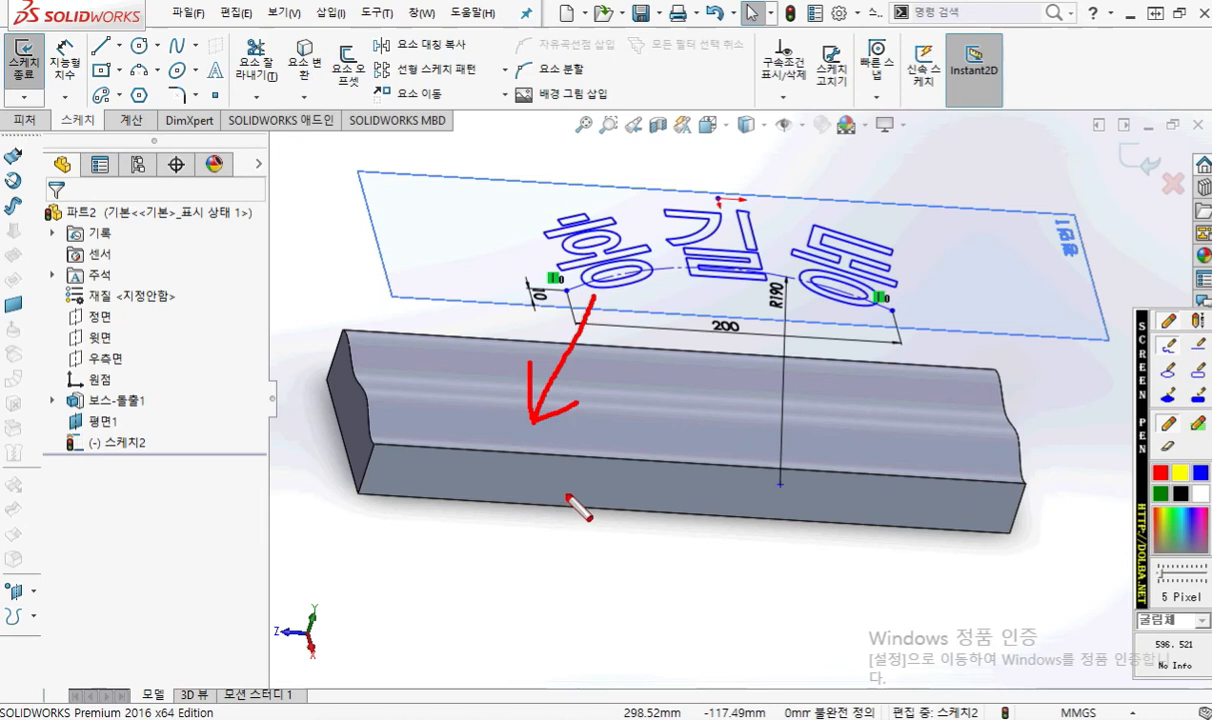
mouse_move(402, 342)
left_mouse_down()
mouse_move(463, 398)
mouse_move(487, 456)
left_mouse_up()
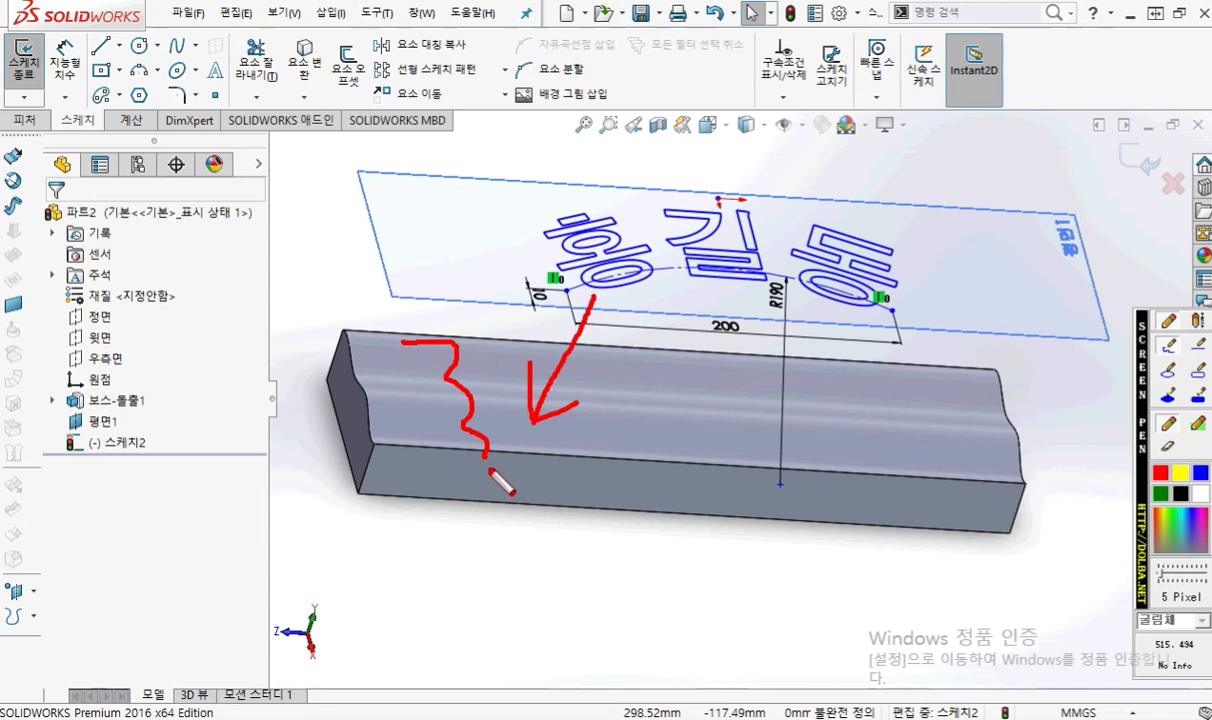
key("Escape")
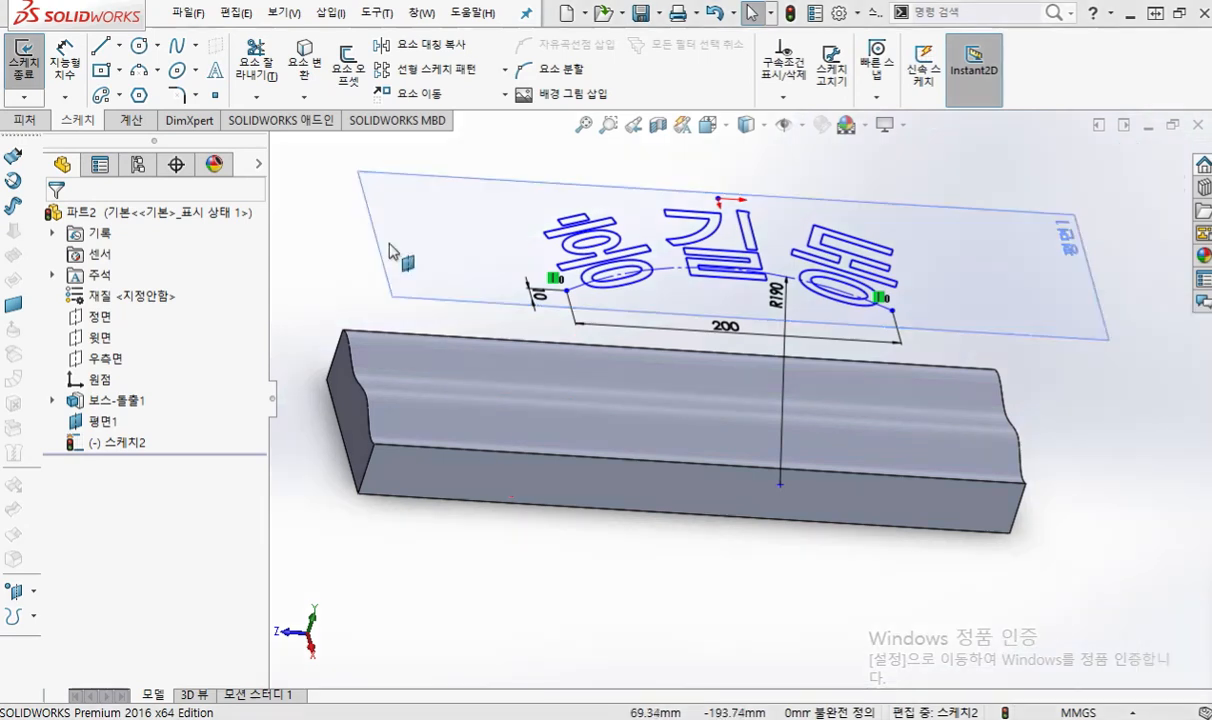
Step: Start a boss extrusion of the text sketch and reverse its direction toward the block
key("f")
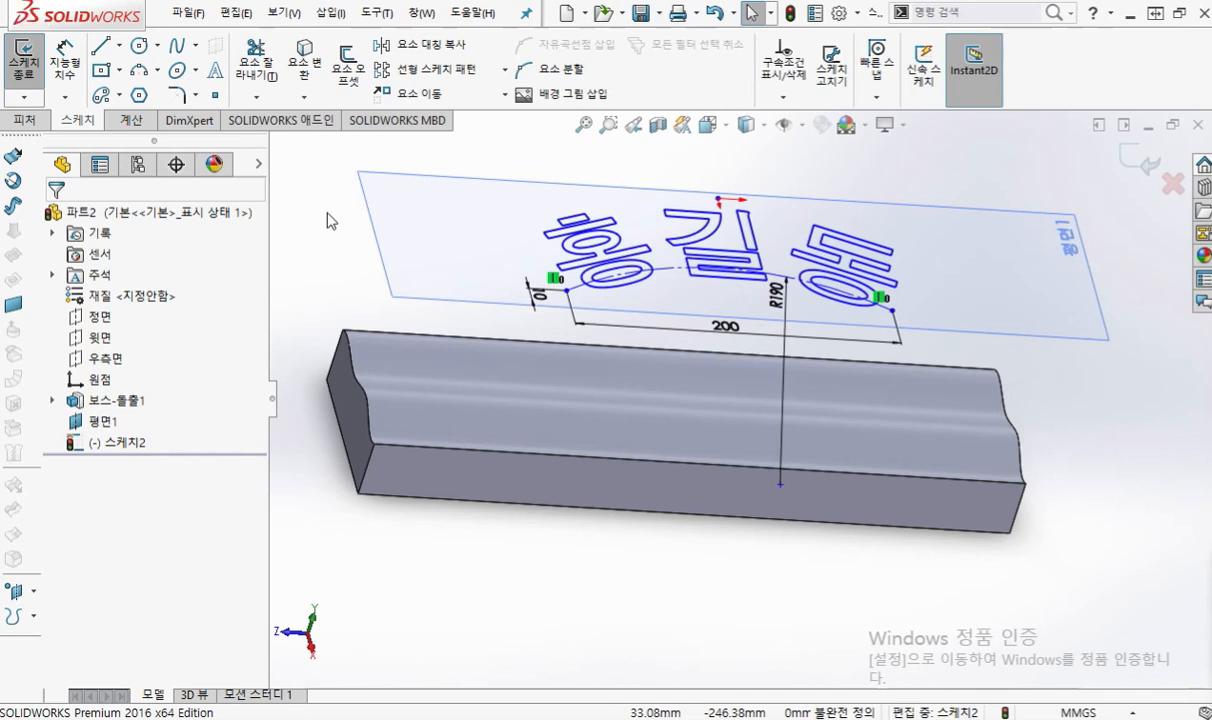
key("s")
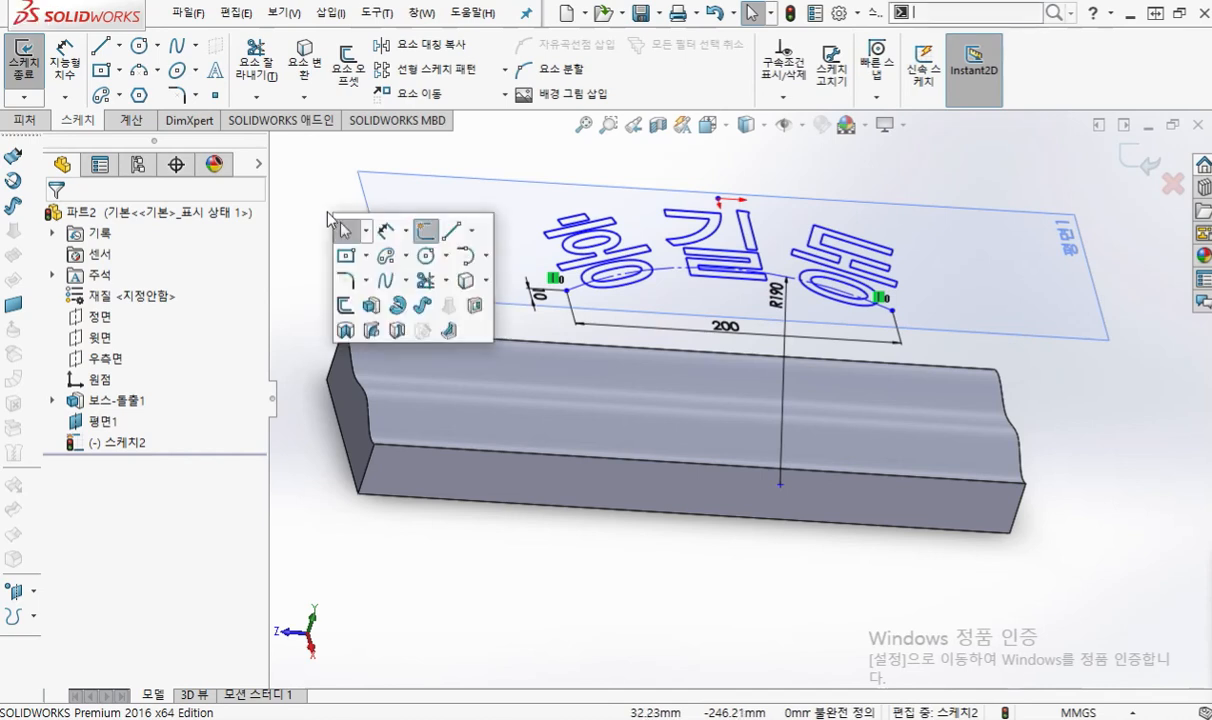
left_click(372, 306)
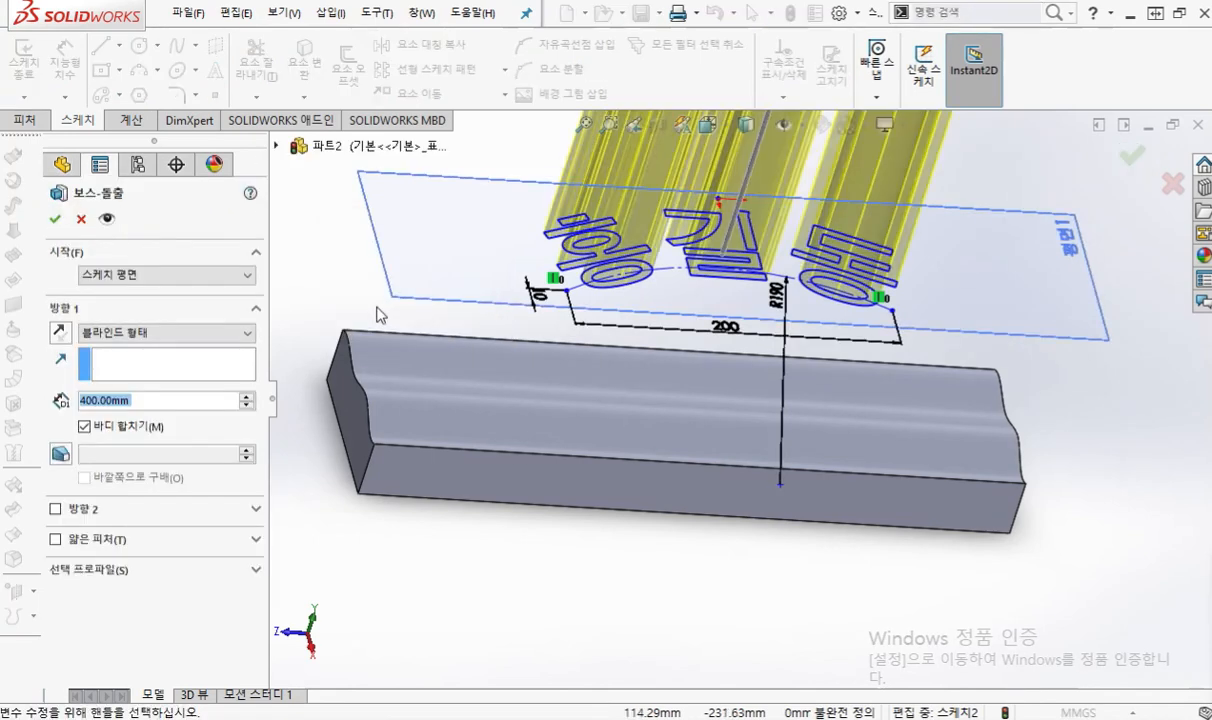
left_click(58, 334)
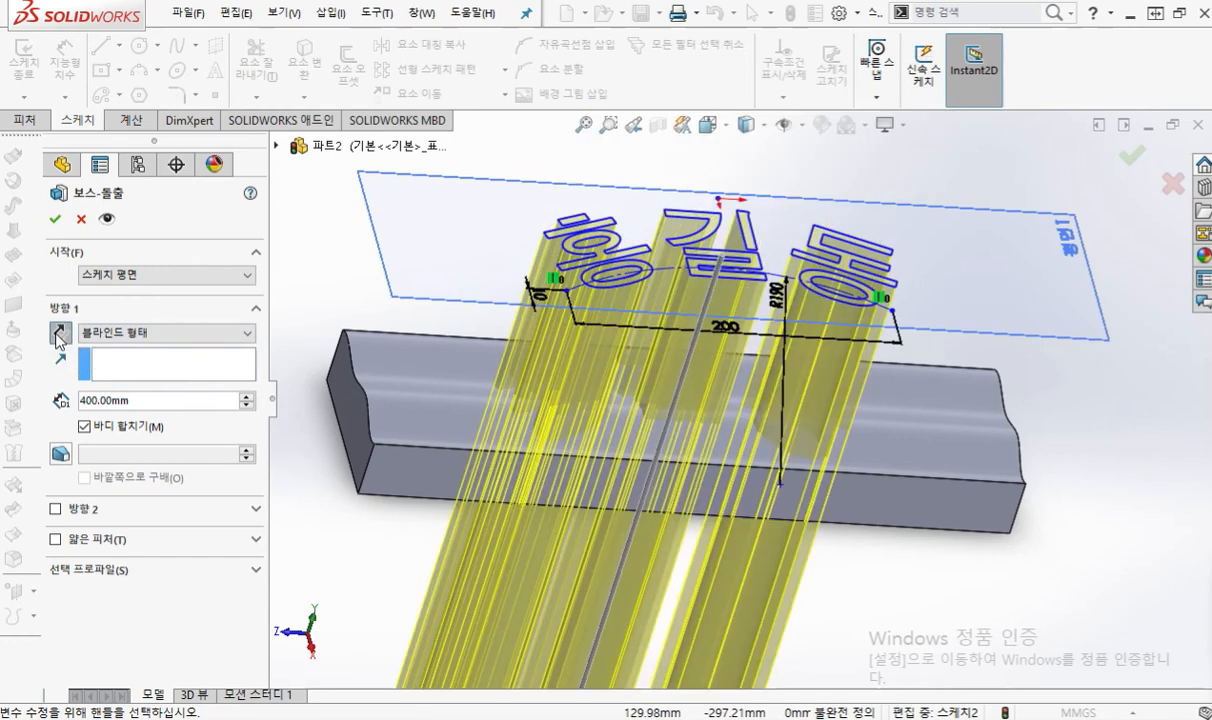
Step: Set the text extrusion's end condition to 다음까지 and inspect the preview from the block's end
left_click(178, 340)
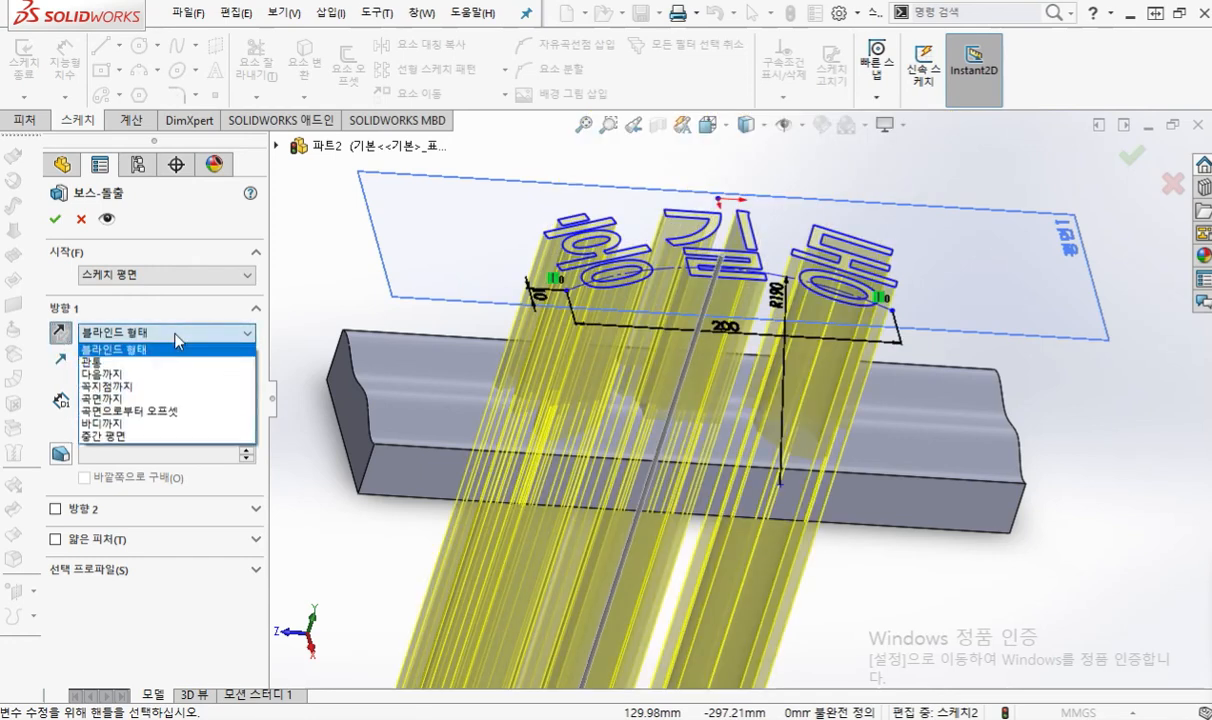
left_click(176, 373)
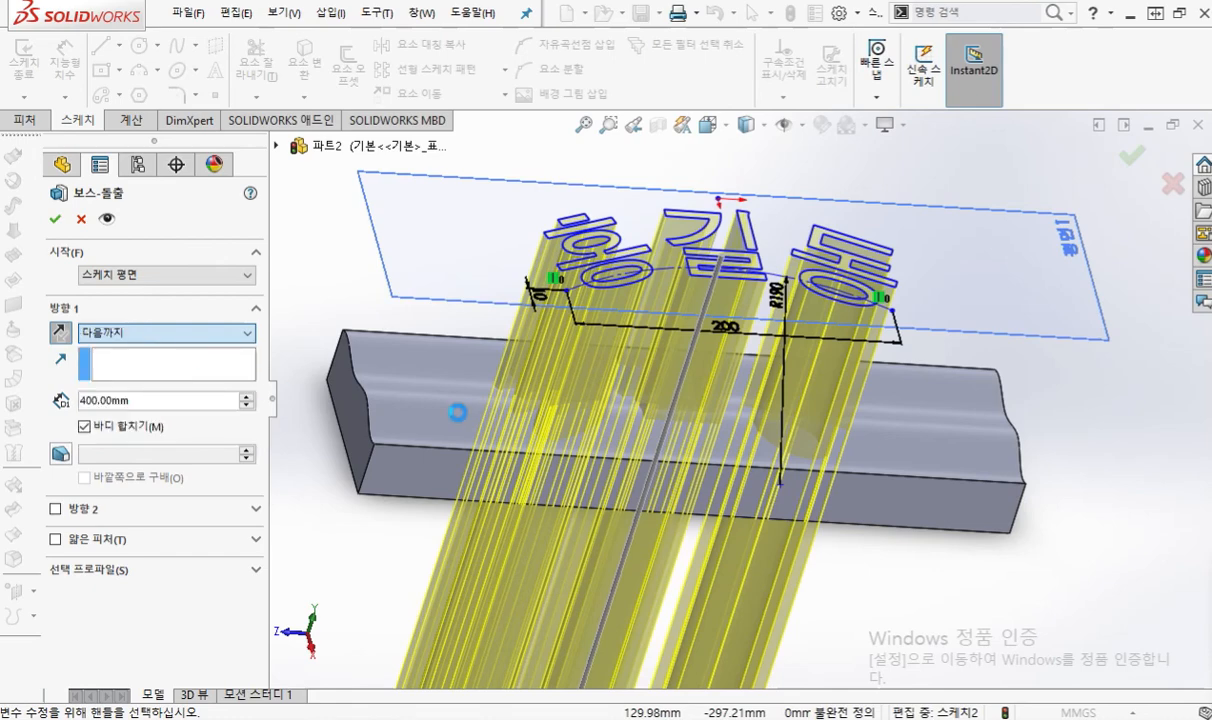
middle_click_drag(625, 490, 668, 513)
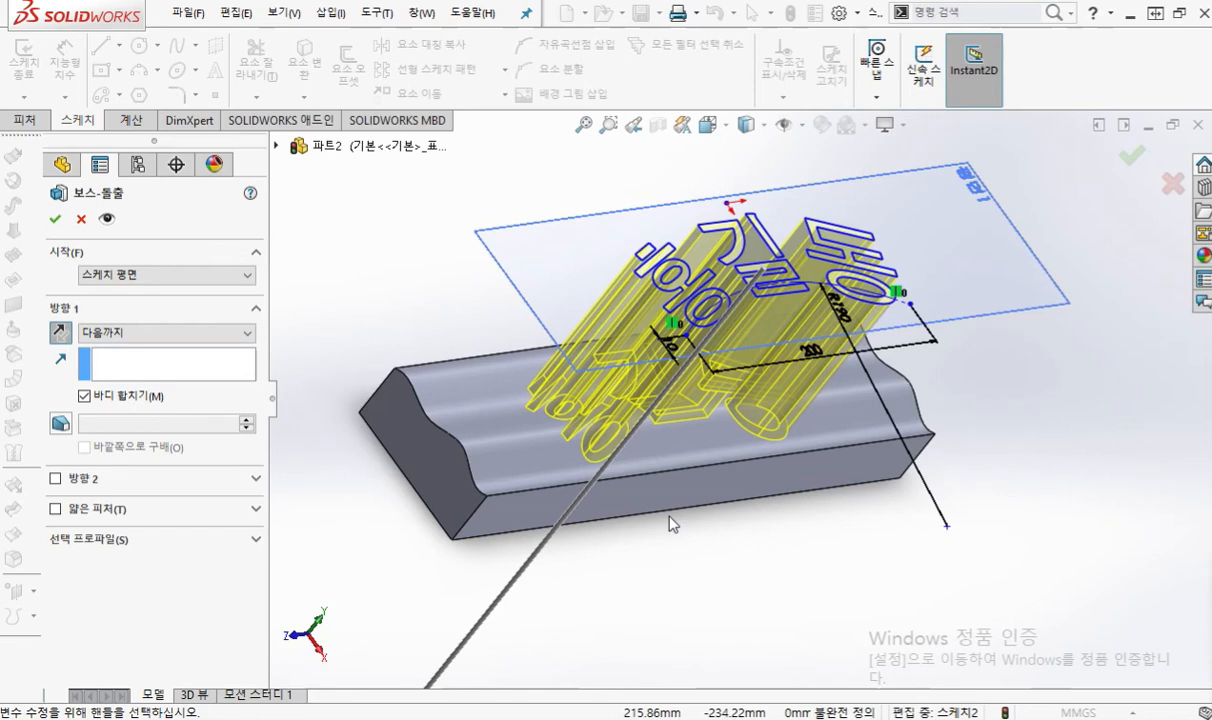
Step: Extrude the text with the 곡면까지 end condition up to the block's wavy top face and inspect the letters meeting it
left_click(157, 341)
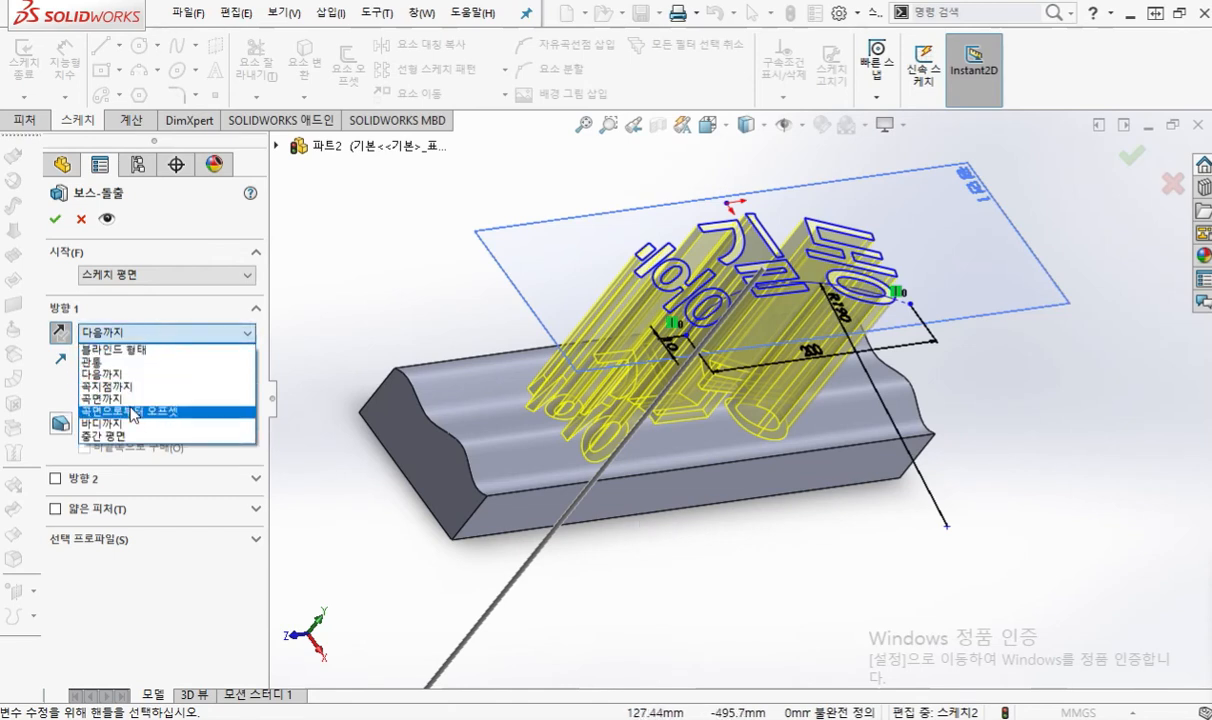
left_click(135, 399)
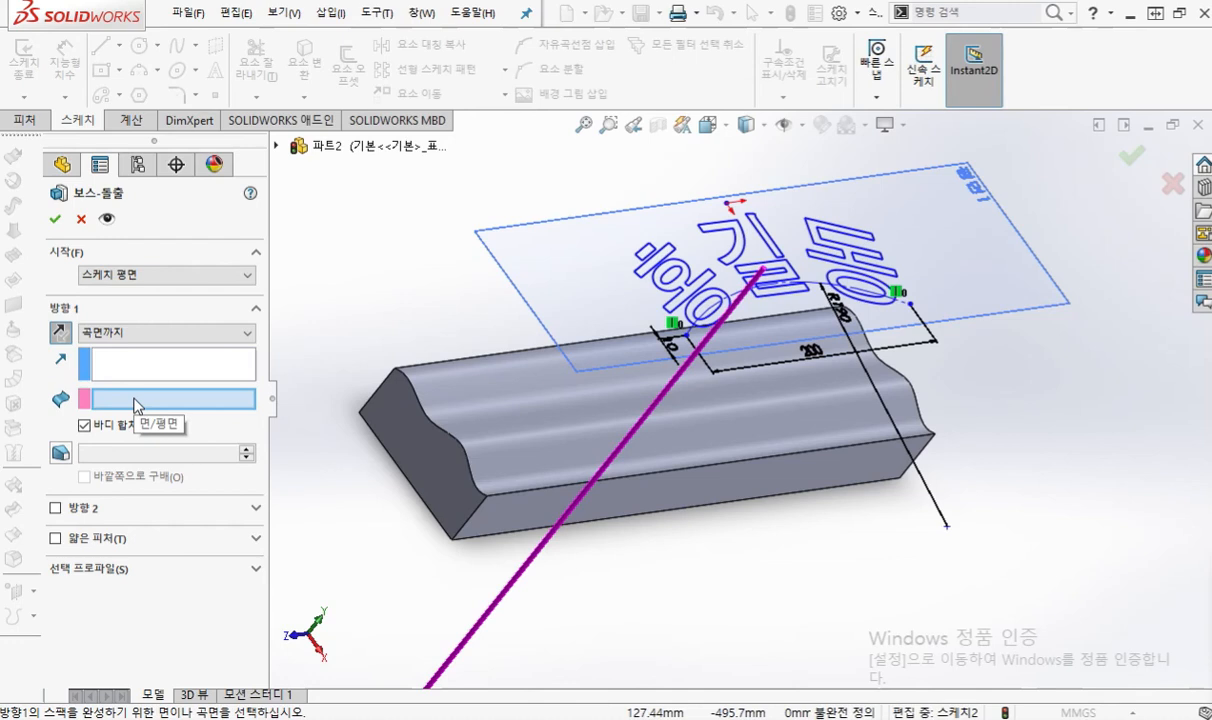
key("F12")
mouse_move(193, 402)
left_mouse_down()
mouse_move(441, 384)
mouse_move(481, 418)
mouse_move(463, 425)
left_mouse_up()
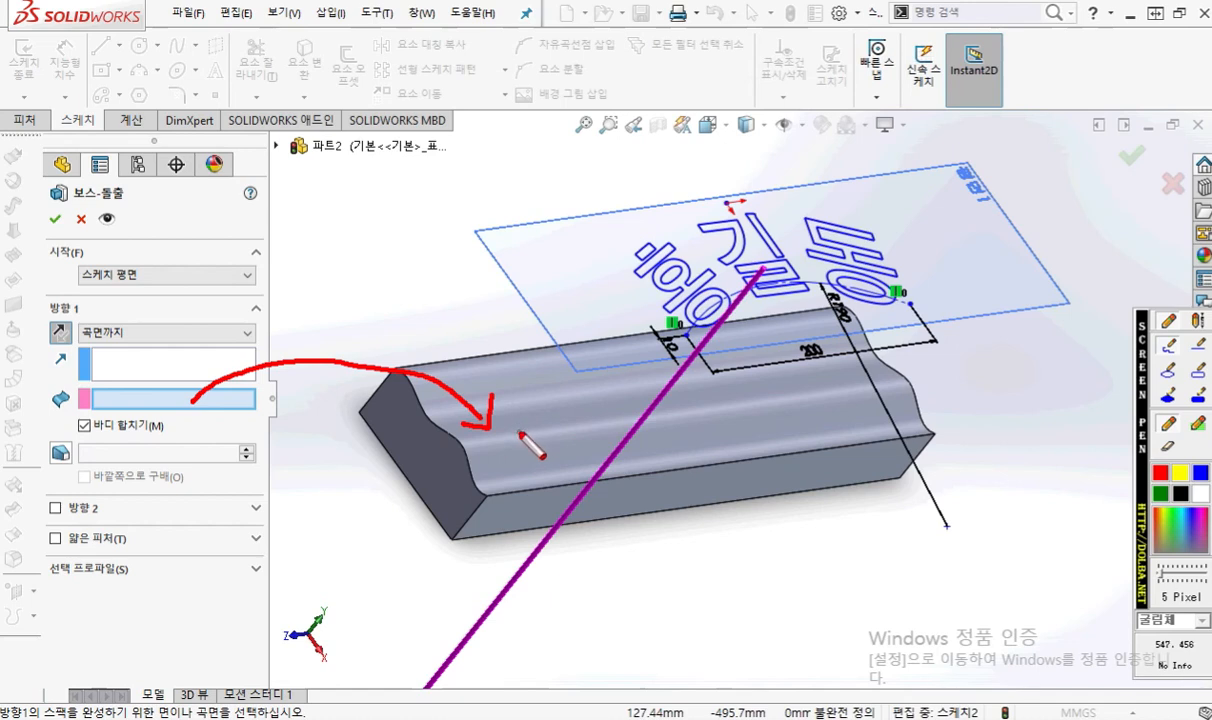
key("Escape")
left_click(520, 425)
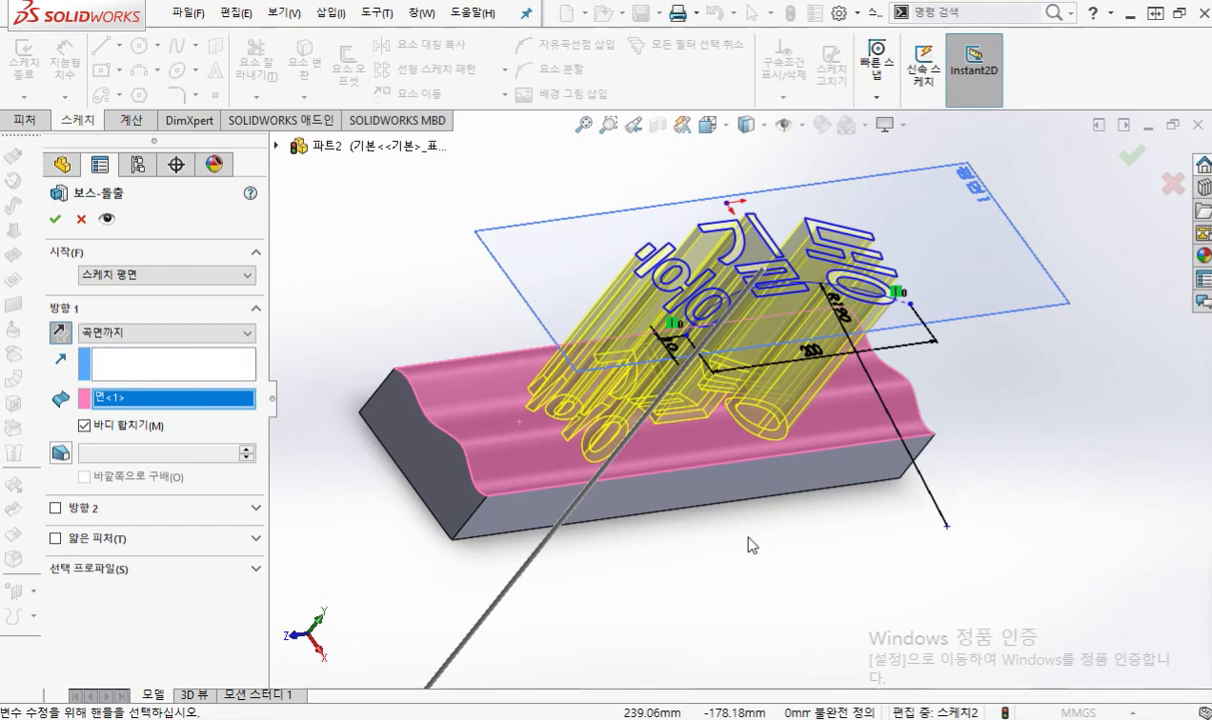
key("Return")
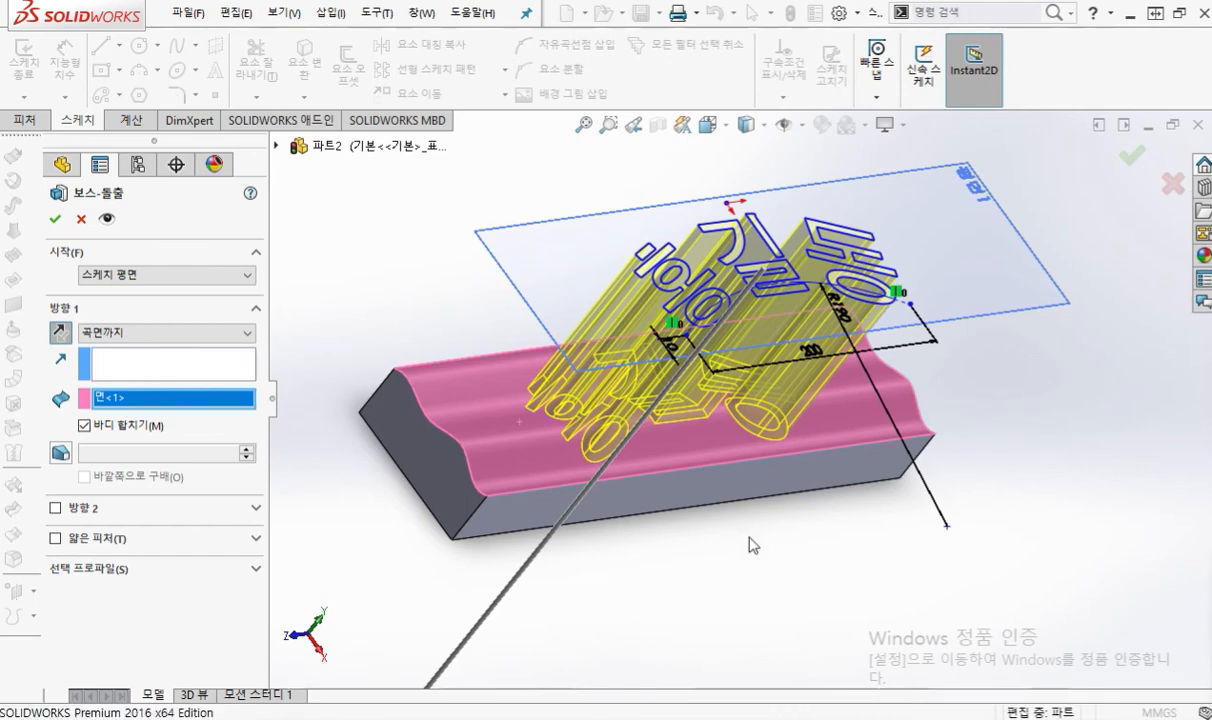
middle_click_drag(686, 526, 717, 551)
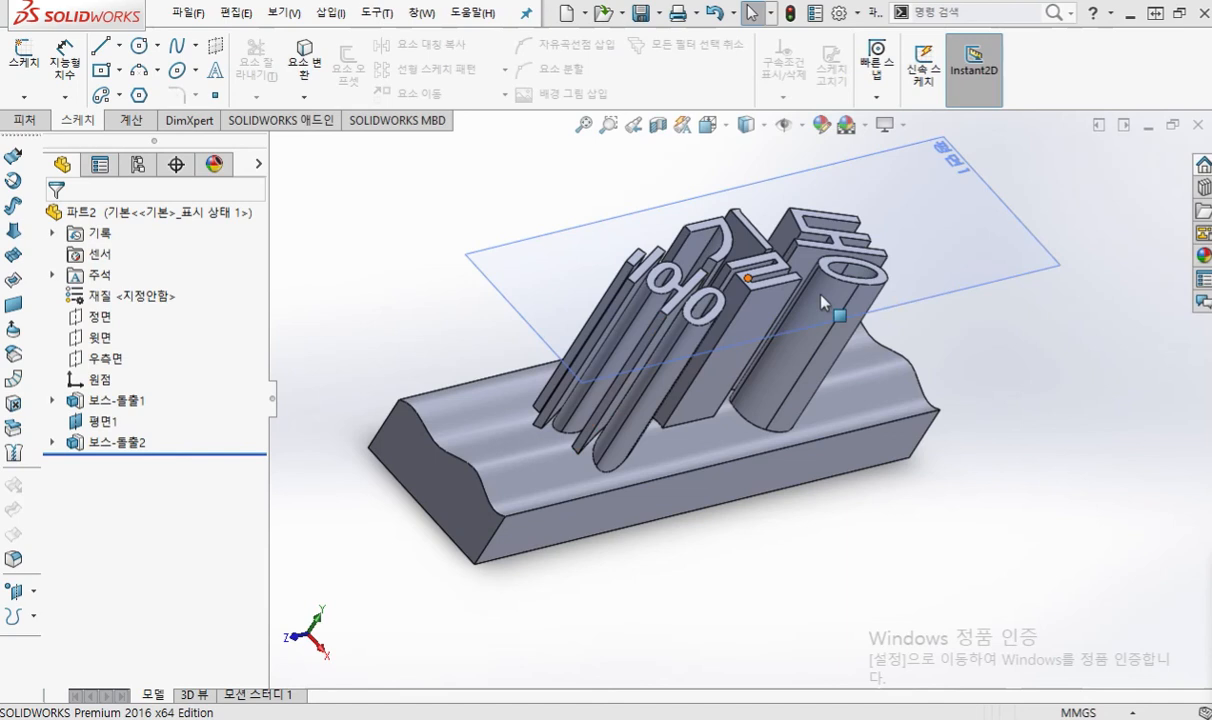
left_click(471, 426)
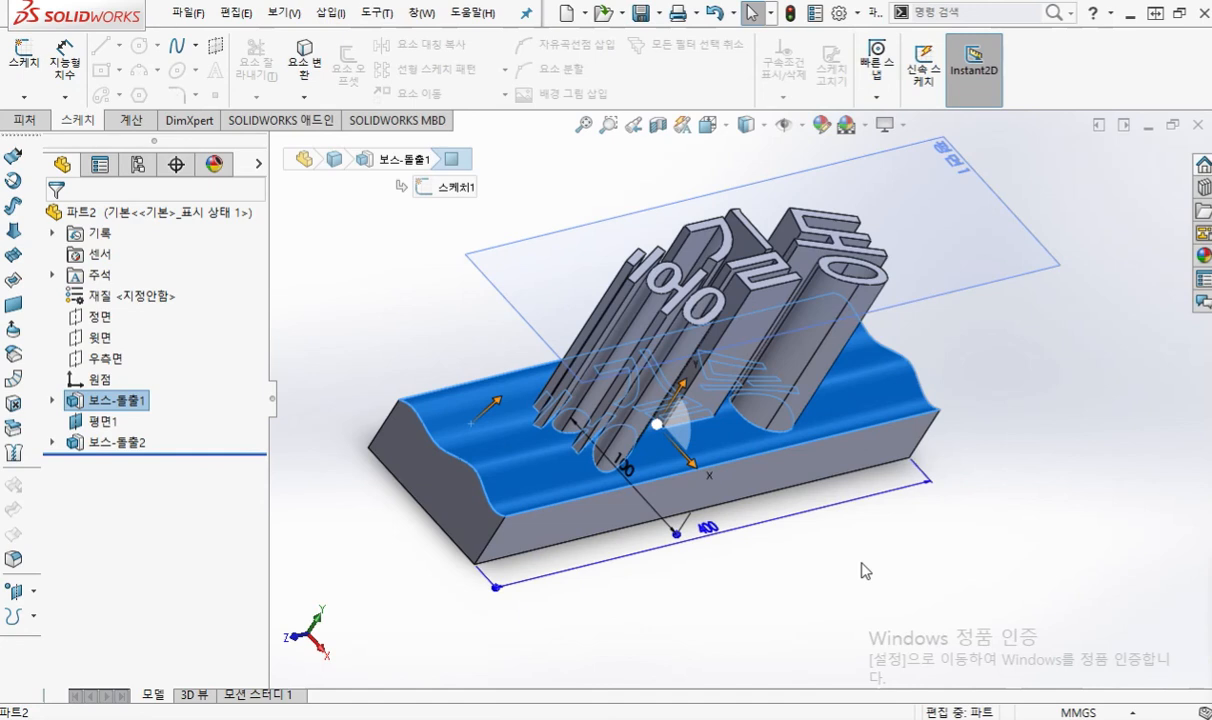
Step: Delete the text extrusion feature while keeping its absorbed text sketch
left_click(116, 443)
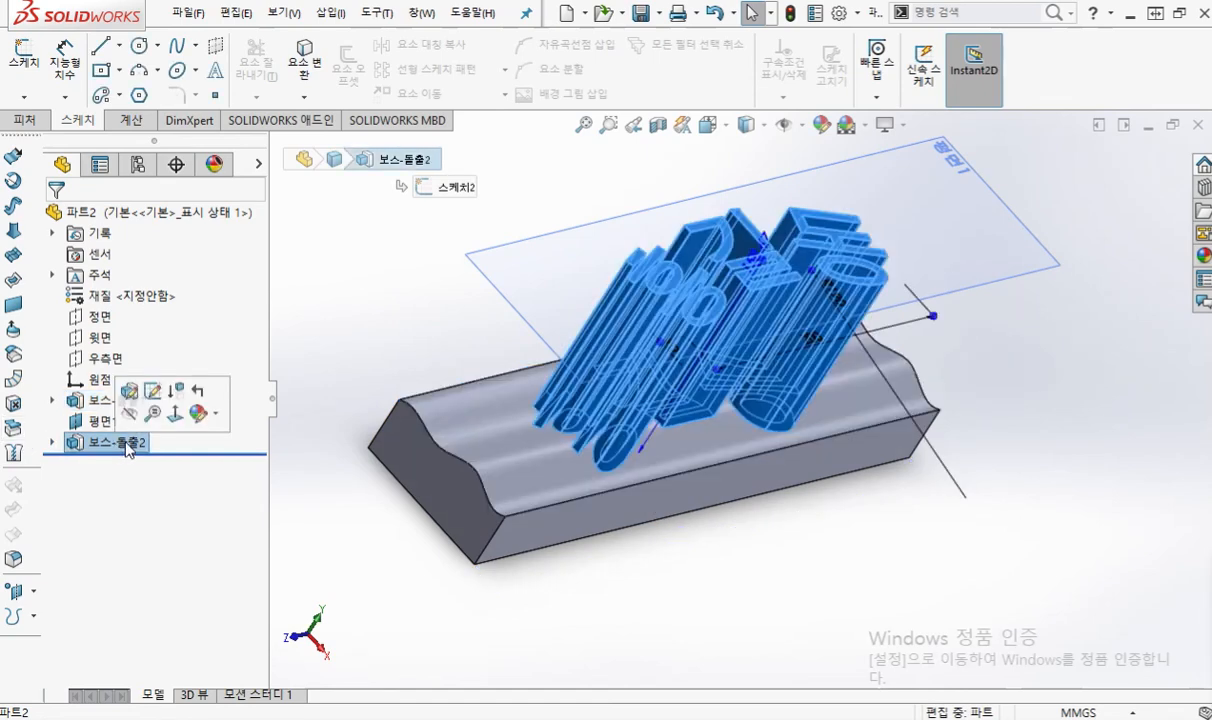
right_click(116, 443)
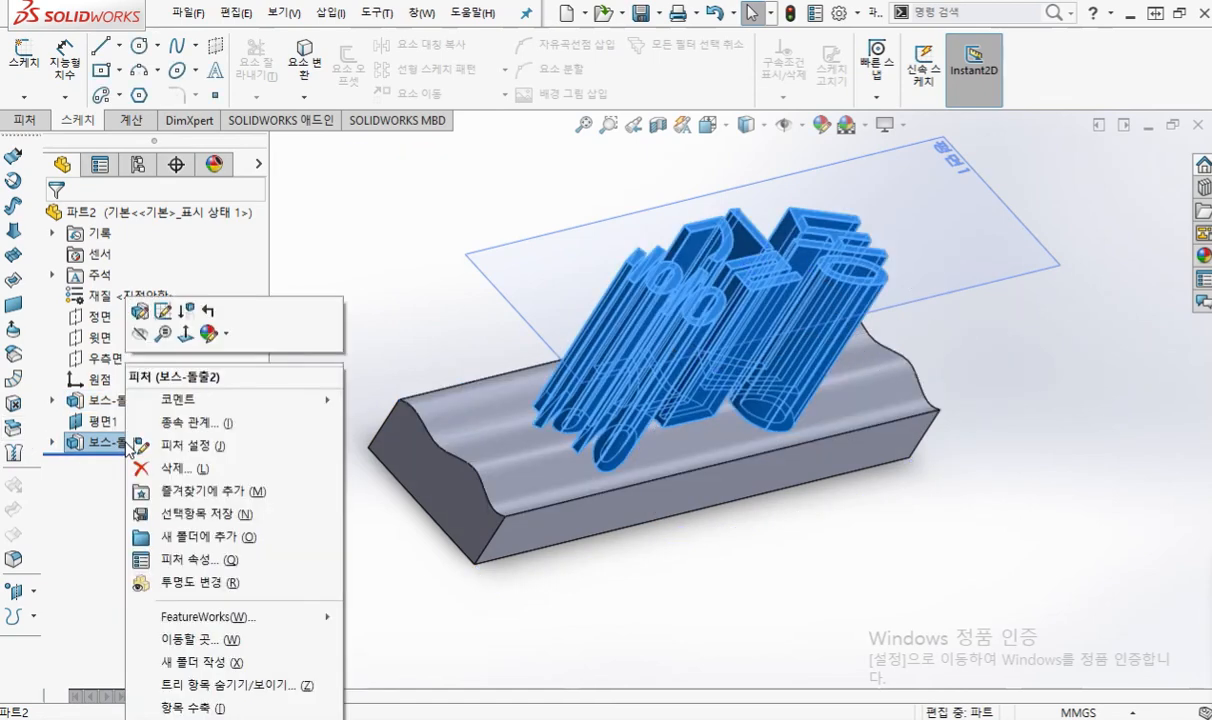
left_click(193, 477)
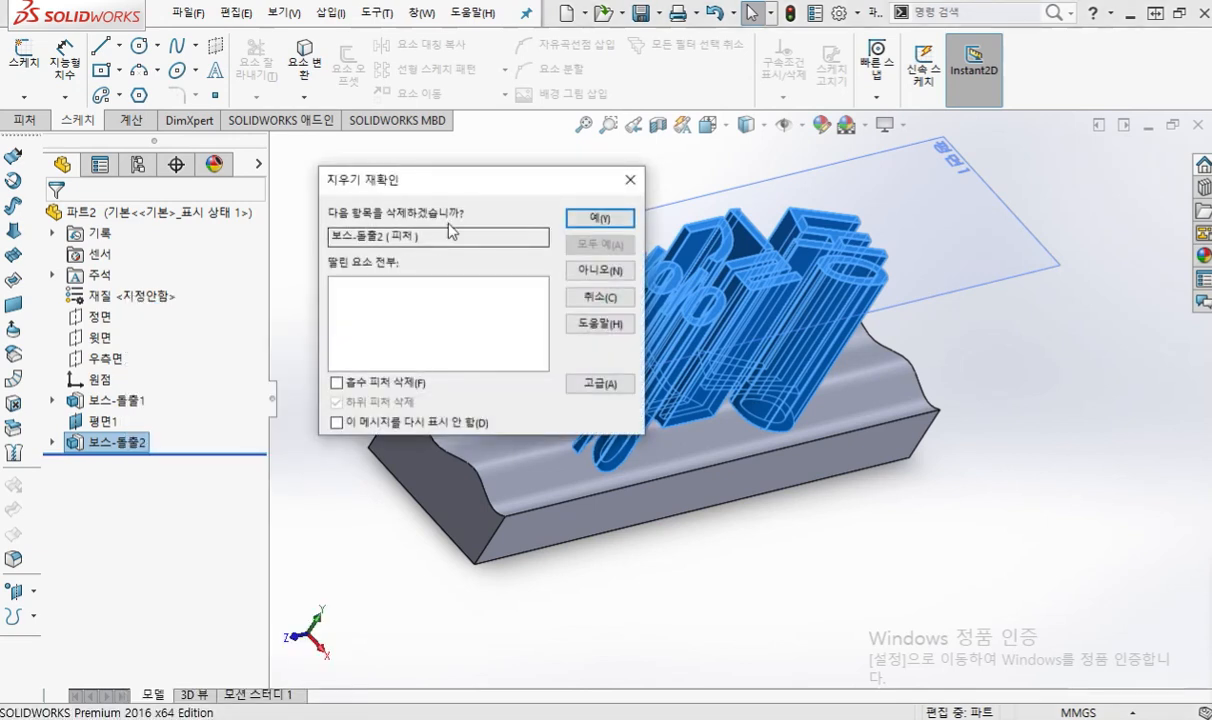
left_click_drag(455, 189, 295, 205)
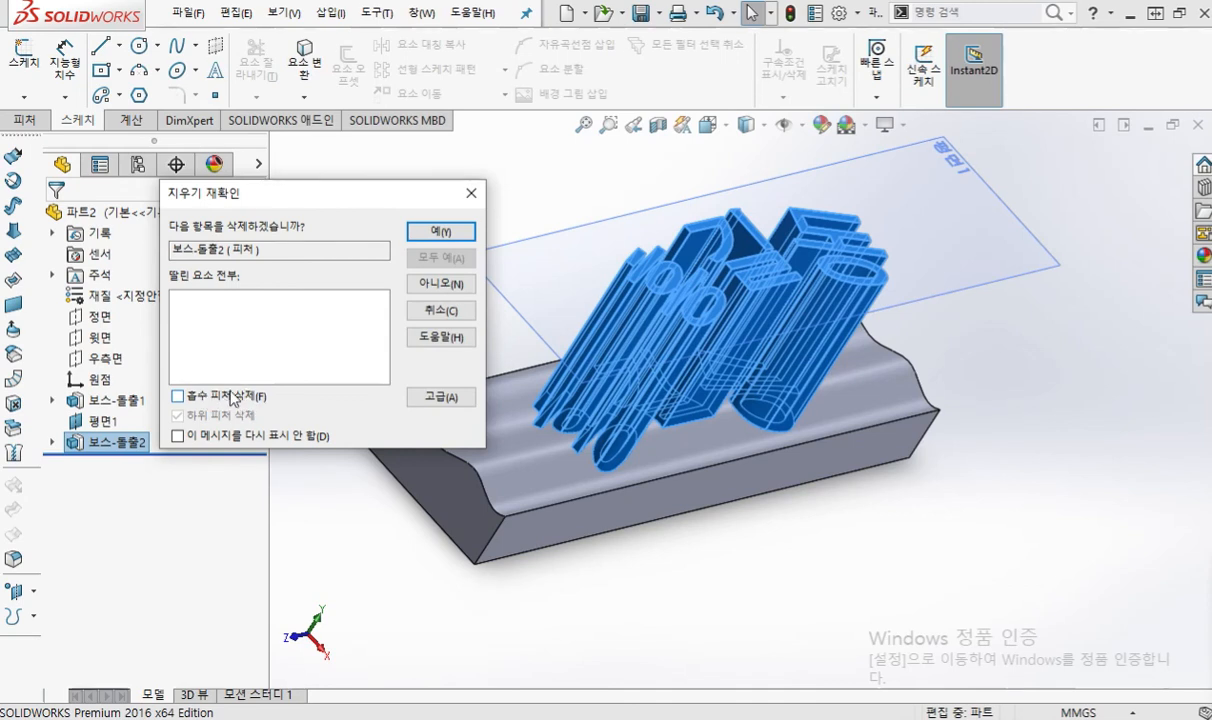
left_click(441, 232)
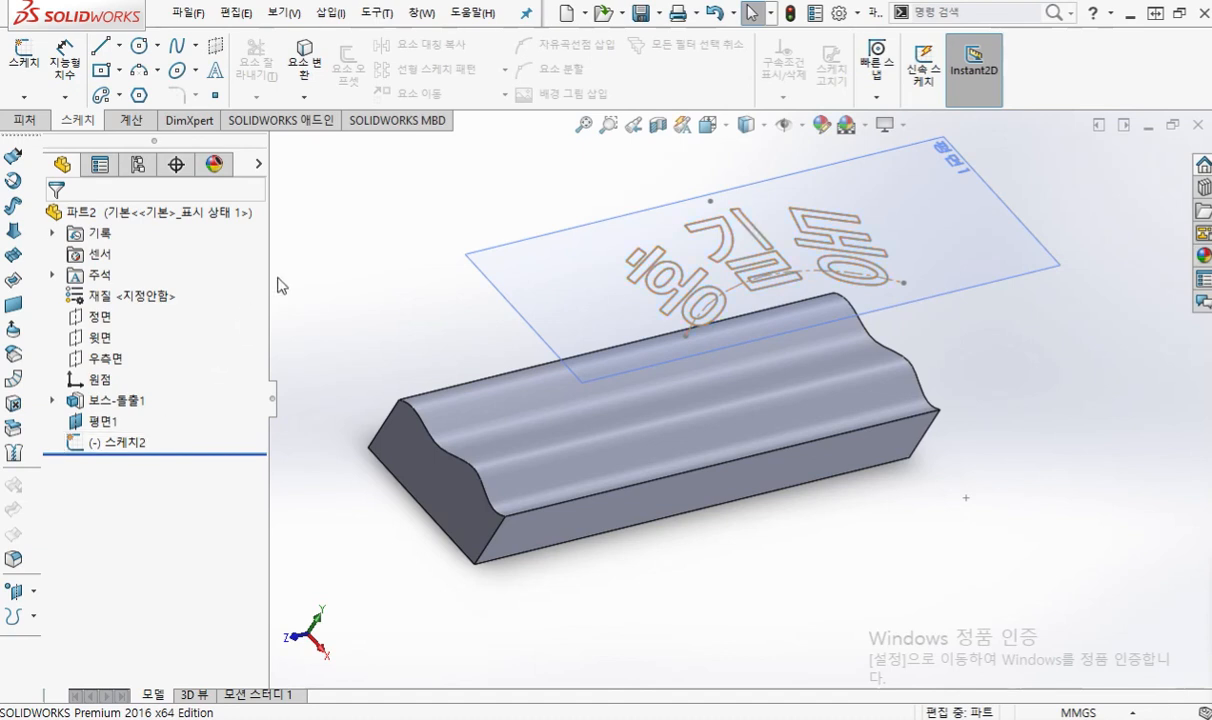
Step: Select the text sketch, mark it and the 곡면 포장 command with connected screen pen outlines, and clear the marks
left_click(34, 126)
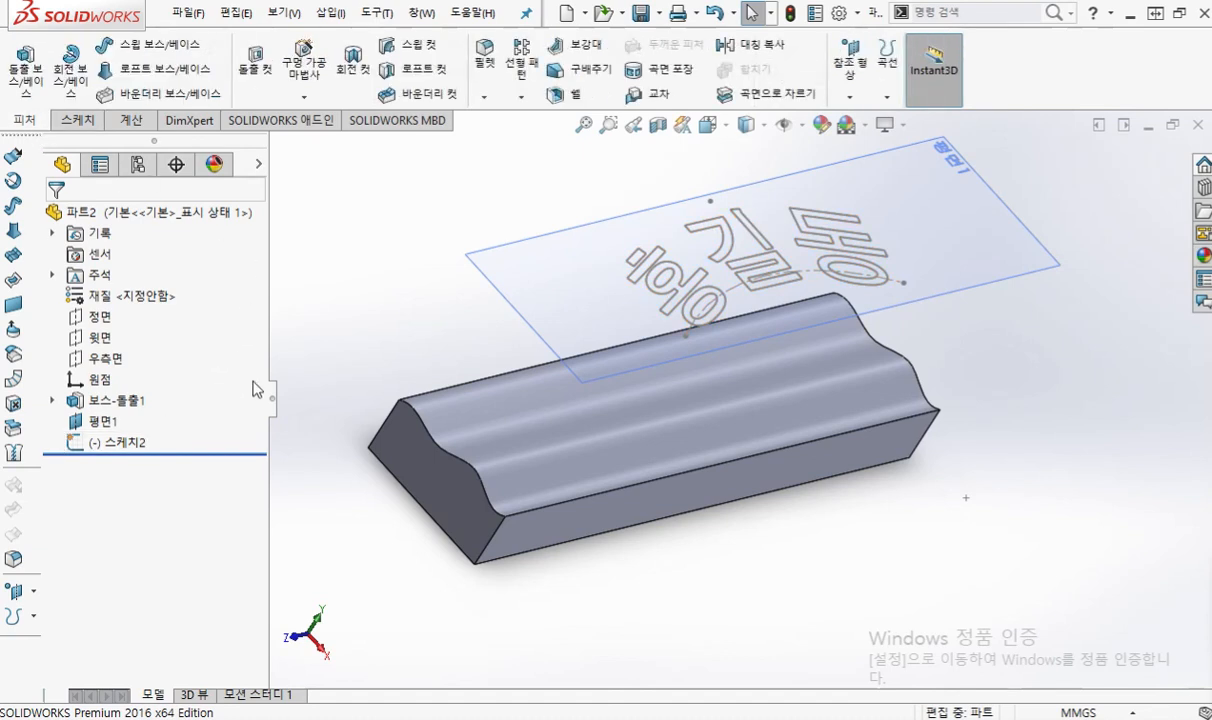
left_click(133, 442)
key("F2")
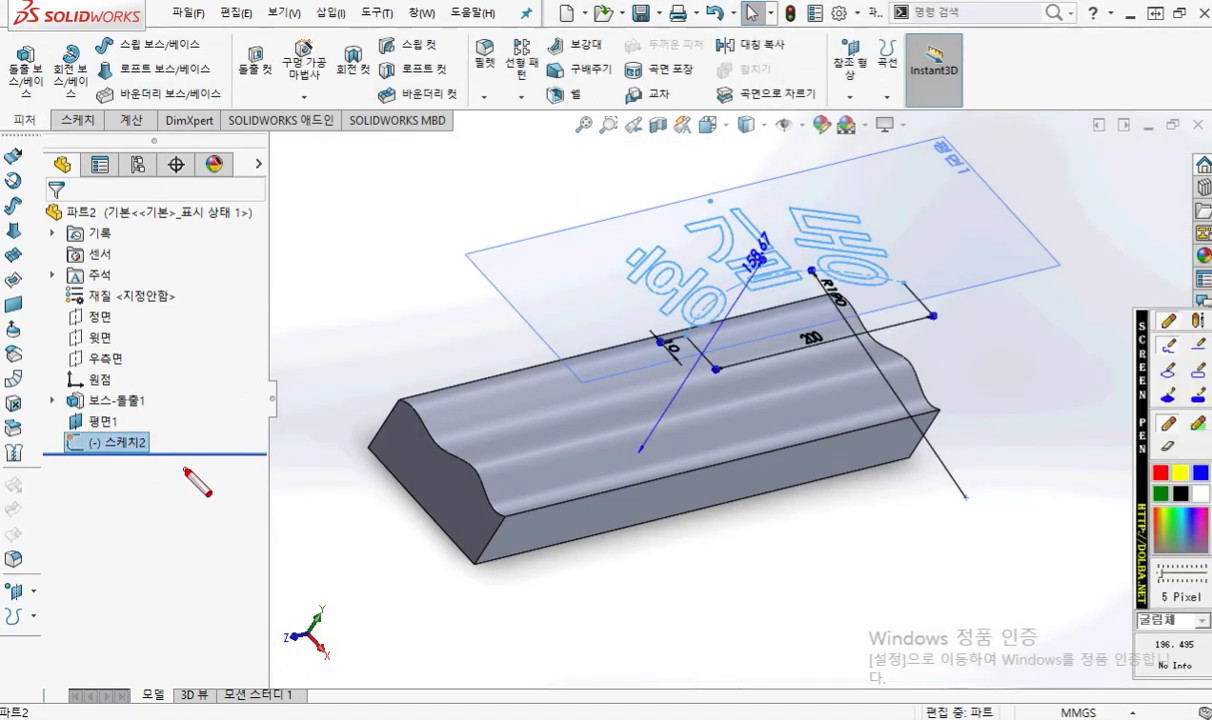
mouse_move(102, 428)
left_mouse_down()
mouse_move(141, 431)
mouse_move(162, 456)
left_mouse_up()
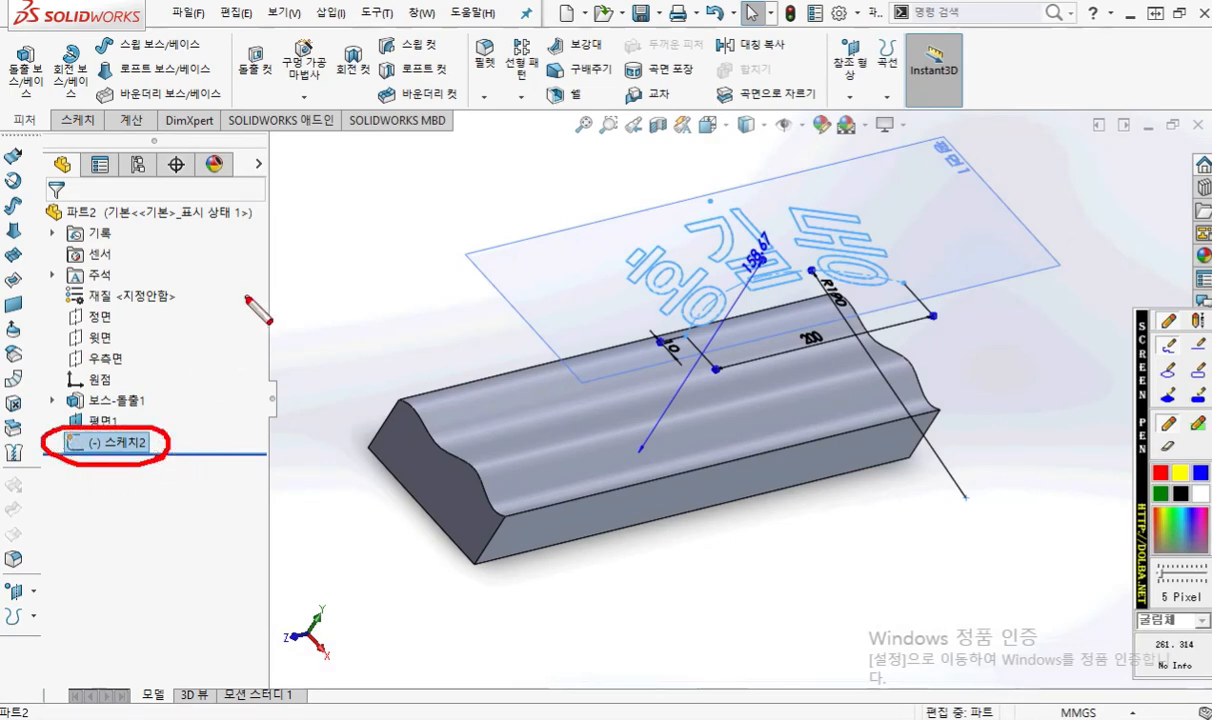
mouse_move(168, 425)
left_mouse_down()
mouse_move(307, 313)
mouse_move(625, 108)
mouse_move(695, 88)
mouse_move(625, 53)
mouse_move(610, 90)
left_mouse_up()
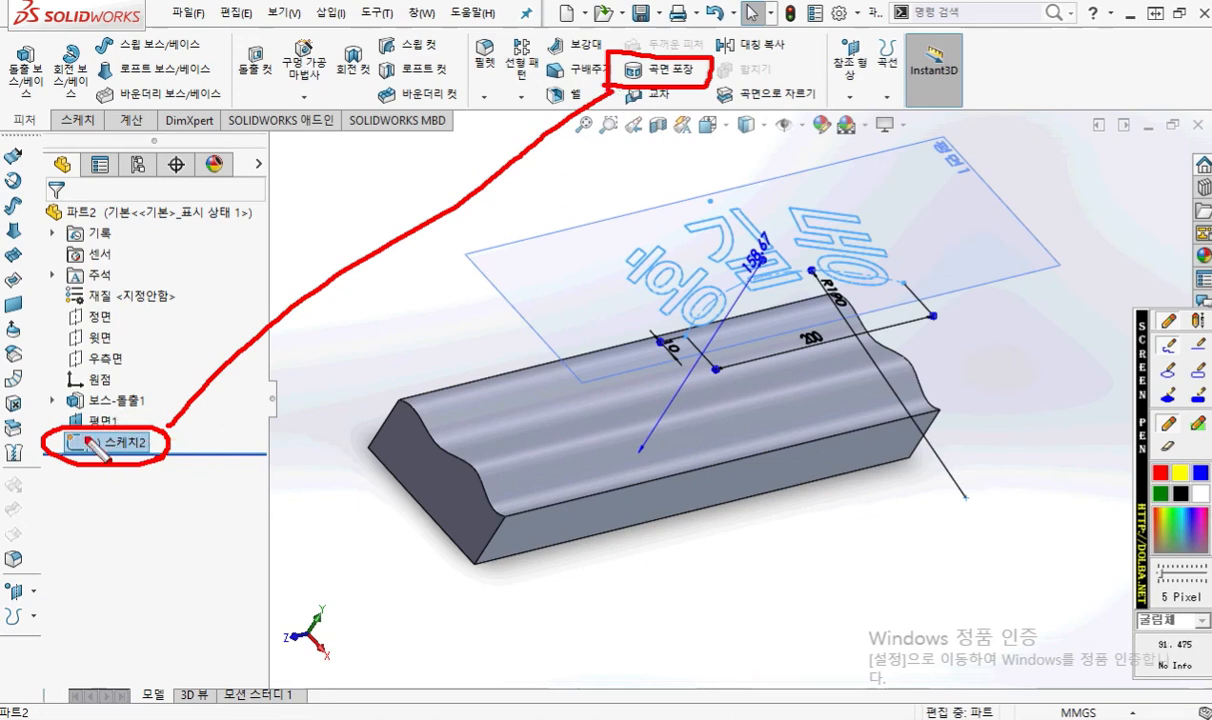
key("Escape")
Step: Start a 곡면 포장 feature from the text sketch and set its type to 볼록
left_click(650, 75)
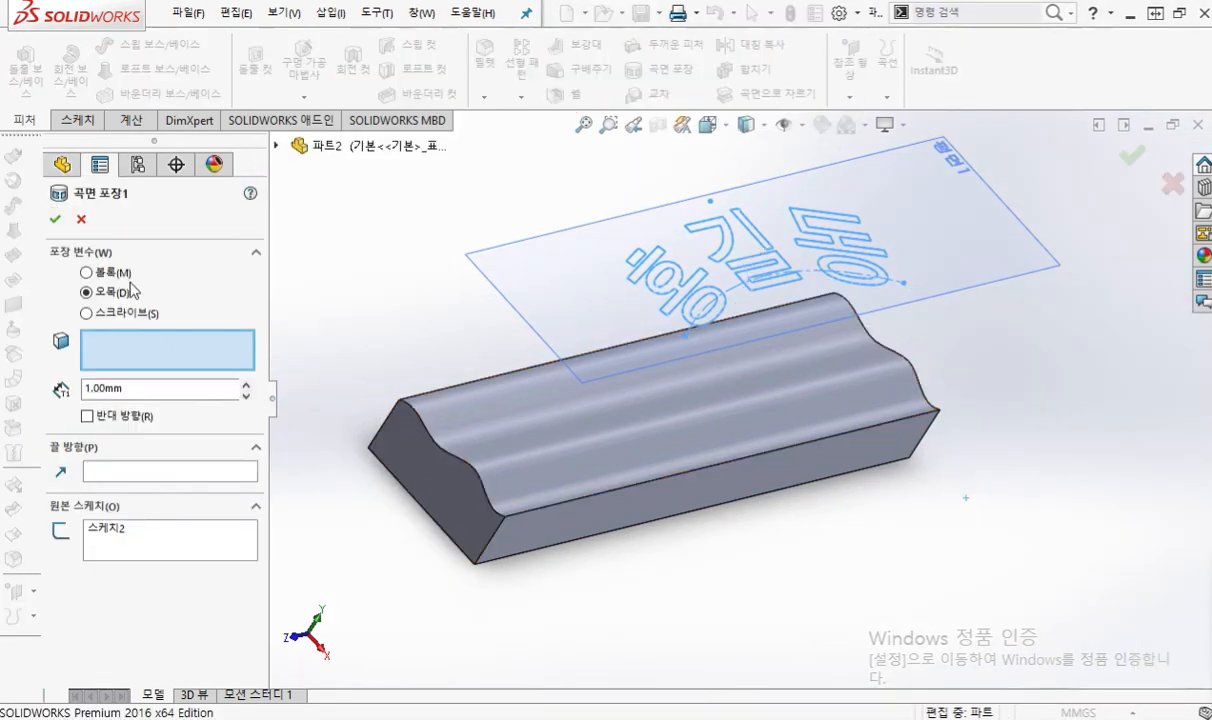
left_click(113, 272)
Step: Mark the 볼록 option, the target face and the thickness setting with the screen pen, and clear the marks
key("F12")
left_click_drag(60, 280, 152, 285)
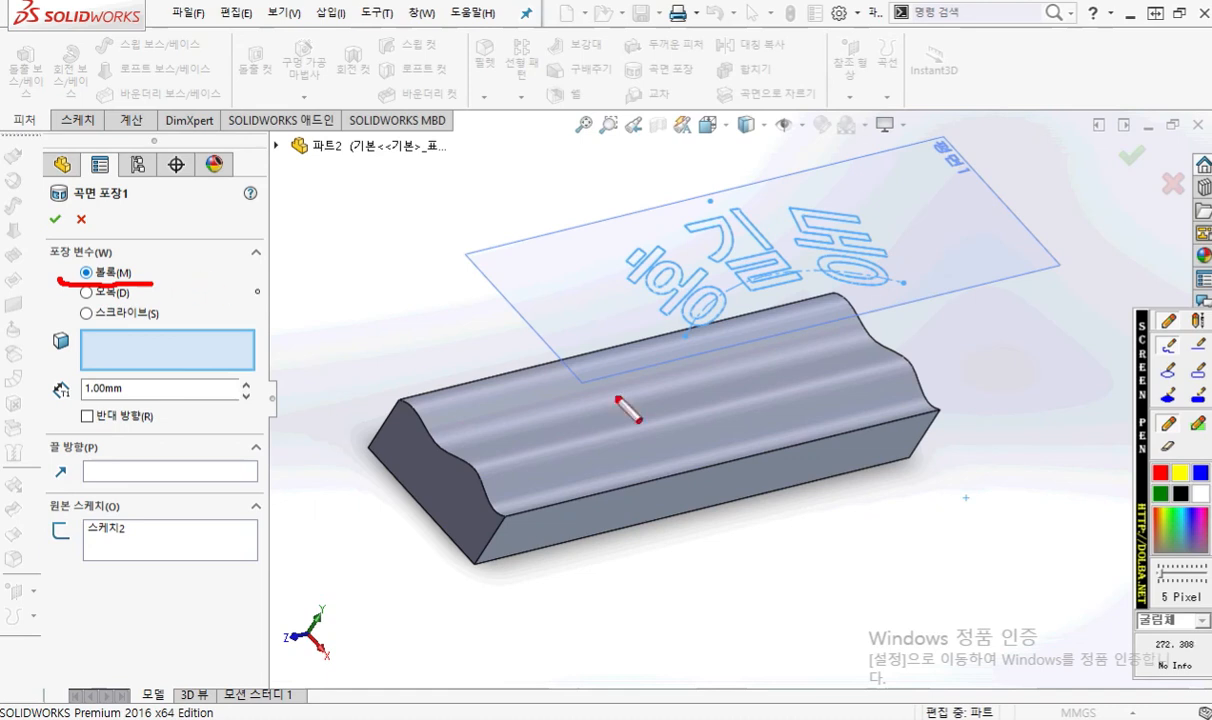
mouse_move(458, 398)
left_mouse_down()
mouse_move(522, 410)
mouse_move(640, 485)
left_mouse_up()
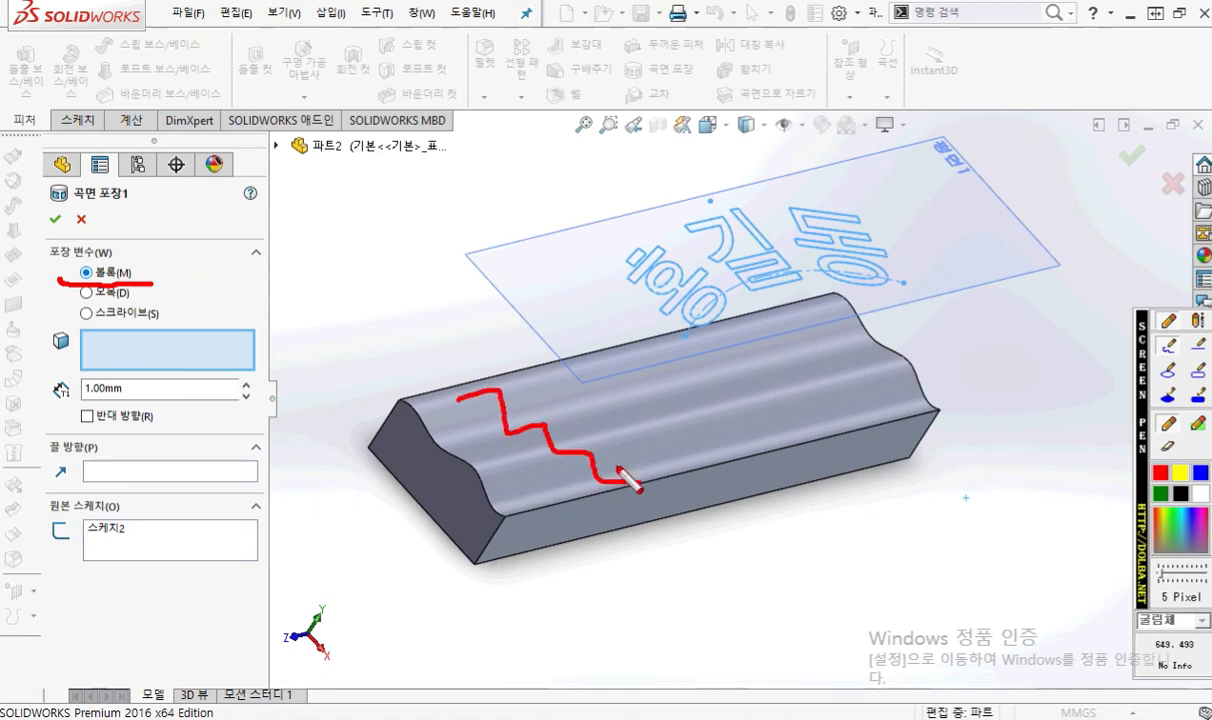
mouse_move(576, 435)
left_mouse_down()
mouse_move(590, 410)
mouse_move(594, 443)
left_mouse_up()
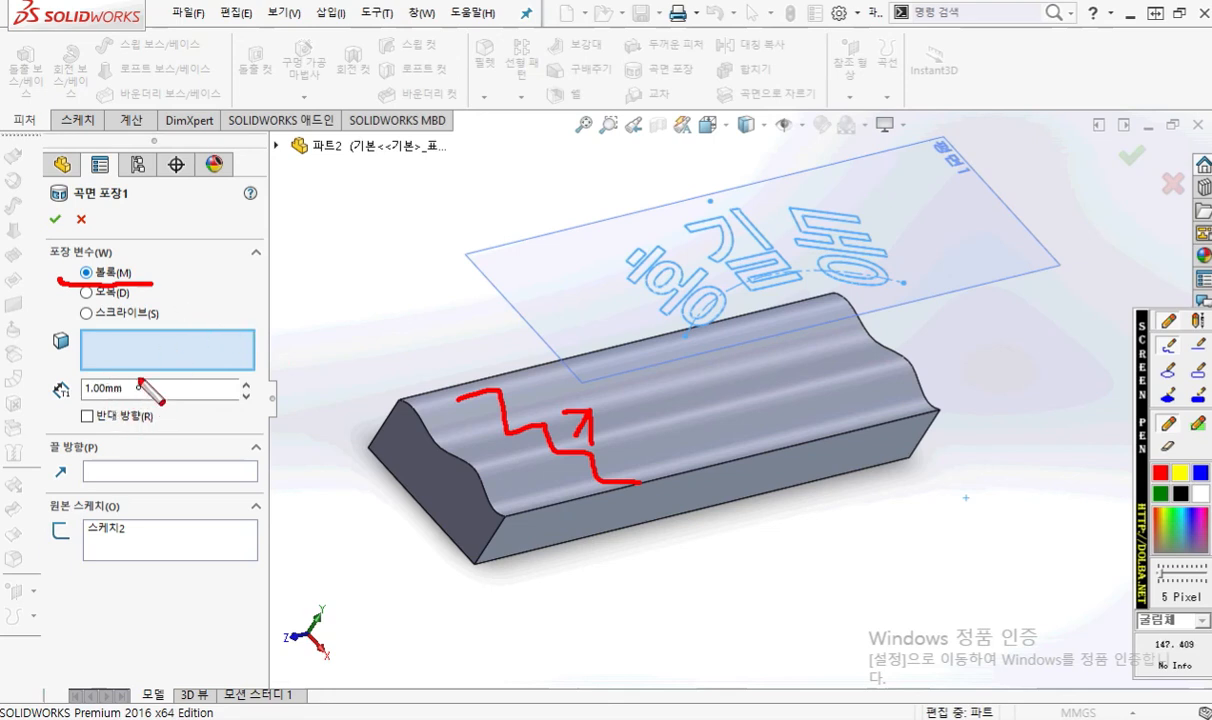
mouse_move(152, 350)
left_mouse_down()
mouse_move(245, 323)
mouse_move(458, 418)
mouse_move(440, 437)
left_mouse_up()
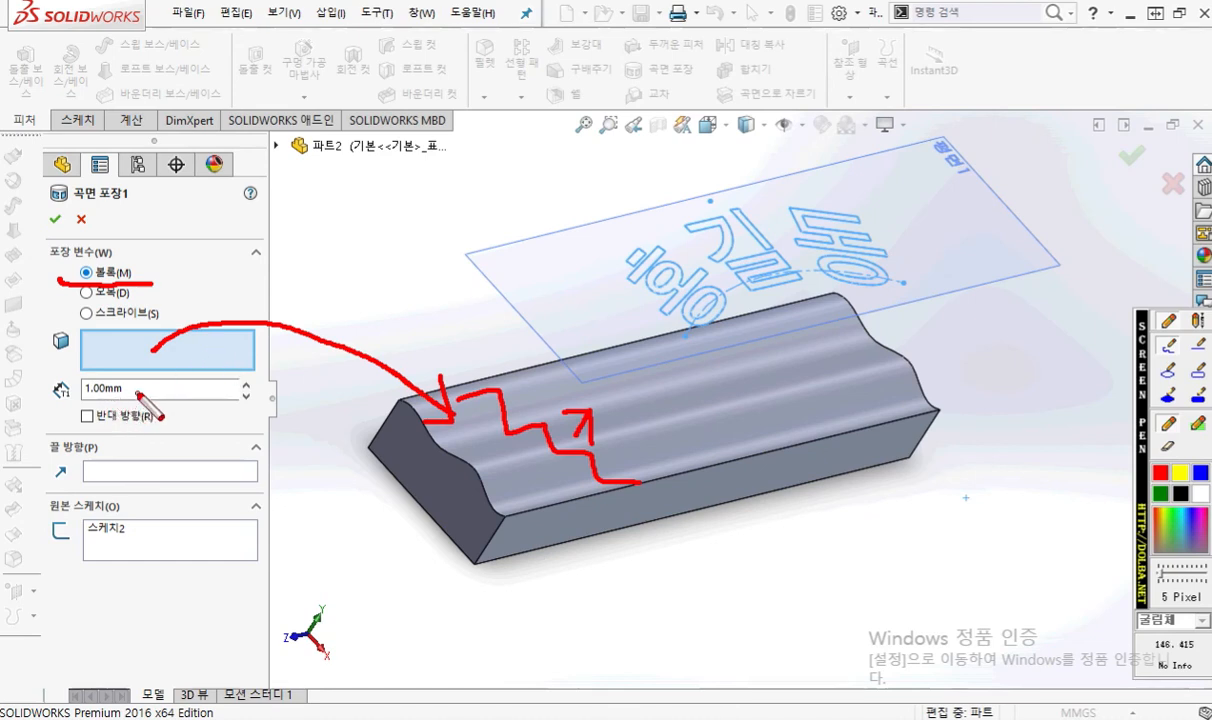
mouse_move(145, 398)
left_mouse_down()
mouse_move(80, 380)
mouse_move(146, 398)
left_mouse_up()
mouse_move(12, 382)
left_mouse_down()
mouse_move(68, 381)
mouse_move(30, 413)
mouse_move(52, 414)
left_mouse_up()
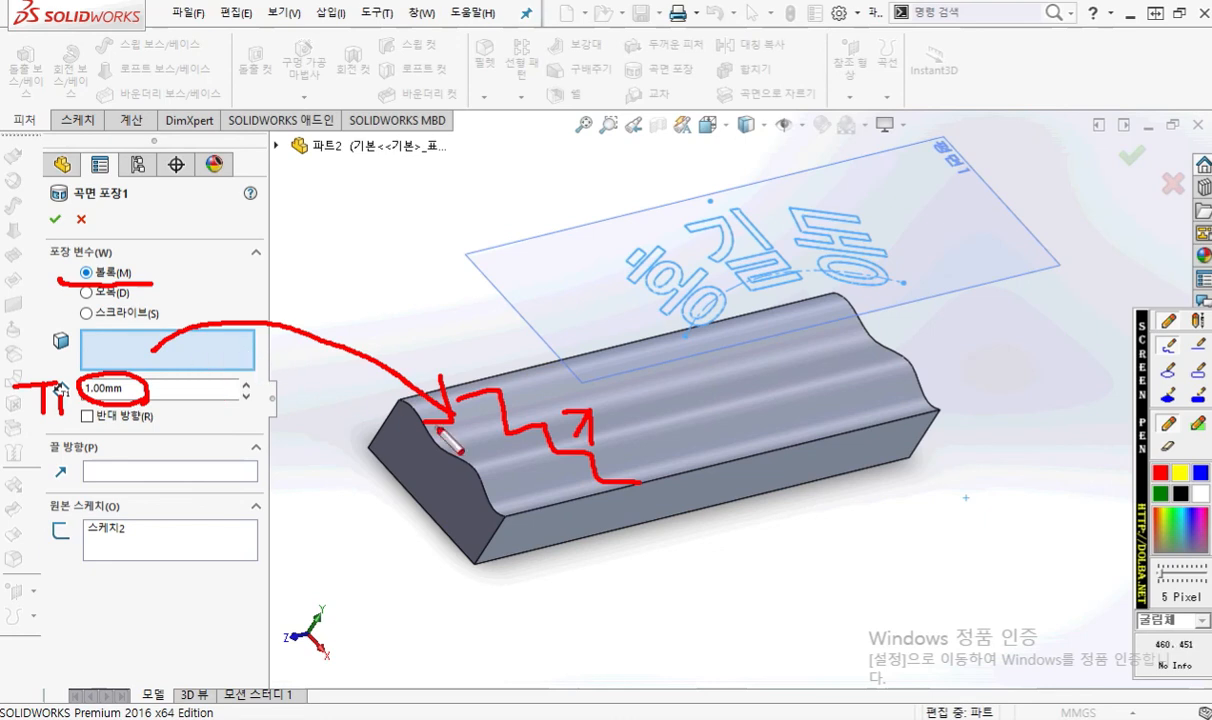
key("Escape")
Step: Wrap the raised text onto the block's wavy top face, accept the feature and inspect the letters up close
left_click(513, 447)
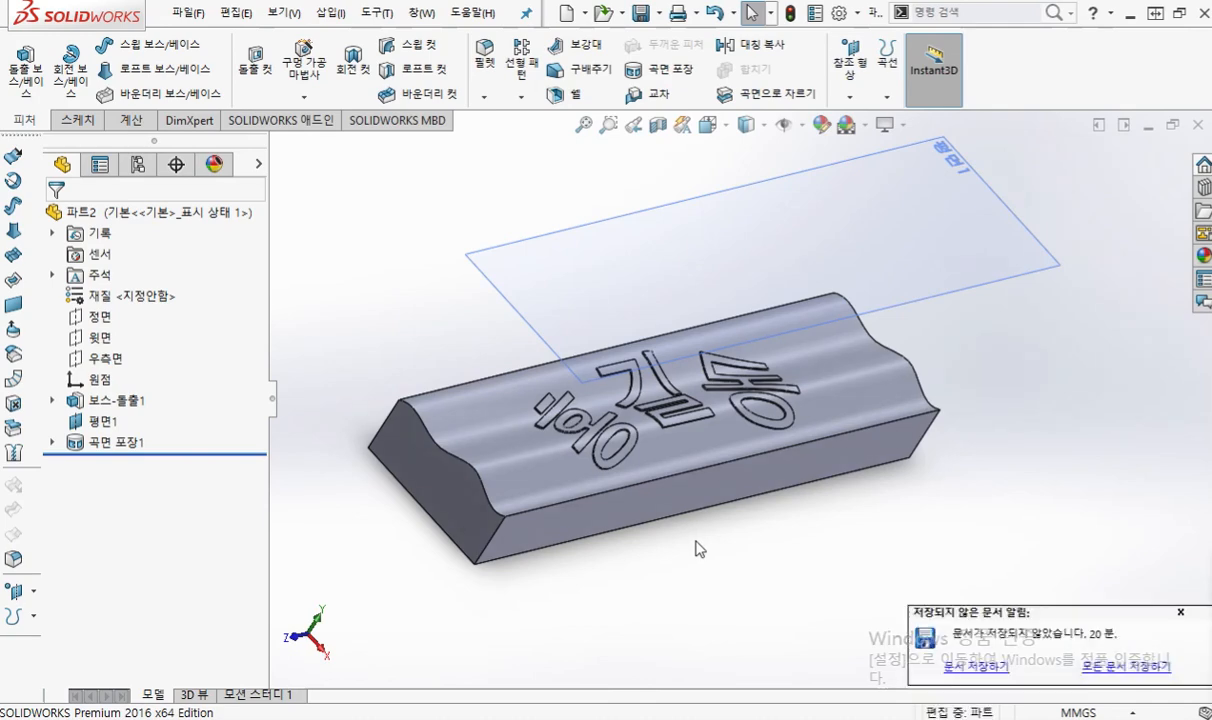
scroll(650, 523, "down", 3)
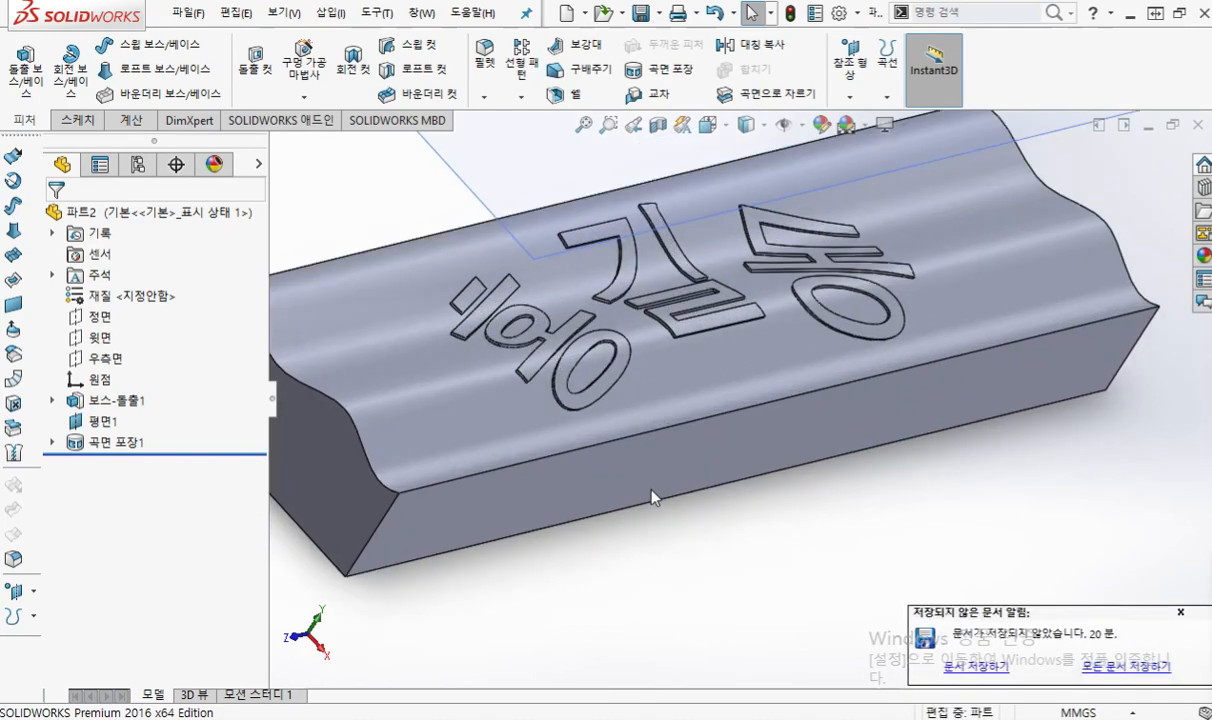
middle_click_drag(652, 495, 684, 527, "ctrl")
mouse_move(740, 499)
middle_mouse_down()
mouse_move(779, 519)
mouse_move(698, 487)
mouse_move(668, 527)
mouse_move(782, 503)
mouse_move(787, 487)
mouse_move(796, 503)
mouse_move(776, 519)
mouse_move(552, 503)
mouse_move(544, 546)
mouse_move(571, 511)
mouse_move(641, 544)
mouse_move(729, 535)
mouse_move(750, 553)
middle_mouse_up()
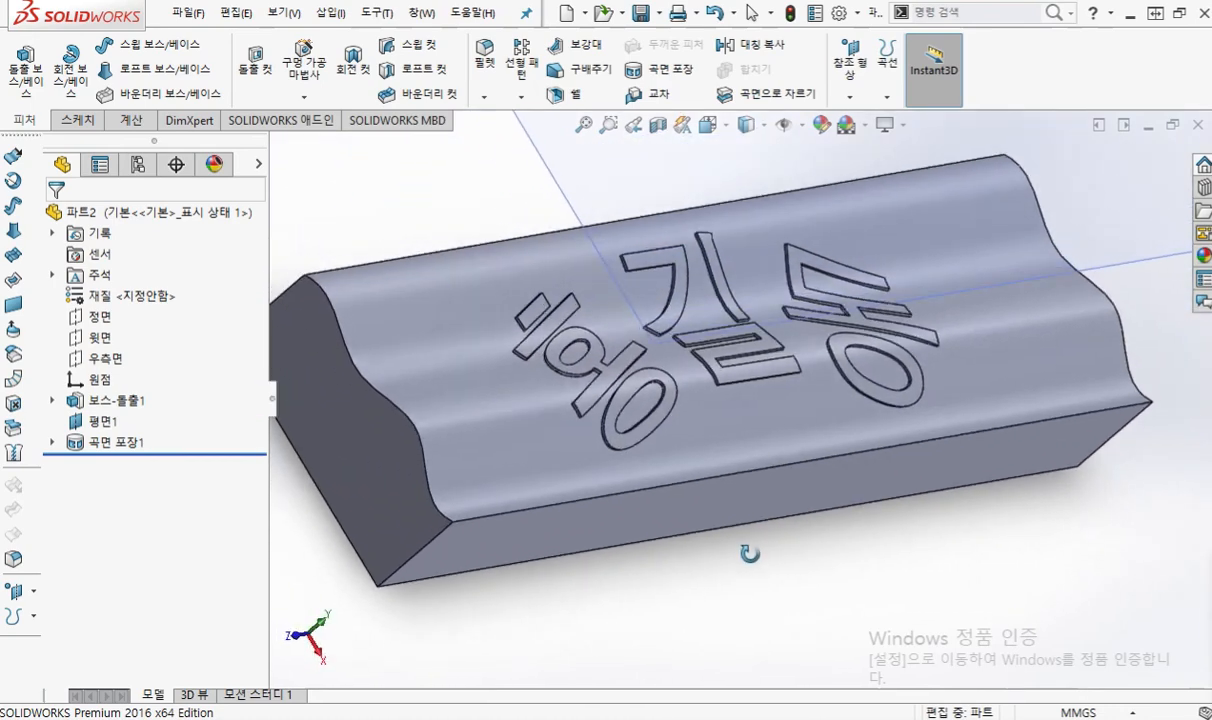